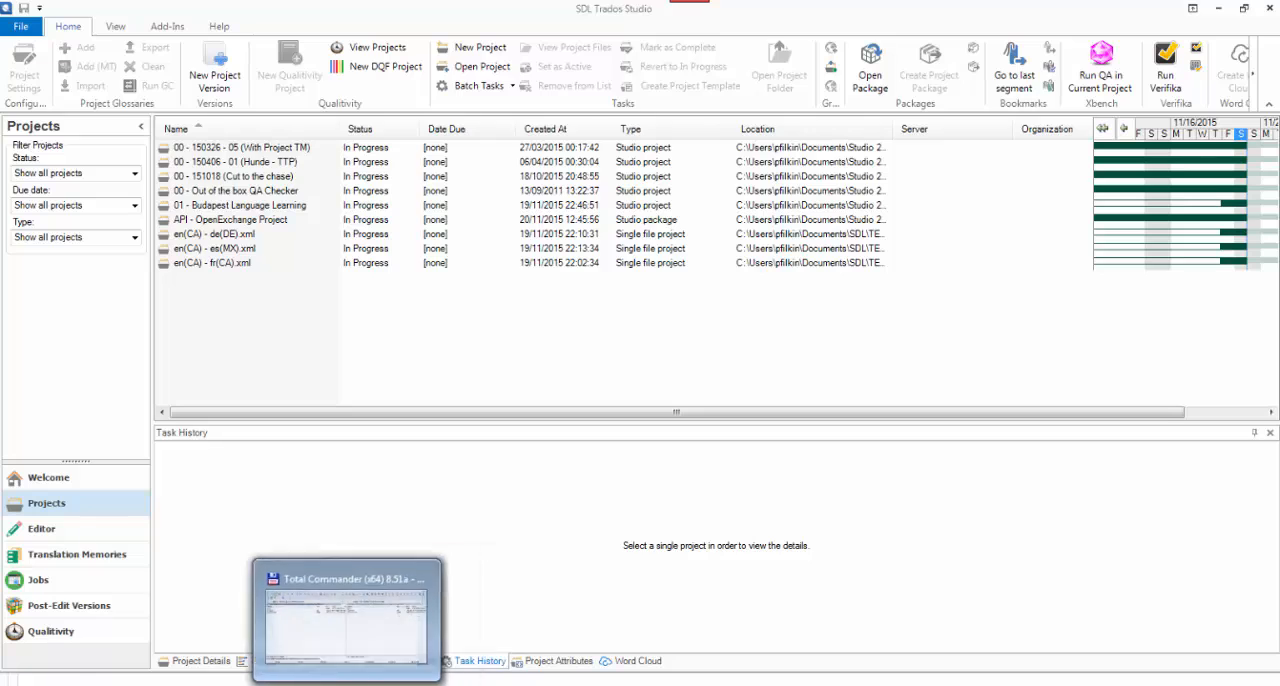
- Examine the source elements of the first three trans-units in german.xml in EditPad Pro
{"action": "left_click", "coordinate": [340, 610]}
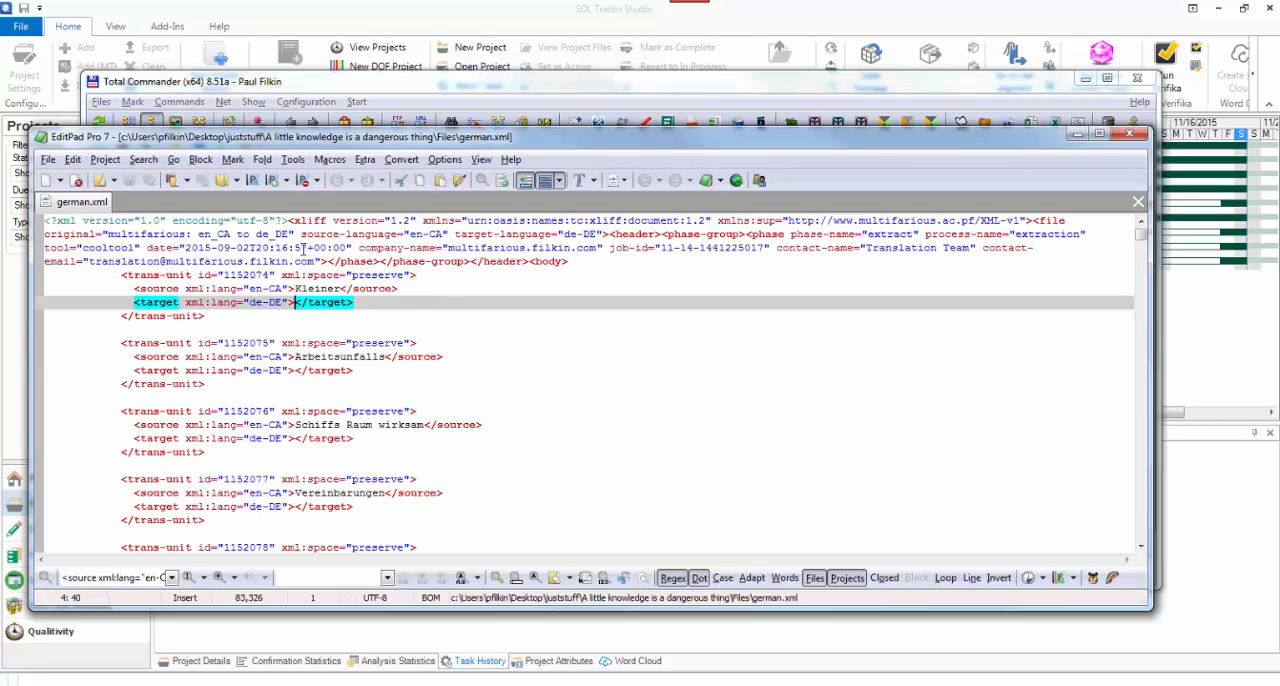
{"action": "left_click", "coordinate": [302, 248]}
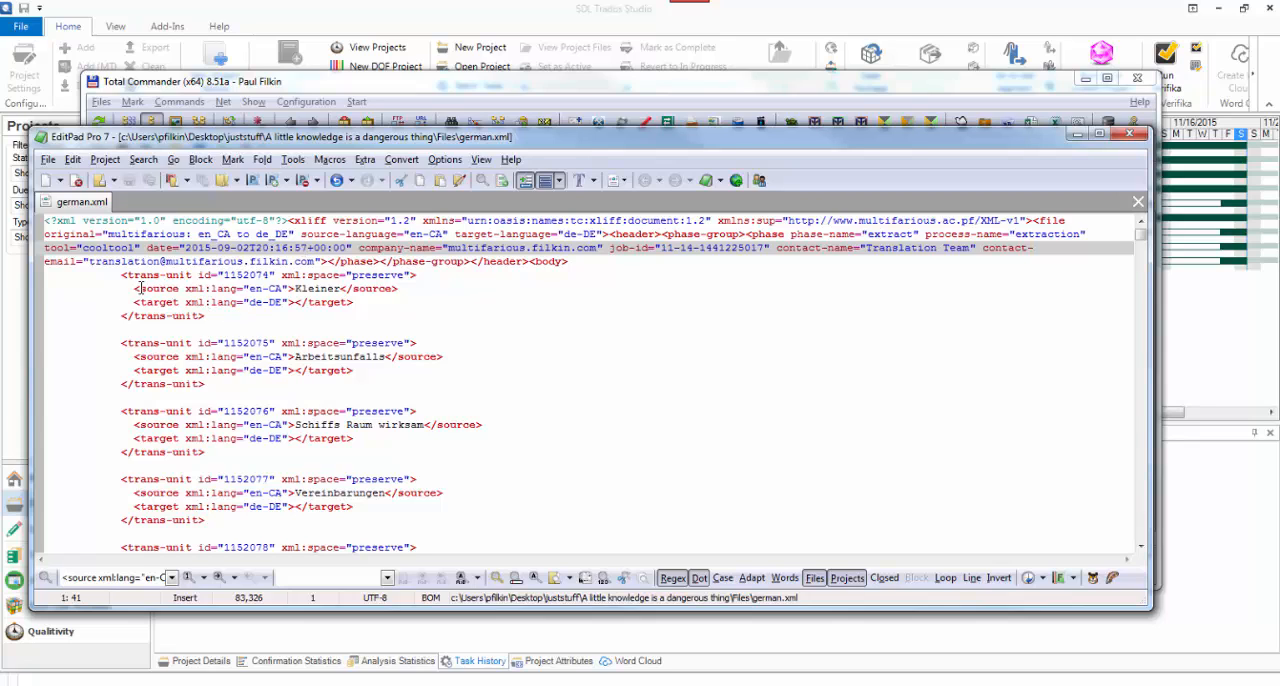
{"action": "left_click_drag", "start_coordinate": [140, 289], "coordinate": [400, 288]}
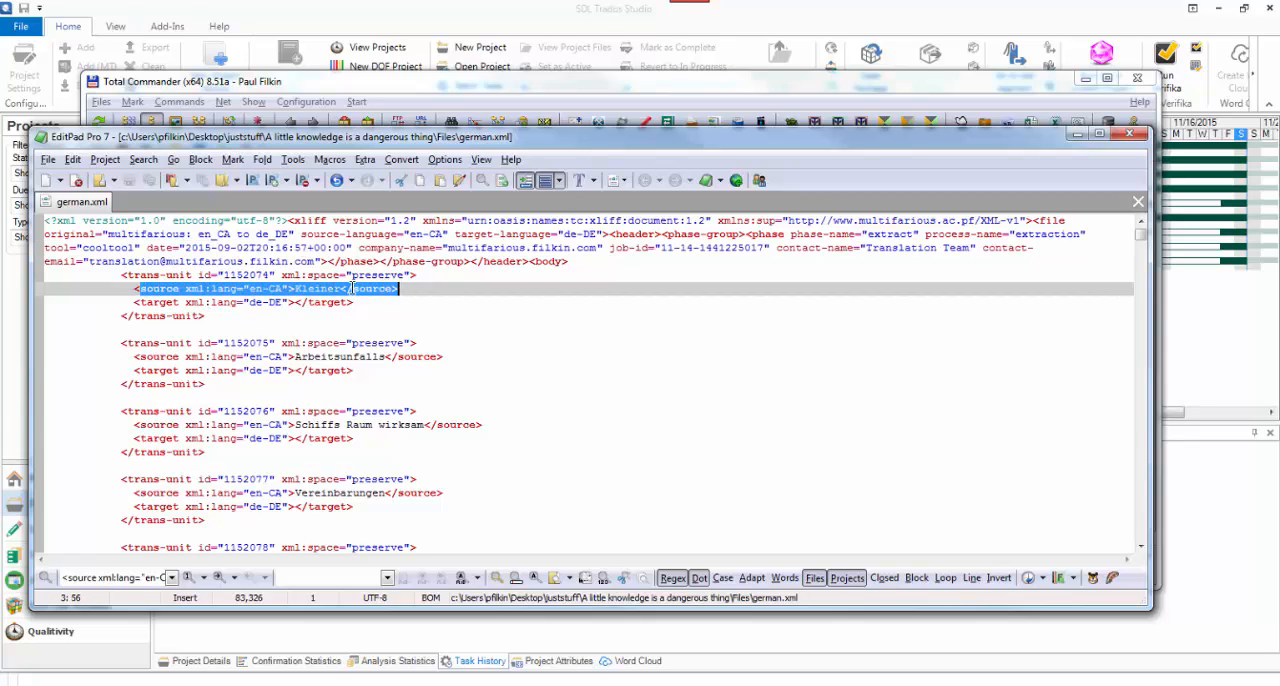
{"action": "left_click_drag", "start_coordinate": [134, 357], "coordinate": [444, 358]}
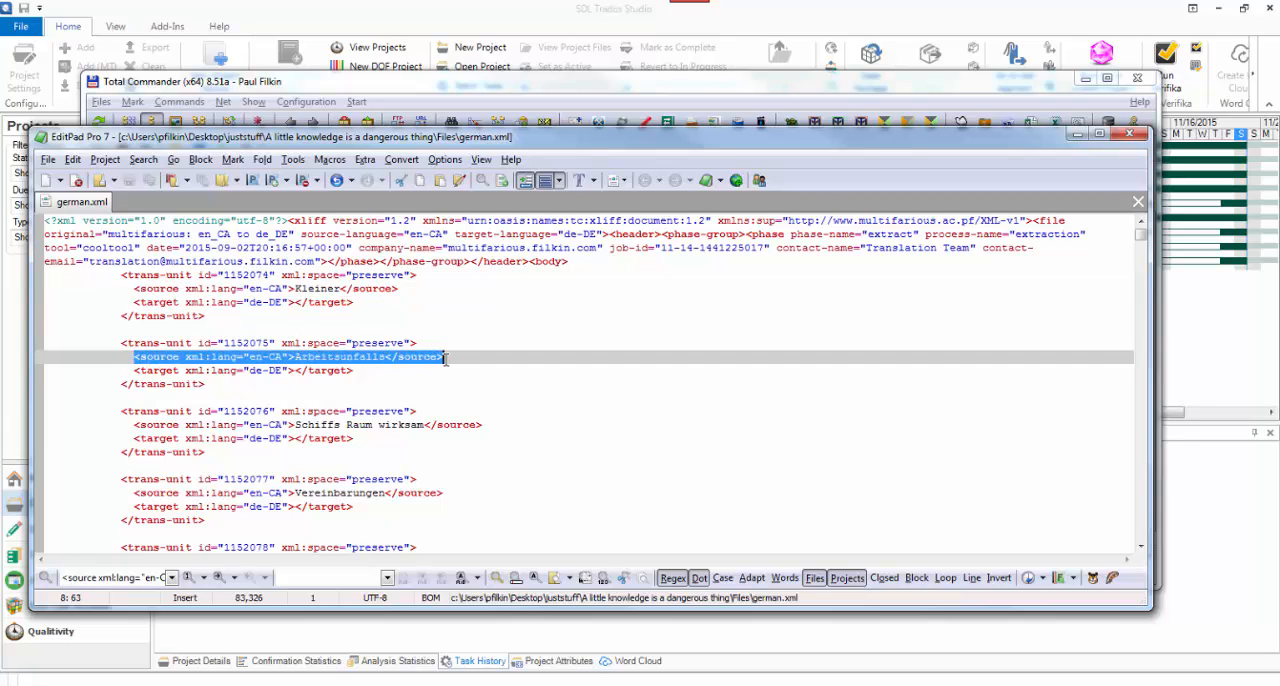
{"action": "left_click", "coordinate": [386, 358]}
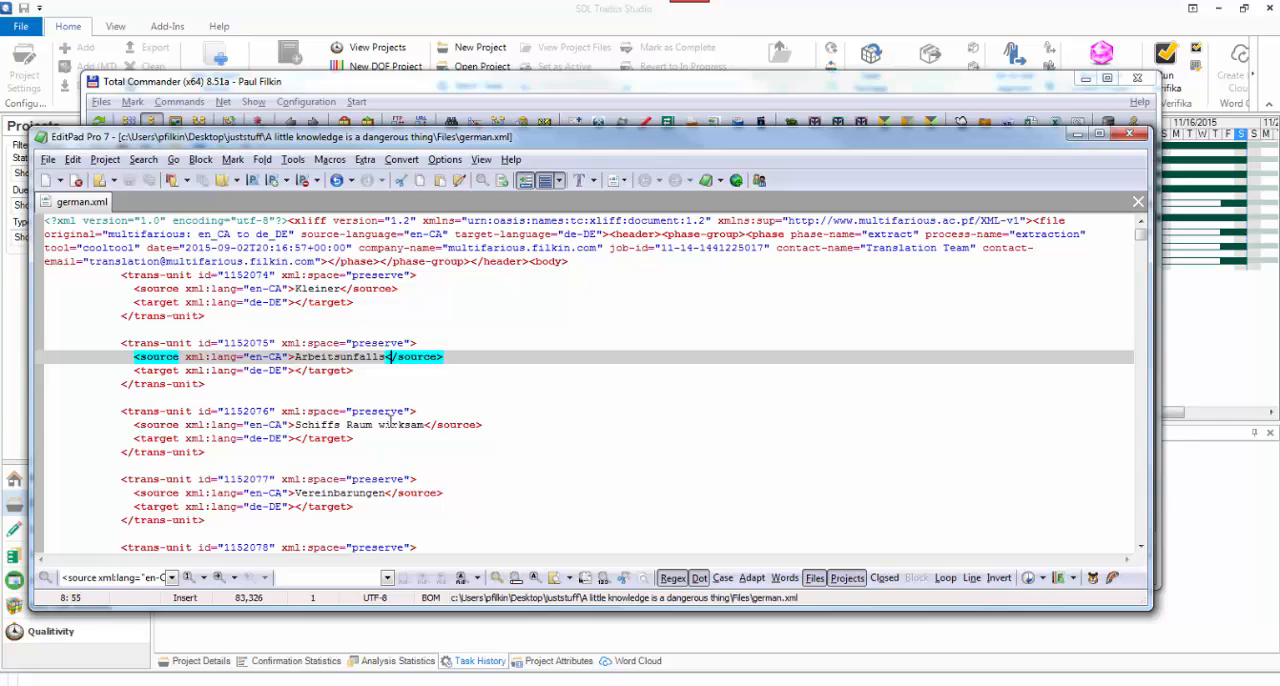
{"action": "left_click", "coordinate": [392, 424]}
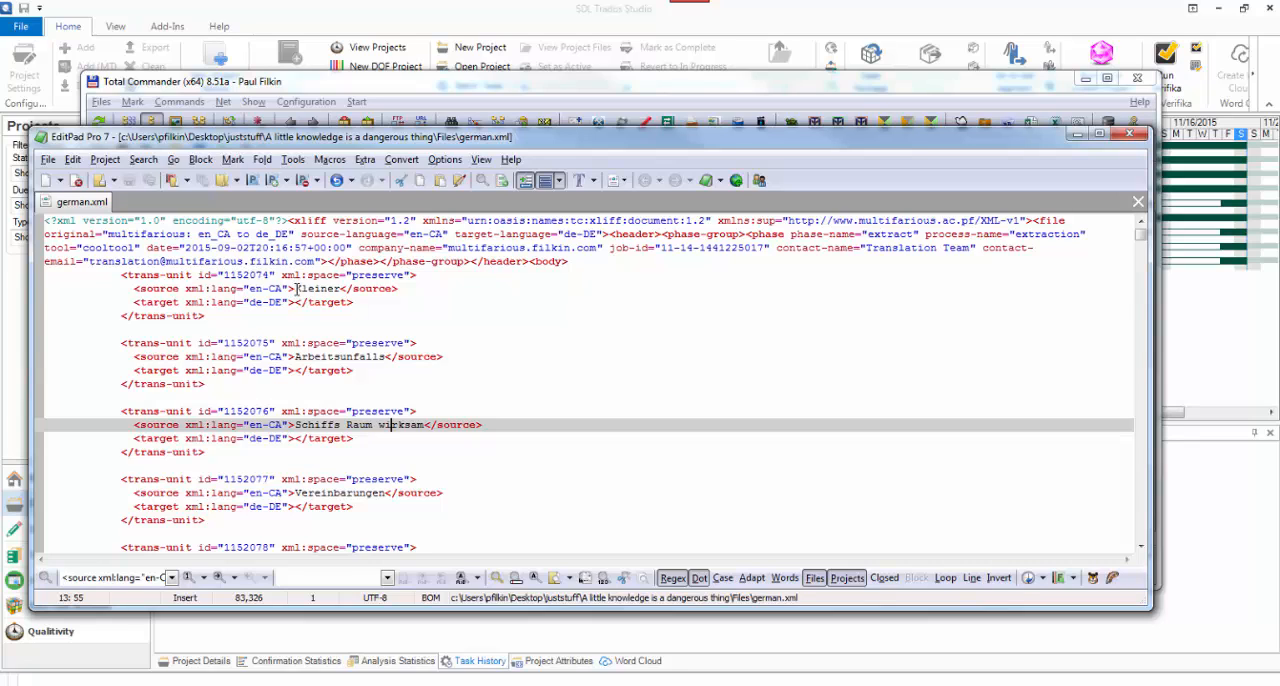
- Try entering Kleiner as the first trans-unit's target text, remove it, and close german.xml without saving
{"action": "left_click_drag", "start_coordinate": [296, 289], "coordinate": [341, 289]}
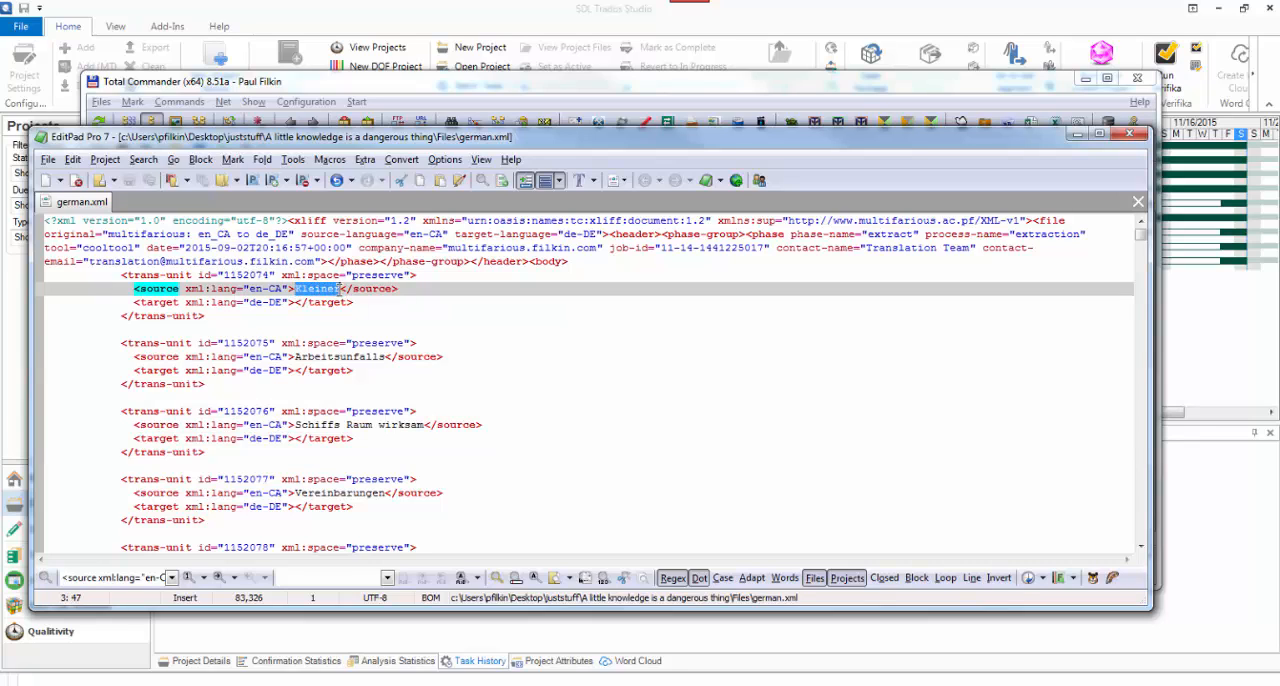
{"action": "left_click", "coordinate": [296, 302]}
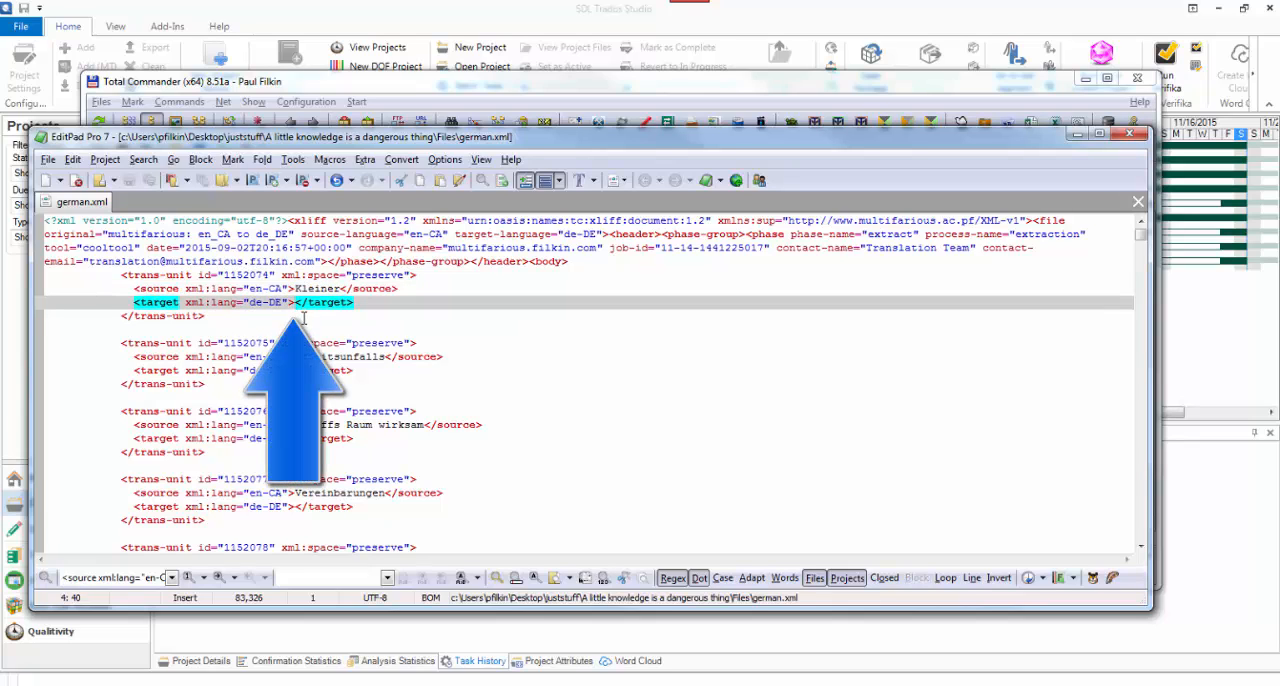
{"action": "type", "text": "Kleiner"}
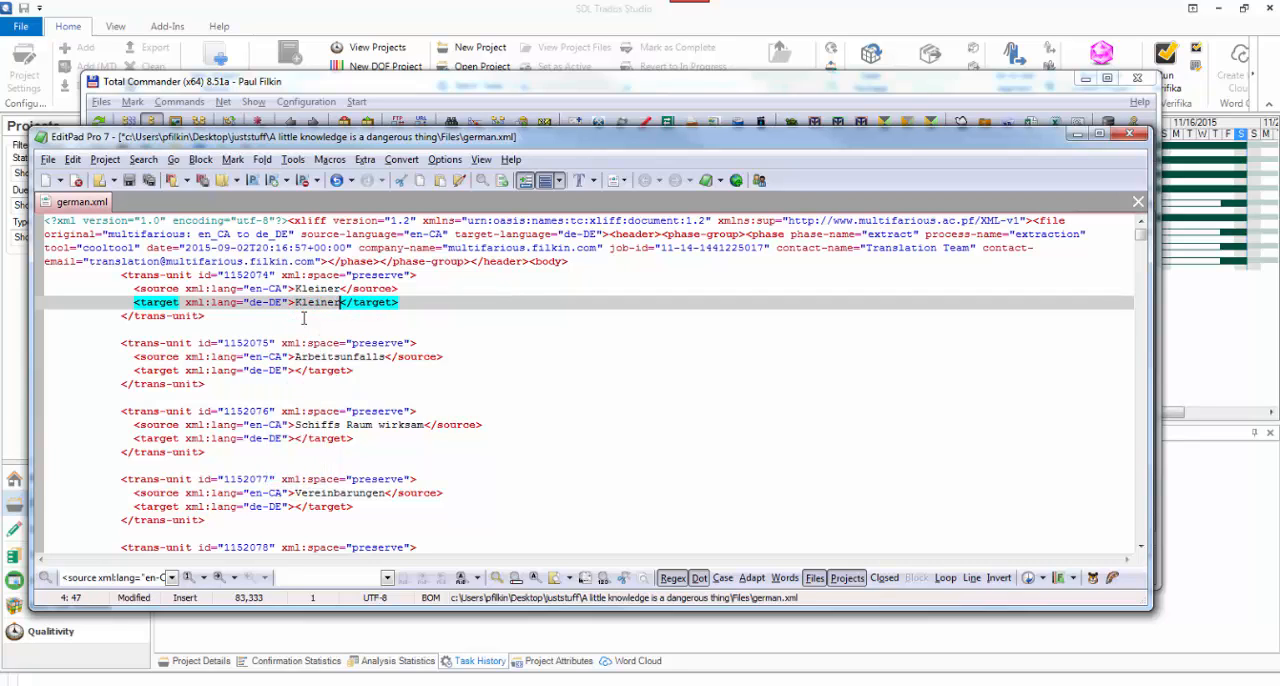
{"action": "key", "text": "BackSpace"}
{"action": "key", "text": "BackSpace"}
{"action": "key", "text": "BackSpace"}
{"action": "key", "text": "BackSpace"}
{"action": "key", "text": "BackSpace"}
{"action": "key", "text": "BackSpace"}
{"action": "key", "text": "BackSpace"}
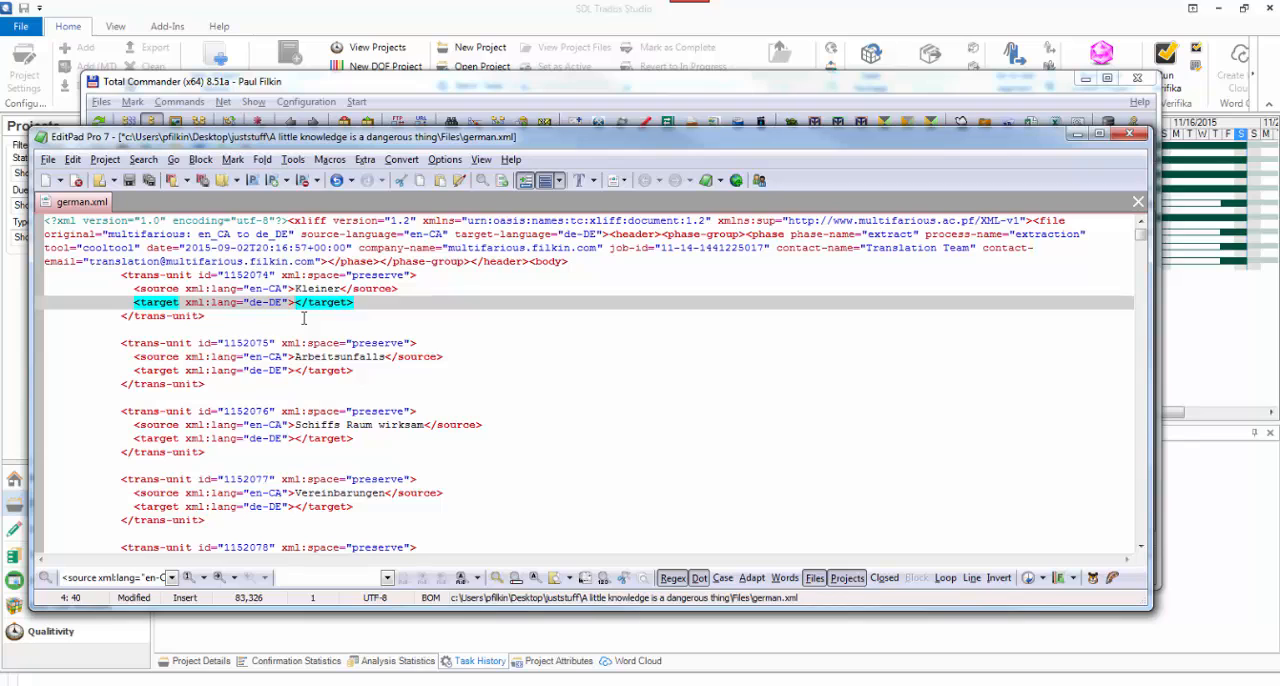
{"action": "left_click", "coordinate": [1129, 135]}
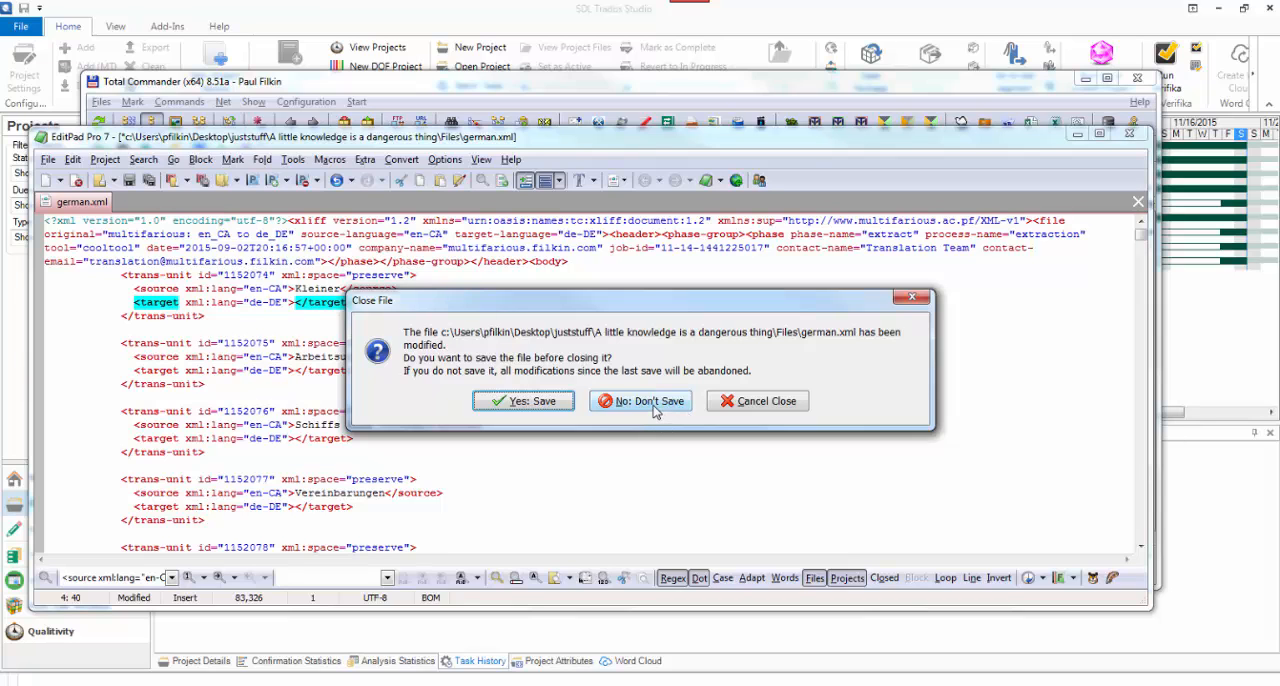
{"action": "left_click", "coordinate": [655, 410]}
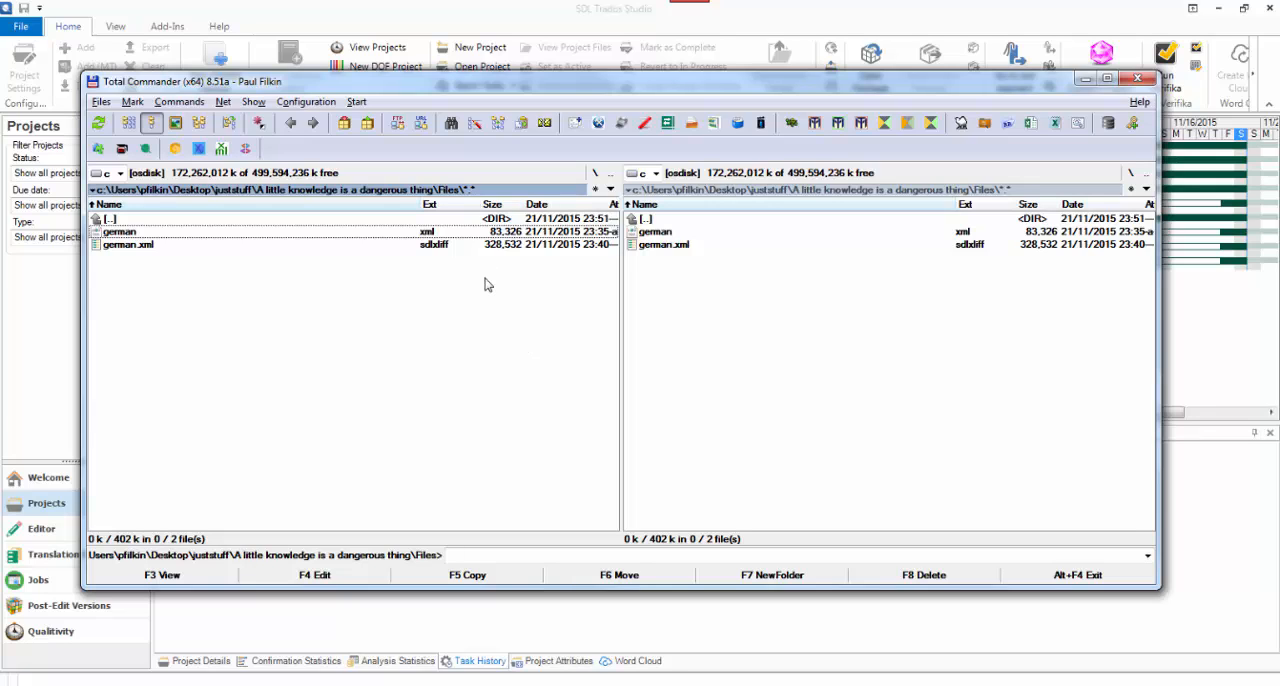
- Switch to SDL Trados Studio and open german.xml.sdlxliff from the Files folder as a single document
{"action": "left_click", "coordinate": [448, 248]}
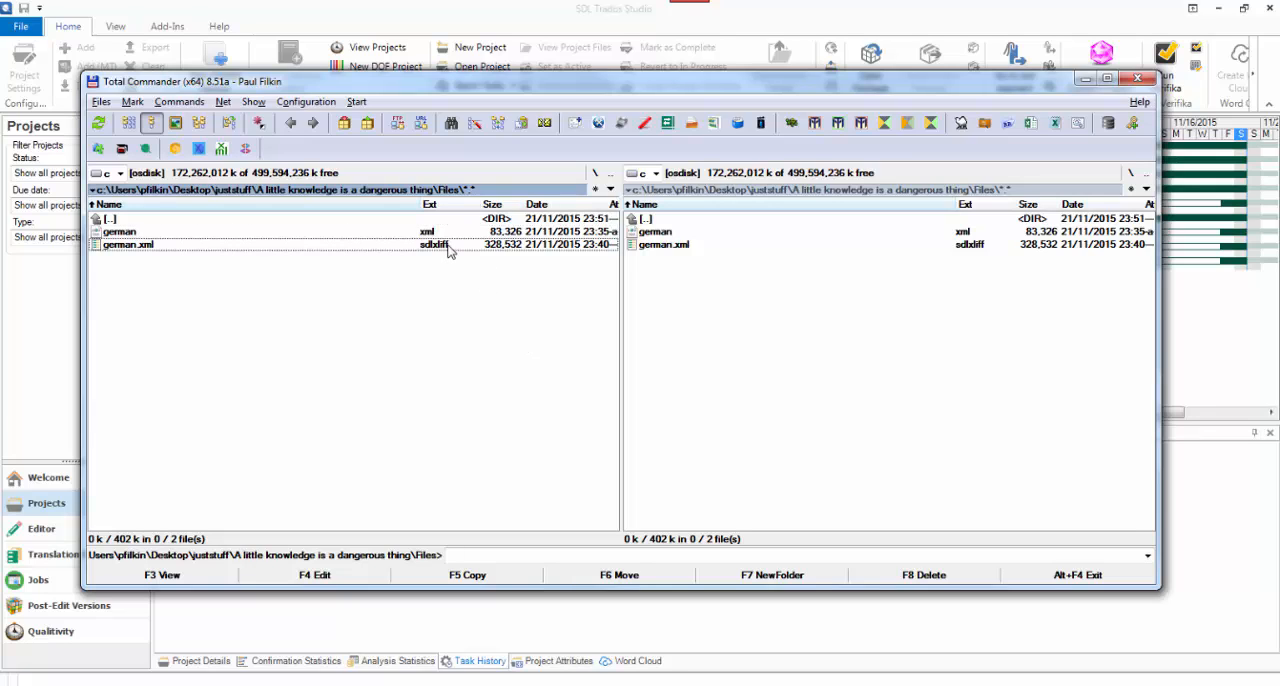
{"action": "left_click", "coordinate": [598, 36]}
{"action": "key", "text": "ctrl+shift+o"}
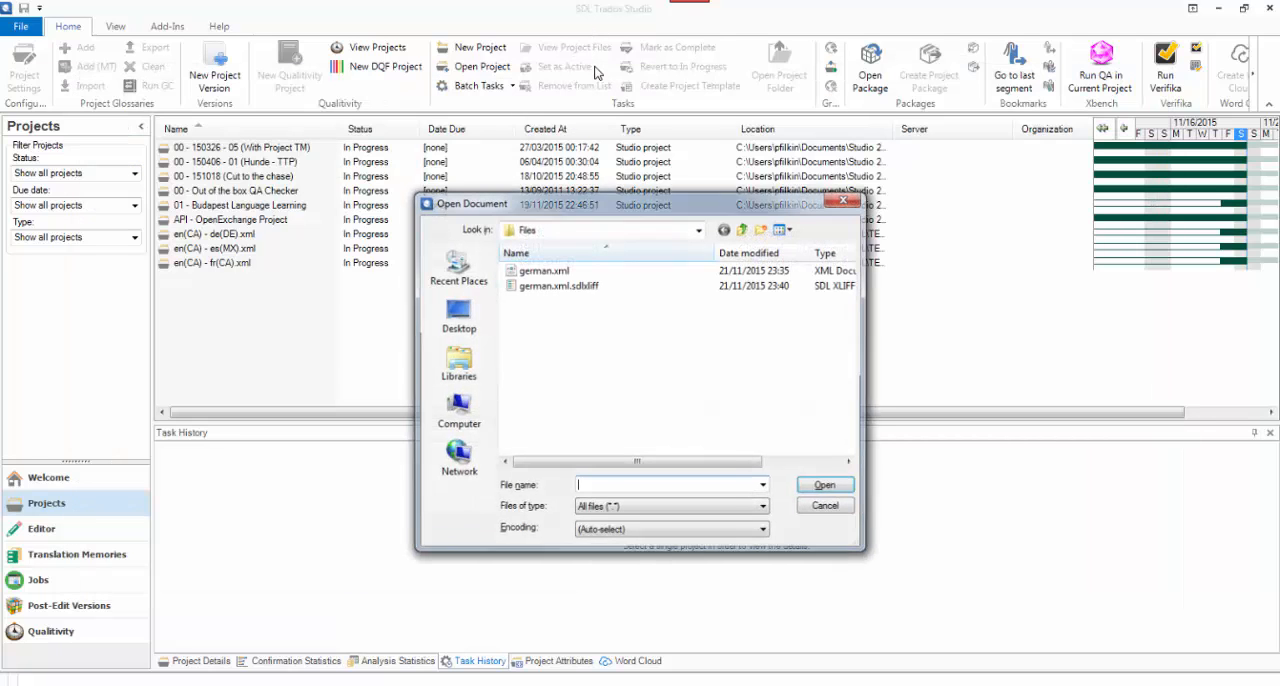
{"action": "key", "text": "ctrl+v"}
{"action": "key", "text": "Return"}
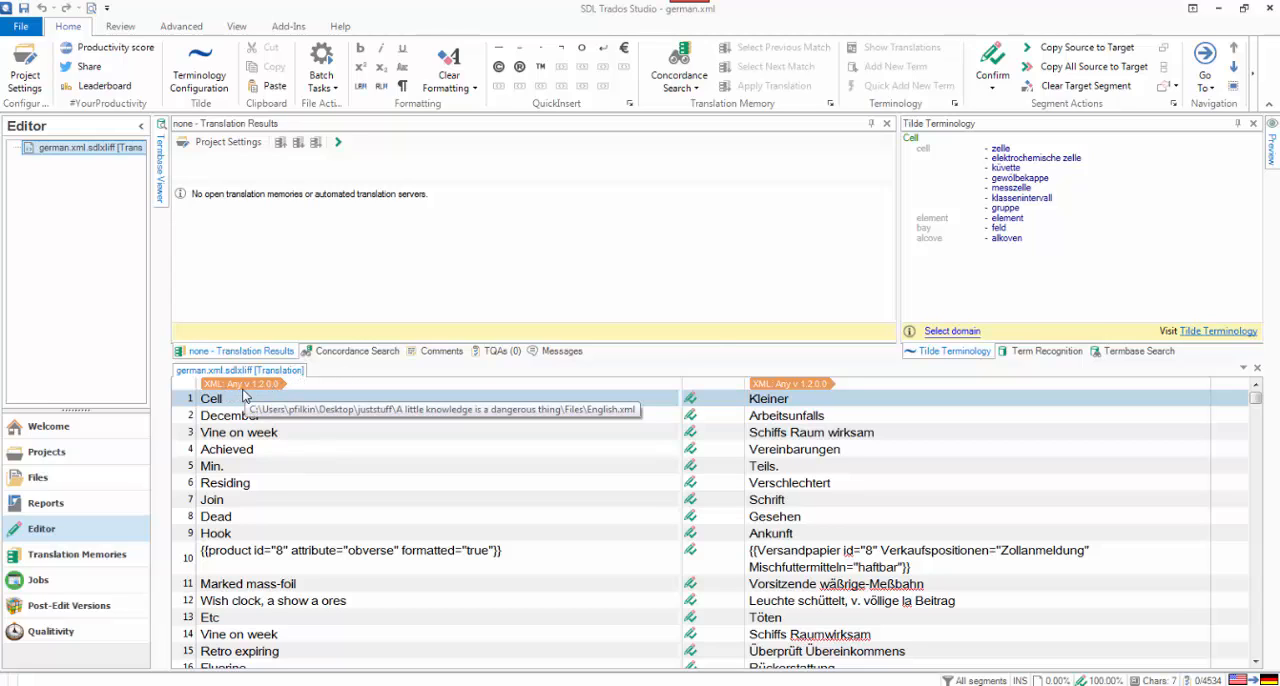
{"action": "left_click", "coordinate": [244, 30]}
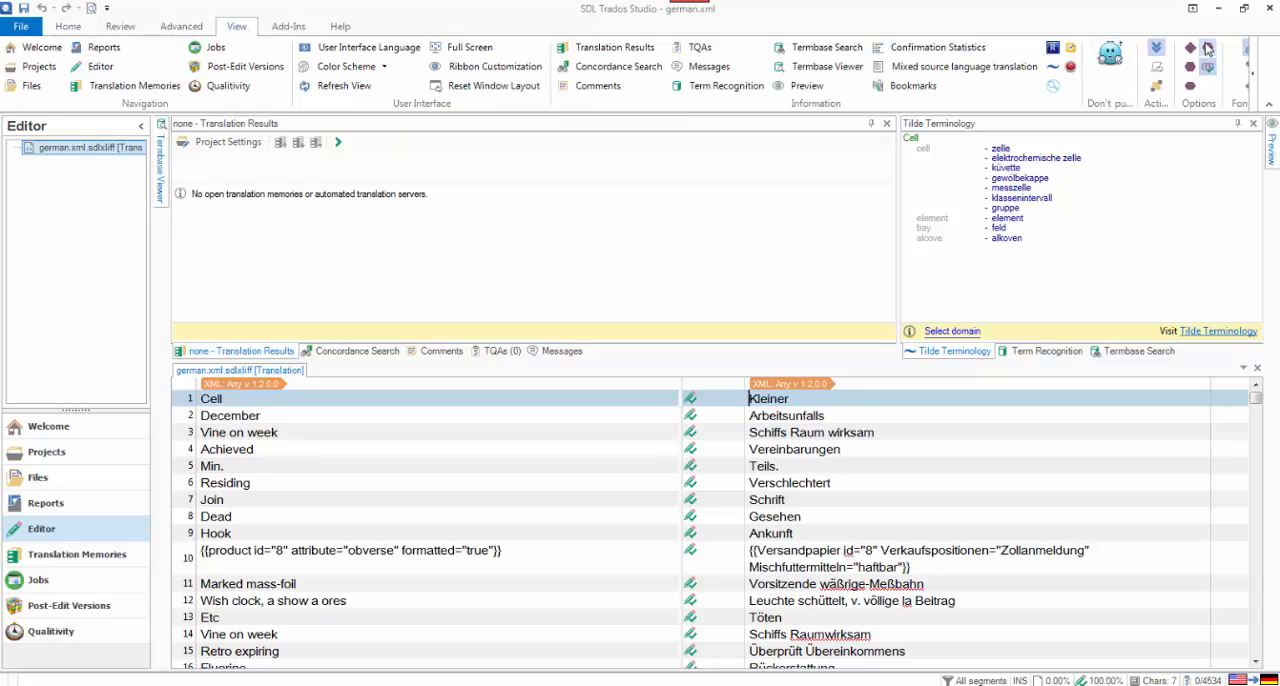
{"action": "left_click", "coordinate": [82, 30]}
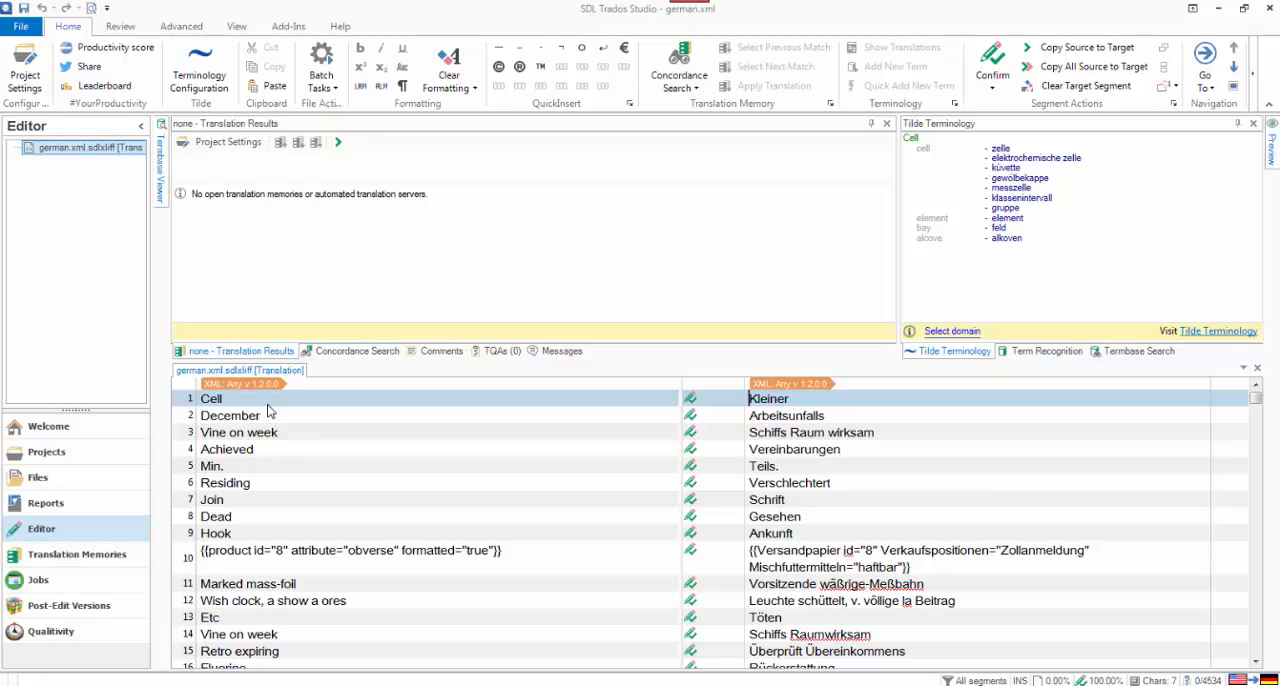
- Save the document's source content as english.xml in the Files folder
{"action": "left_click", "coordinate": [26, 30]}
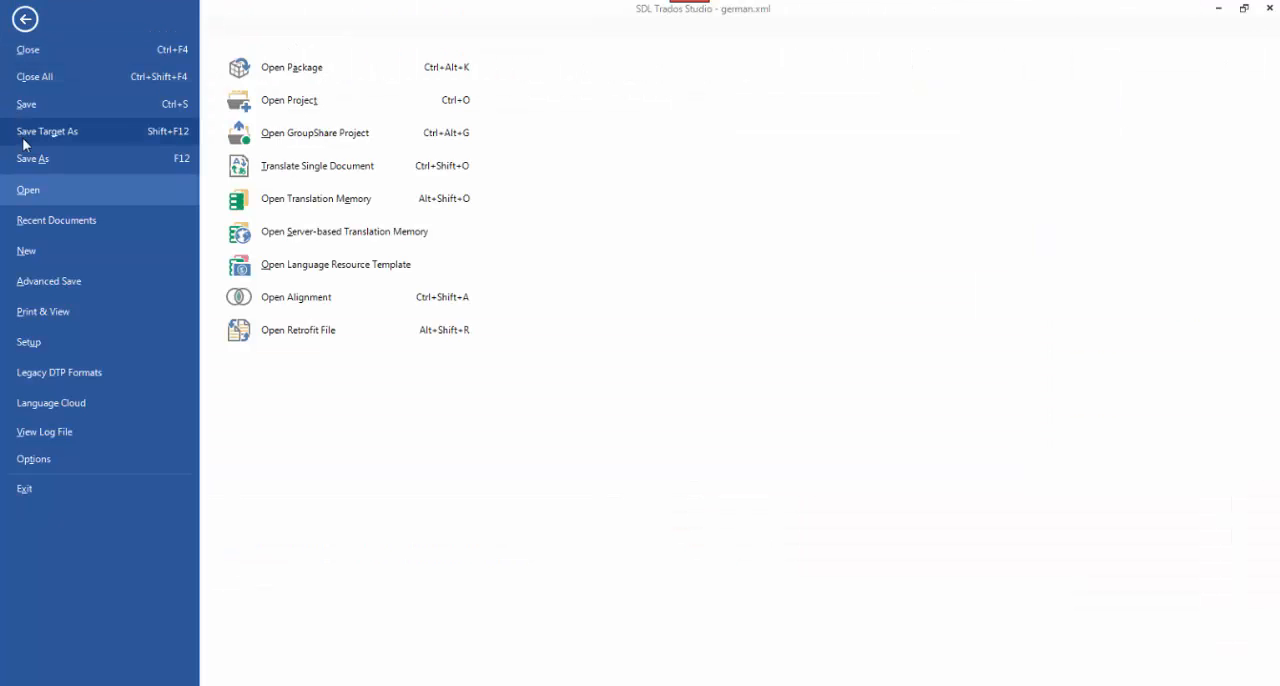
{"action": "left_click", "coordinate": [55, 281]}
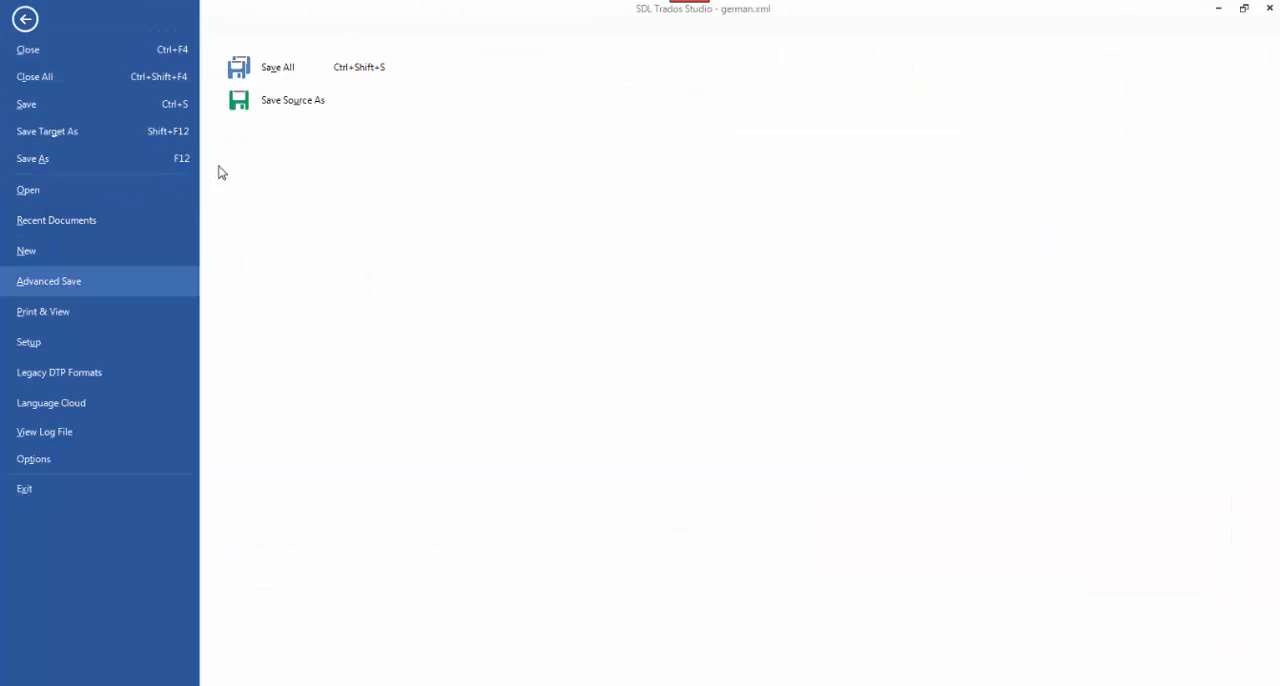
{"action": "left_click", "coordinate": [284, 108]}
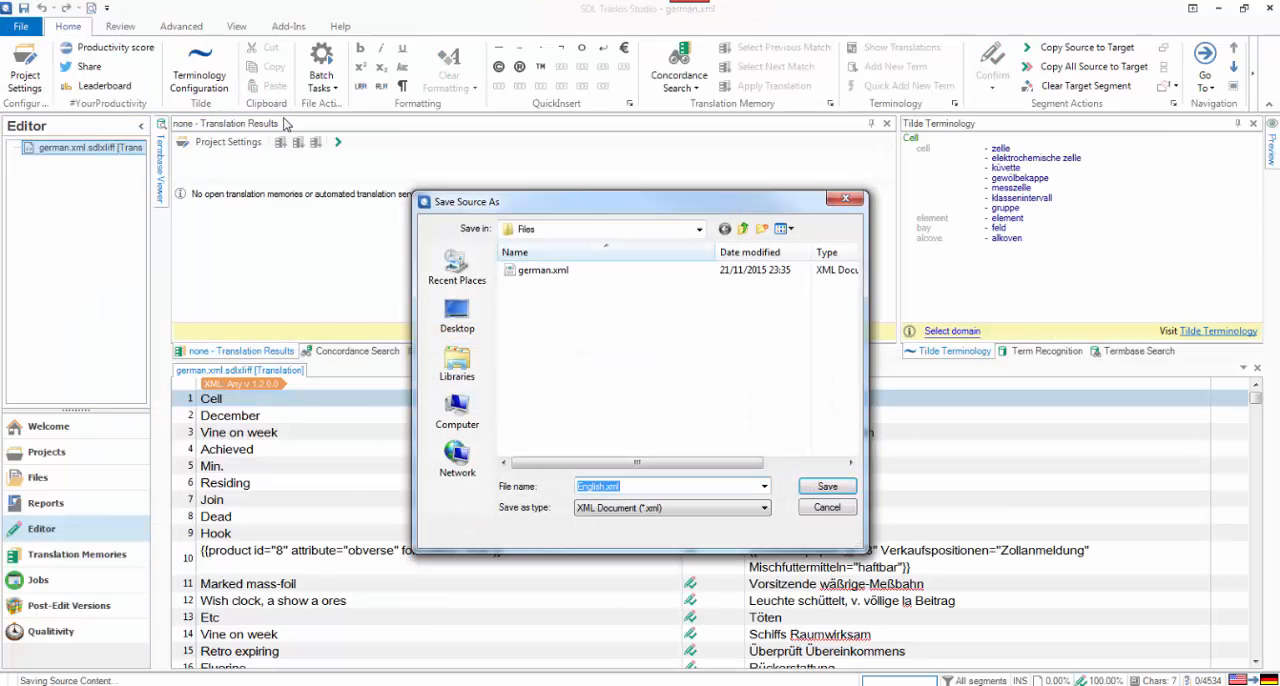
{"action": "type", "text": "engl"}
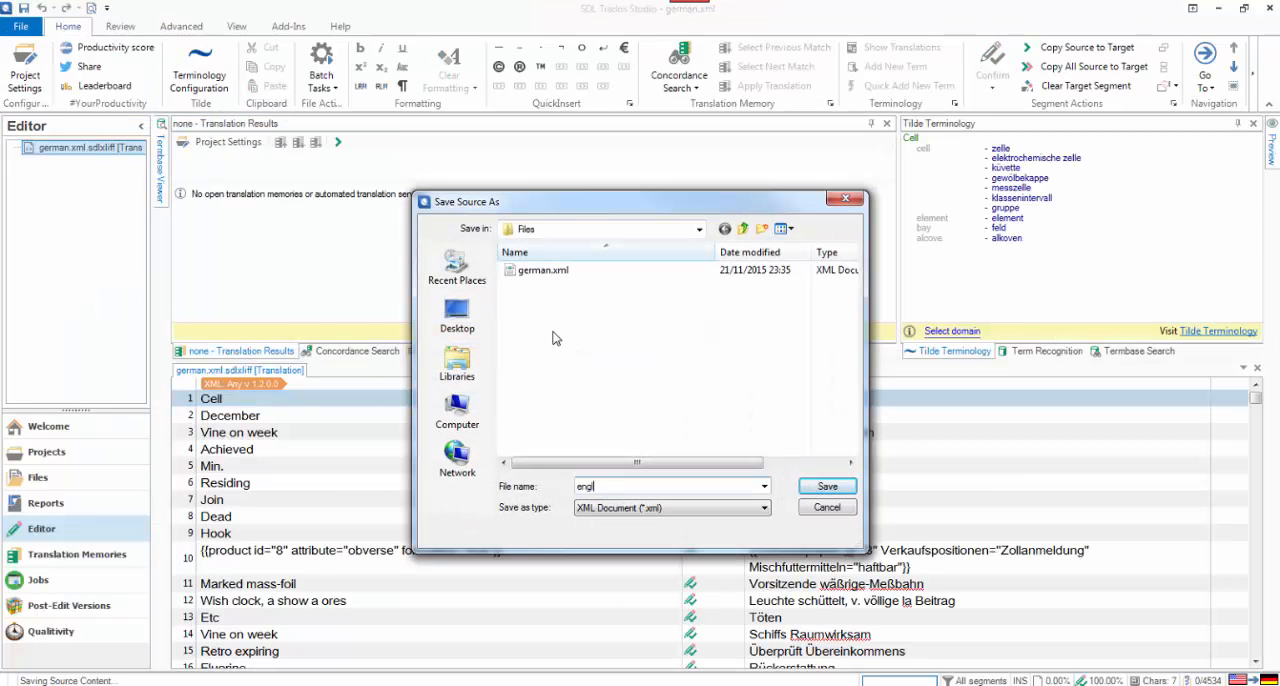
{"action": "type", "text": "ish.xml"}
{"action": "left_click", "coordinate": [827, 486]}
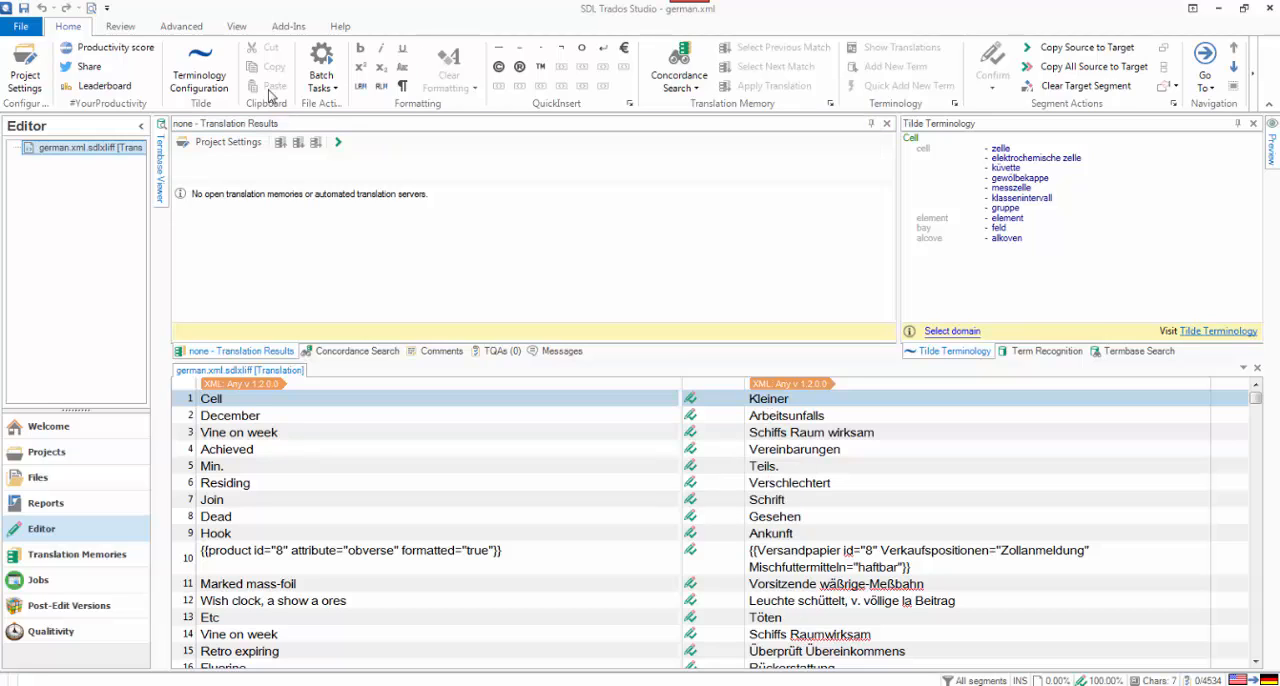
- Create a file-based English (United States) to German (Germany) translation memory named en(US) - de(DE) and apply it to the project
{"action": "left_click", "coordinate": [30, 80]}
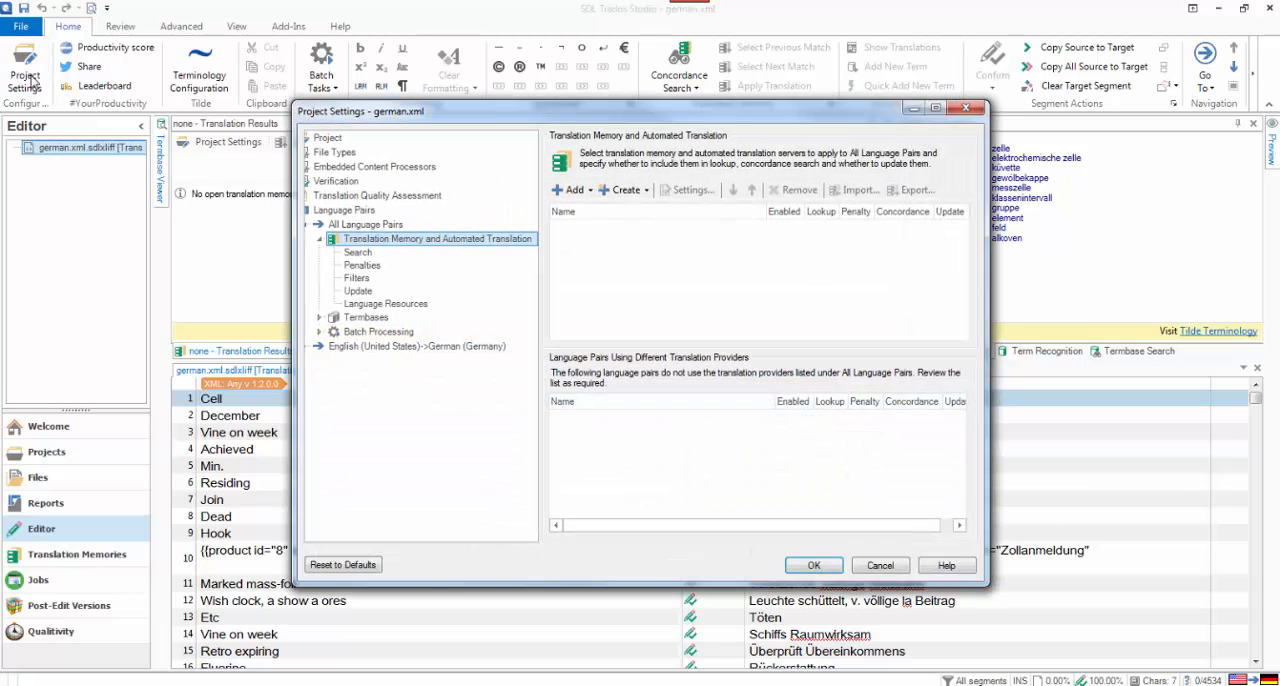
{"action": "left_click", "coordinate": [623, 190]}
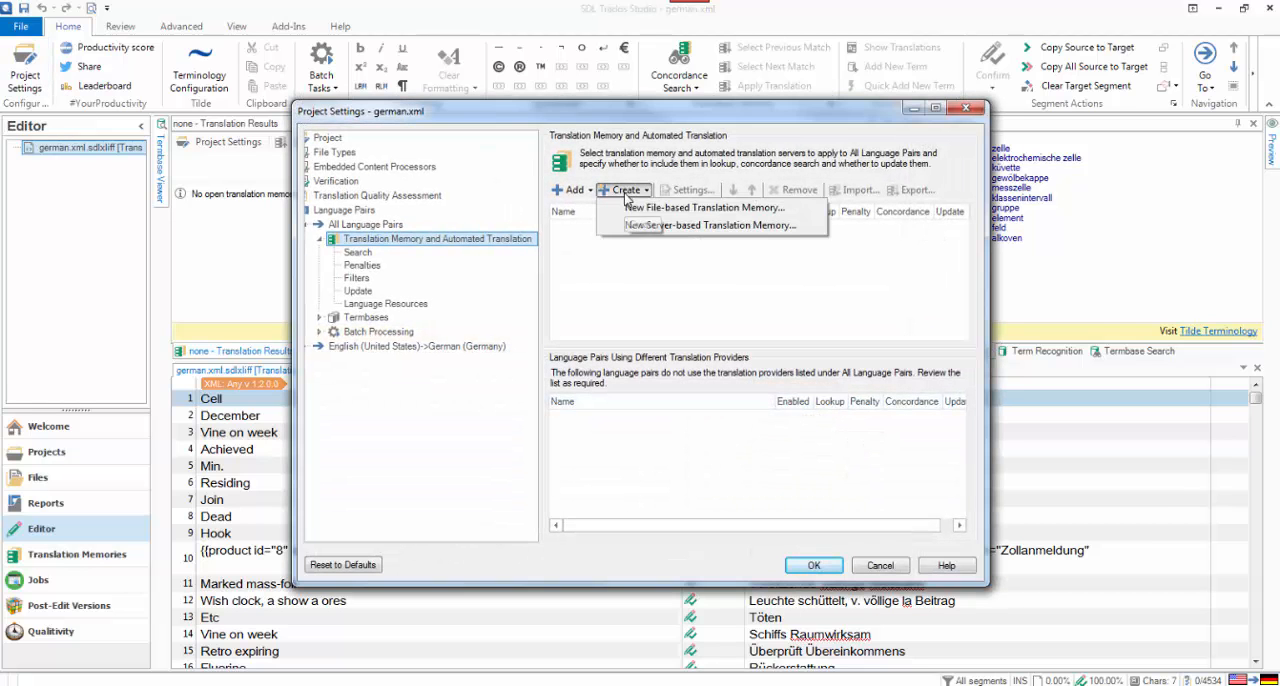
{"action": "left_click", "coordinate": [625, 207]}
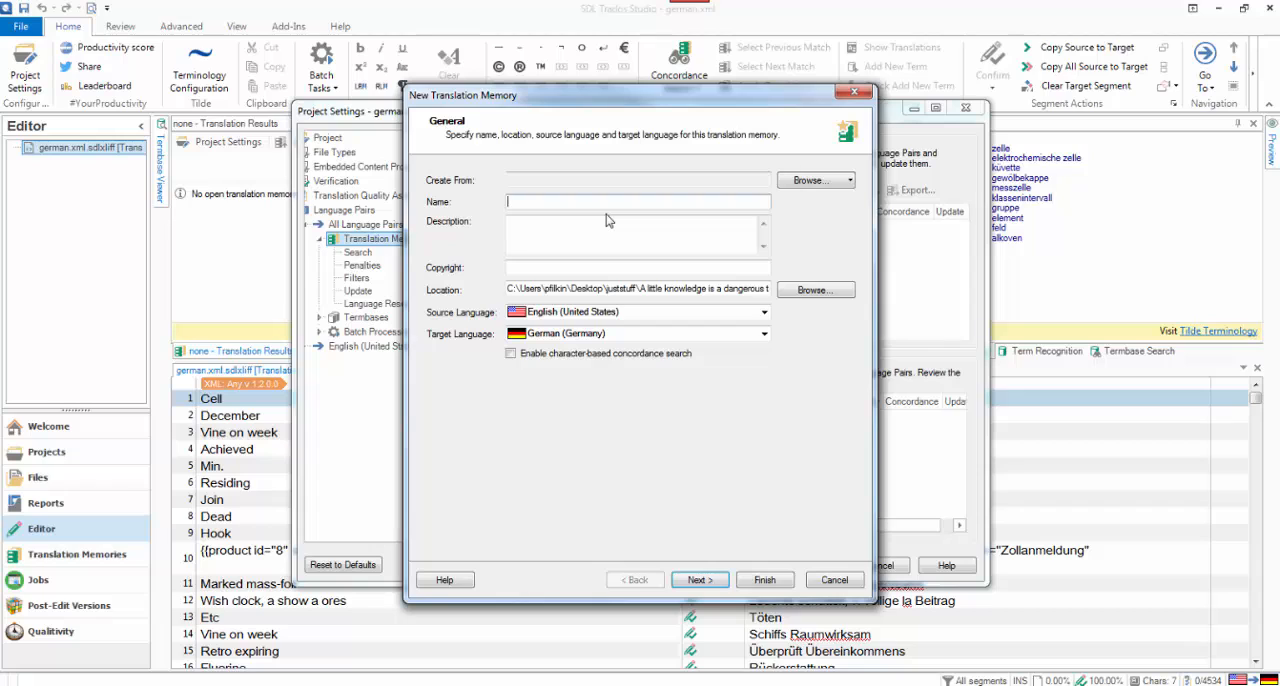
{"action": "type", "text": "en-de"}
{"action": "key", "text": "Left"}
{"action": "key", "text": "Left"}
{"action": "key", "text": "Left"}
{"action": "type", "text": "(US)"}
{"action": "key", "text": "End"}
{"action": "key", "text": "End"}
{"action": "type", "text": "()"}
{"action": "key", "text": "Left"}
{"action": "type", "text": "DE"}
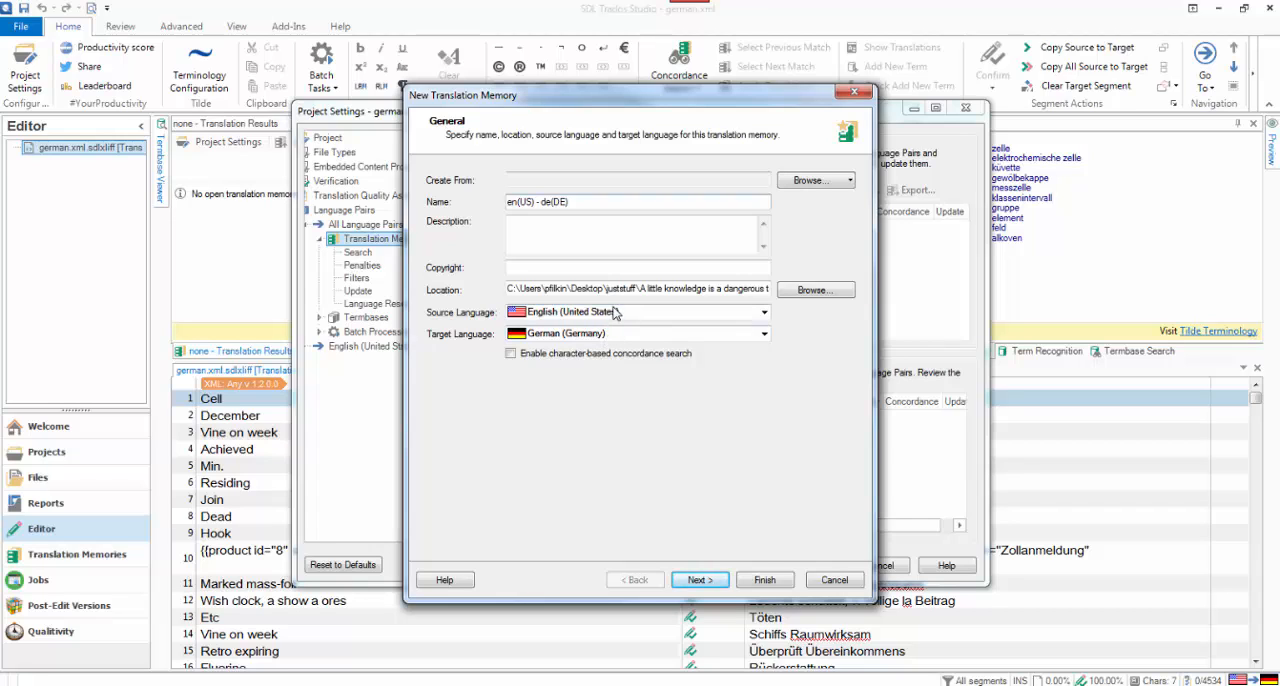
{"action": "left_click", "coordinate": [775, 584]}
{"action": "left_click", "coordinate": [765, 580]}
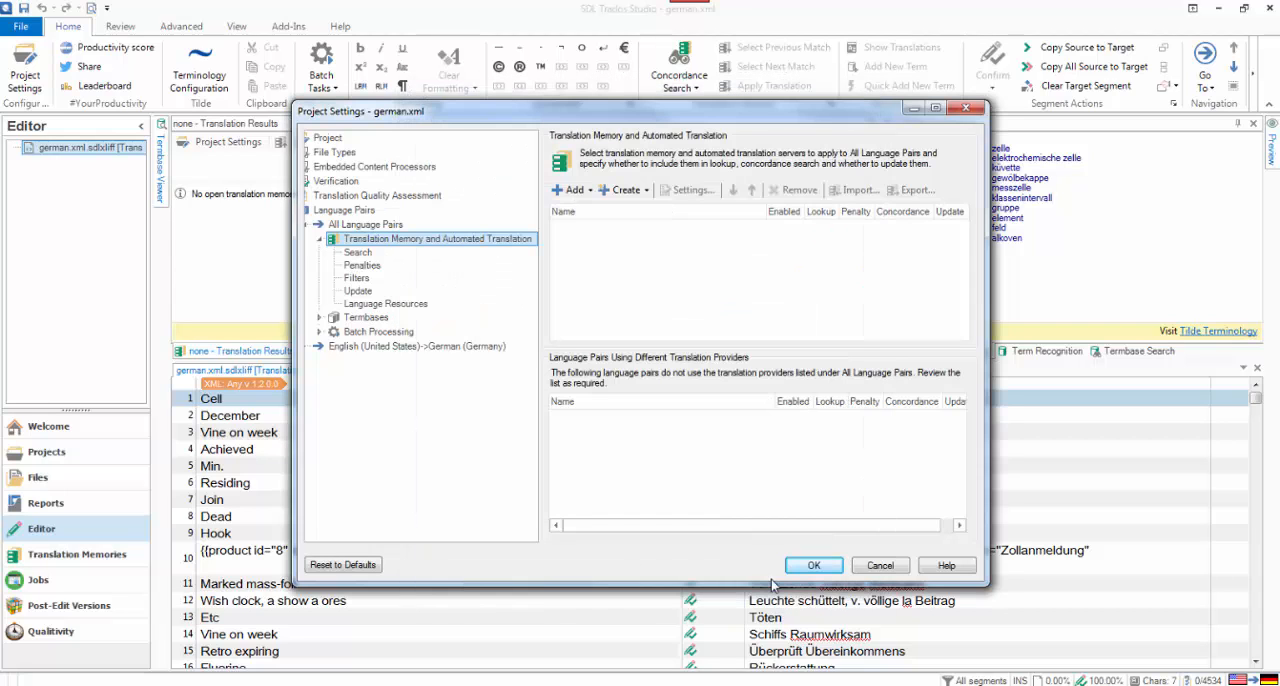
{"action": "left_click", "coordinate": [830, 567]}
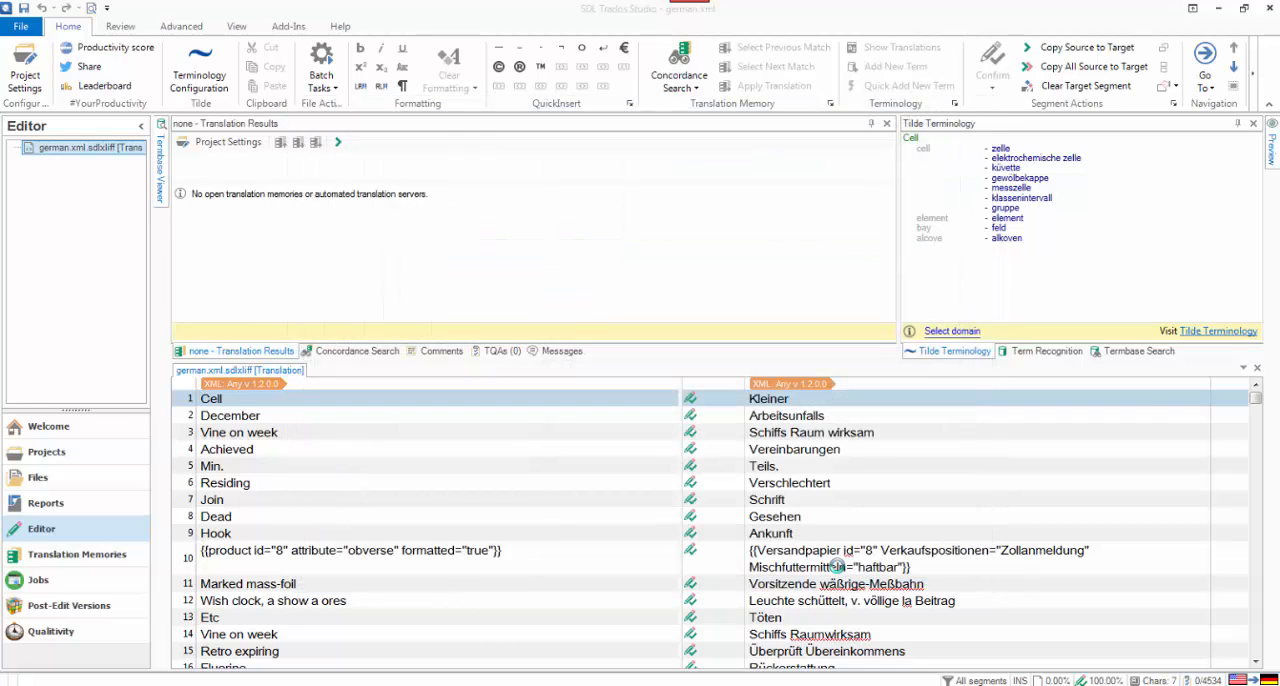
- Run the Update Main Translation Memories batch task with Draft segments also included, and return to the document
{"action": "left_click", "coordinate": [325, 80]}
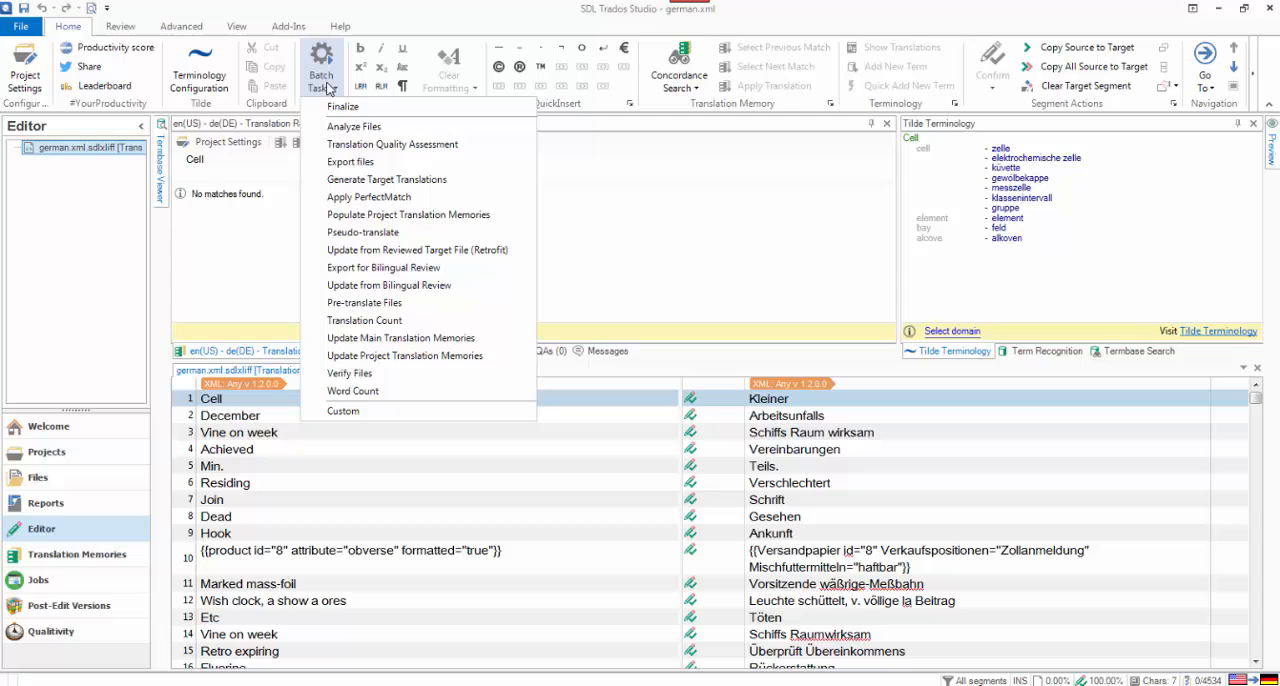
{"action": "left_click", "coordinate": [387, 337]}
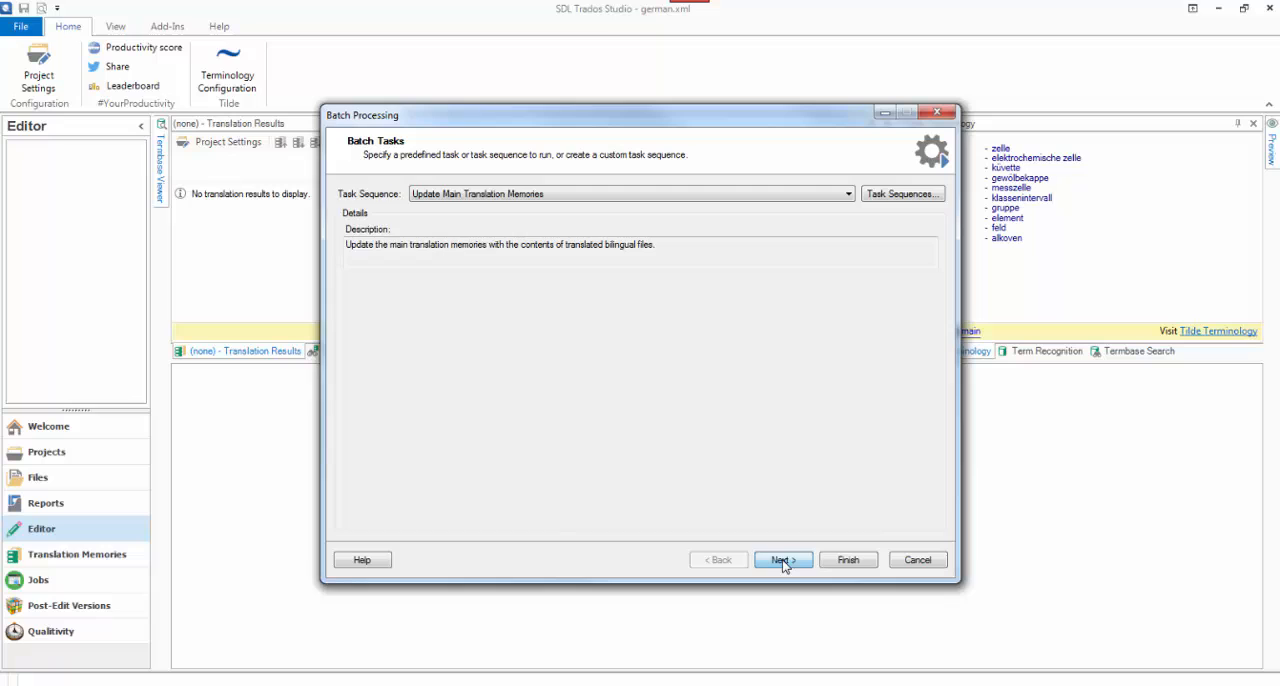
{"action": "left_click", "coordinate": [783, 560]}
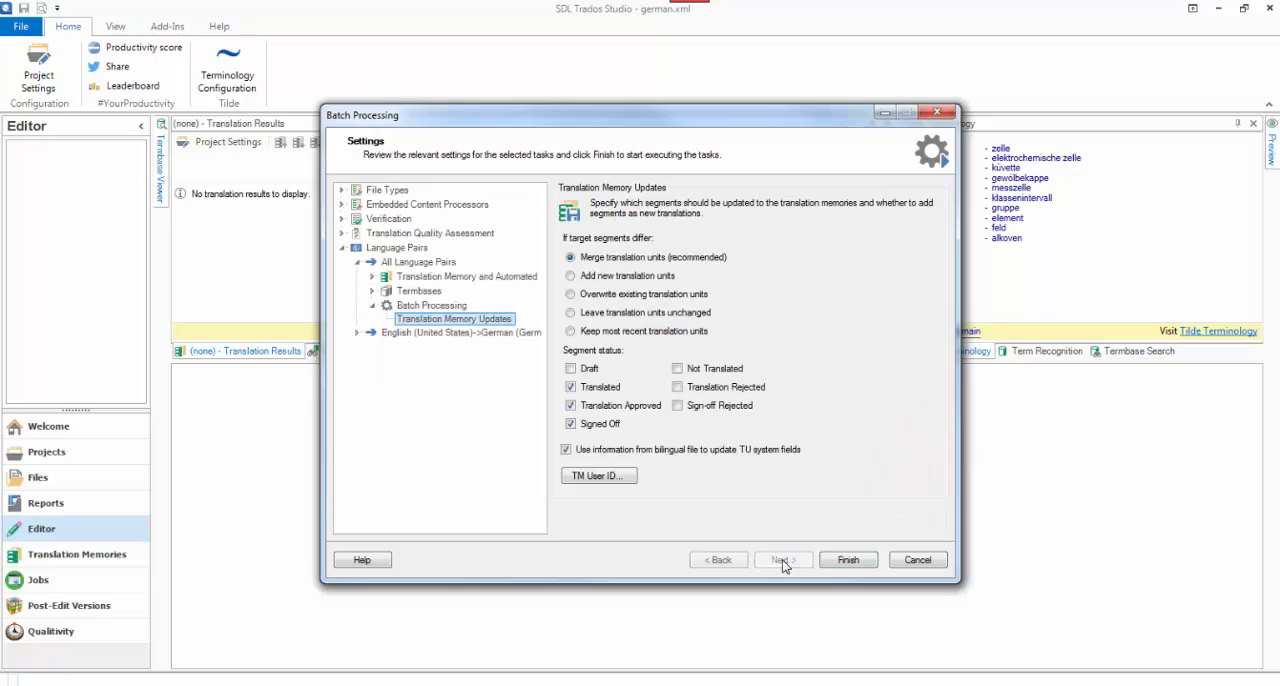
{"action": "left_click", "coordinate": [589, 375]}
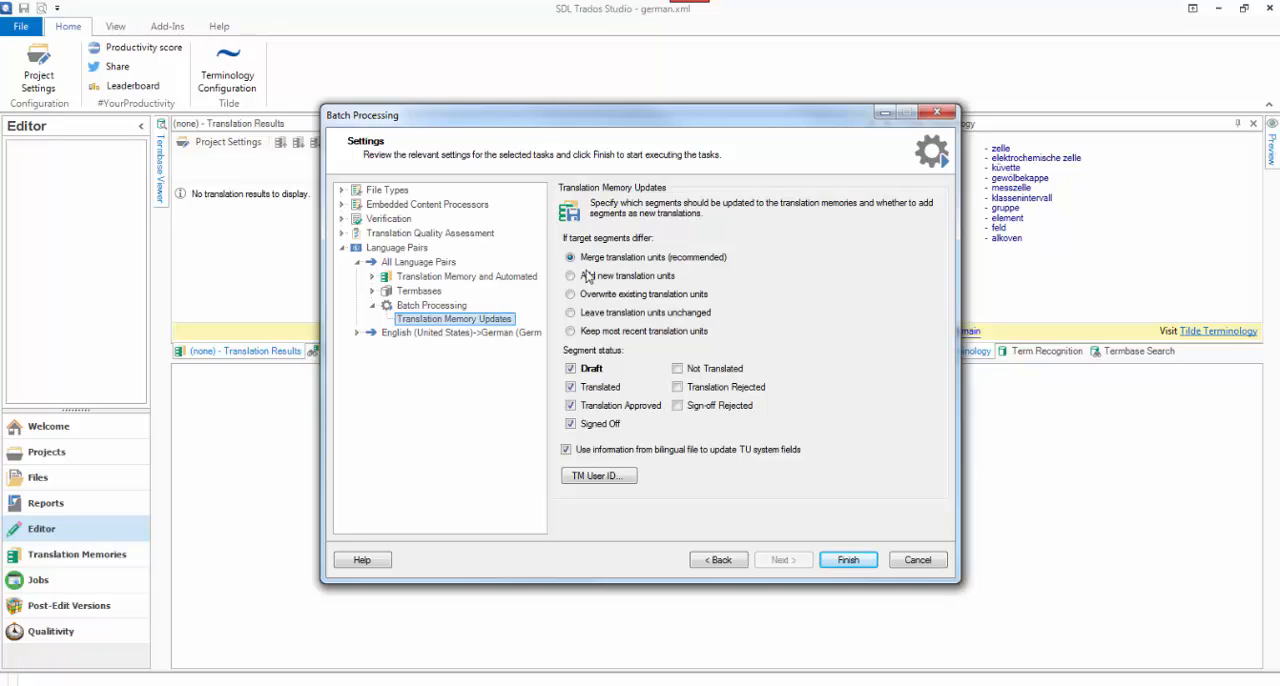
{"action": "left_click", "coordinate": [846, 561]}
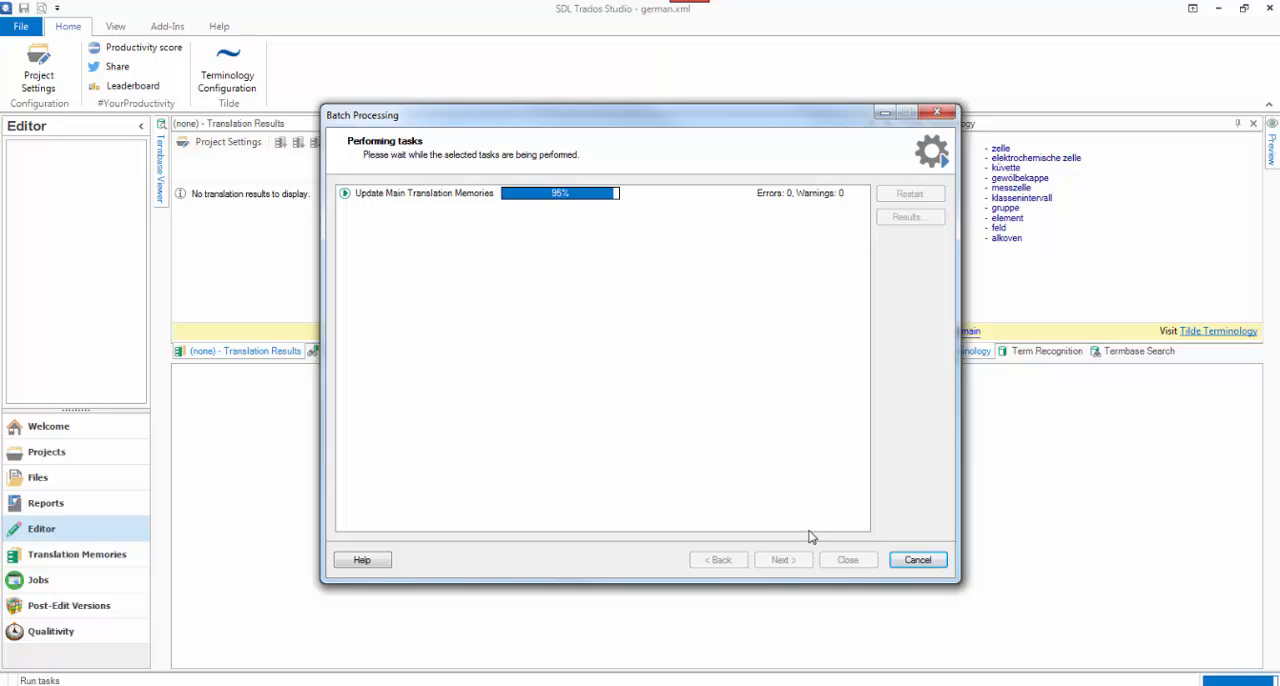
{"action": "left_click", "coordinate": [840, 560]}
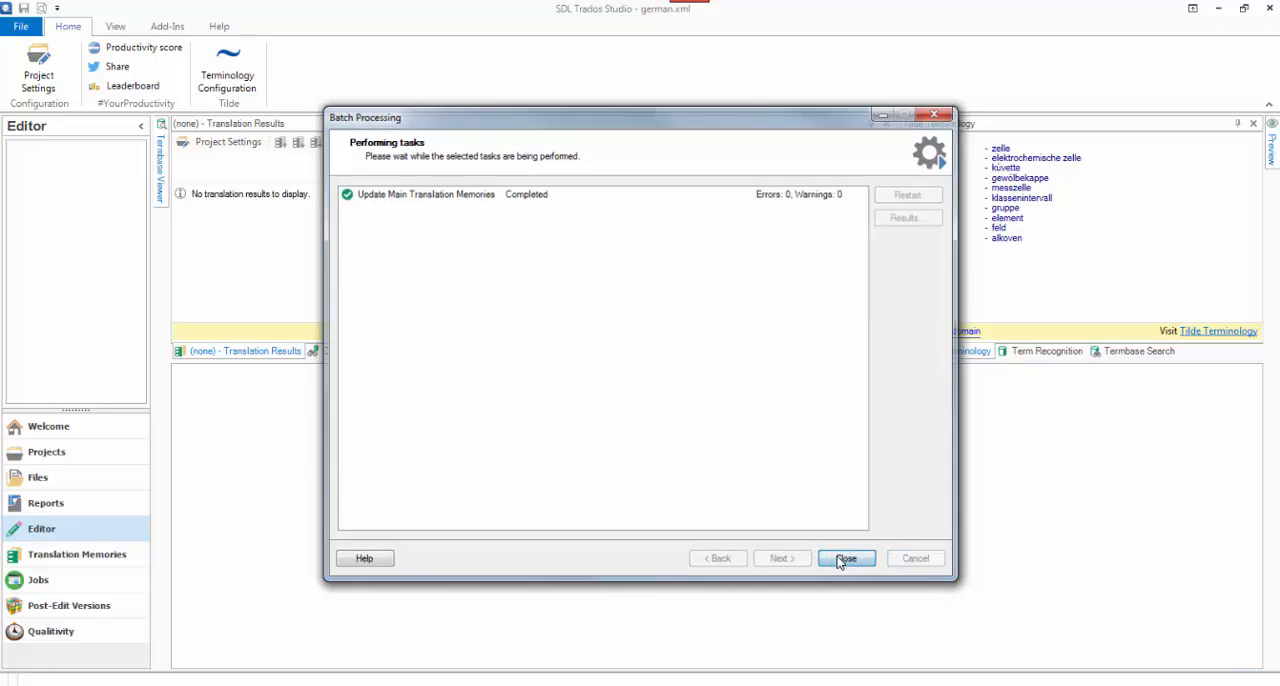
{"action": "left_click", "coordinate": [700, 414]}
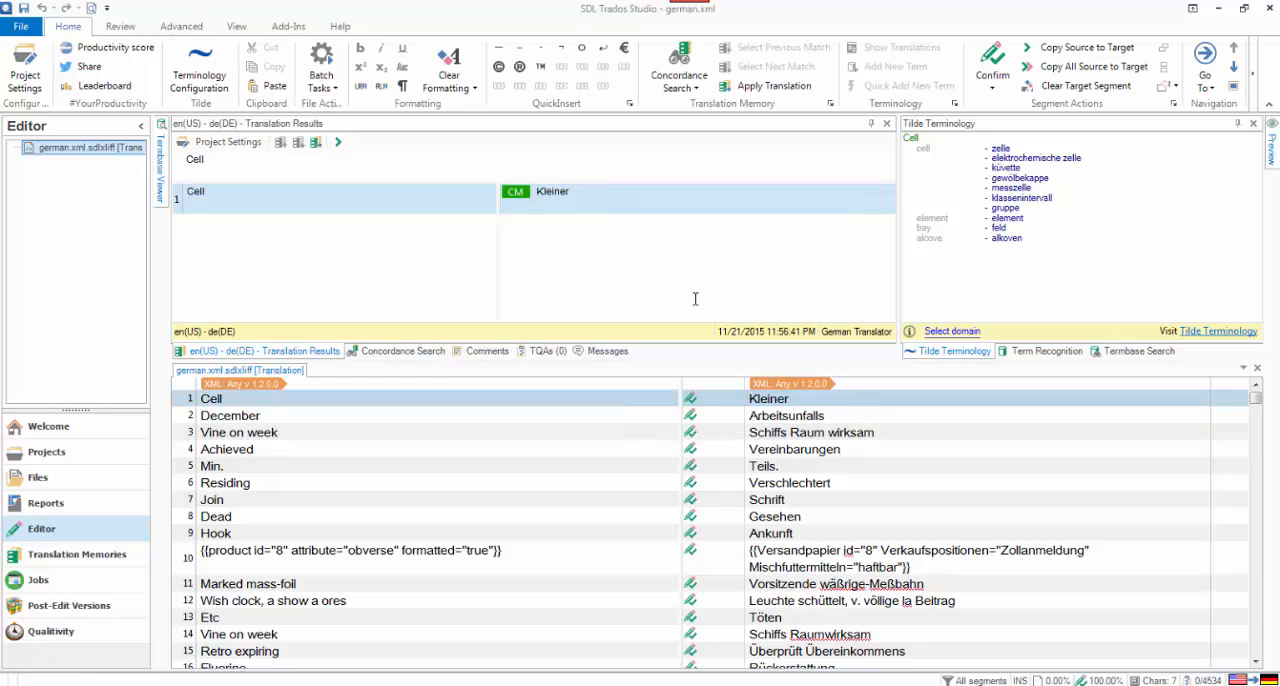
- Examine the translation memory matches for segments 2, 3 and 14, including both "Vine on week" segments
{"action": "left_click", "coordinate": [847, 413]}
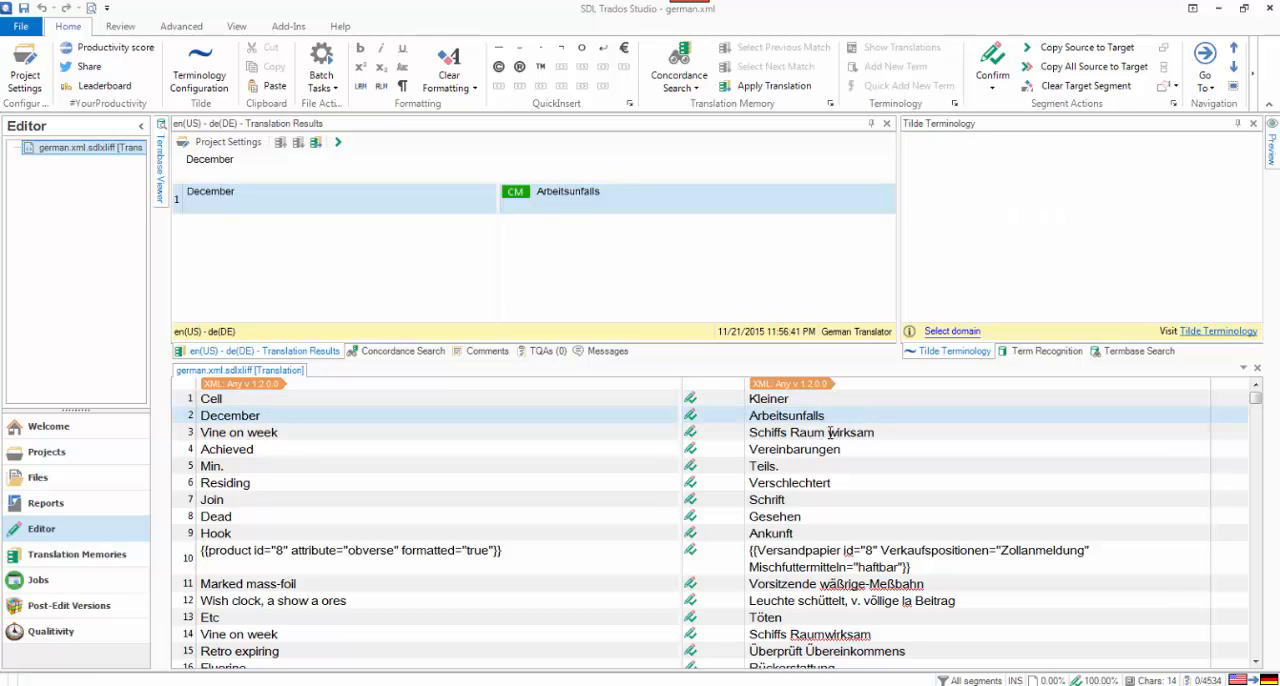
{"action": "left_click", "coordinate": [884, 432]}
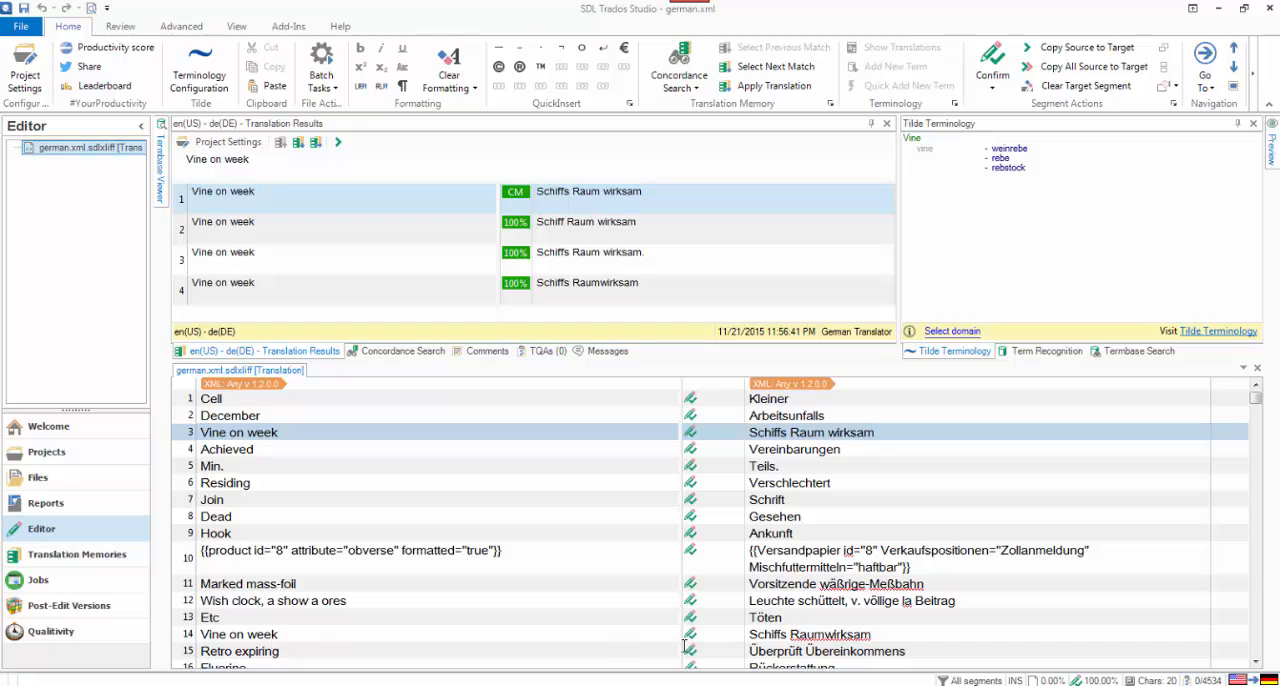
{"action": "left_click", "coordinate": [786, 634]}
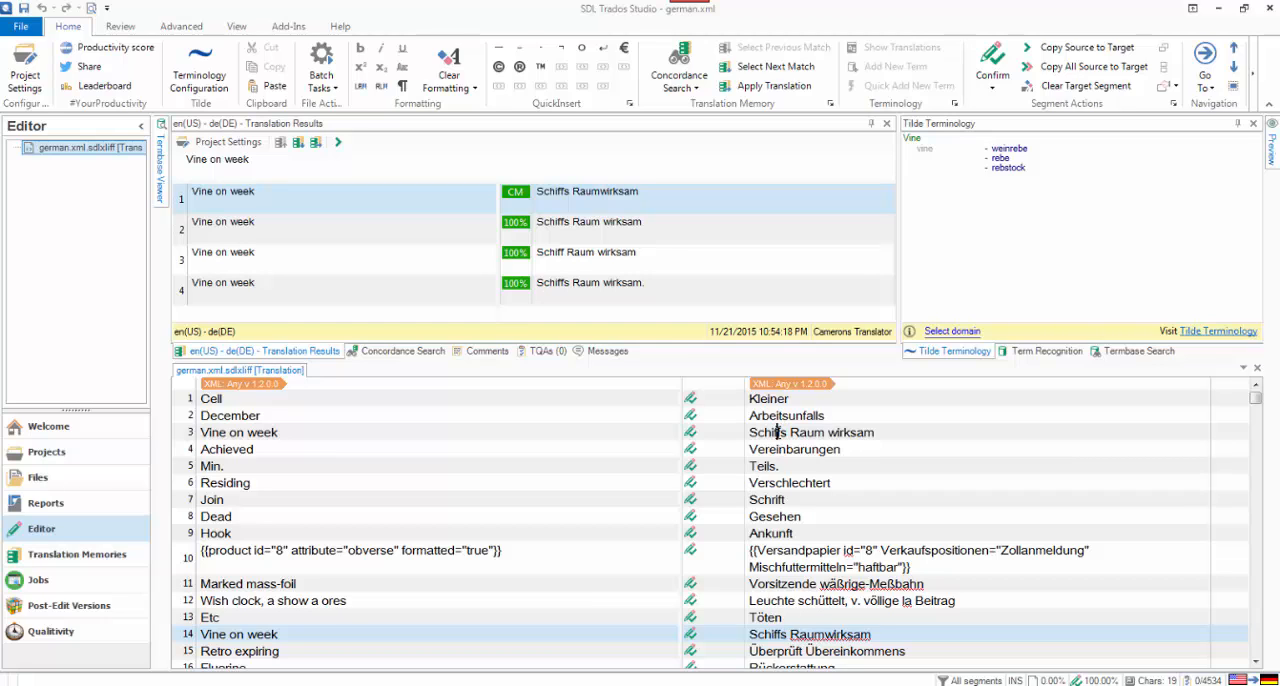
- Remove the space after "Schiffs" in segment 3's target and add "SchiffsRaum wirksam" to the translation memory as a new translation
{"action": "left_click", "coordinate": [777, 432]}
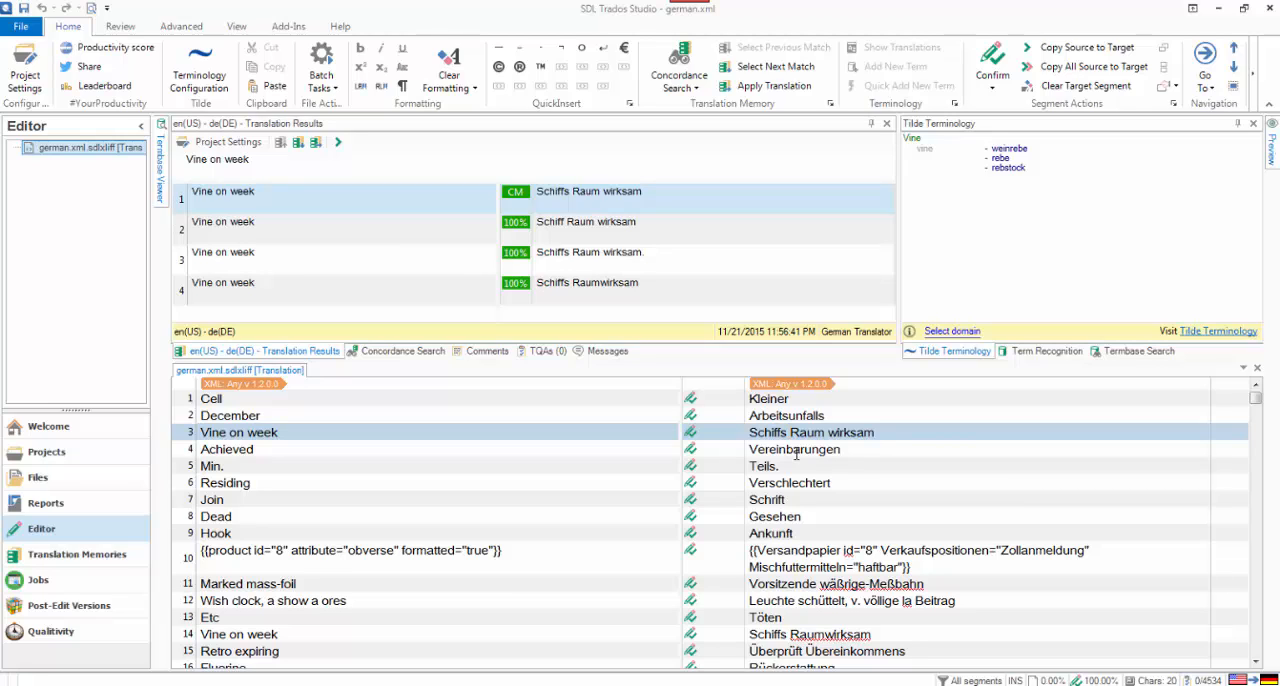
{"action": "key", "text": "Delete"}
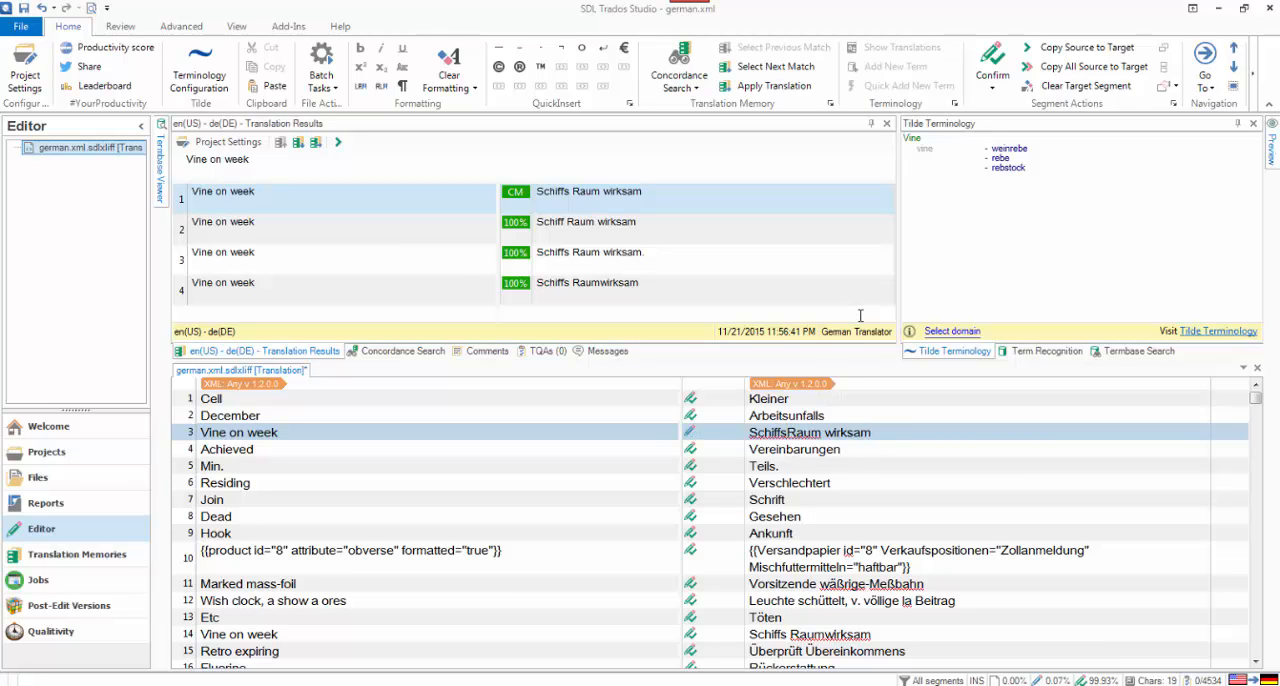
{"action": "left_click", "coordinate": [993, 90]}
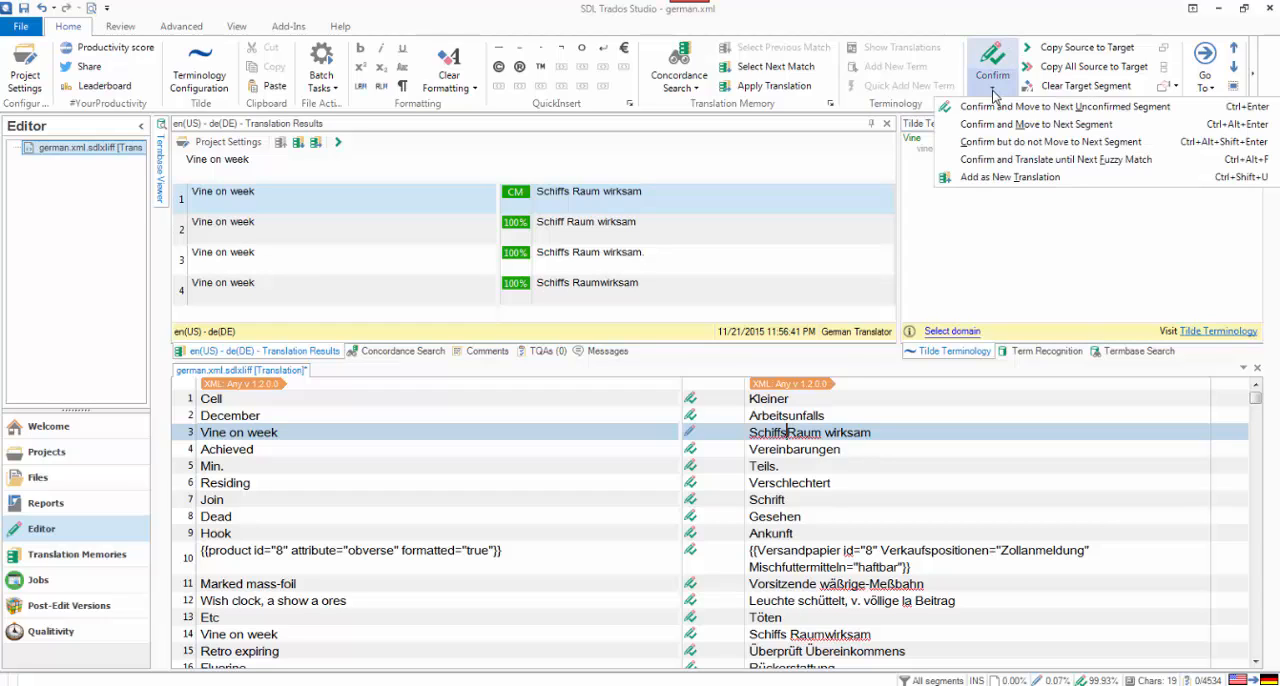
{"action": "left_click", "coordinate": [1010, 177]}
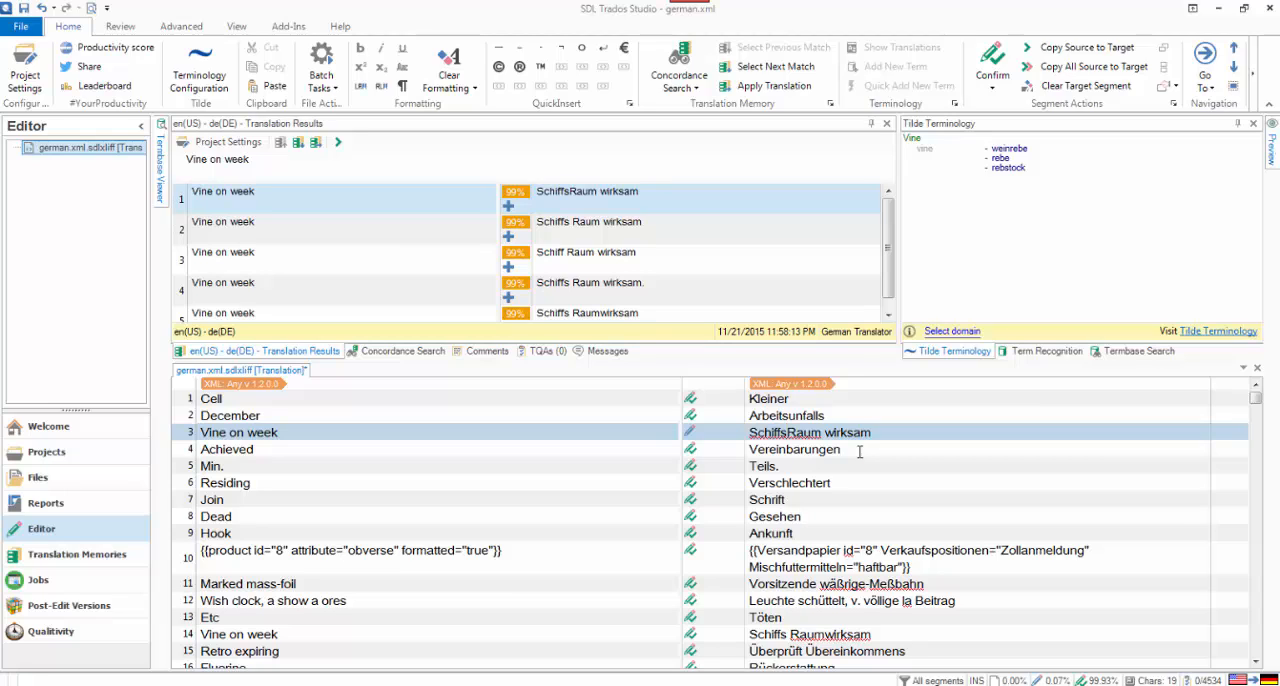
- Close german.xml.sdlxliff without saving and remove the german.xml project from the project list
{"action": "left_click", "coordinate": [1258, 370]}
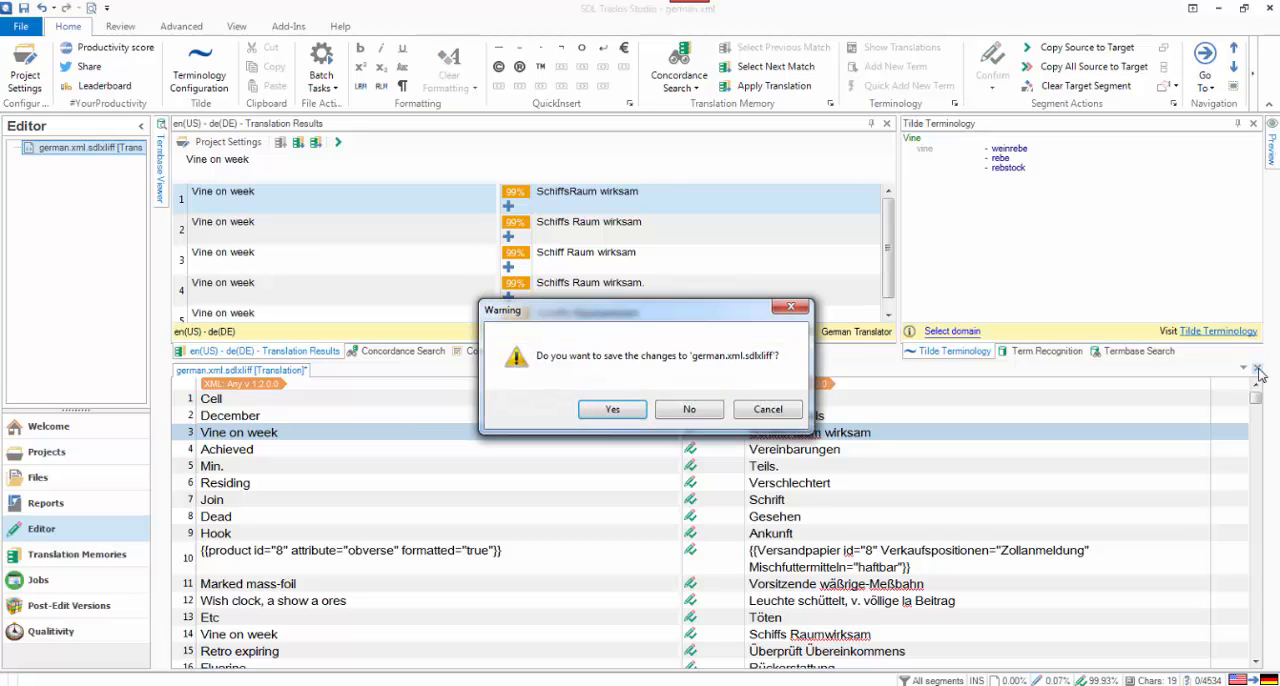
{"action": "left_click", "coordinate": [693, 410]}
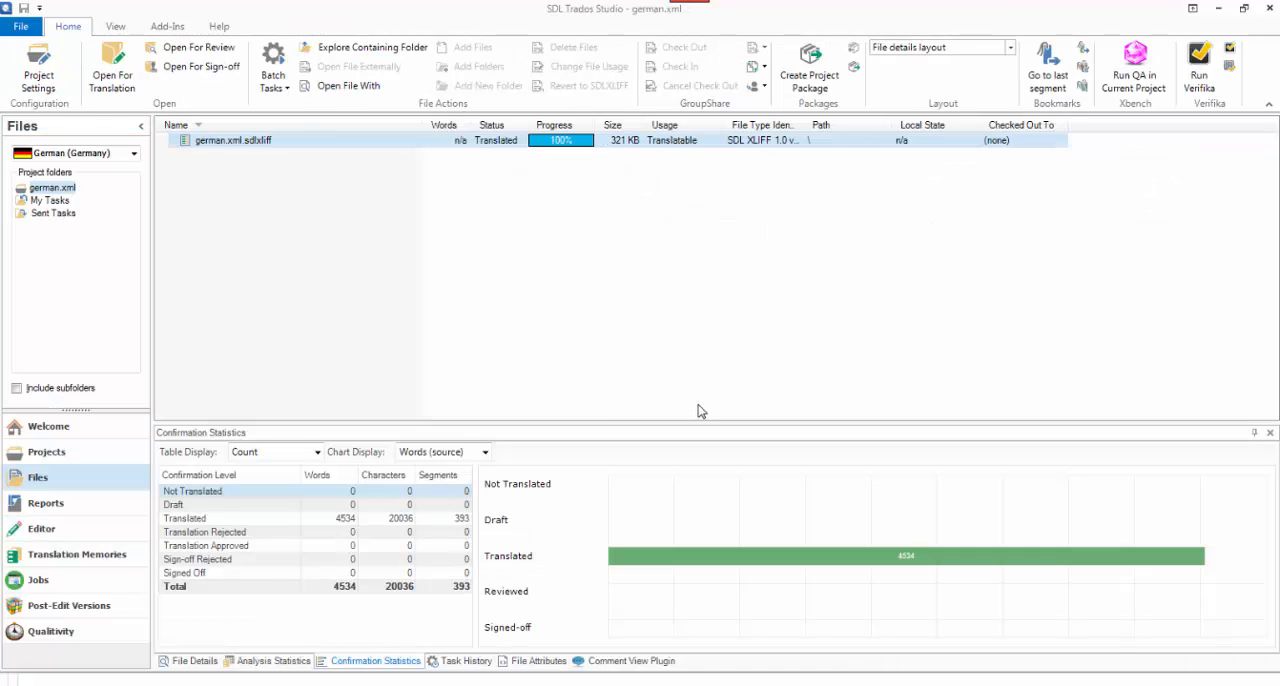
{"action": "left_click", "coordinate": [72, 455]}
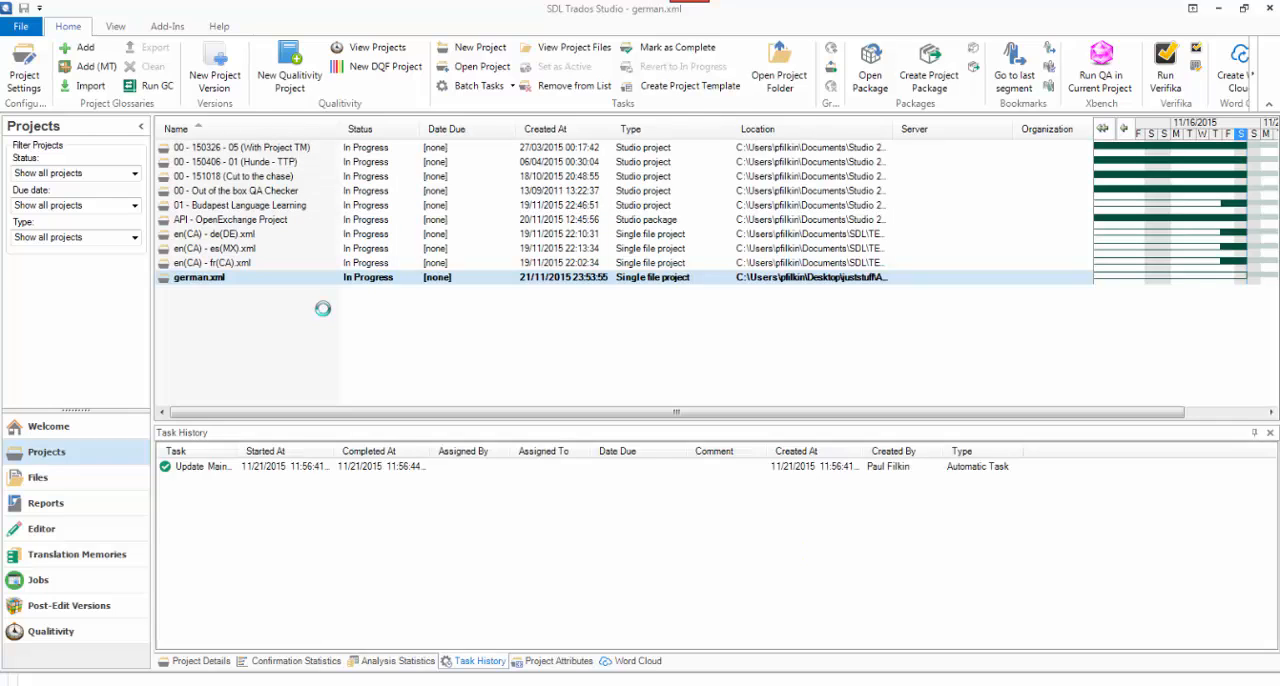
{"action": "right_click", "coordinate": [244, 278]}
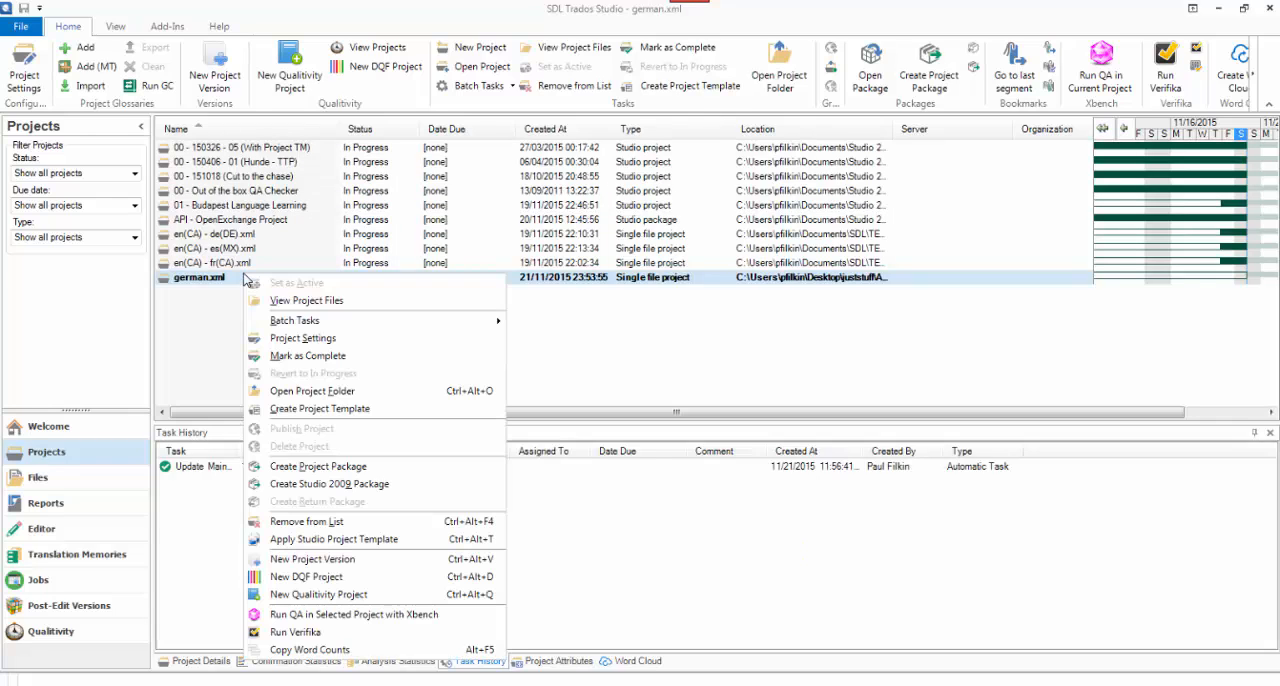
{"action": "left_click", "coordinate": [356, 521]}
{"action": "left_click", "coordinate": [645, 414]}
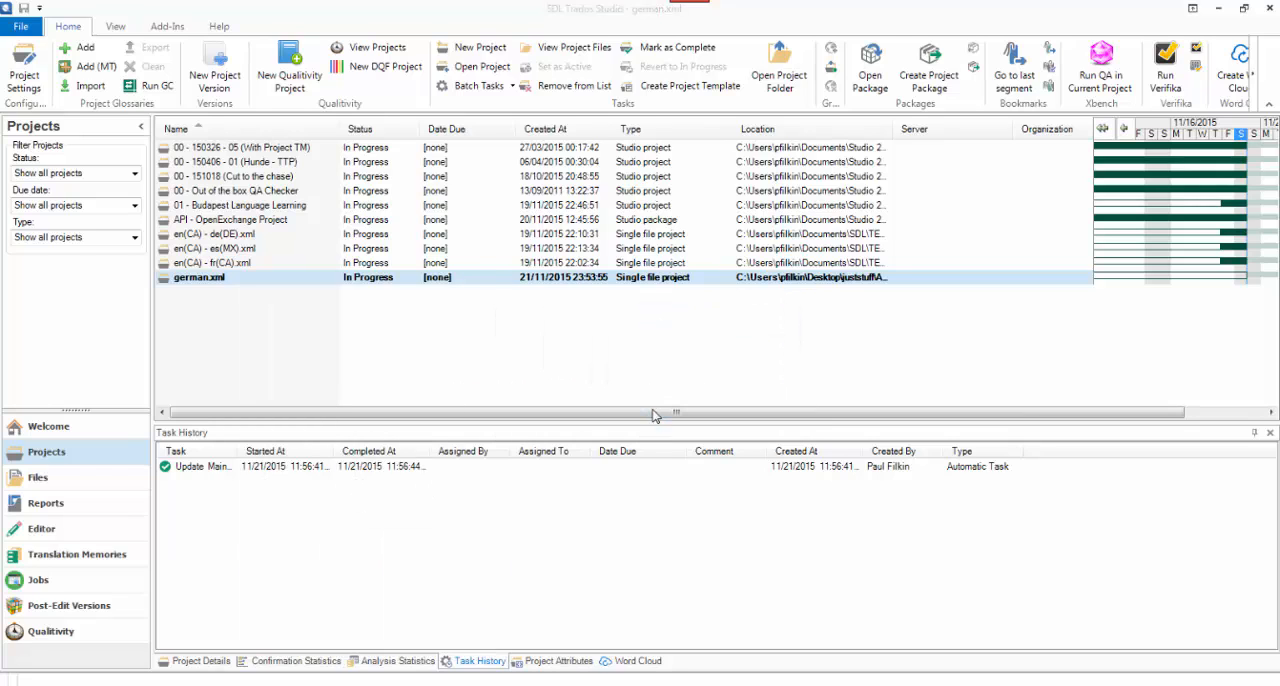
- Switch to Total Commander and delete the german.xml.ProjectFiles folder with its contents and the german.xml.sdlproj file
{"action": "mouse_move", "coordinate": [318, 684]}
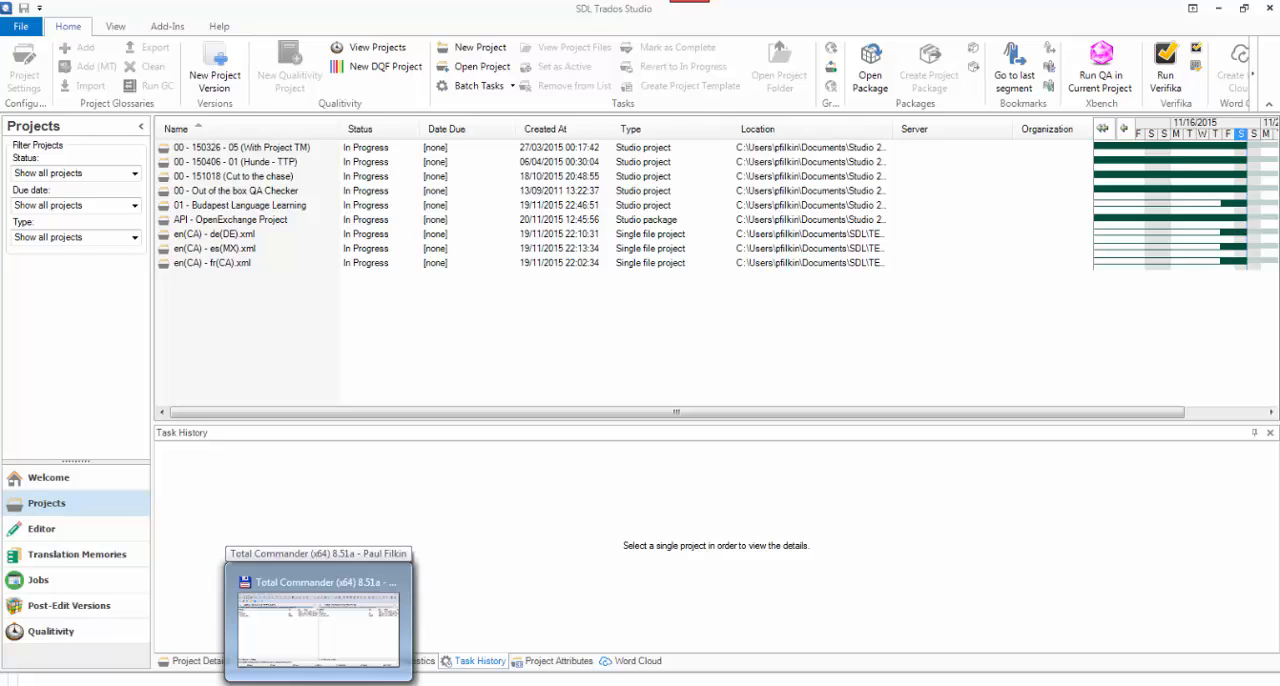
{"action": "left_click", "coordinate": [318, 684]}
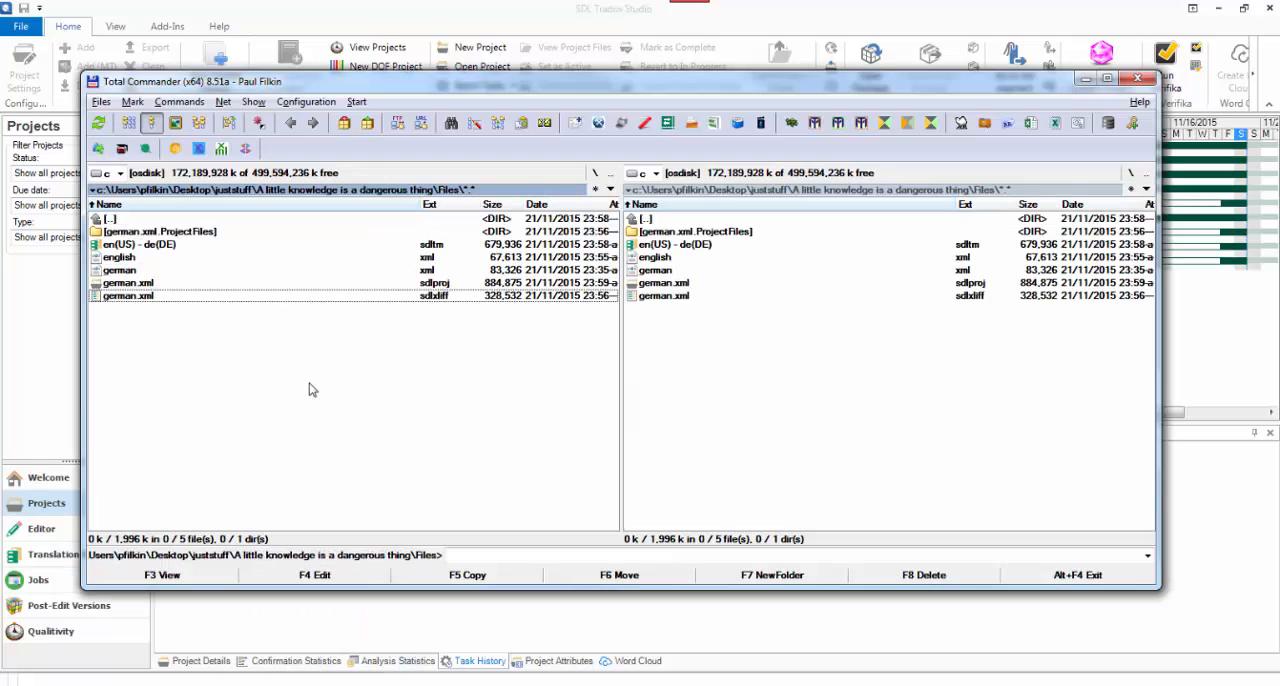
{"action": "left_click", "coordinate": [214, 234]}
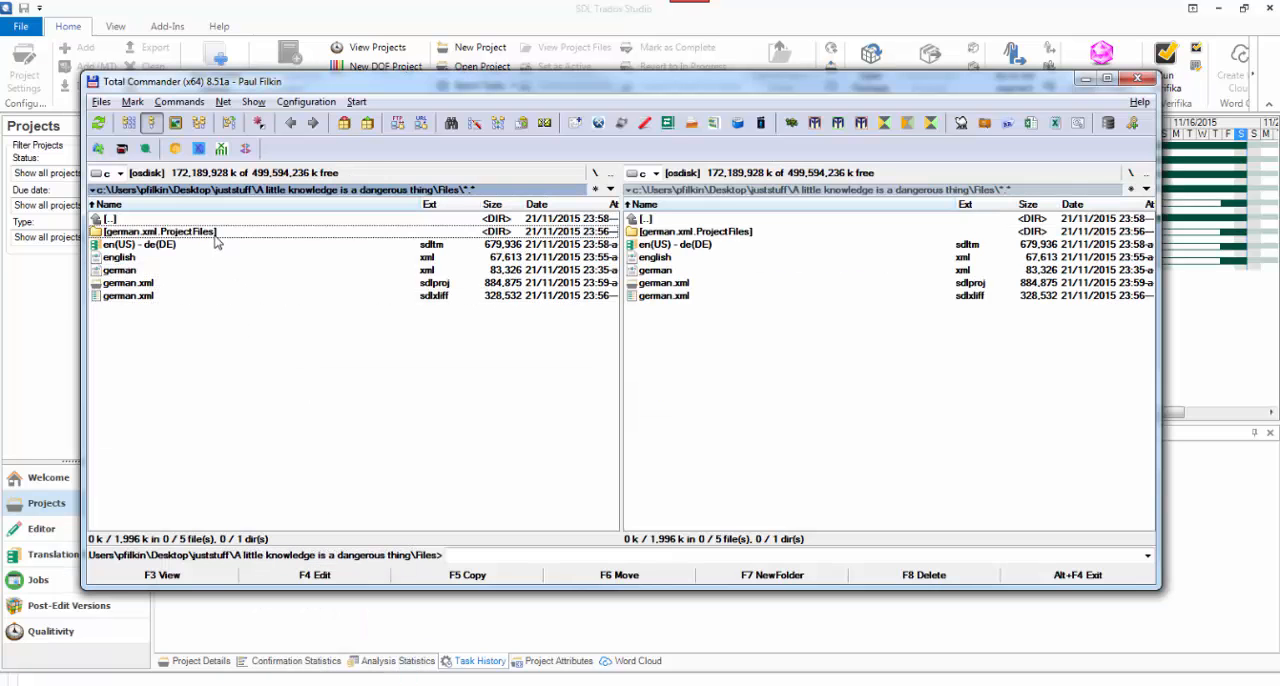
{"action": "left_click", "coordinate": [150, 284], "text": "ctrl"}
{"action": "key", "text": "Delete"}
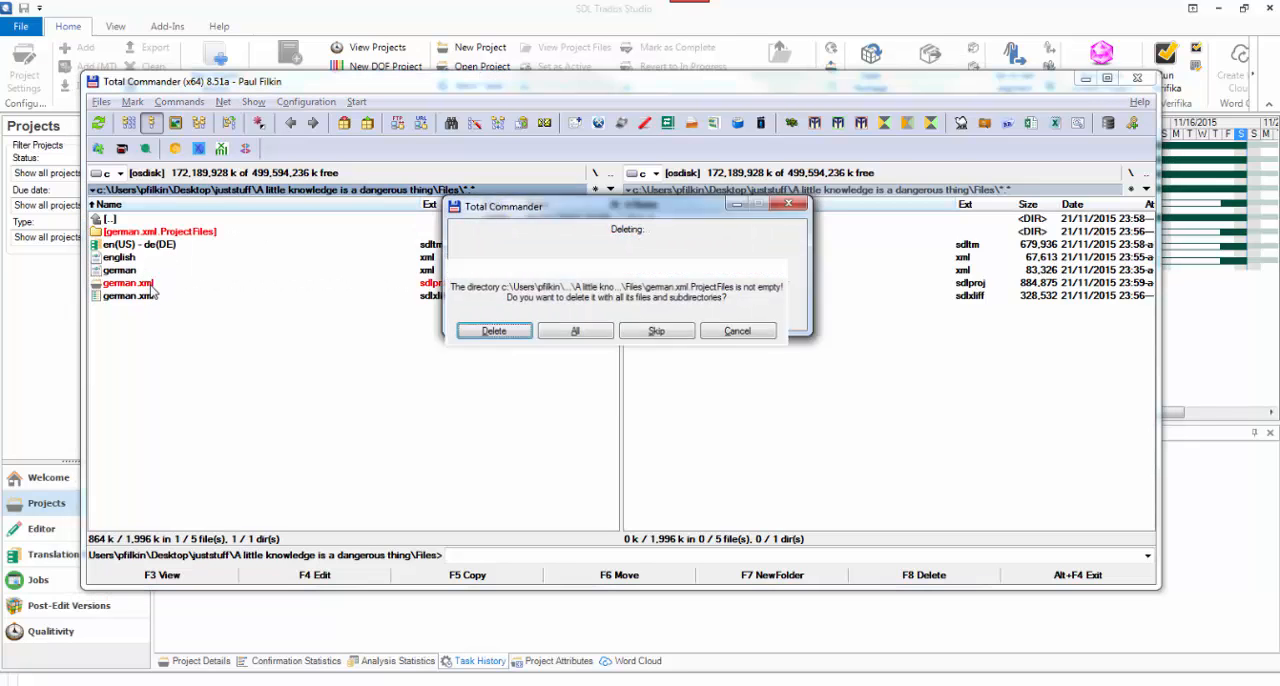
{"action": "key", "text": "Return"}
{"action": "left_click", "coordinate": [704, 368]}
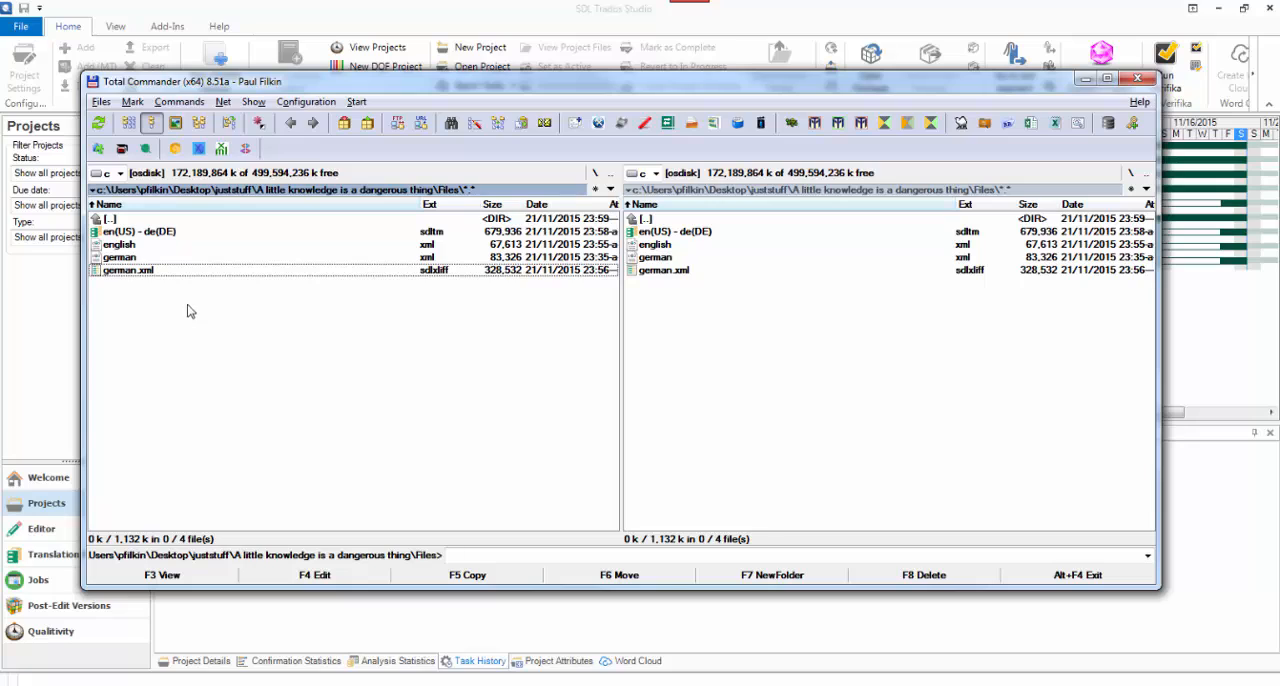
- Open english.xml from the Files folder in EditPad Pro, examine its source and target elements, and close it
{"action": "left_click", "coordinate": [131, 246]}
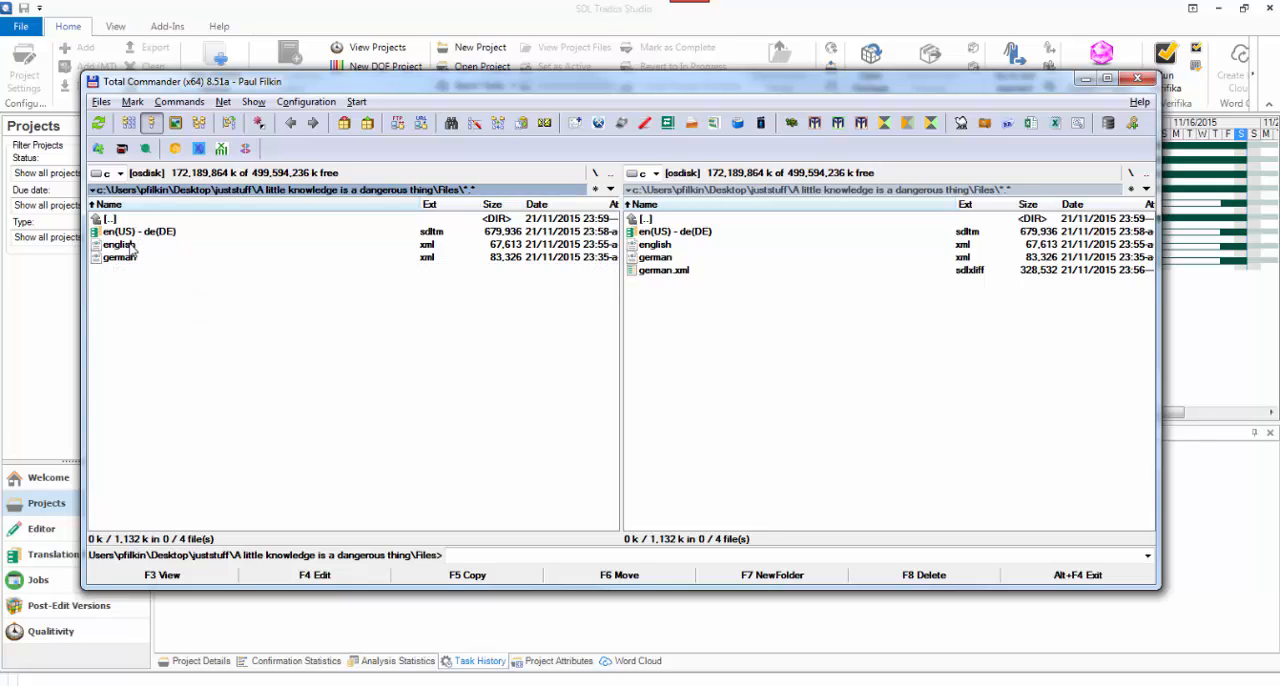
{"action": "key", "text": "F4"}
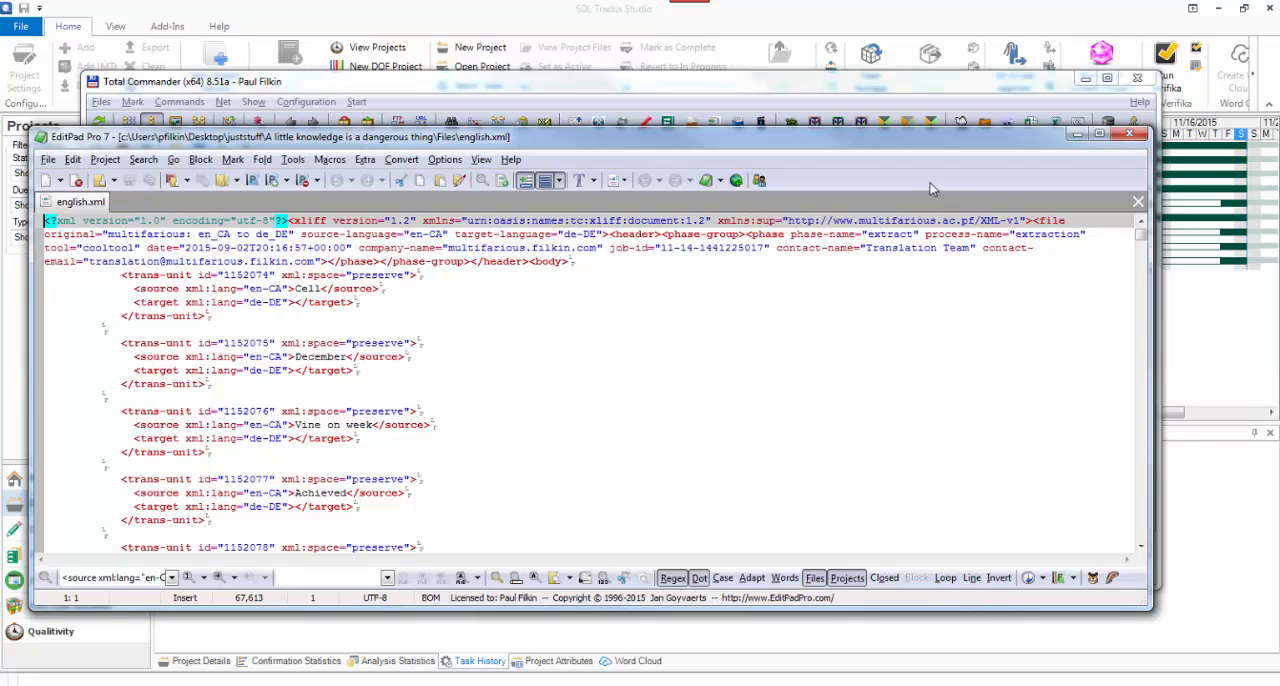
{"action": "left_click", "coordinate": [1130, 134]}
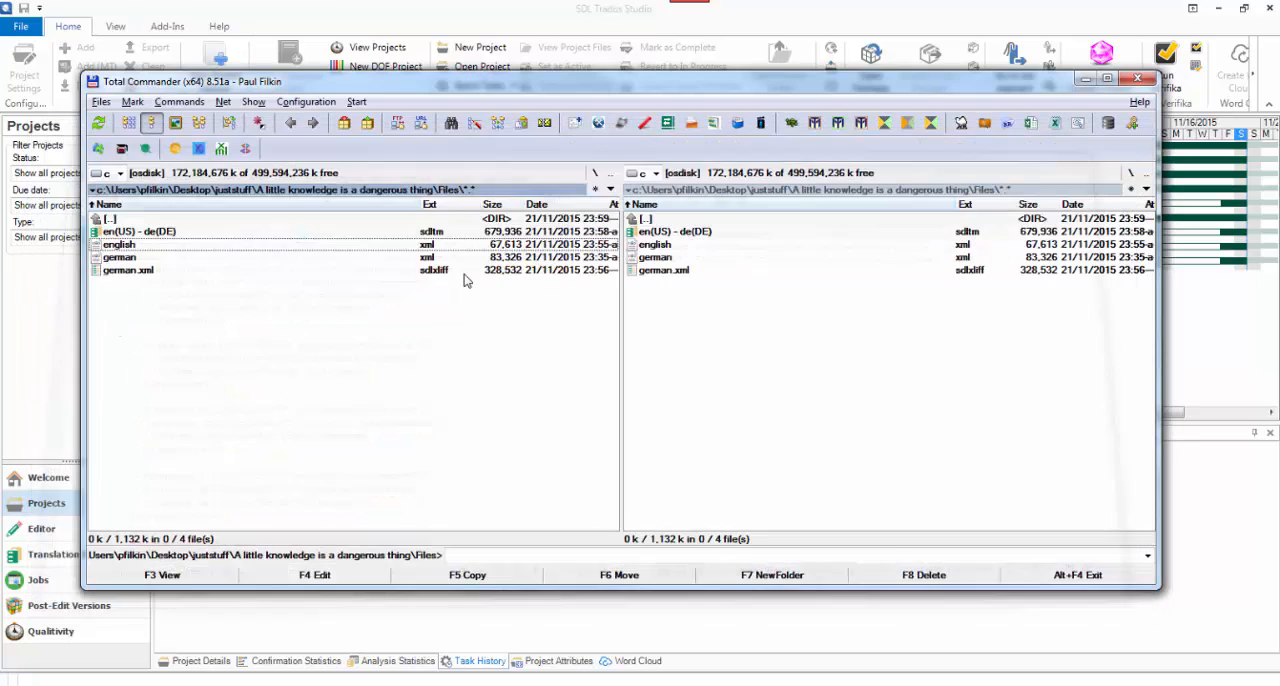
- Open english.xml in Notepad++ and bring up find-and-replace with the text cursor on the file's first line
{"action": "right_click", "coordinate": [301, 250]}
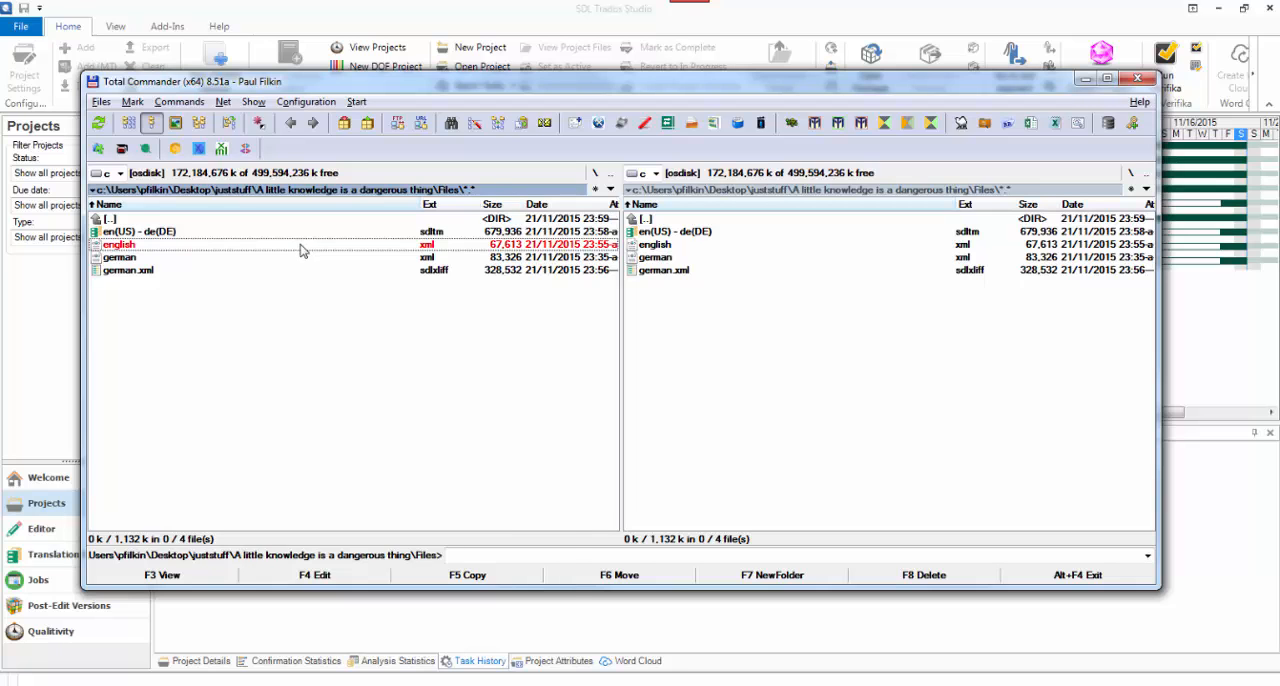
{"action": "left_click", "coordinate": [372, 288]}
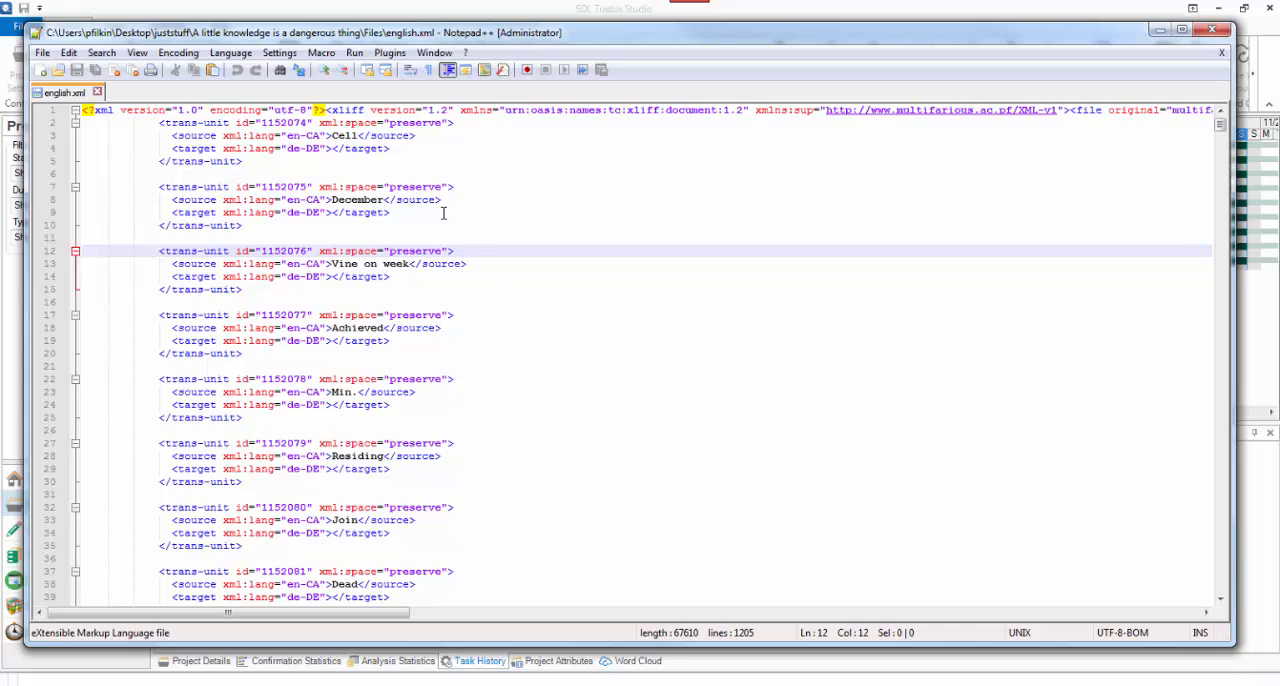
{"action": "left_click", "coordinate": [268, 110]}
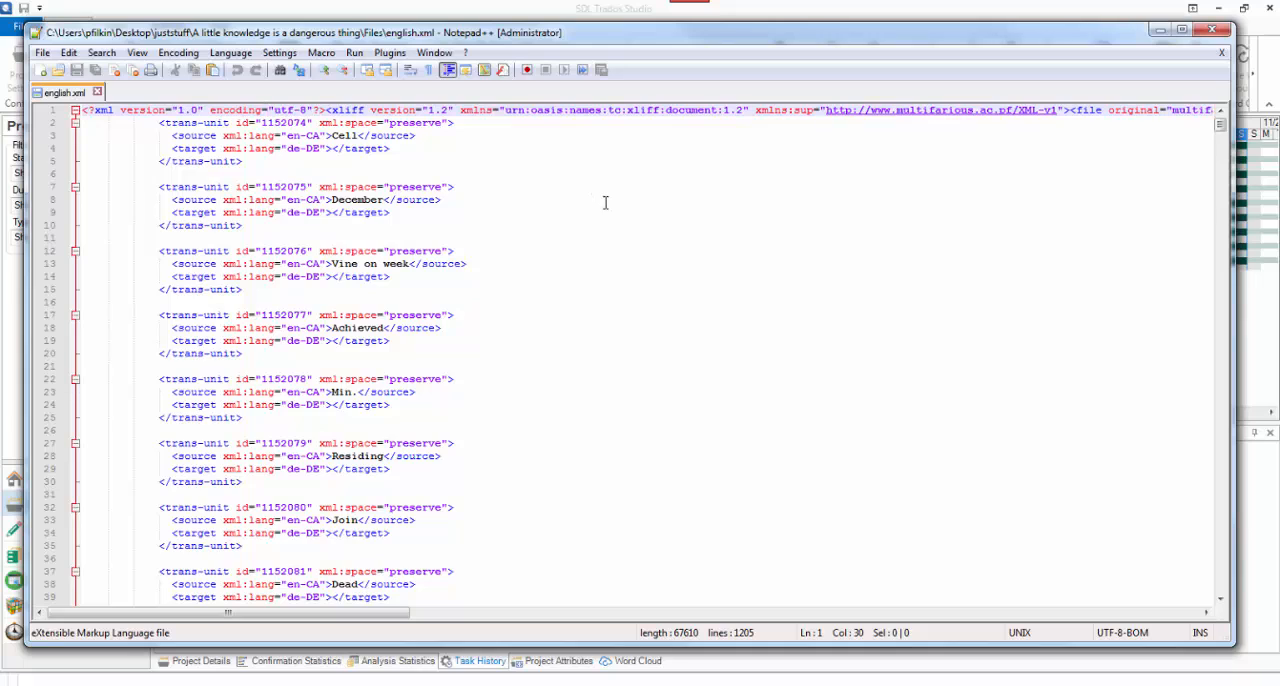
{"action": "left_click", "coordinate": [134, 109]}
{"action": "key", "text": "ctrl+f"}
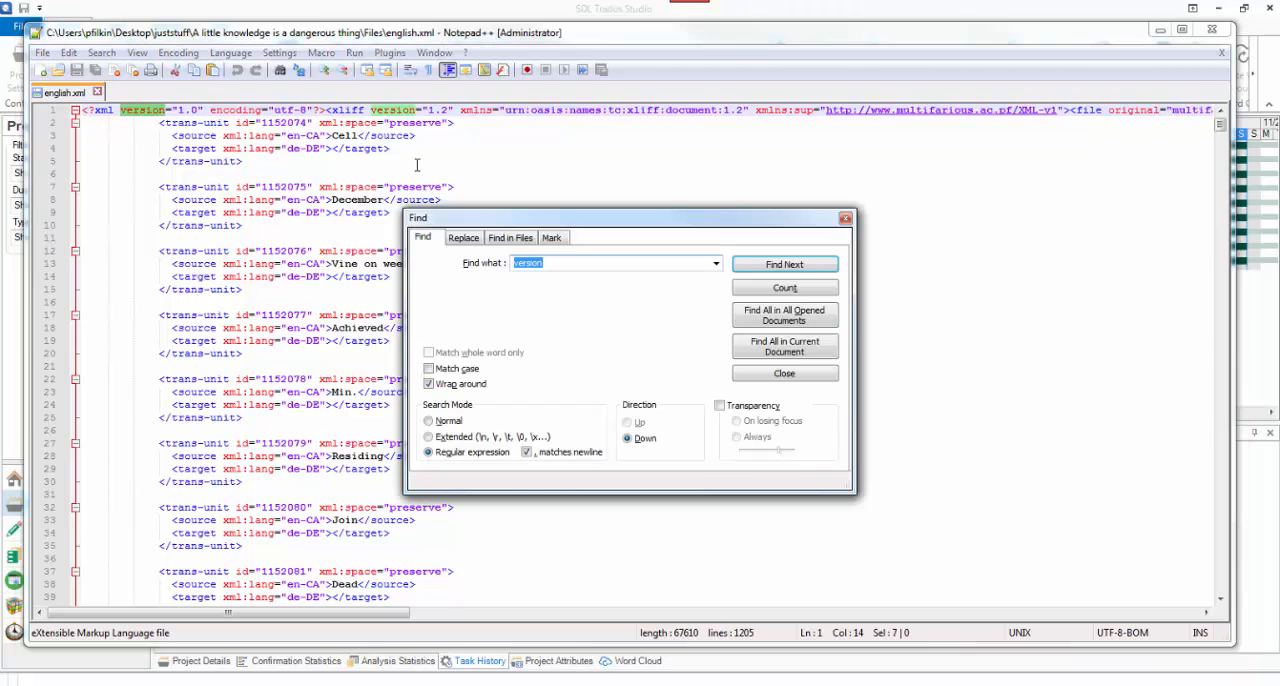
{"action": "left_click", "coordinate": [472, 238]}
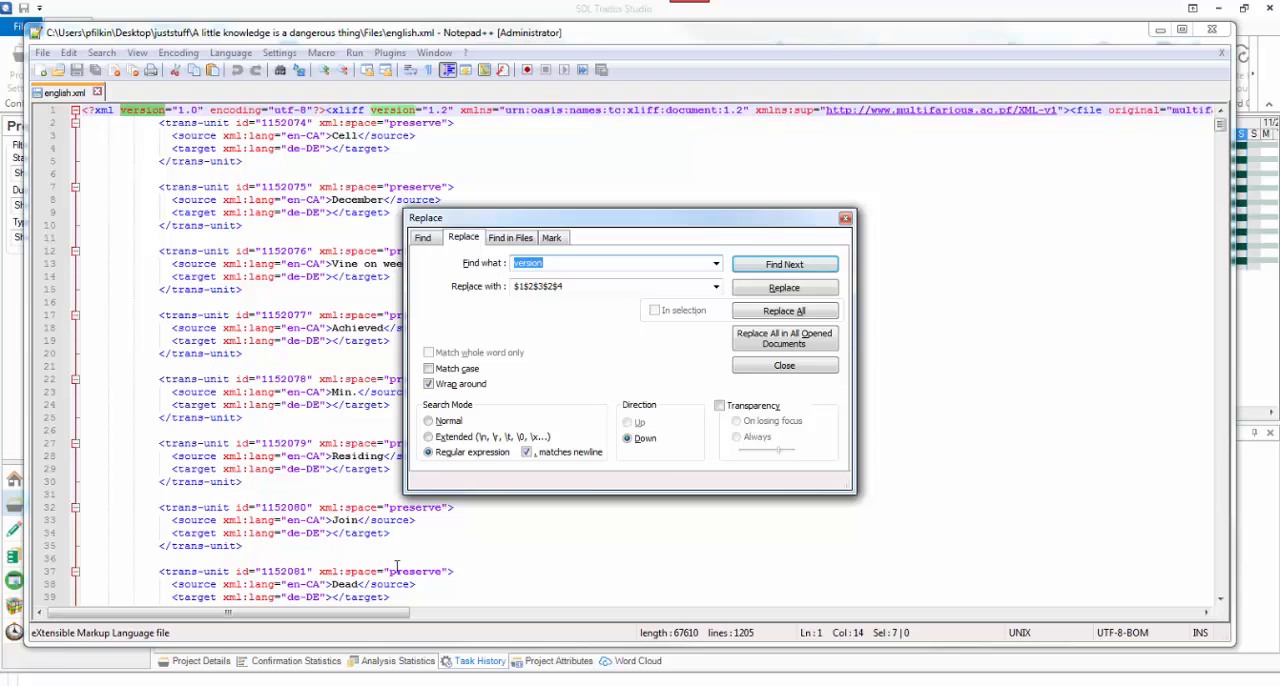
- Copy (</target>) from the regex example in the Chrome blog post and enter it as the search expression in Notepad++
{"action": "left_click", "coordinate": [283, 684]}
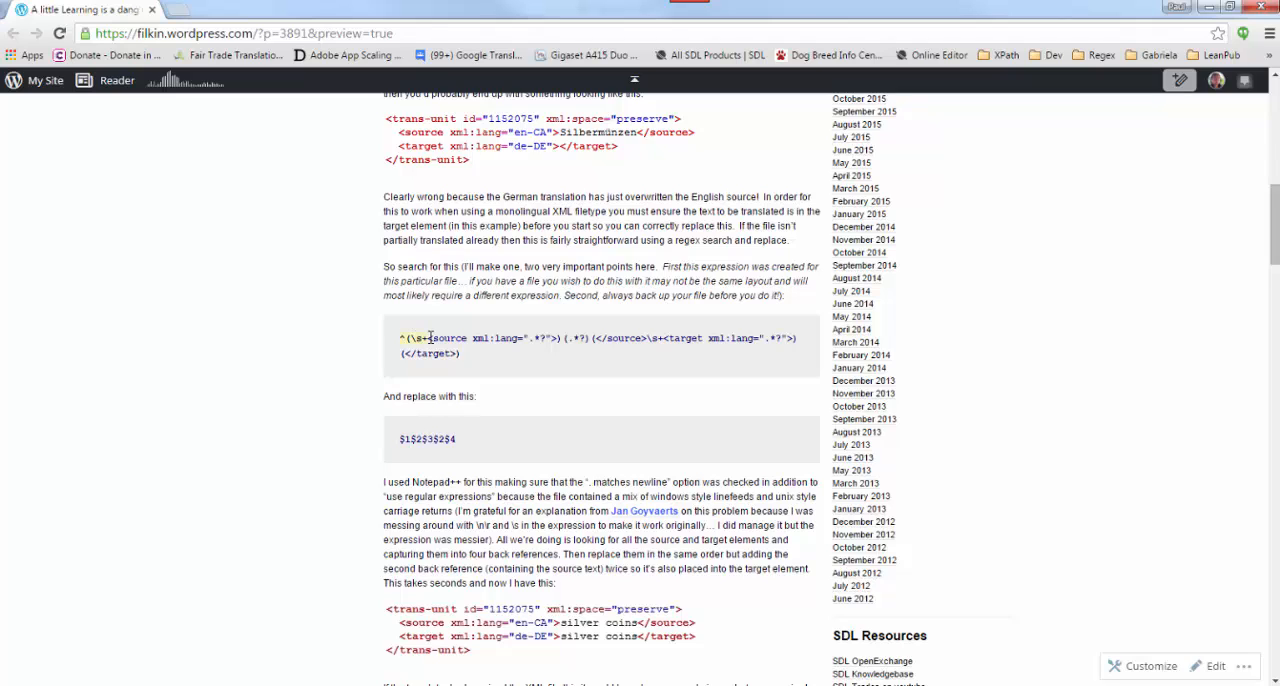
{"action": "left_click_drag", "start_coordinate": [402, 353], "coordinate": [470, 357]}
{"action": "key", "text": "ctrl+c"}
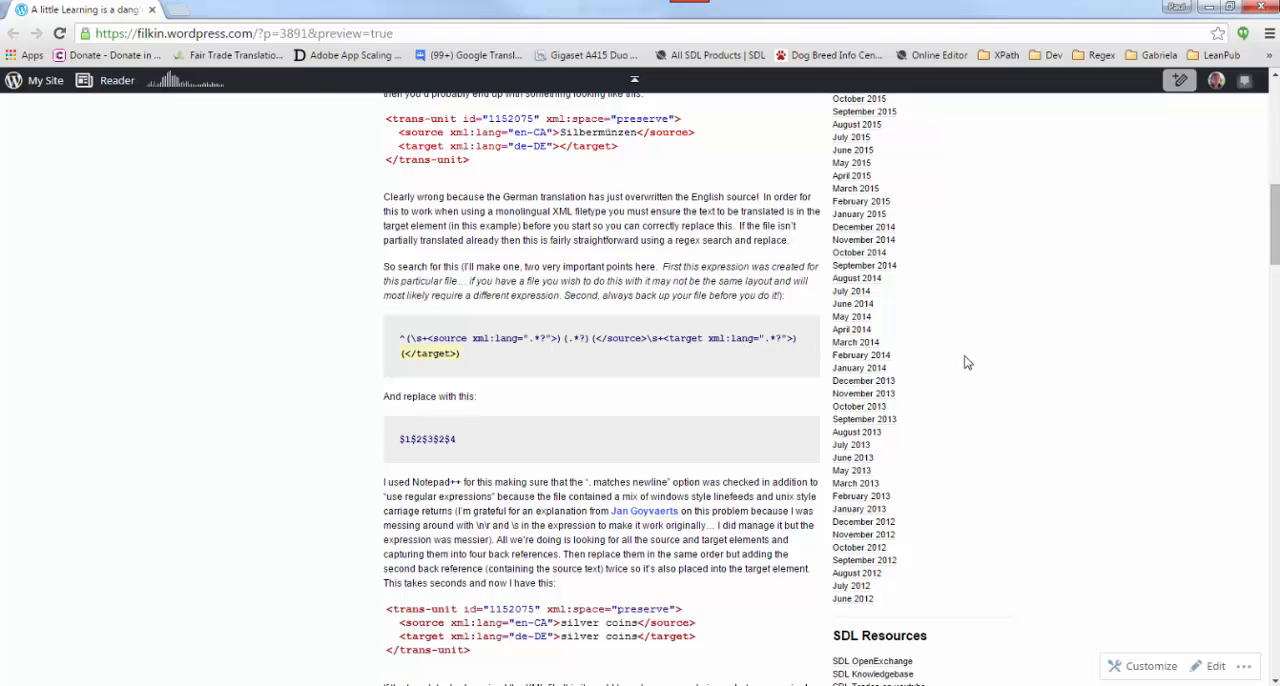
{"action": "key", "text": "alt+Tab"}
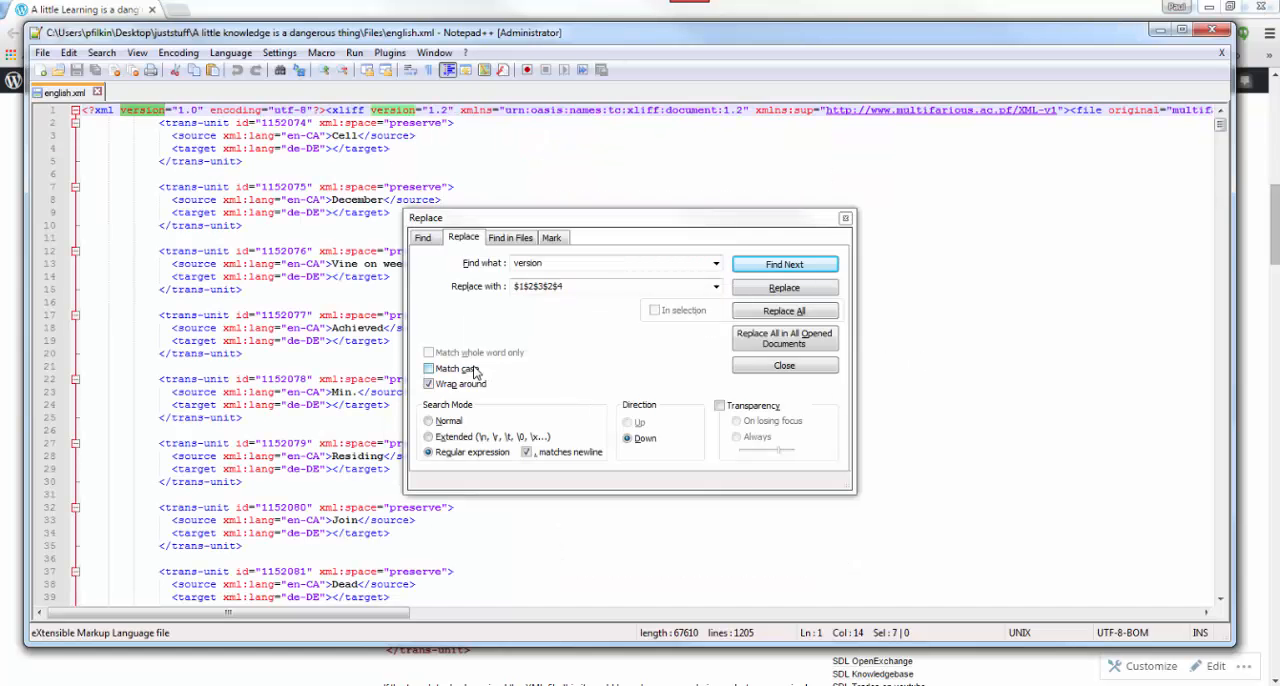
{"action": "left_click_drag", "start_coordinate": [566, 267], "coordinate": [462, 260]}
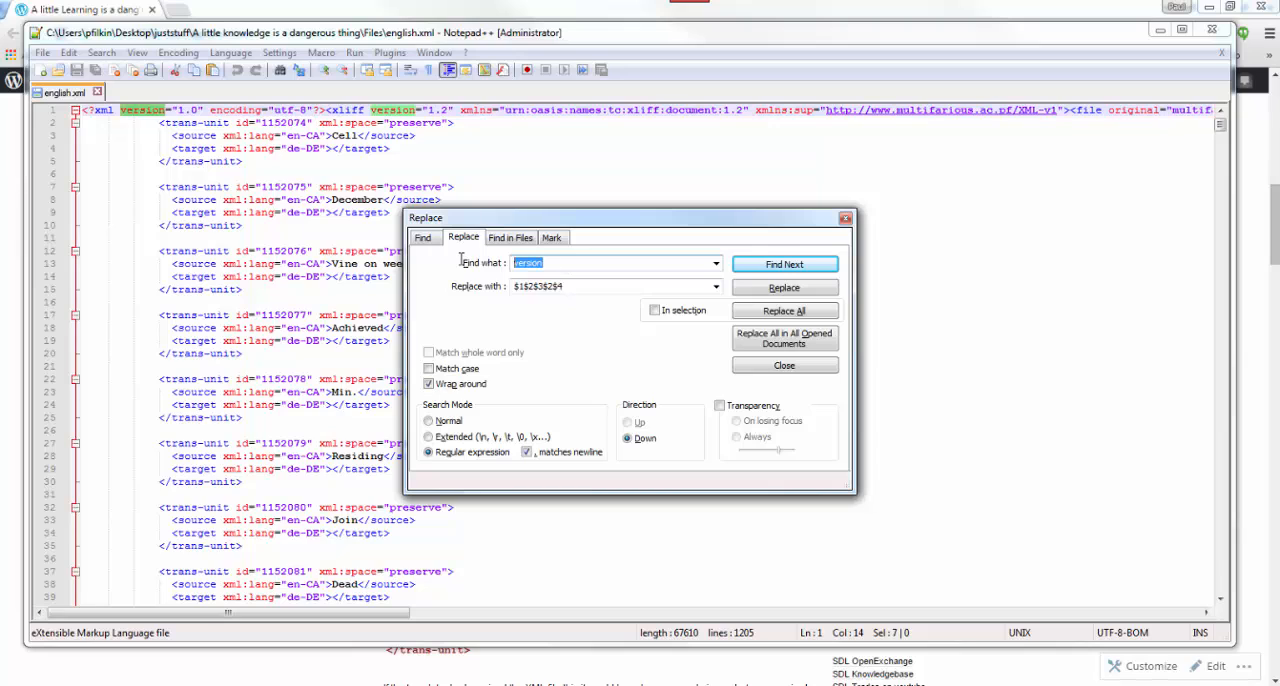
{"action": "key", "text": "BackSpace"}
{"action": "key", "text": "ctrl+v"}
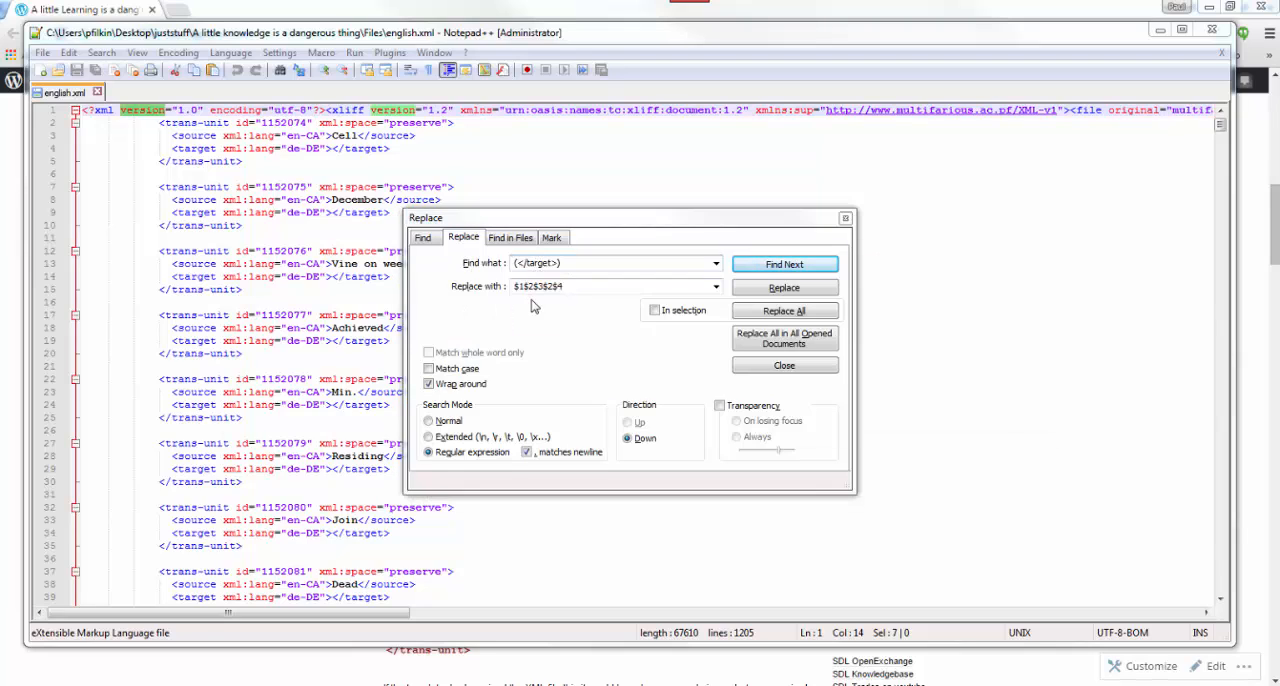
- Insert ^(\s+<source xml:lang=".*?">)(.*?)(</source>\s+<target xml:lang=".*?">) from the blog post before (</target>) in the search expression, and return to the post
{"action": "key", "text": "alt+Tab"}
{"action": "key", "text": "alt+Tab"}
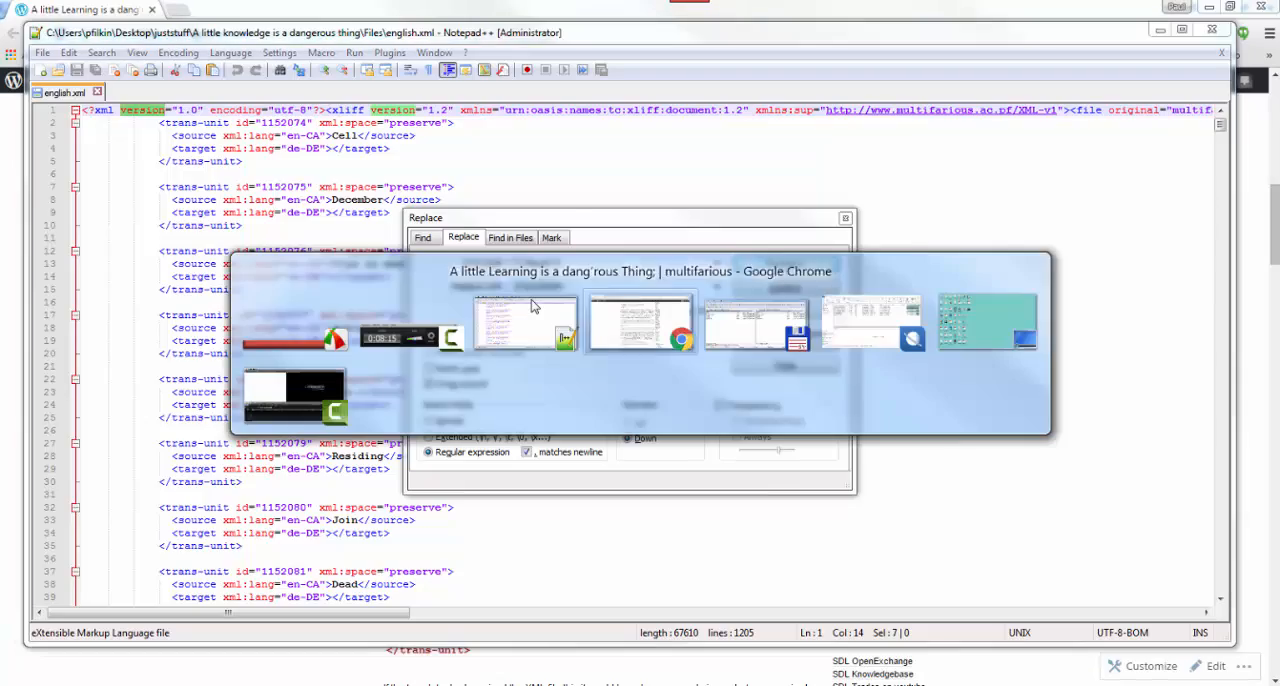
{"action": "key", "text": "alt+Tab"}
{"action": "key", "text": "alt+Tab"}
{"action": "key", "text": "alt+Tab"}
{"action": "key", "text": "alt+Tab"}
{"action": "key", "text": "alt+Tab"}
{"action": "key", "text": "alt+Tab"}
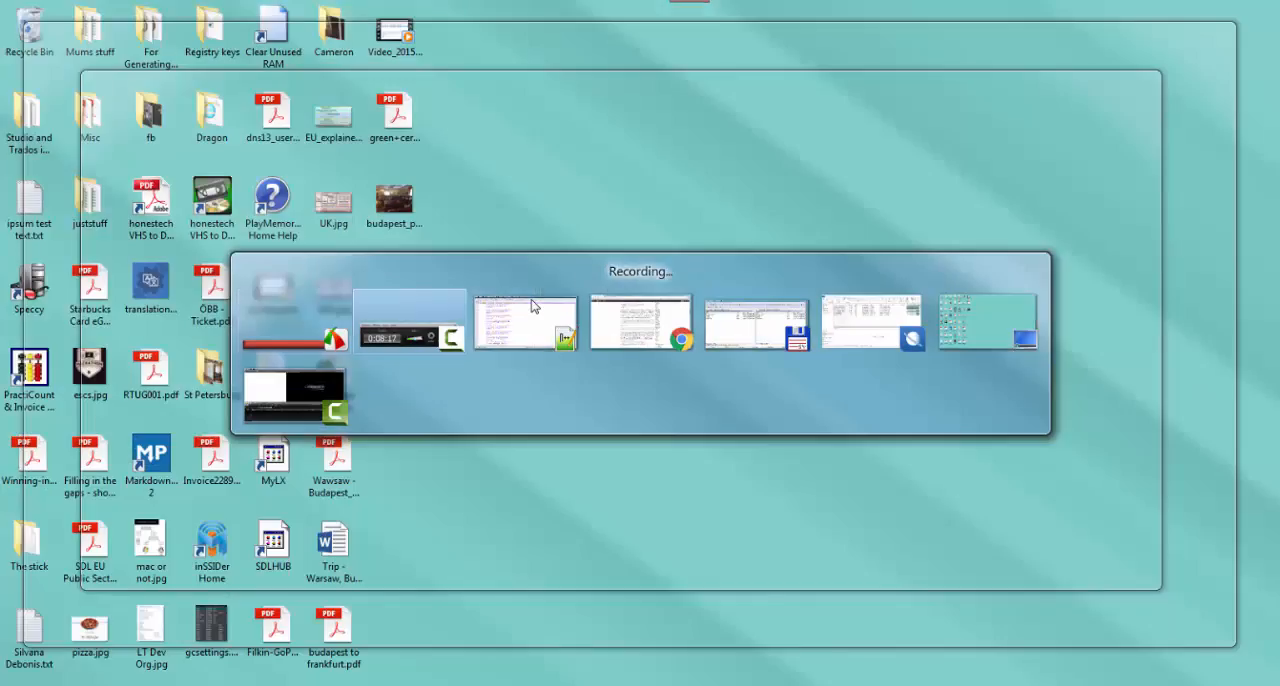
{"action": "key", "text": "alt+Tab"}
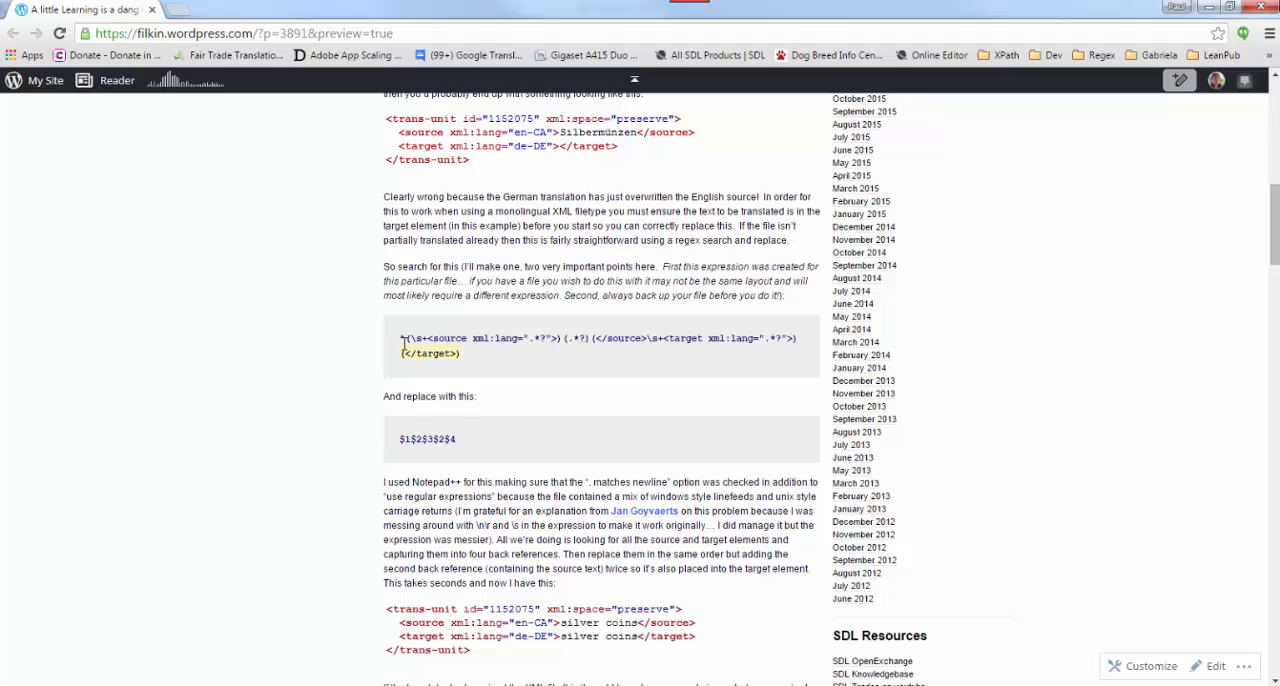
{"action": "left_click_drag", "start_coordinate": [400, 342], "coordinate": [788, 343]}
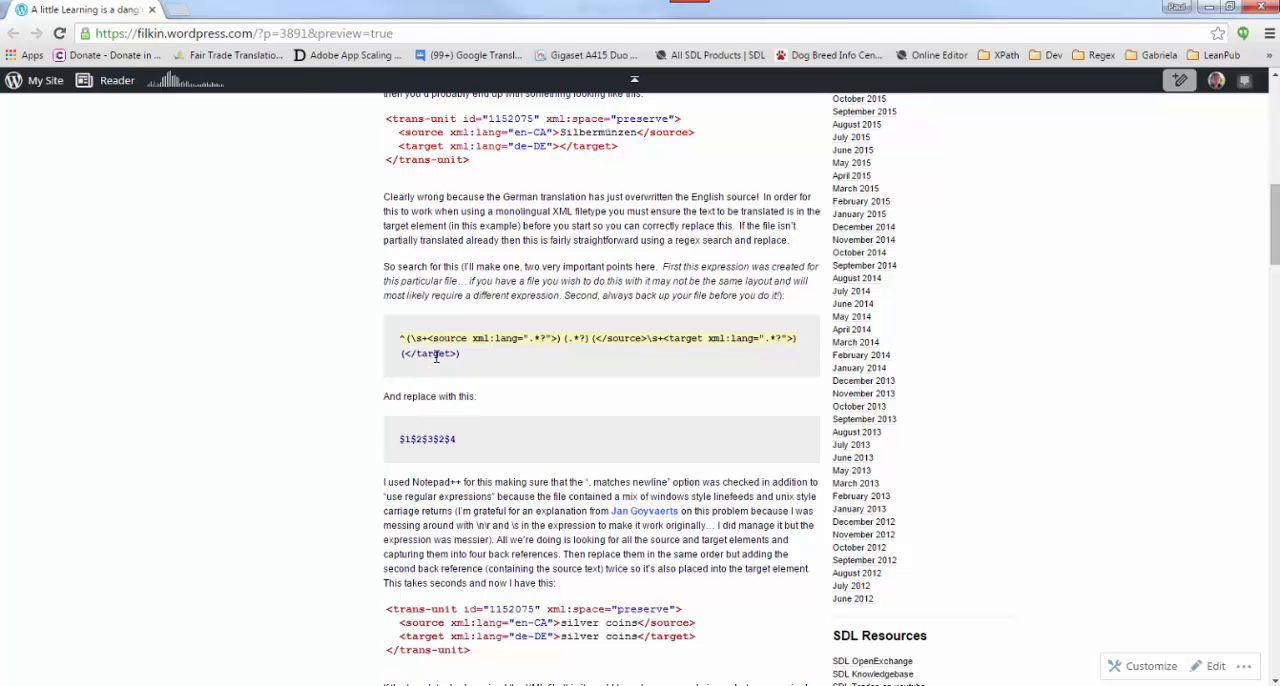
{"action": "key", "text": "alt+Tab"}
{"action": "left_click", "coordinate": [514, 264]}
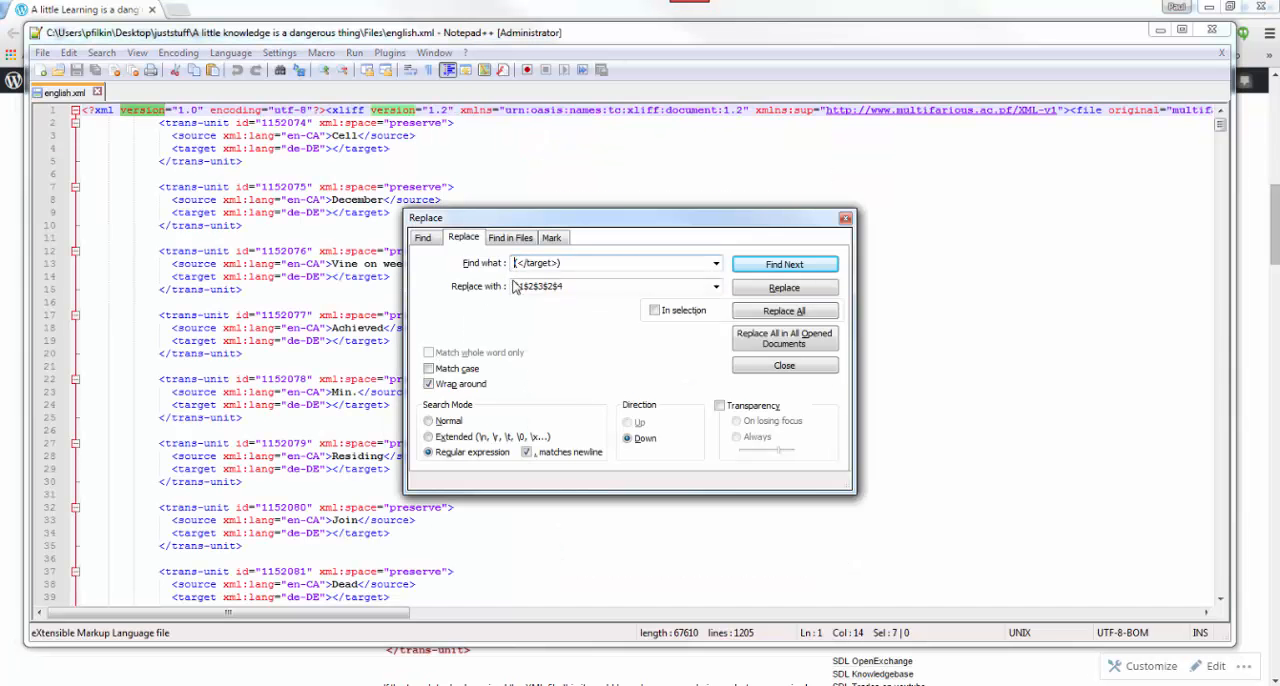
{"action": "key", "text": "ctrl+v"}
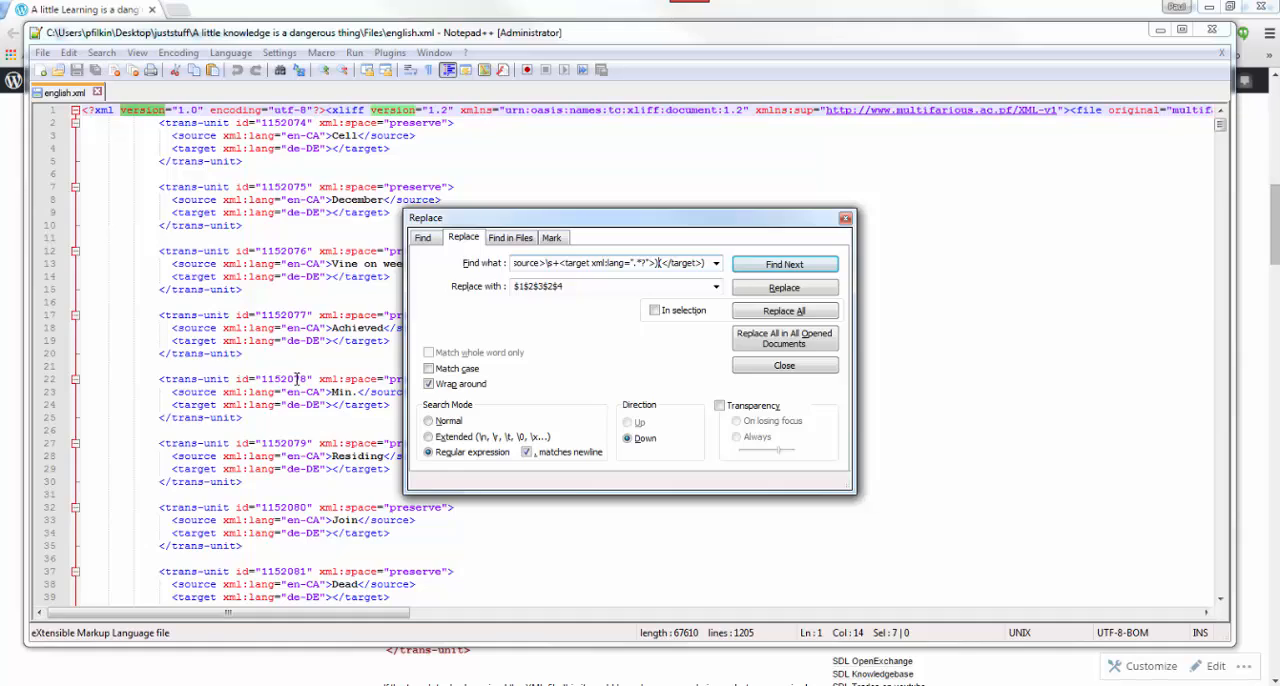
{"action": "key", "text": "alt+Tab"}
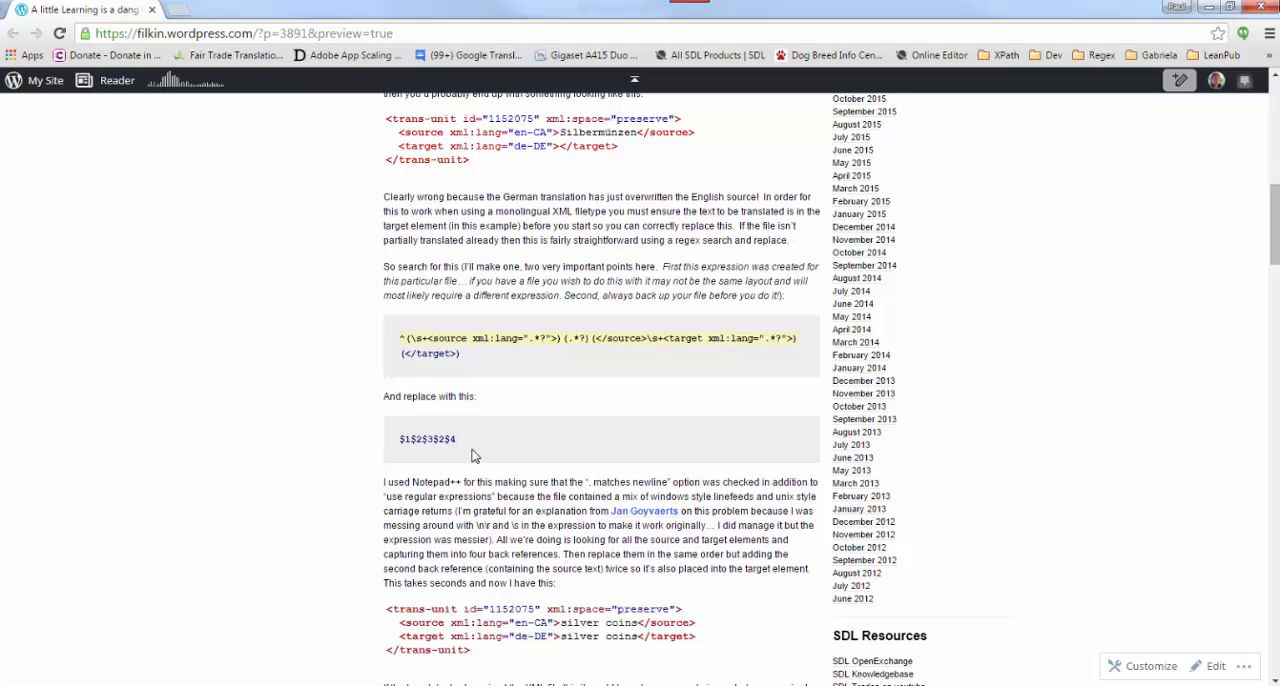
- Enlarge the blog post to 200% and examine how the search expression's capture groups correspond to the references in $1$2$3$2$4
{"action": "key", "text": "ctrl+plus"}
{"action": "key", "text": "ctrl+plus"}
{"action": "key", "text": "ctrl+plus"}
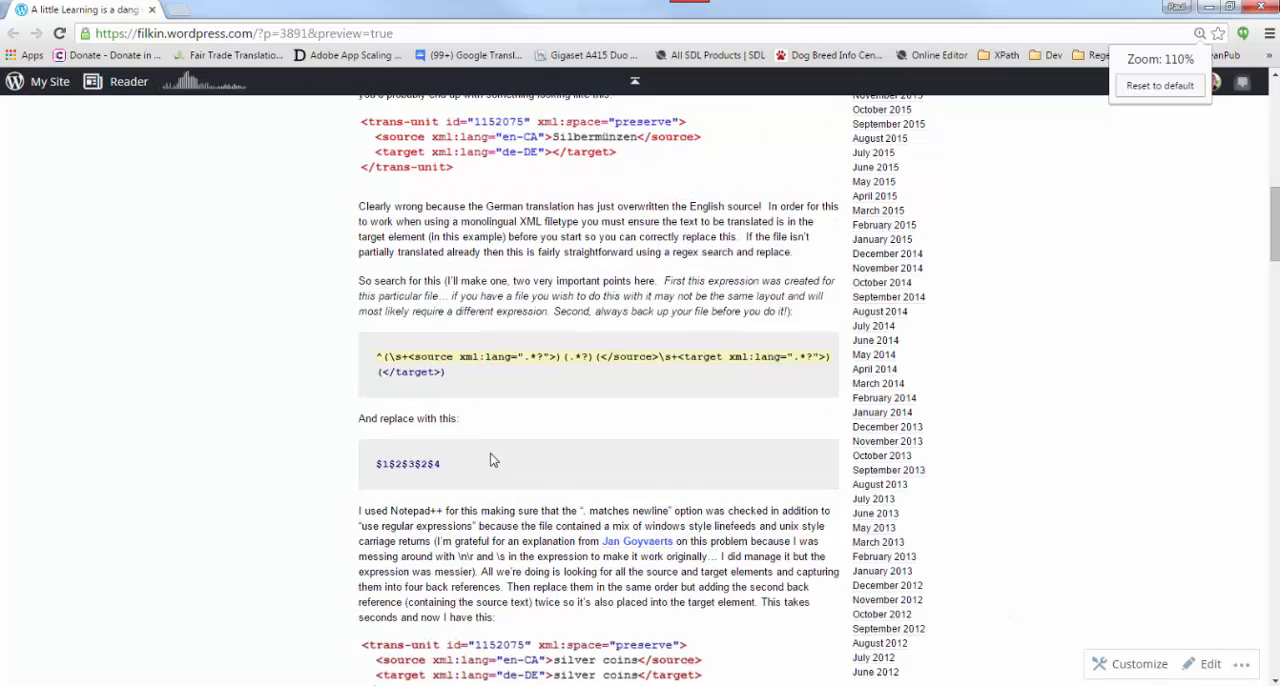
{"action": "key", "text": "ctrl+plus"}
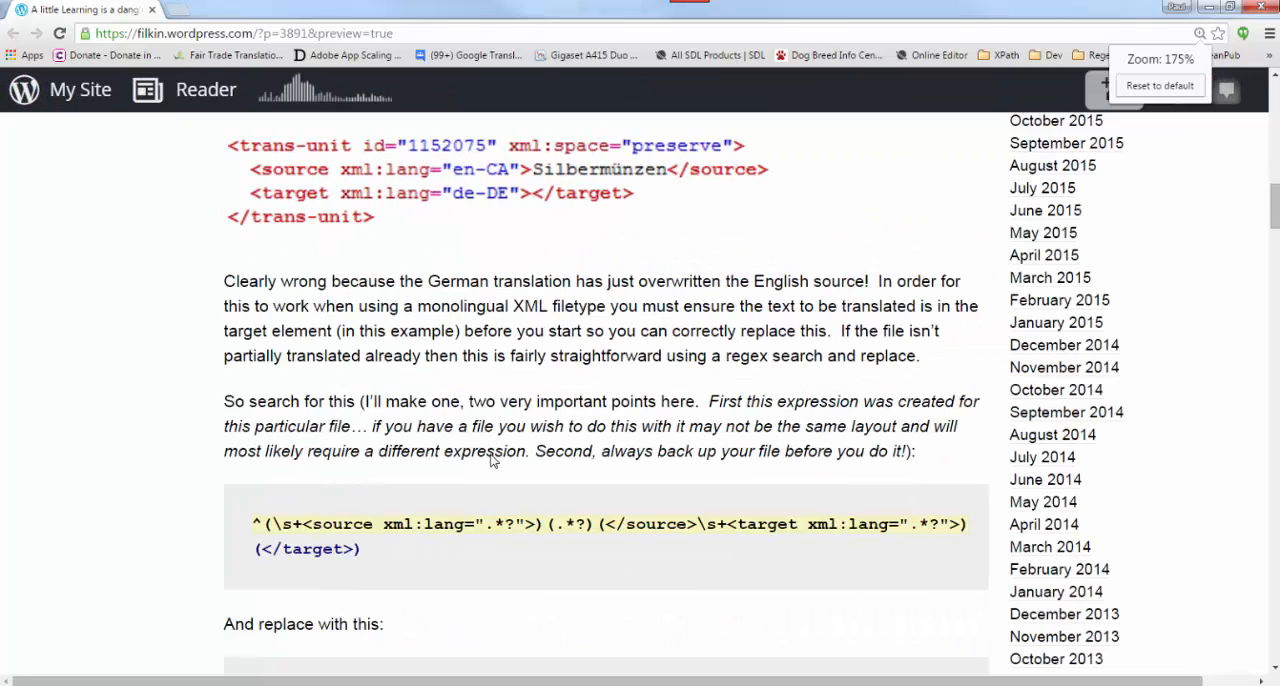
{"action": "key", "text": "ctrl+plus"}
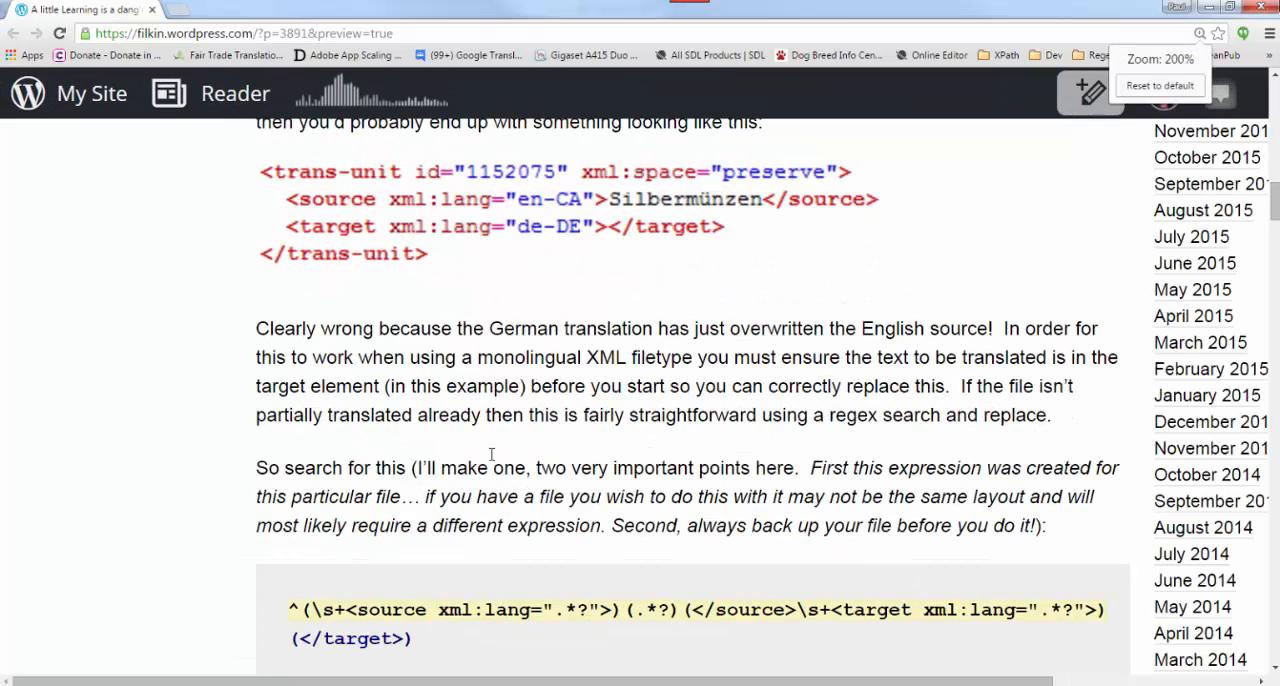
{"action": "scroll", "coordinate": [492, 452], "scroll_direction": "down", "scroll_amount": 3}
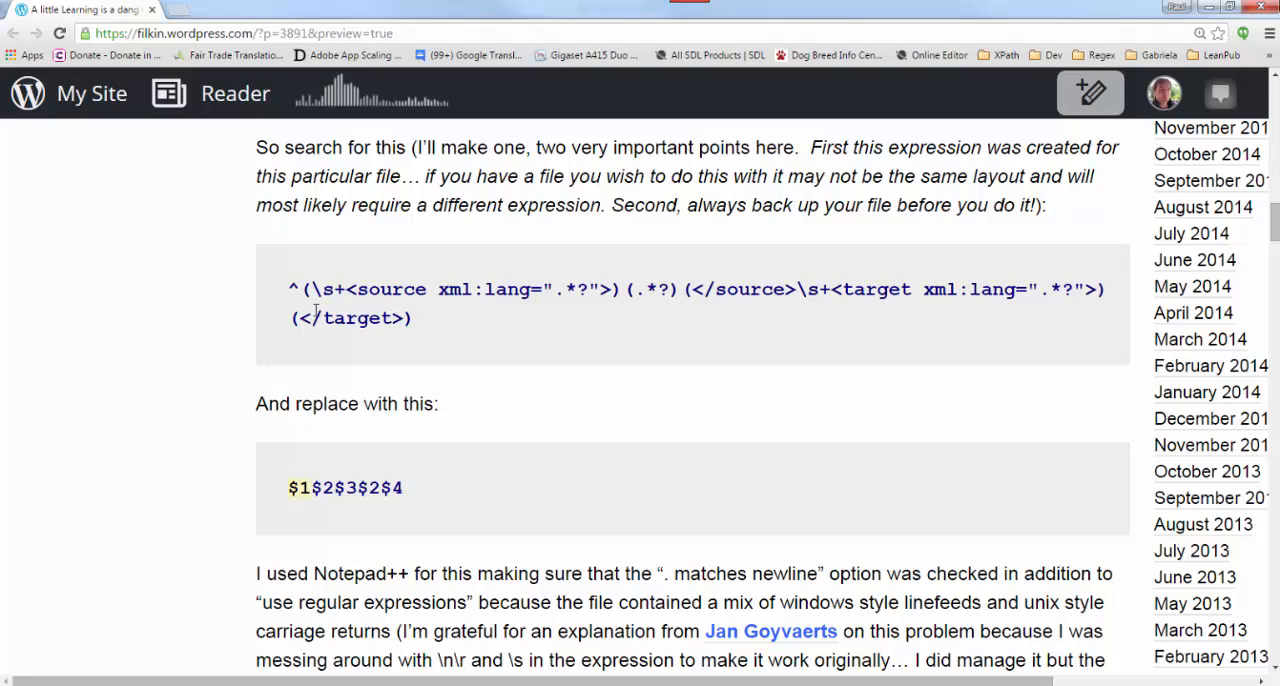
{"action": "left_click_drag", "start_coordinate": [313, 288], "coordinate": [400, 288]}
{"action": "left_click_drag", "start_coordinate": [555, 290], "coordinate": [608, 288]}
{"action": "left_click_drag", "start_coordinate": [693, 289], "coordinate": [727, 290]}
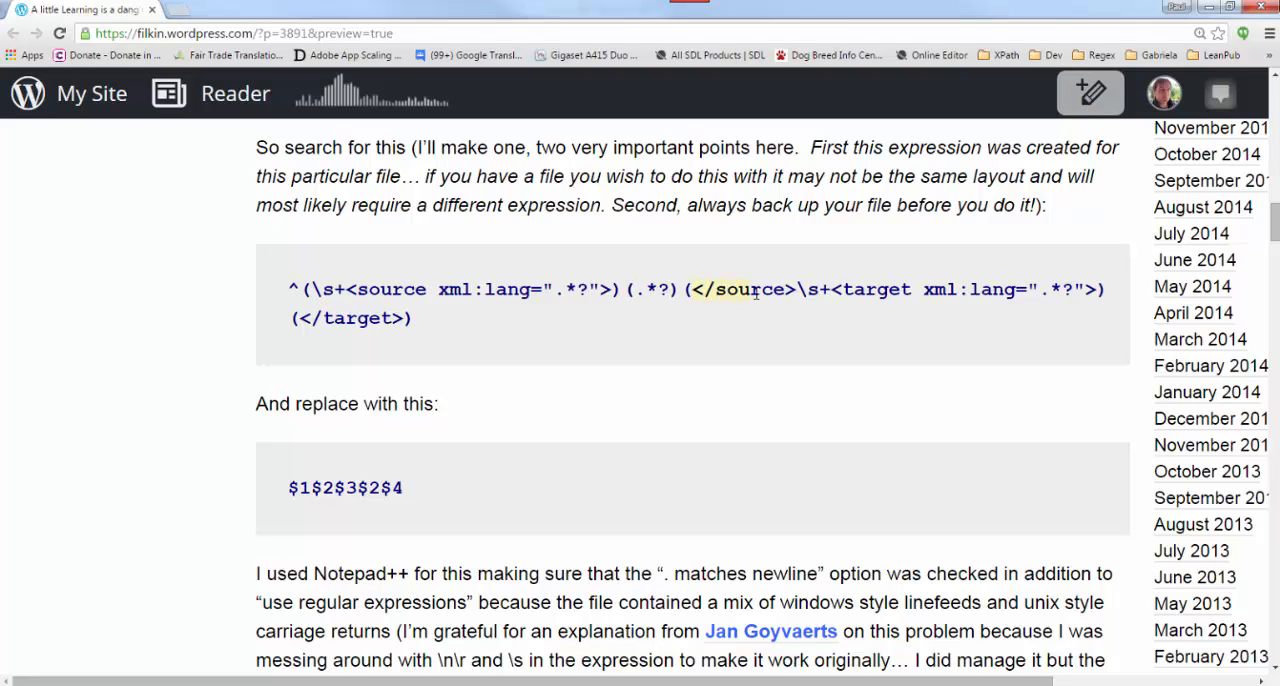
{"action": "left_click_drag", "start_coordinate": [836, 293], "coordinate": [1092, 289]}
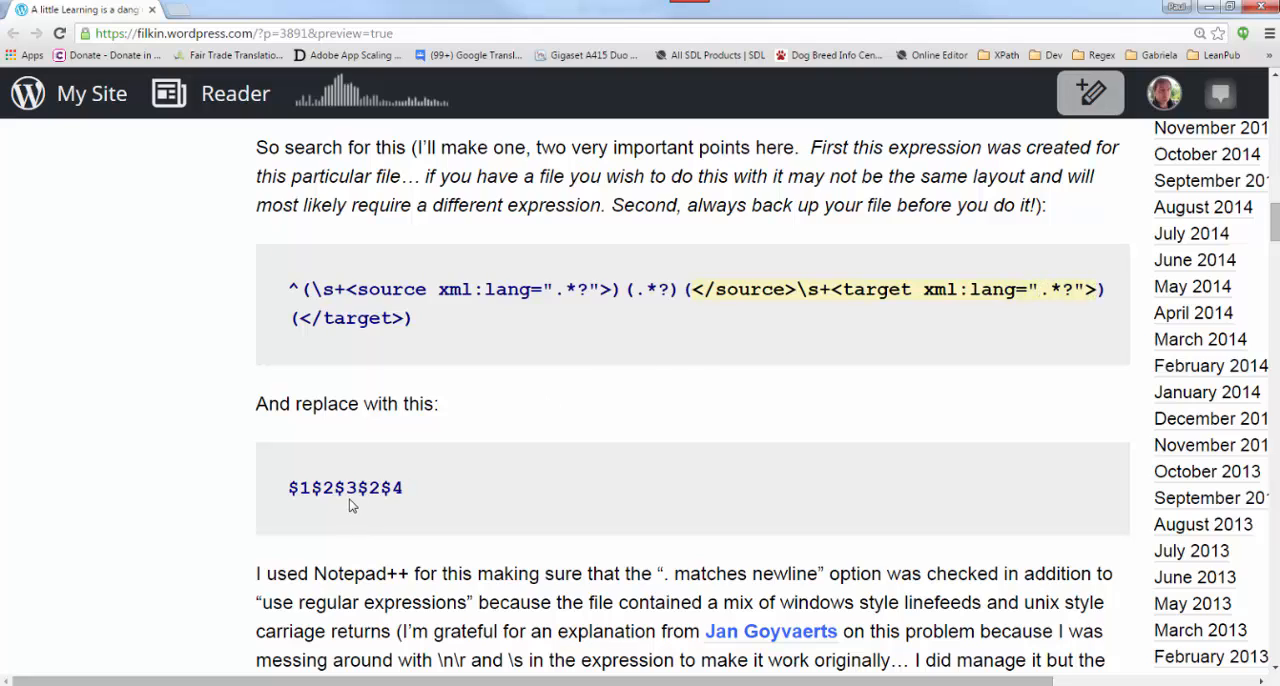
{"action": "left_click_drag", "start_coordinate": [346, 488], "coordinate": [360, 488]}
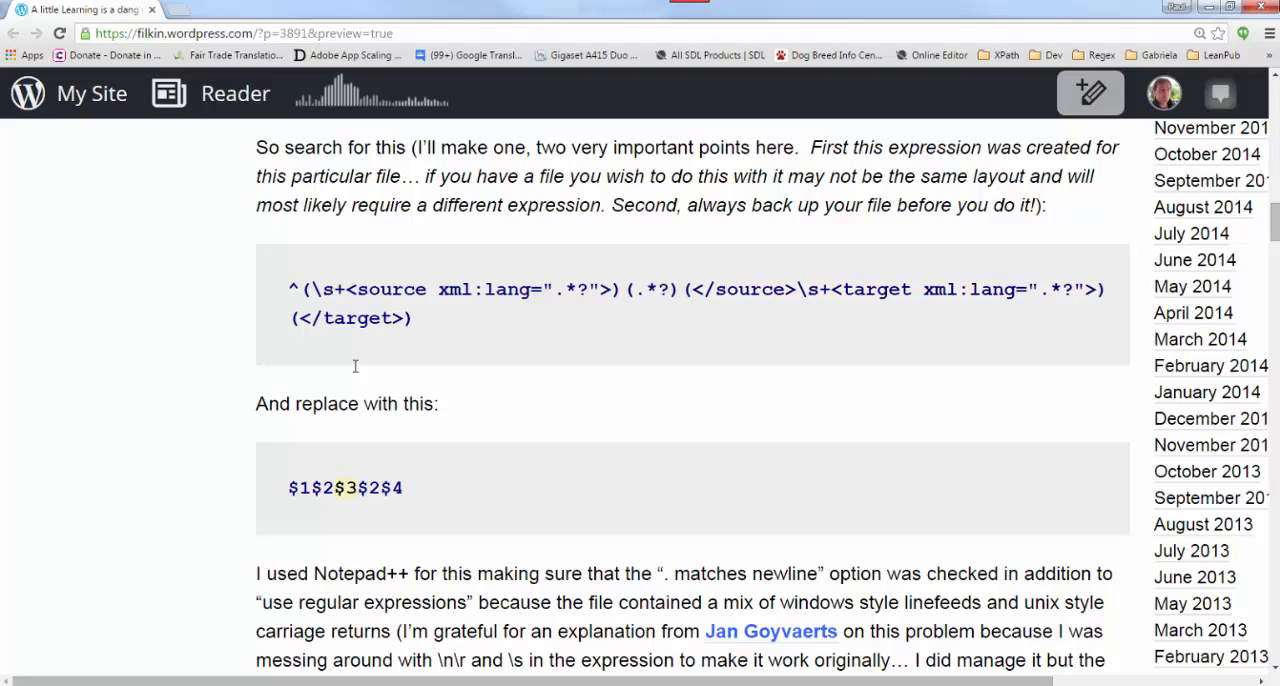
{"action": "left_click_drag", "start_coordinate": [312, 317], "coordinate": [412, 321]}
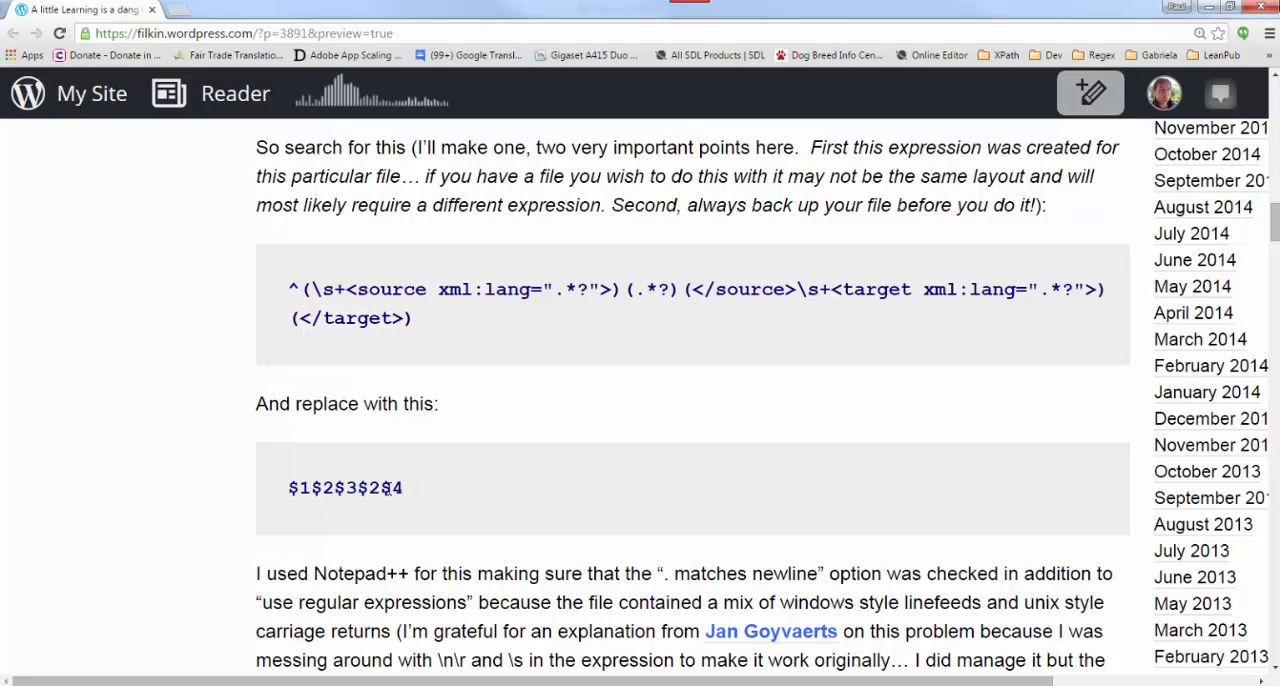
{"action": "mouse_move", "coordinate": [381, 488]}
{"action": "left_mouse_down"}
{"action": "mouse_move", "coordinate": [403, 488]}
{"action": "mouse_move", "coordinate": [378, 488]}
{"action": "left_mouse_up"}
{"action": "left_click_drag", "start_coordinate": [316, 487], "coordinate": [338, 487]}
{"action": "left_click_drag", "start_coordinate": [372, 487], "coordinate": [381, 487]}
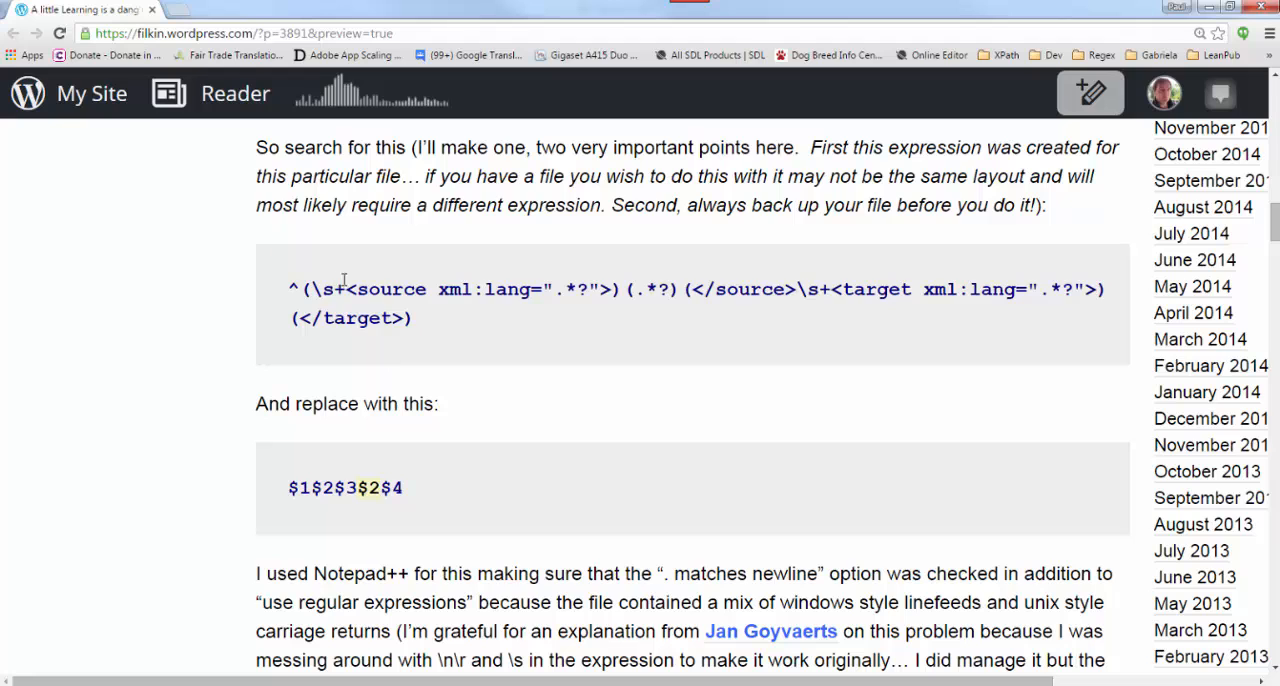
- Switch to Notepad++, move the Replace dialog clear of the text, and find the expression's first match in english.xml
{"action": "key", "text": "alt+Tab"}
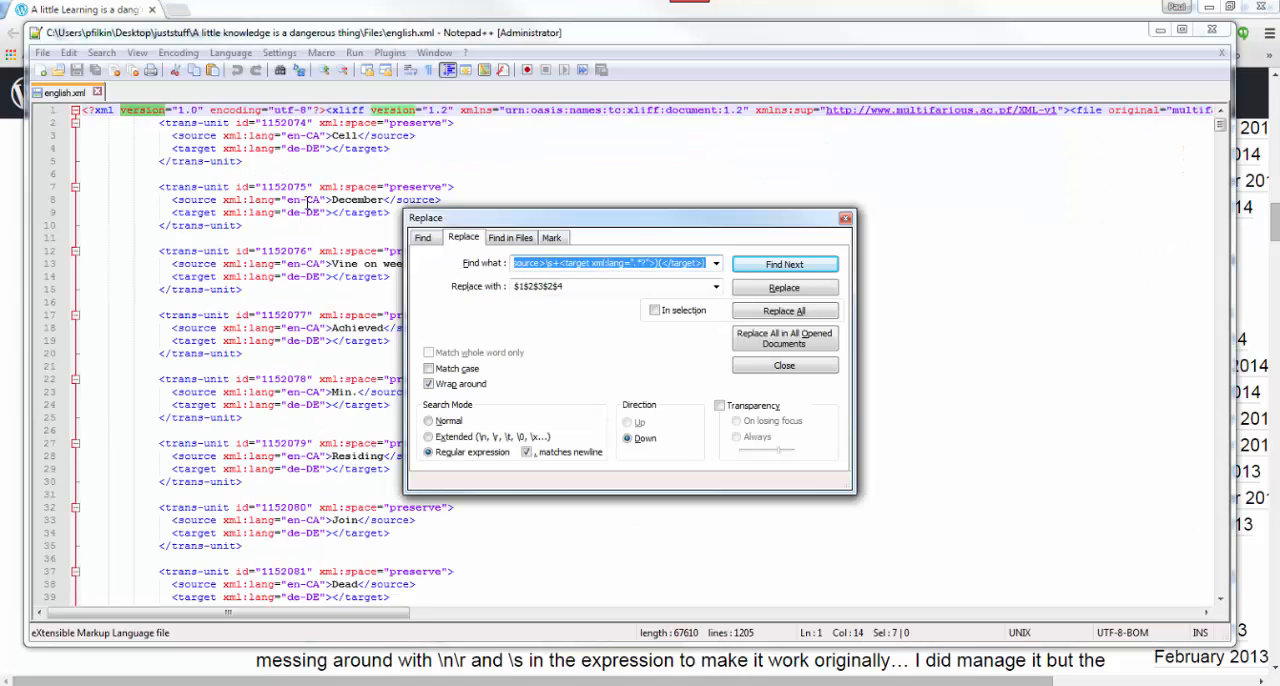
{"action": "left_click_drag", "start_coordinate": [632, 228], "coordinate": [868, 235]}
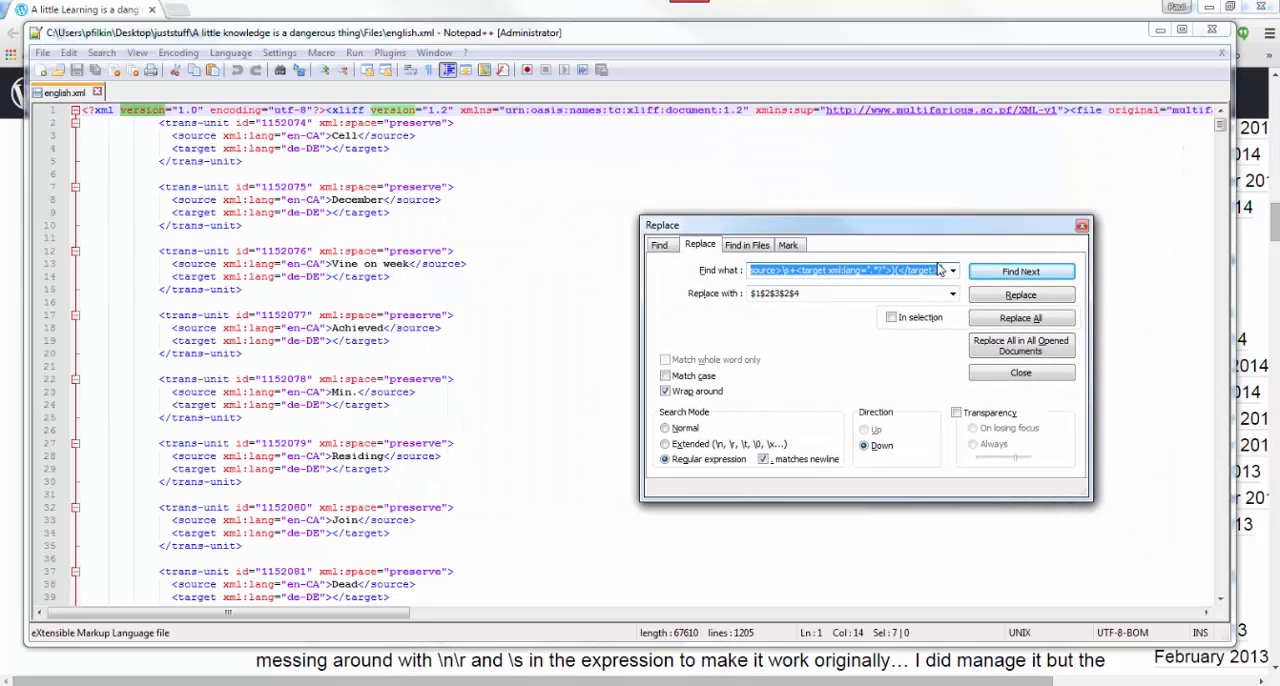
{"action": "left_click", "coordinate": [985, 276]}
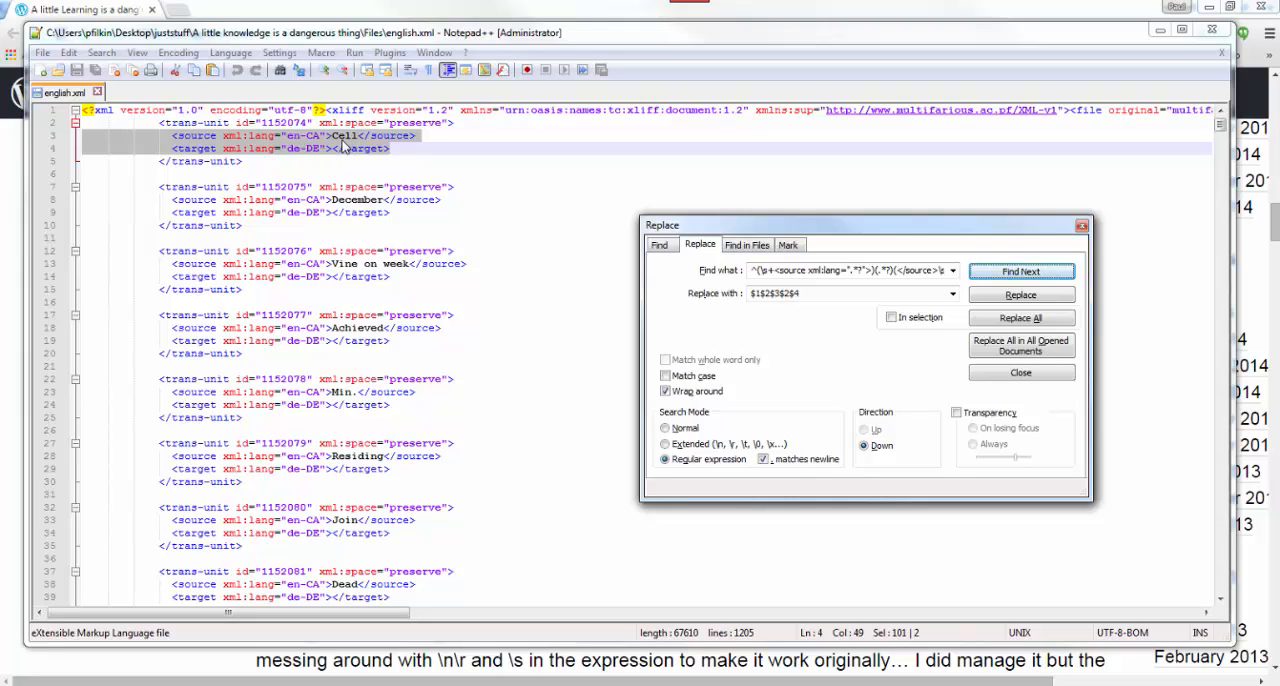
{"action": "left_click", "coordinate": [333, 150]}
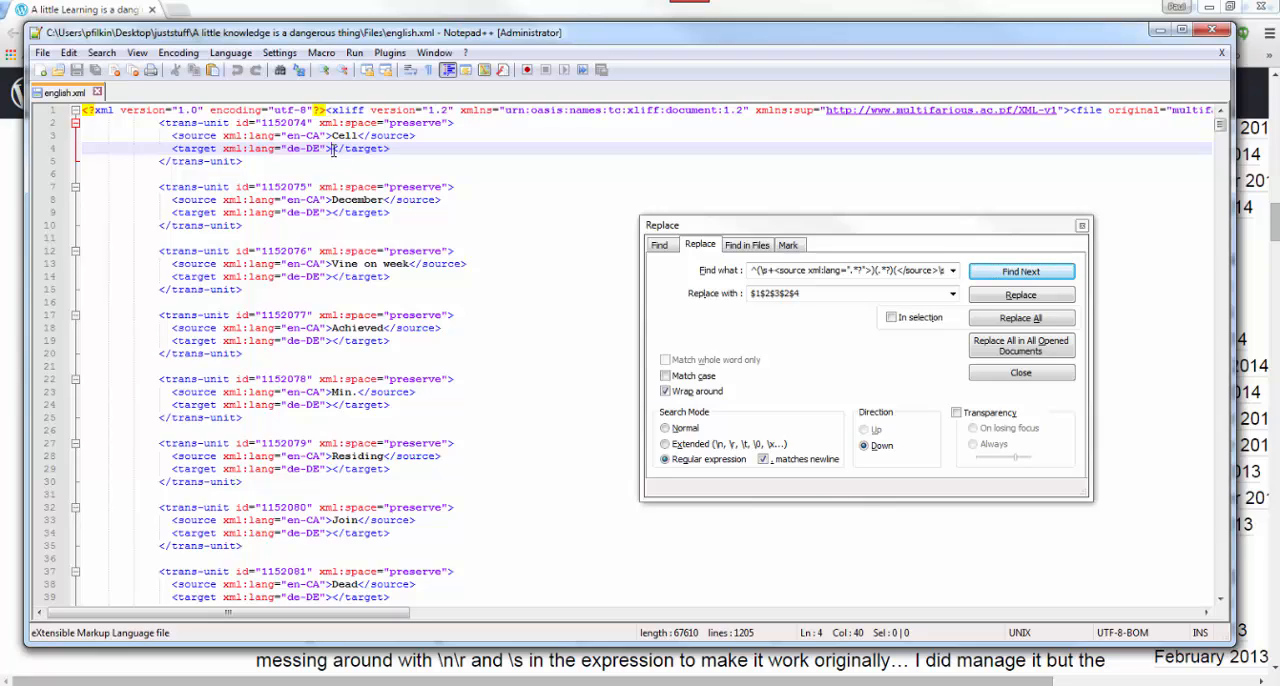
{"action": "left_click", "coordinate": [257, 124]}
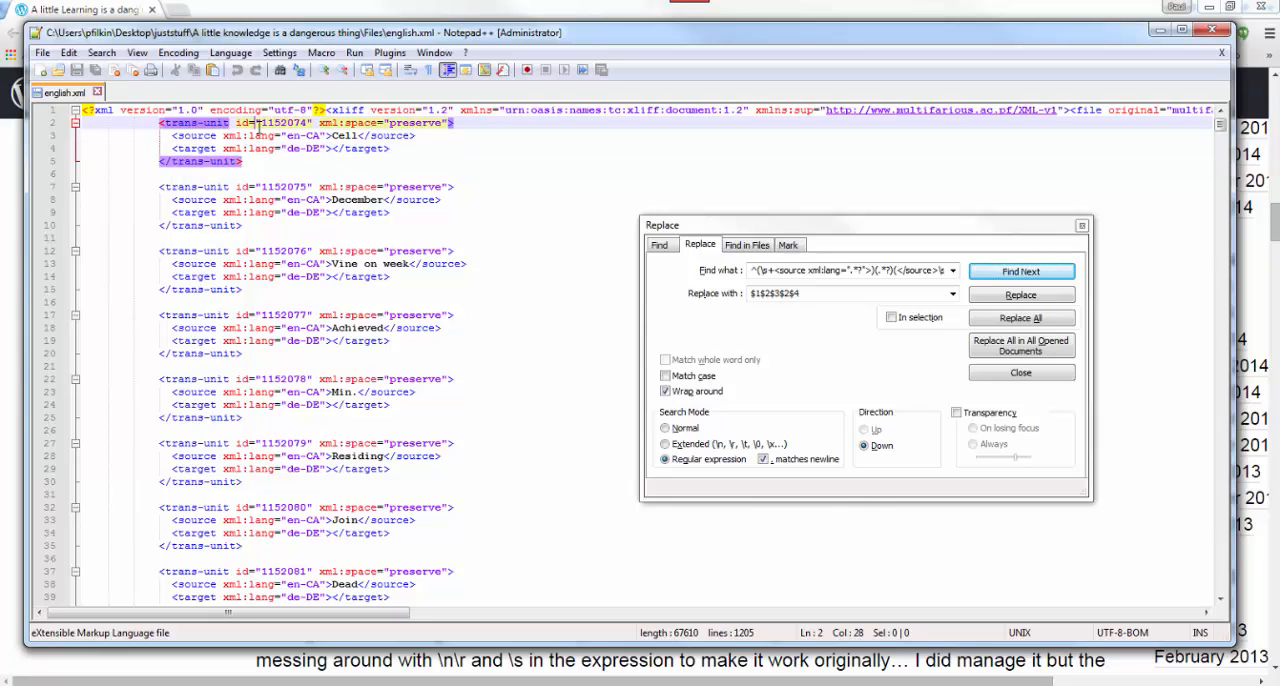
{"action": "left_click", "coordinate": [1019, 274]}
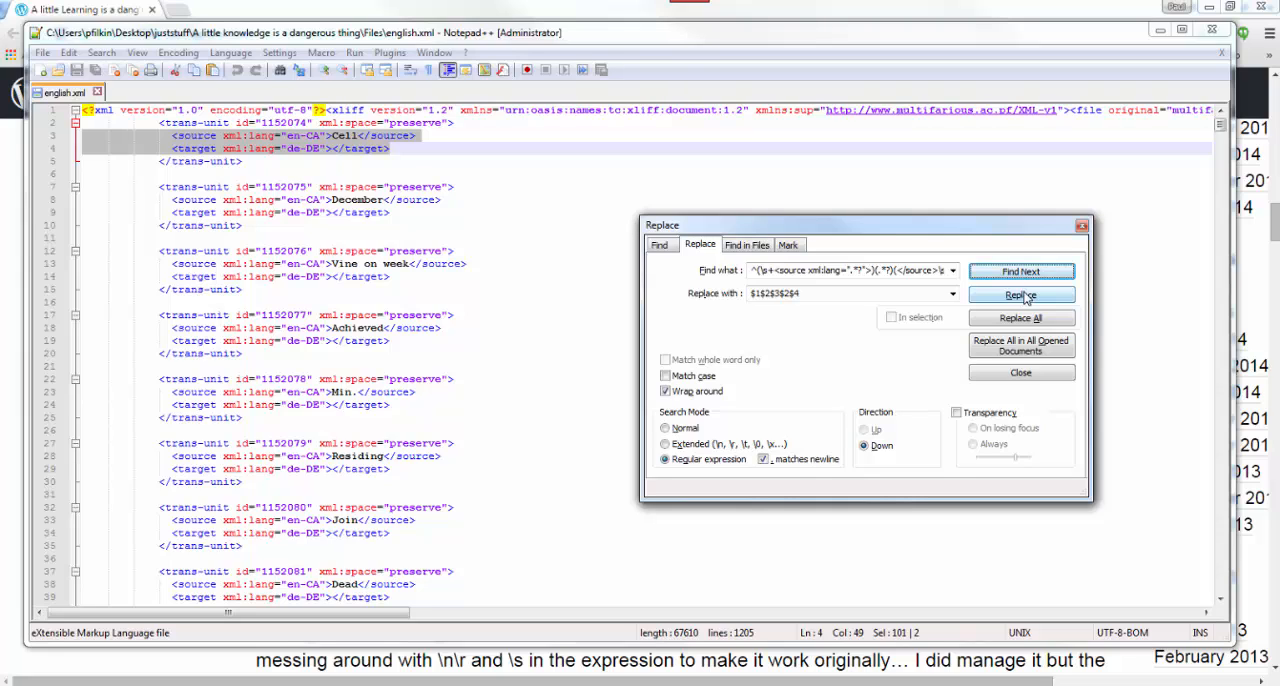
- Try the $1$2$3$2$4 replacement on the first two matches, one at a time, and undo both replacements
{"action": "left_click", "coordinate": [1021, 296]}
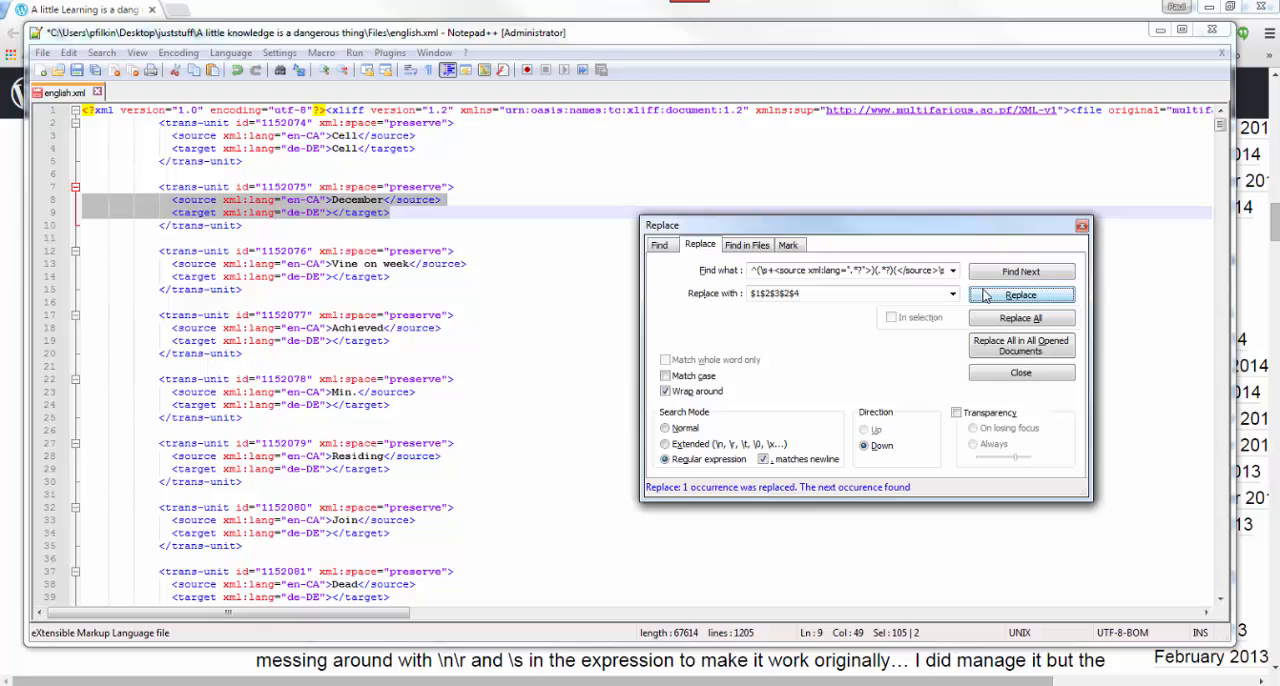
{"action": "left_click", "coordinate": [983, 295]}
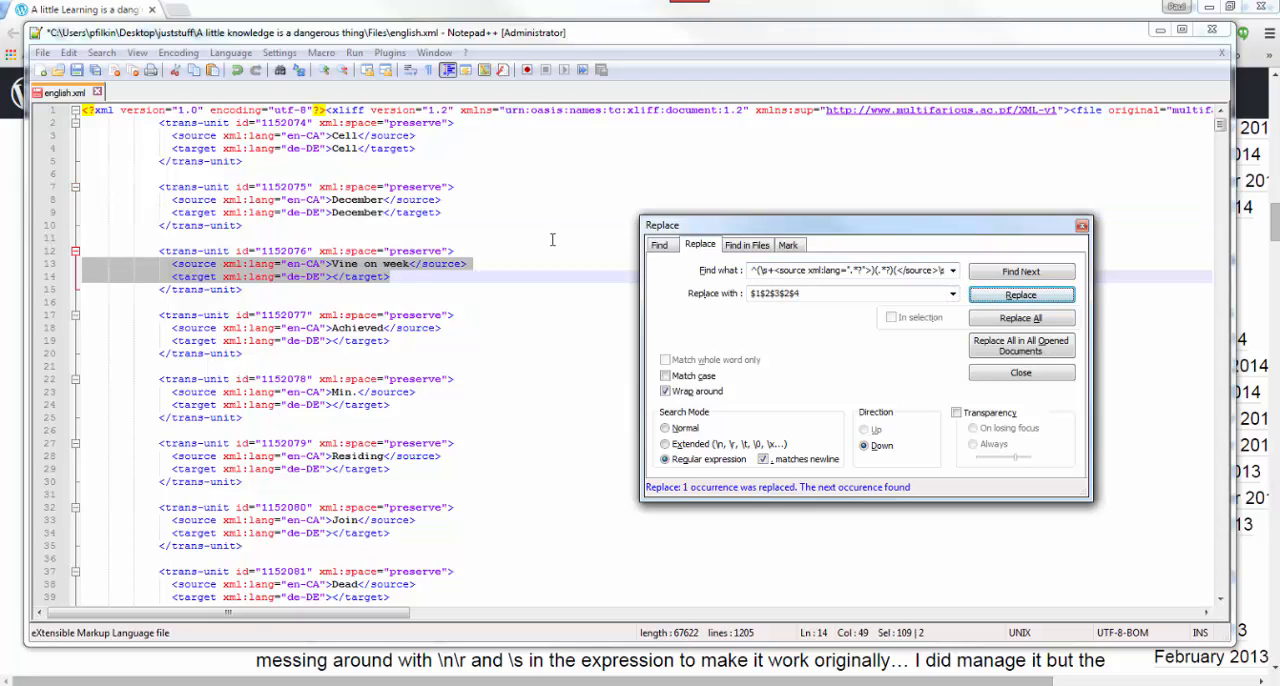
{"action": "left_click", "coordinate": [546, 237]}
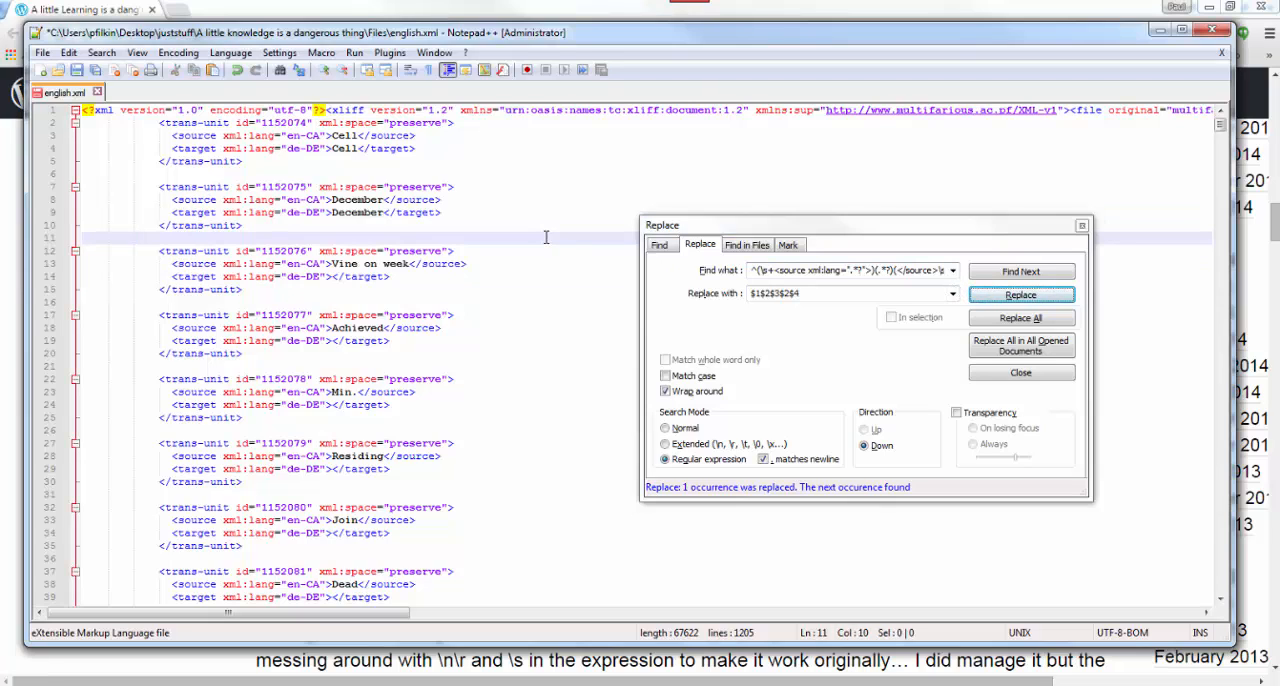
{"action": "key", "text": "ctrl+z"}
{"action": "key", "text": "ctrl+z"}
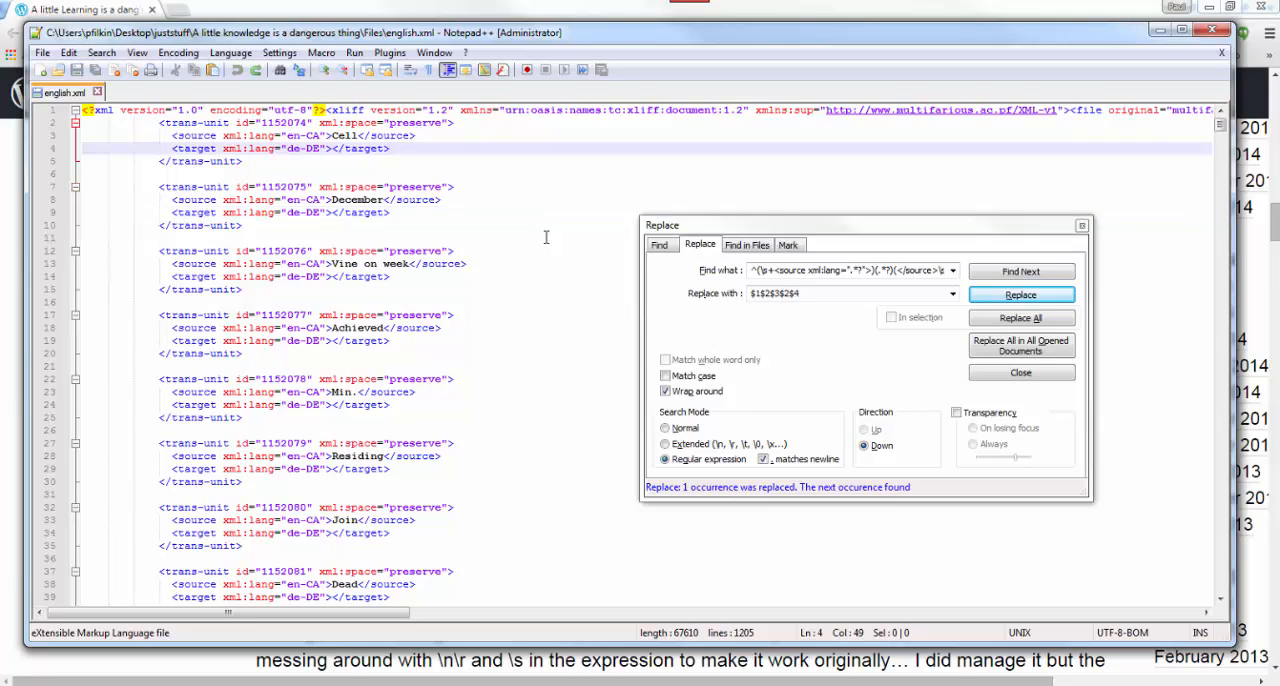
- From the first line, replace every match in all opened documents with $1$2$3$2$4 and close the Replace dialog
{"action": "left_click", "coordinate": [96, 110]}
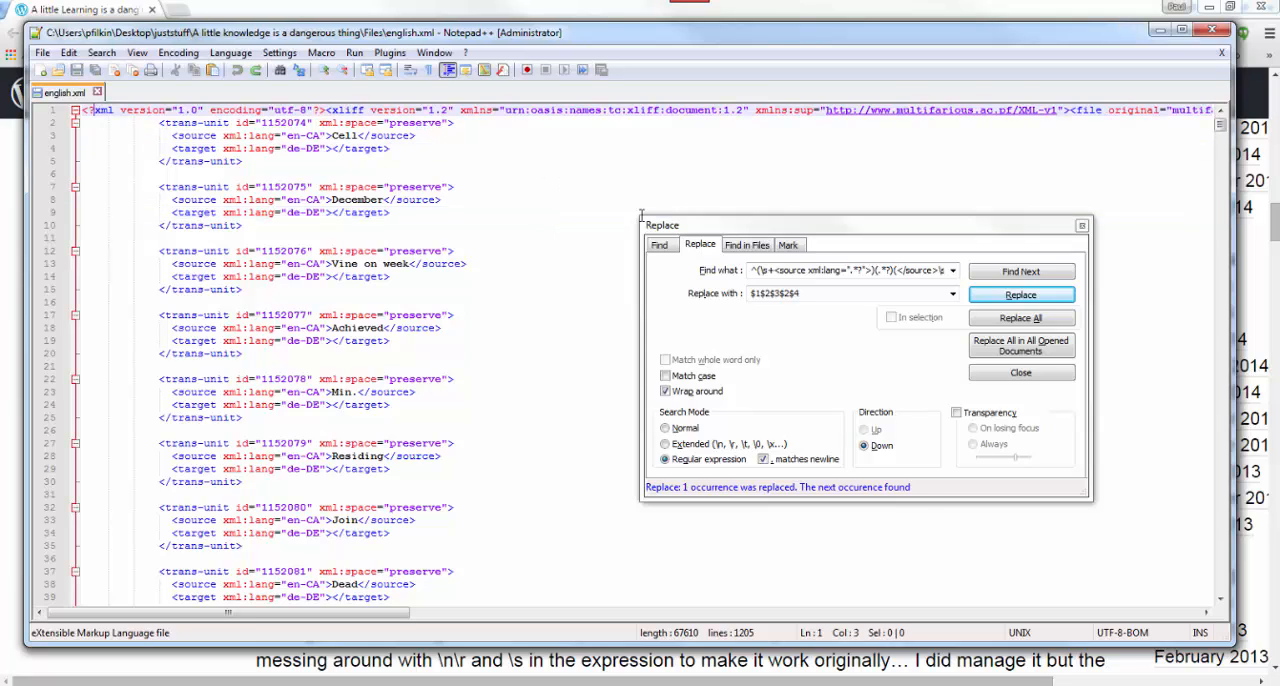
{"action": "left_click", "coordinate": [1028, 356]}
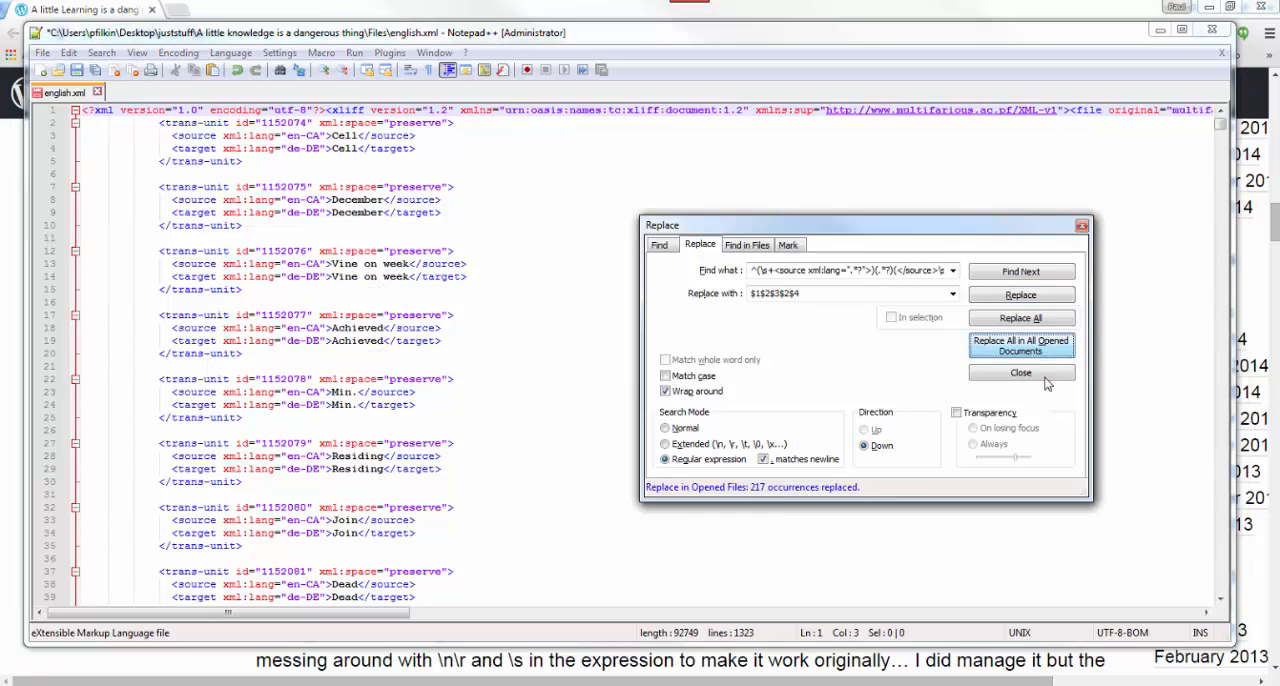
{"action": "left_click", "coordinate": [1043, 373]}
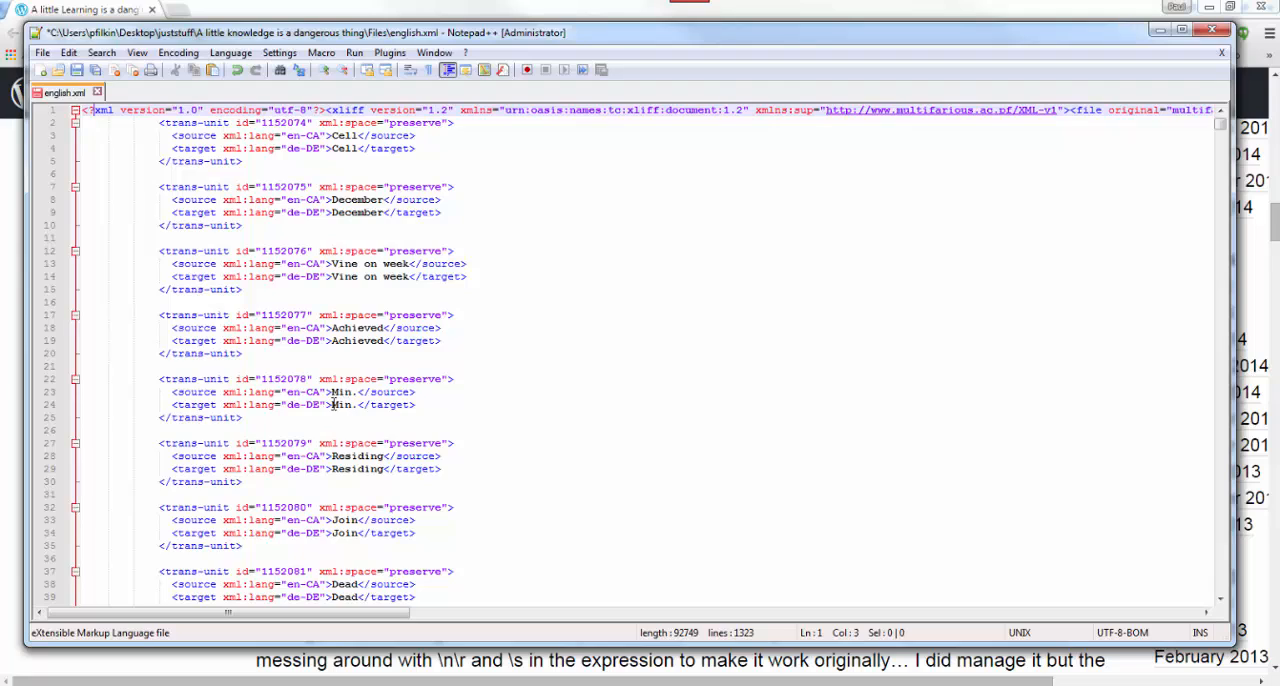
- Check the copied target text of the "Min." unit against its source, then save english.xml and close Notepad++
{"action": "left_click_drag", "start_coordinate": [332, 404], "coordinate": [357, 404]}
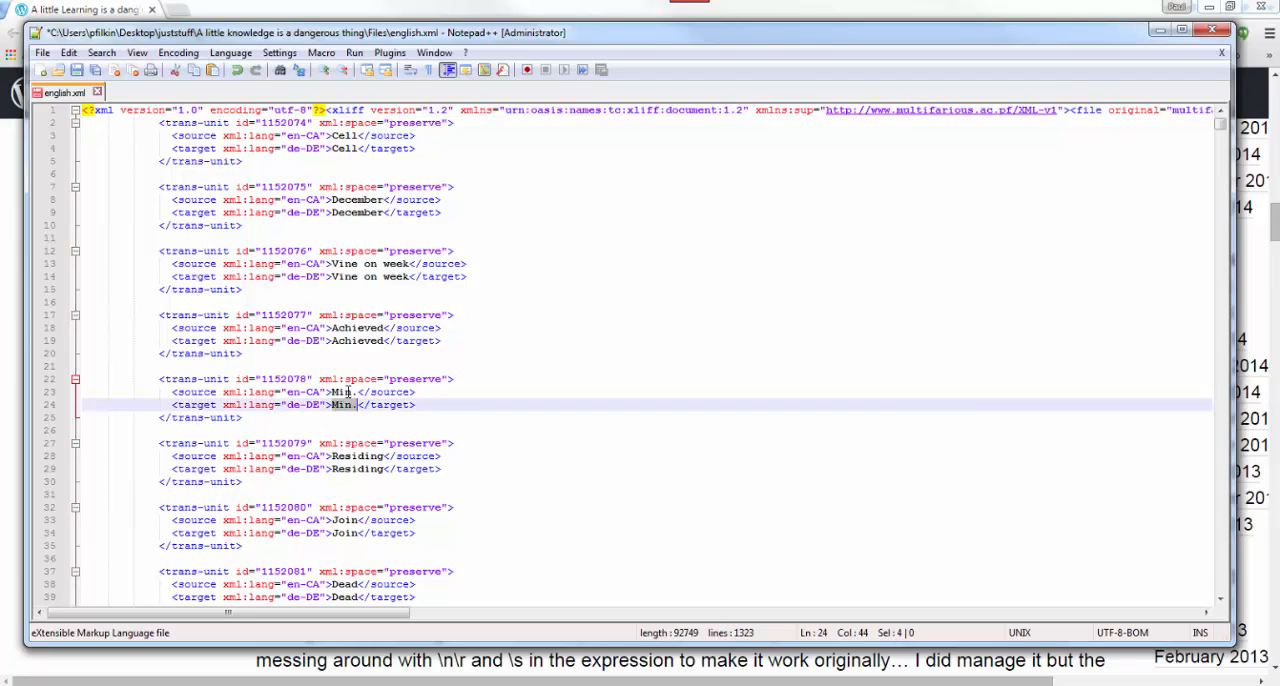
{"action": "left_click", "coordinate": [345, 392]}
{"action": "left_click", "coordinate": [345, 404]}
{"action": "left_click", "coordinate": [266, 213]}
{"action": "key", "text": "ctrl+s"}
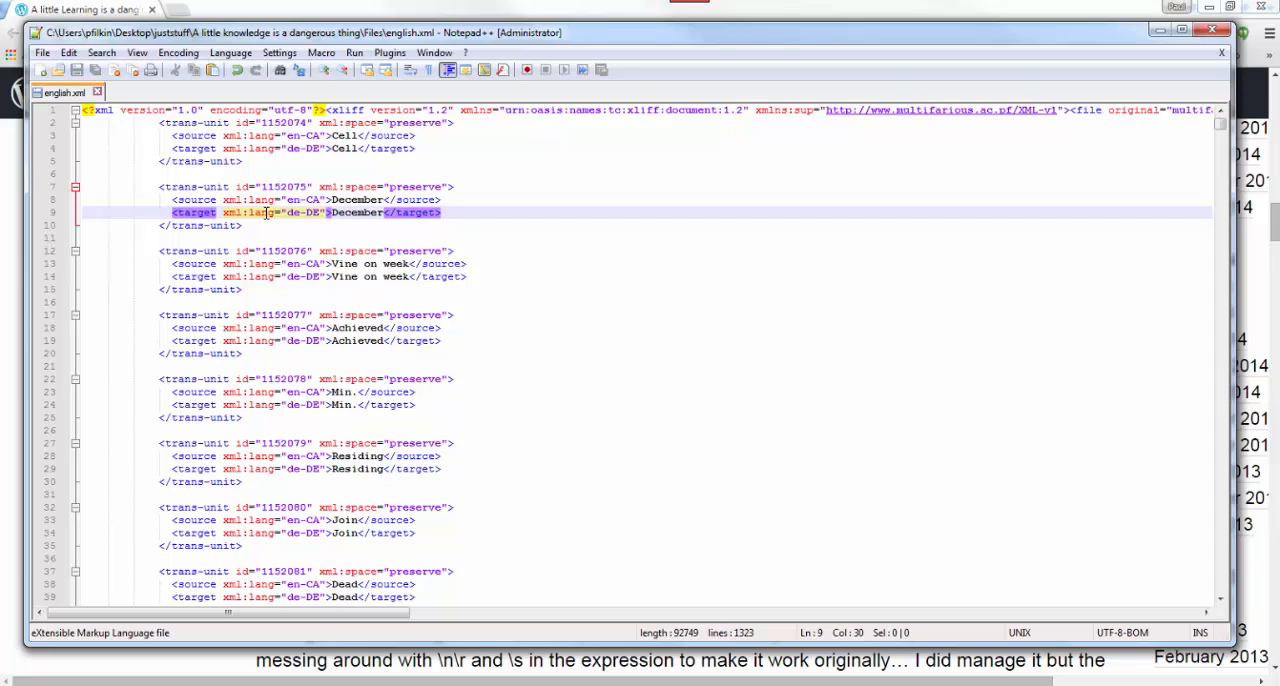
{"action": "left_click", "coordinate": [1214, 32]}
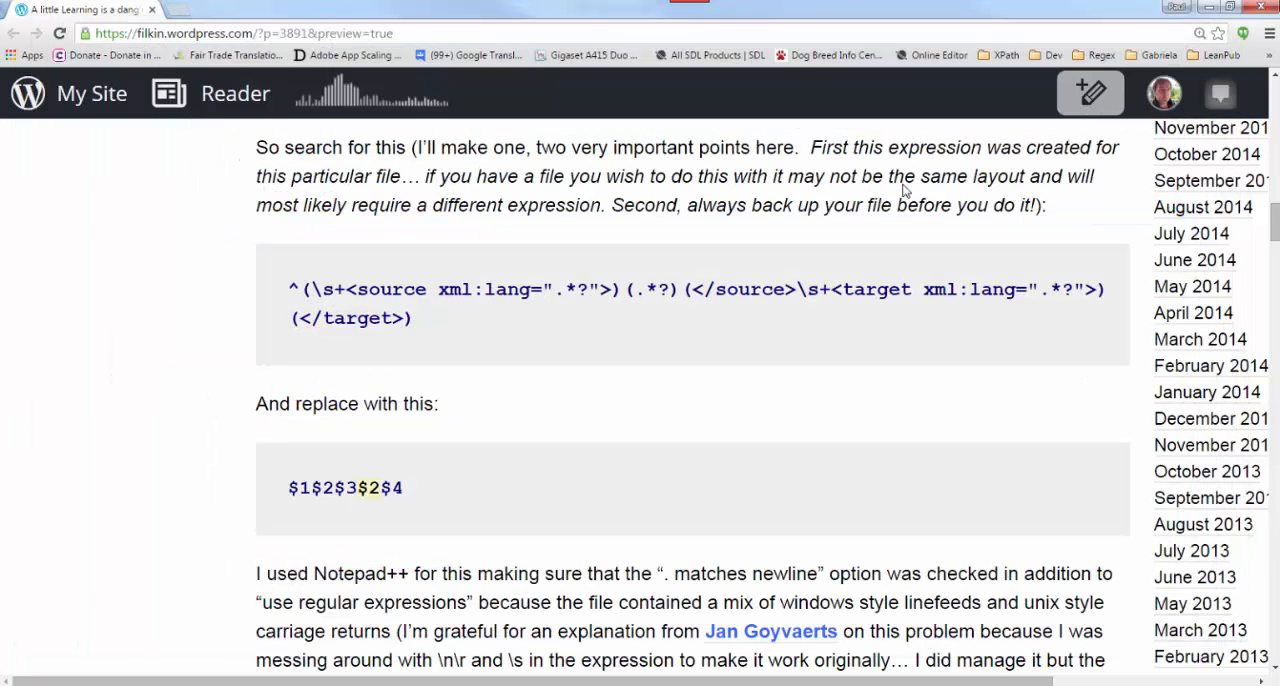
- Open english.xml from the Files folder in EditPad Pro, review its filled target elements, and close it
{"action": "left_click", "coordinate": [324, 684]}
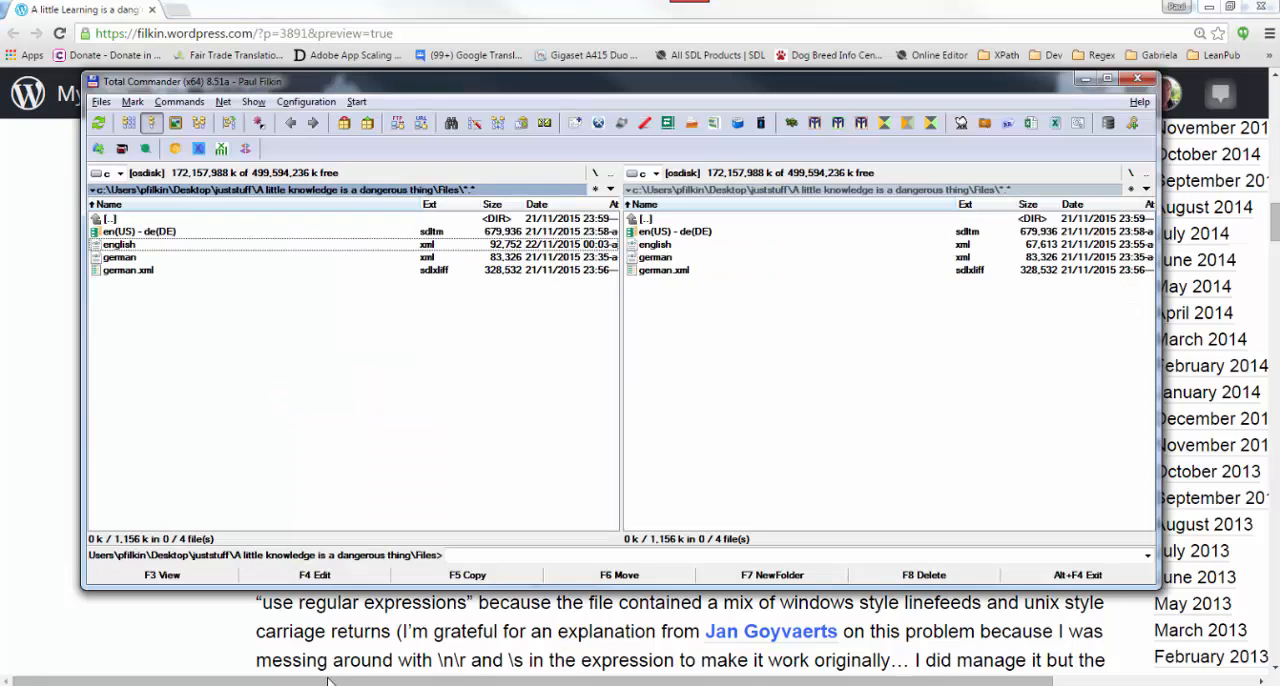
{"action": "double_click", "coordinate": [213, 246]}
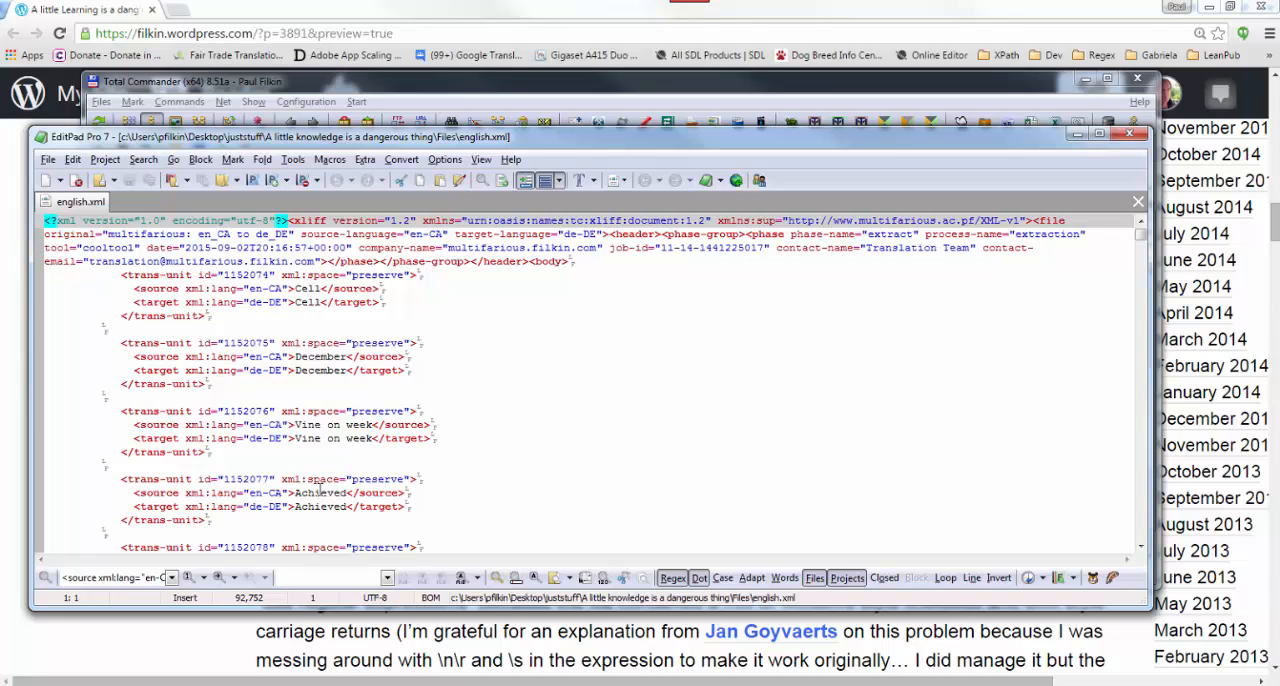
{"action": "scroll", "coordinate": [337, 484], "scroll_direction": "down", "scroll_amount": 4}
{"action": "scroll", "coordinate": [337, 484], "scroll_direction": "down", "scroll_amount": 10}
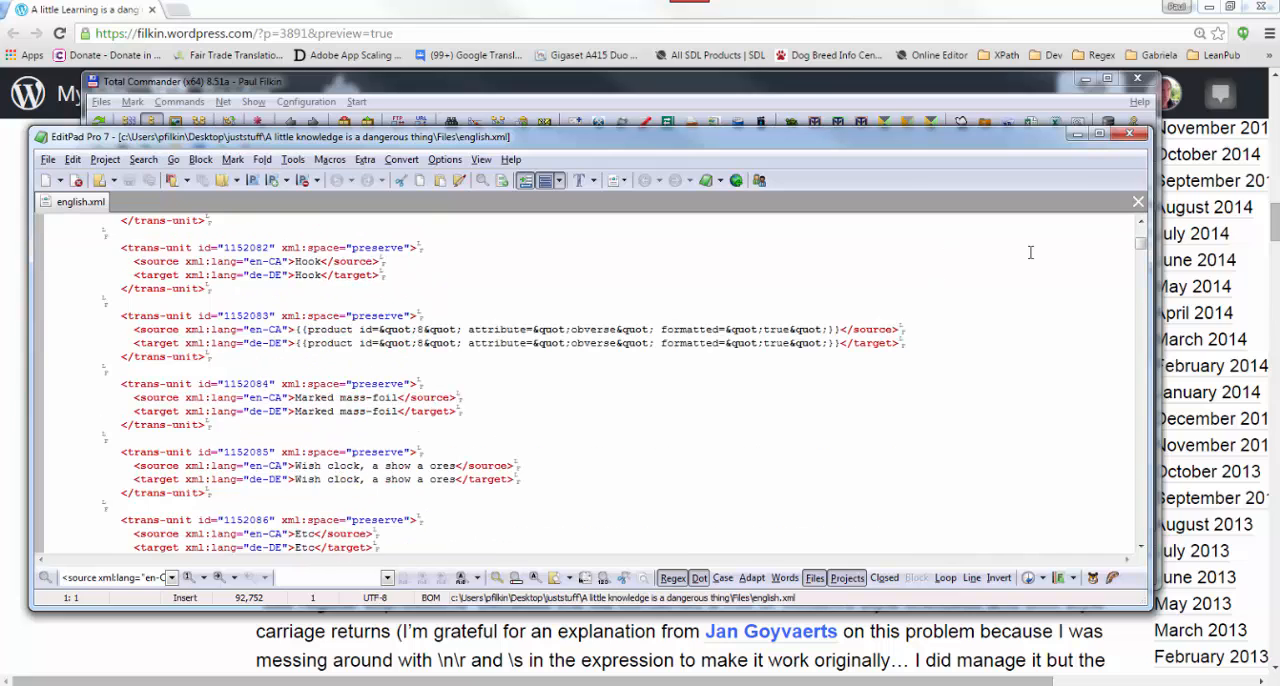
{"action": "left_click", "coordinate": [1130, 134]}
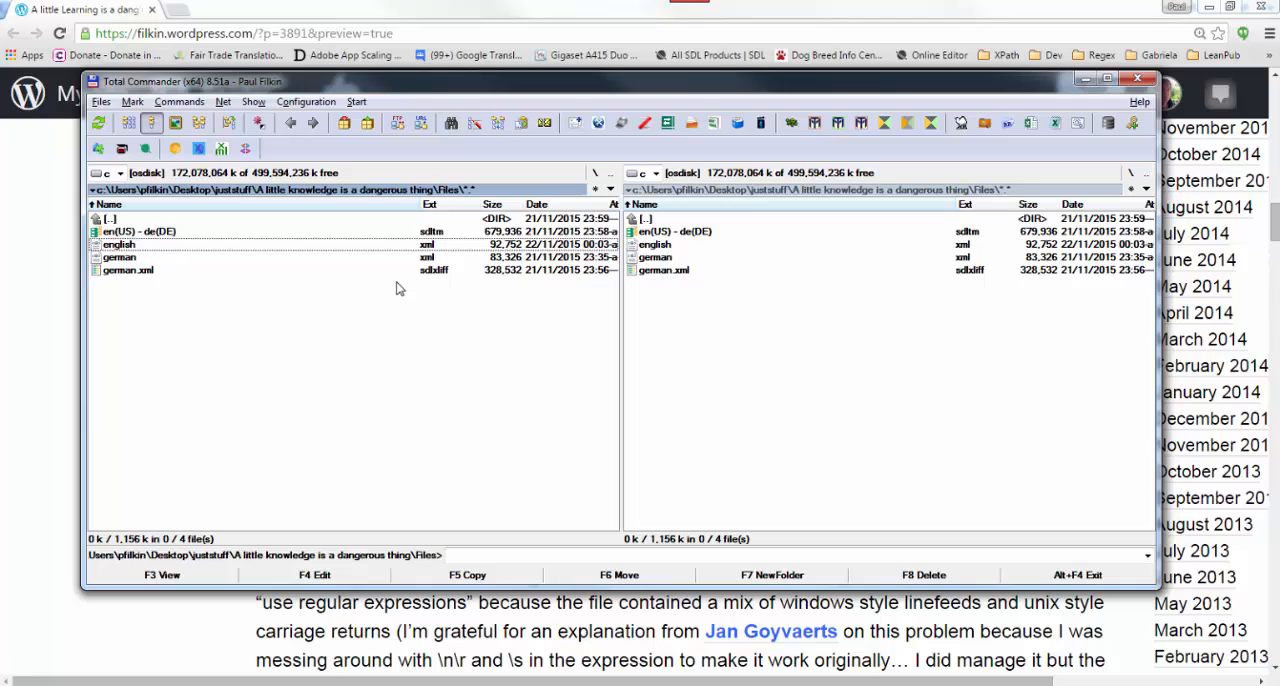
- Switch to SDL Trados Studio and open english.xml with English (Canada) as source and English (United Kingdom) as target
{"action": "left_click", "coordinate": [445, 685]}
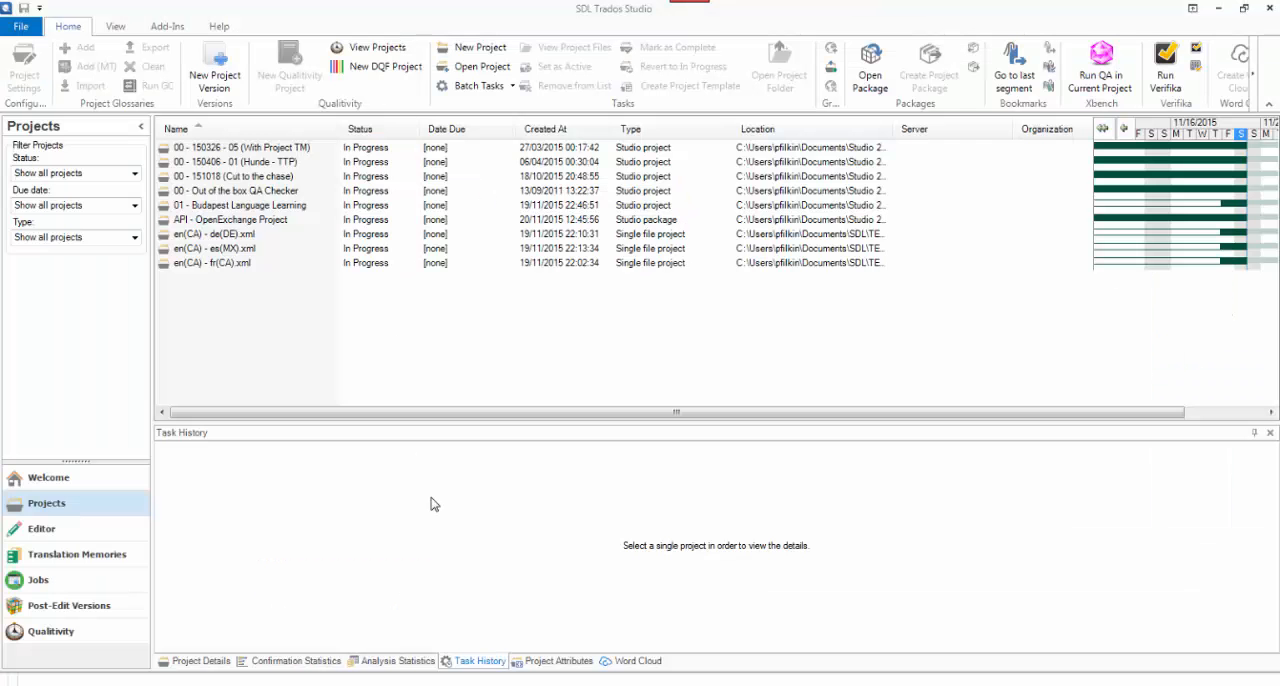
{"action": "key", "text": "ctrl+o"}
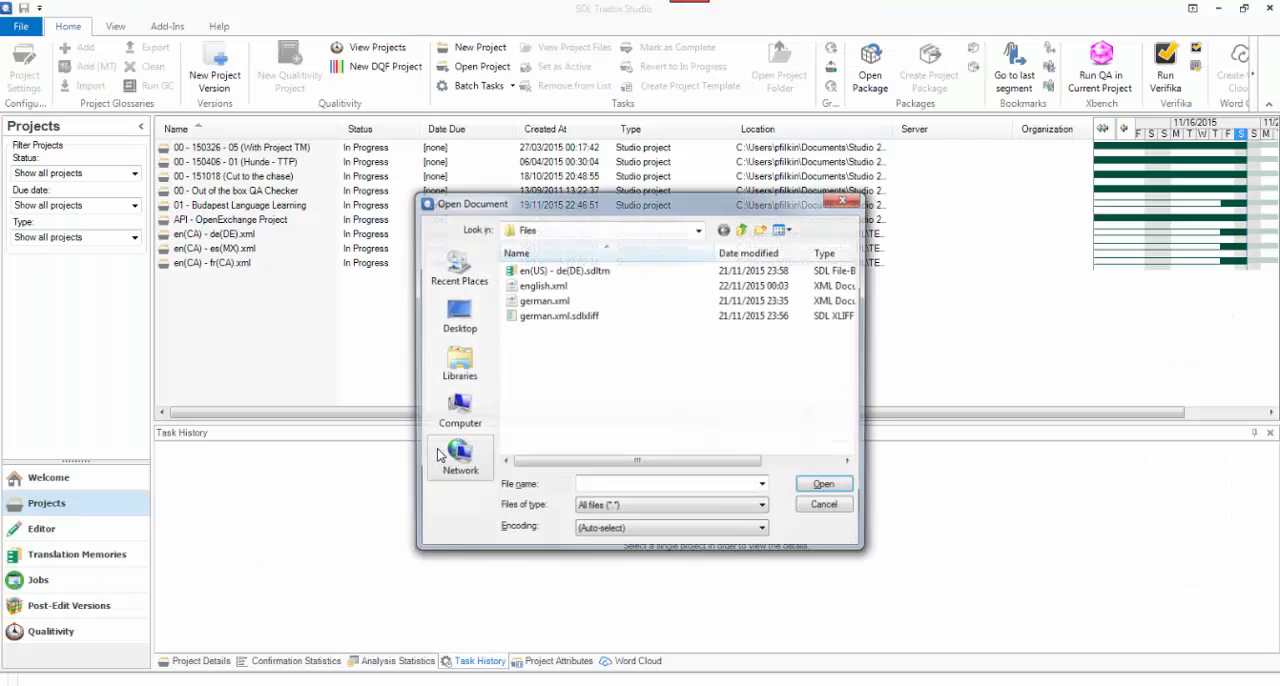
{"action": "key", "text": "ctrl+v"}
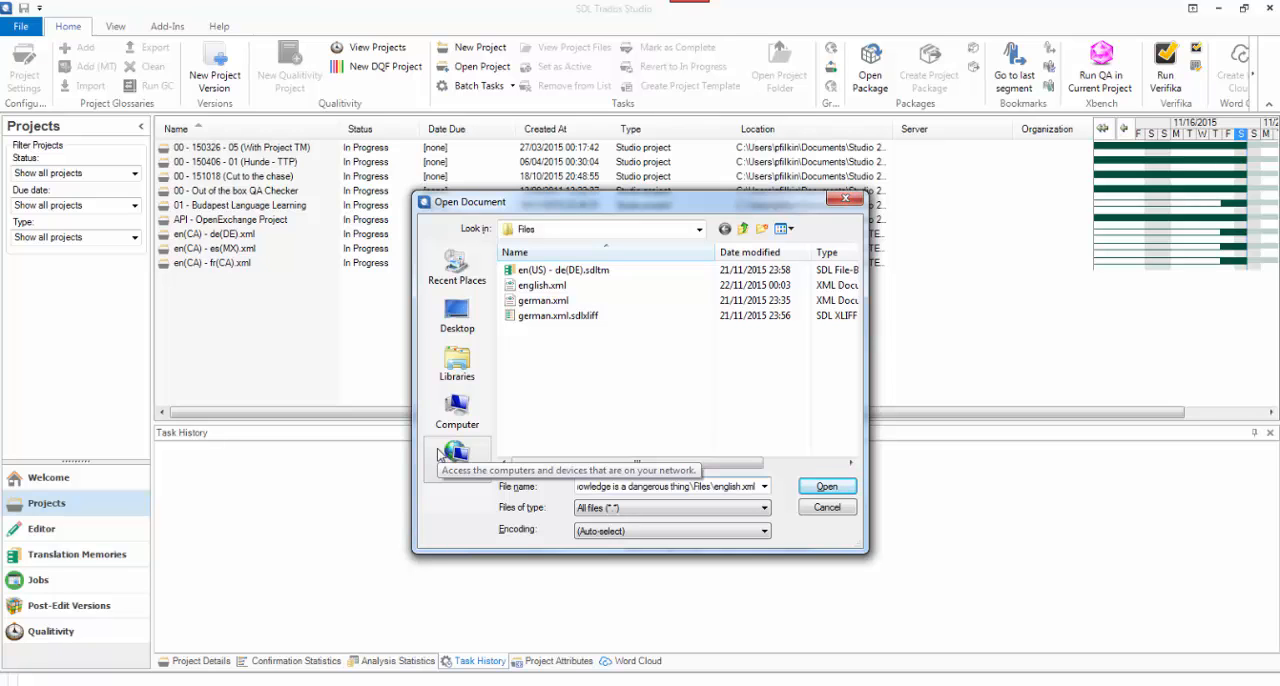
{"action": "key", "text": "Return"}
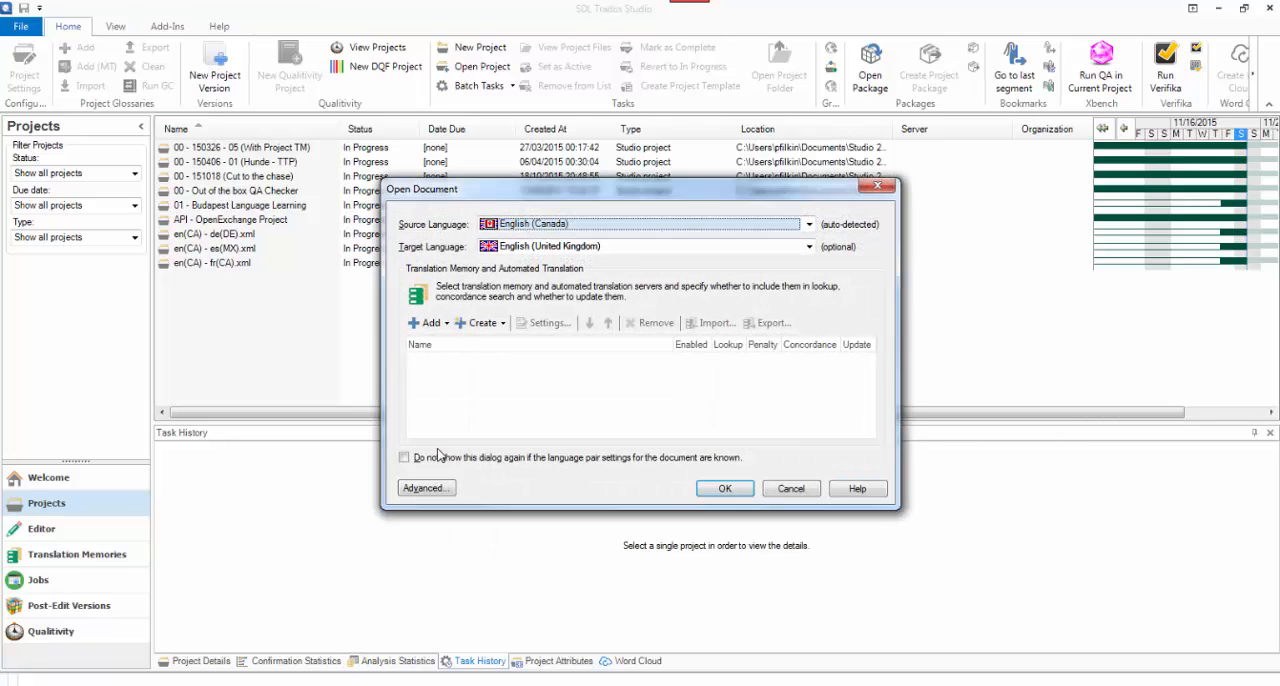
{"action": "key", "text": "Return"}
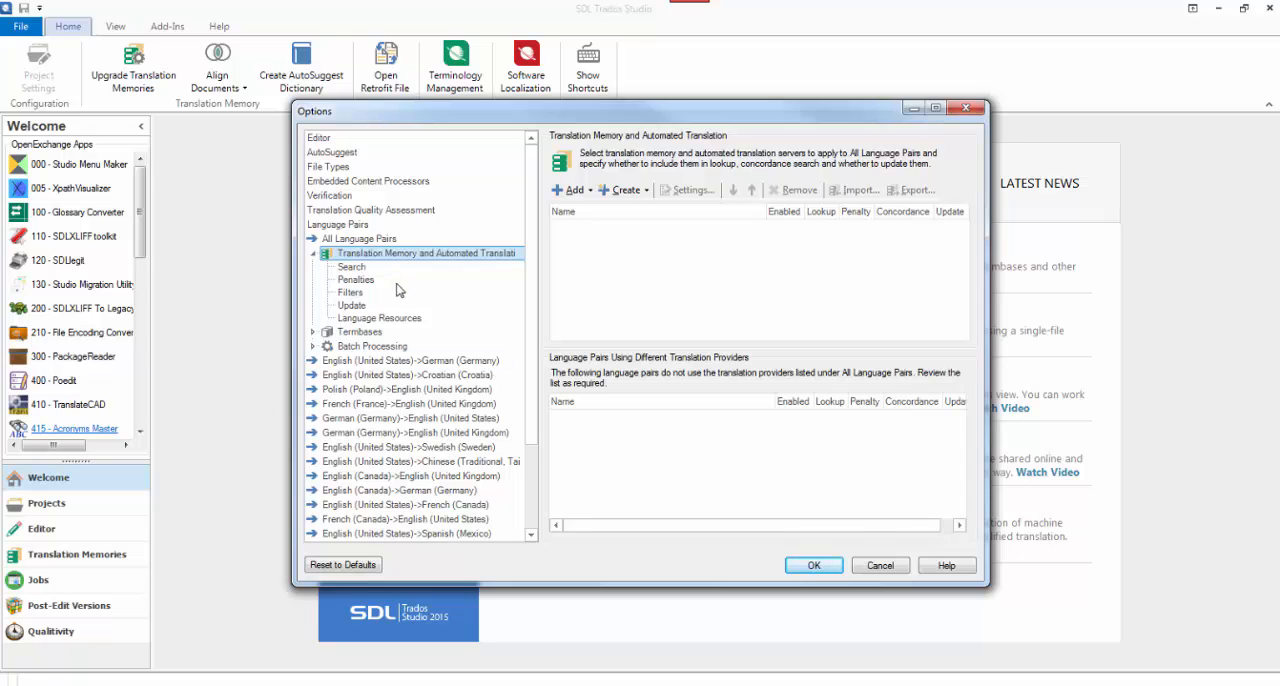
- Remove the XML Movie file type from the file types list in the options and apply the change
{"action": "left_click", "coordinate": [354, 167]}
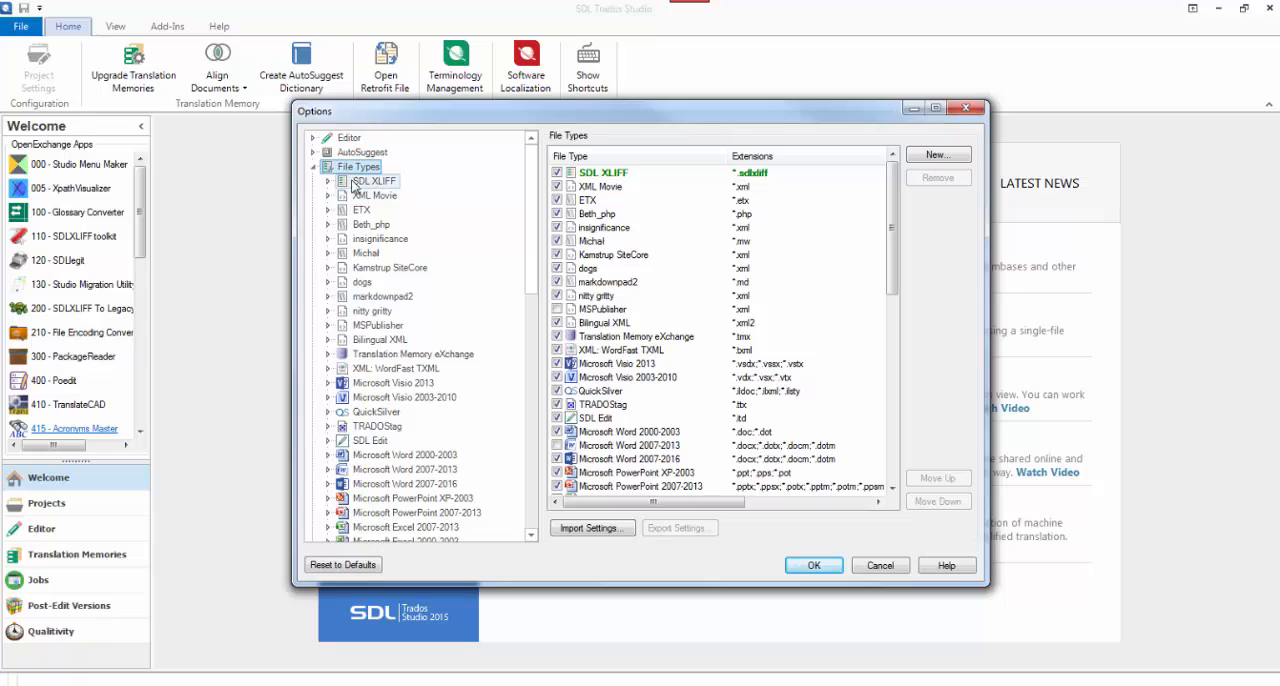
{"action": "left_click", "coordinate": [622, 190]}
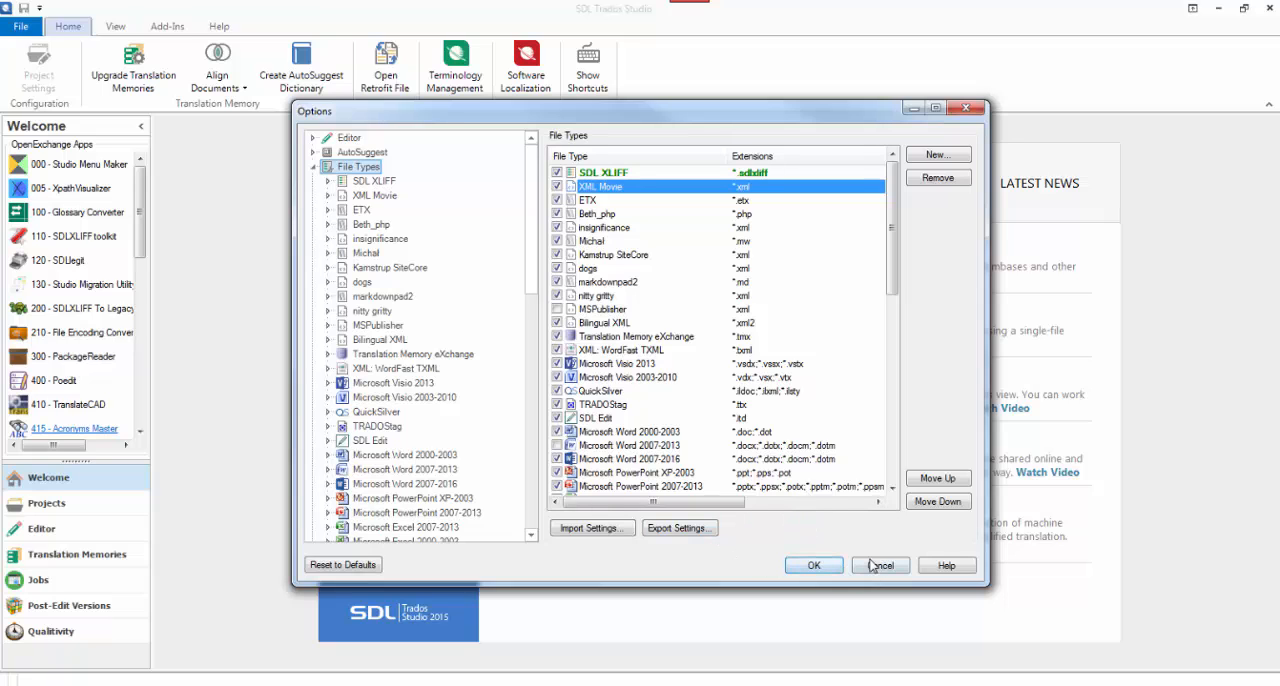
{"action": "left_click", "coordinate": [938, 178]}
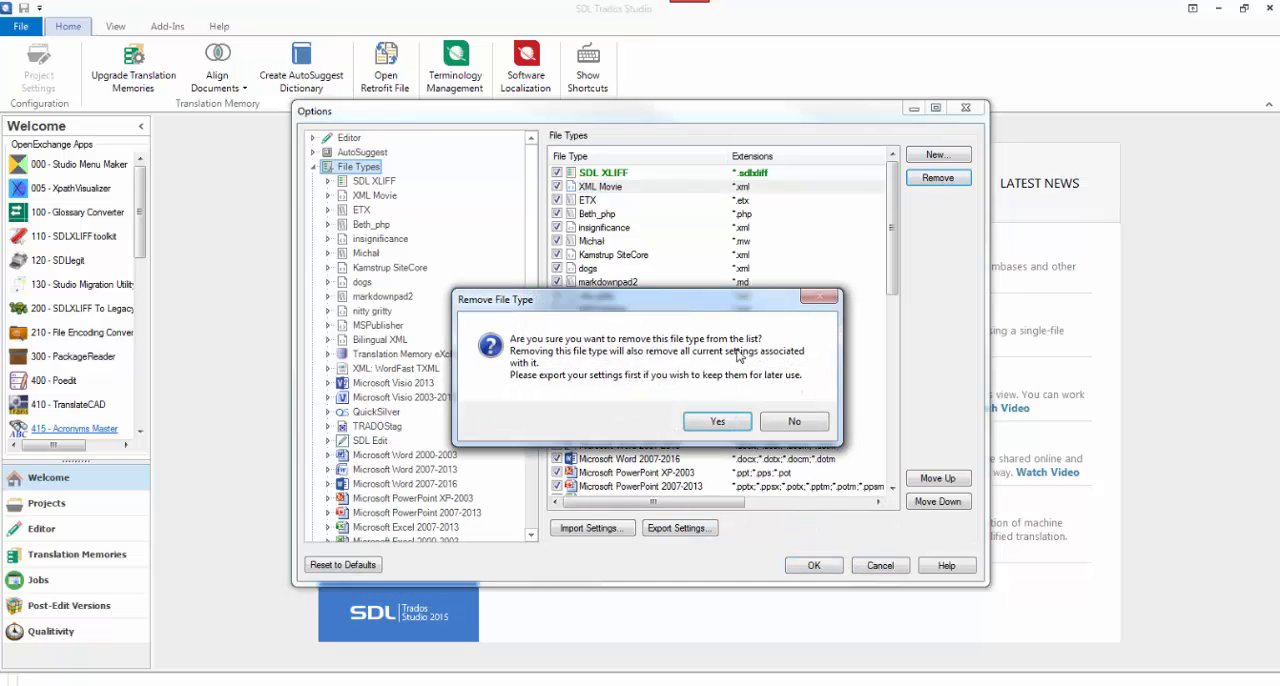
{"action": "left_click", "coordinate": [720, 424]}
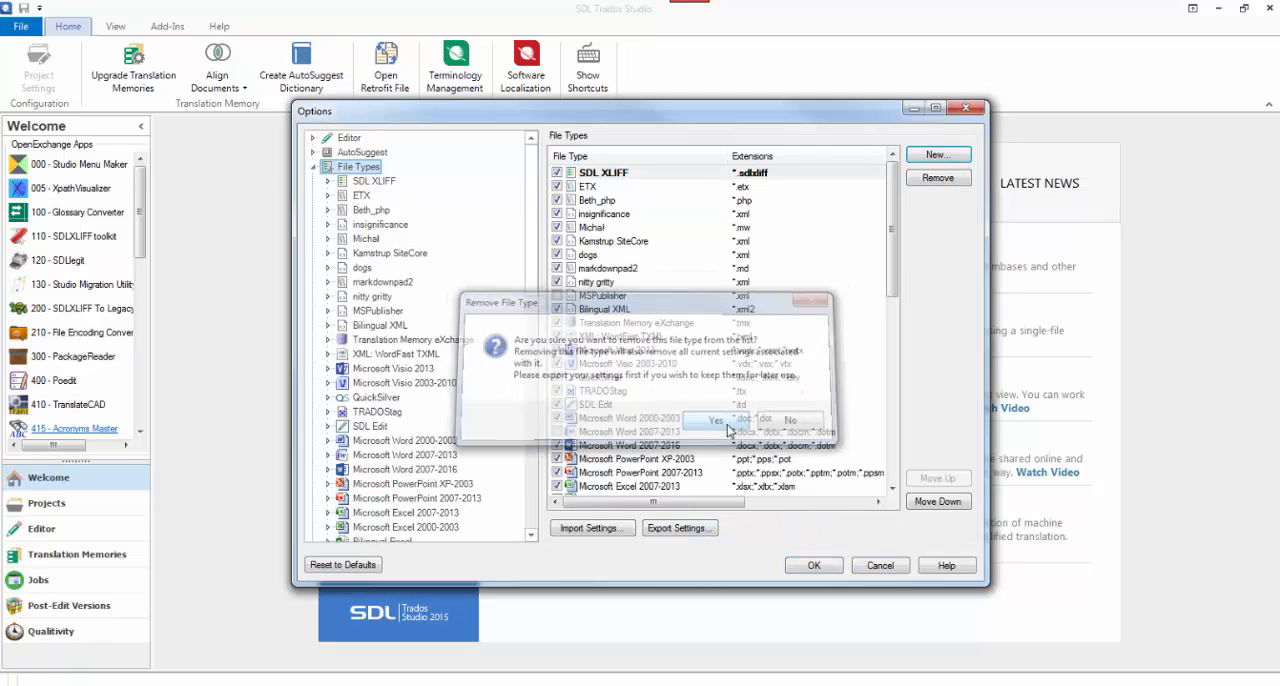
{"action": "left_click", "coordinate": [814, 565]}
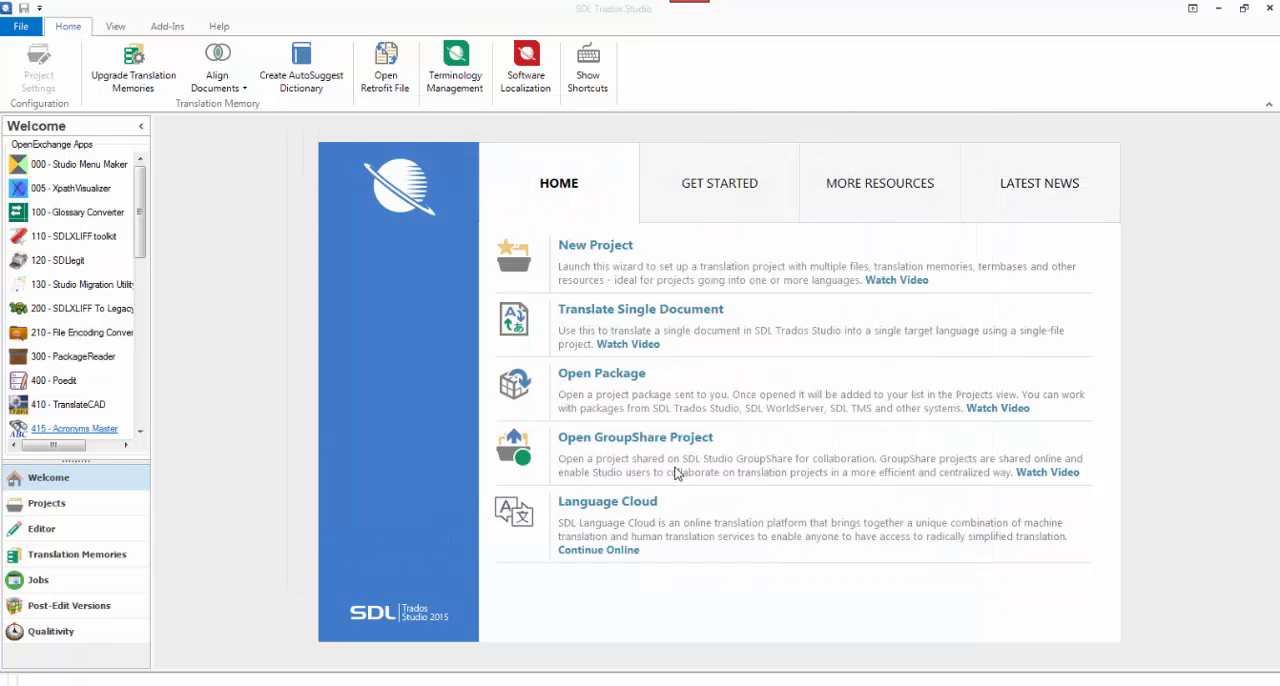
- Open english.xml from the Files folder again for translation from English (Canada) to English (United Kingdom)
{"action": "key", "text": "ctrl+o"}
{"action": "double_click", "coordinate": [570, 291]}
{"action": "key", "text": "Return"}
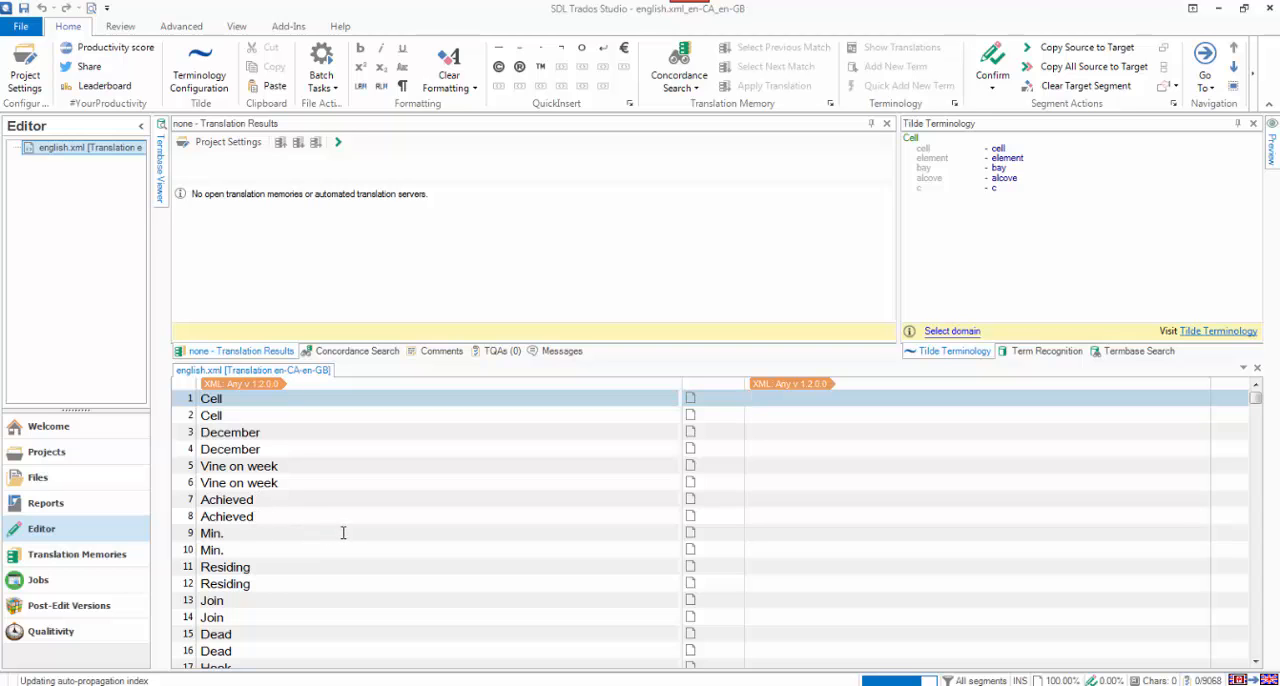
- Examine the source segments of english.xml down to the end, including the product placeholder in segment 19, and close the file
{"action": "scroll", "coordinate": [344, 533], "scroll_direction": "down", "scroll_amount": 2}
{"action": "scroll", "coordinate": [344, 533], "scroll_direction": "down", "scroll_amount": 5}
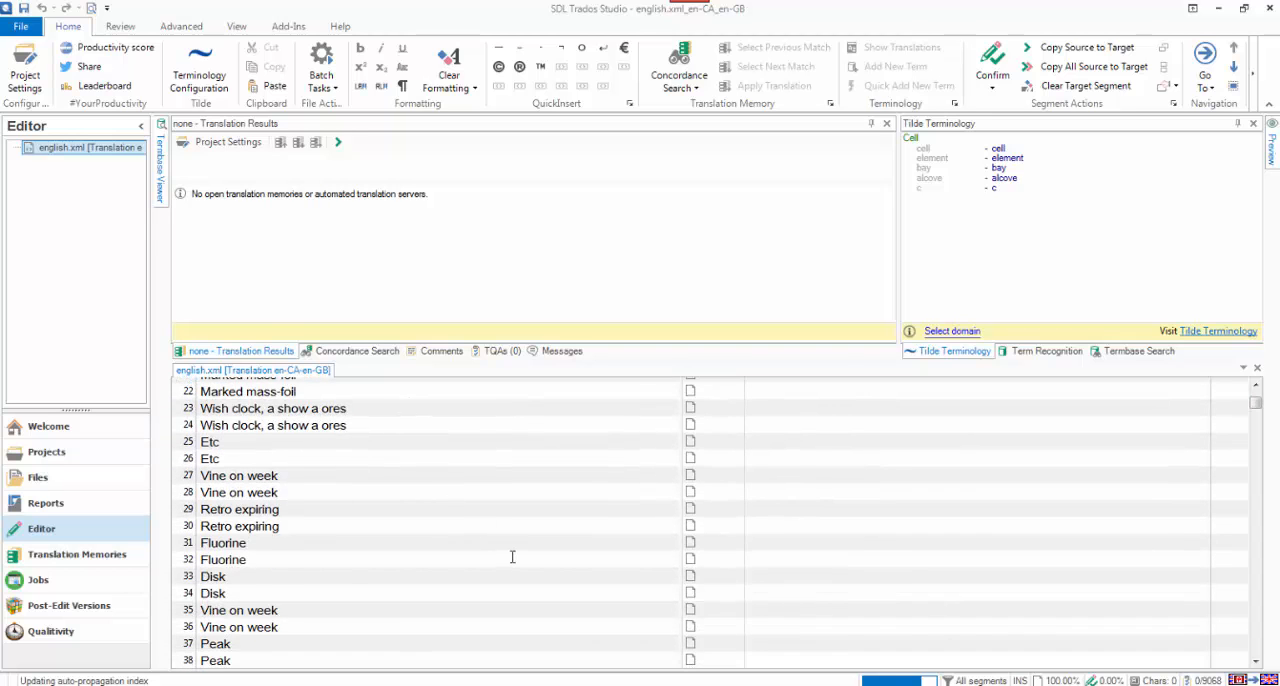
{"action": "scroll", "coordinate": [512, 557], "scroll_direction": "up", "scroll_amount": 2}
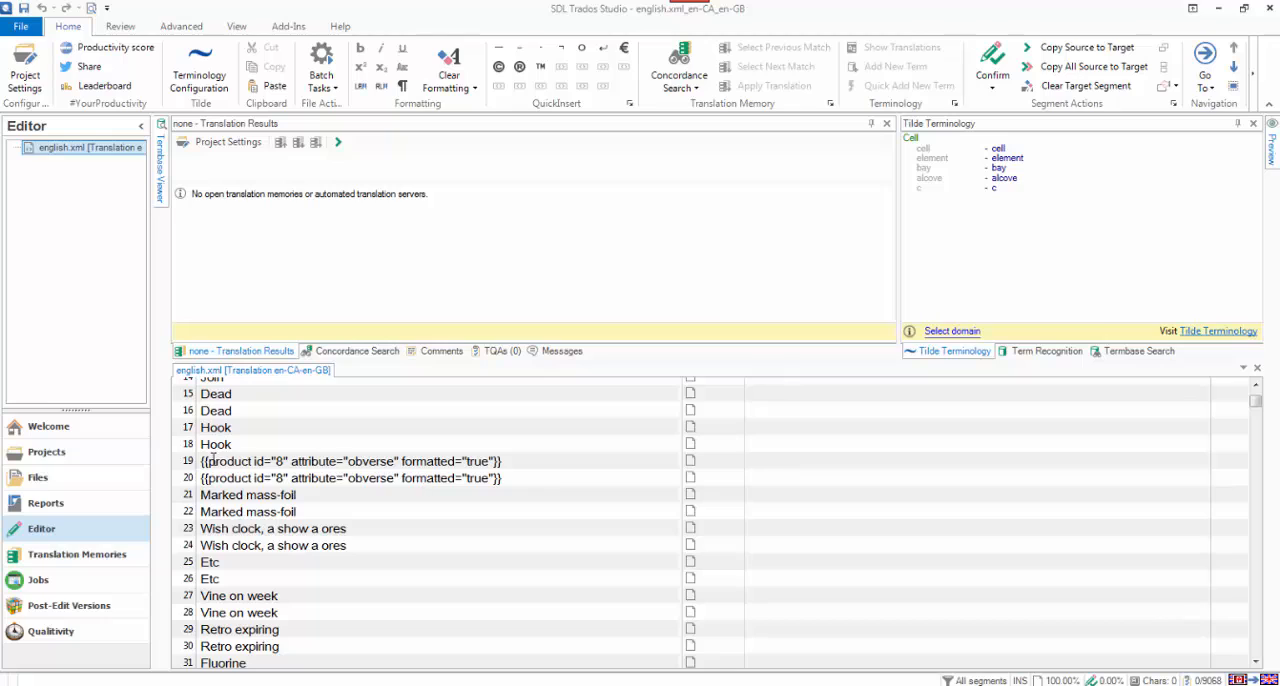
{"action": "left_click_drag", "start_coordinate": [202, 463], "coordinate": [507, 463]}
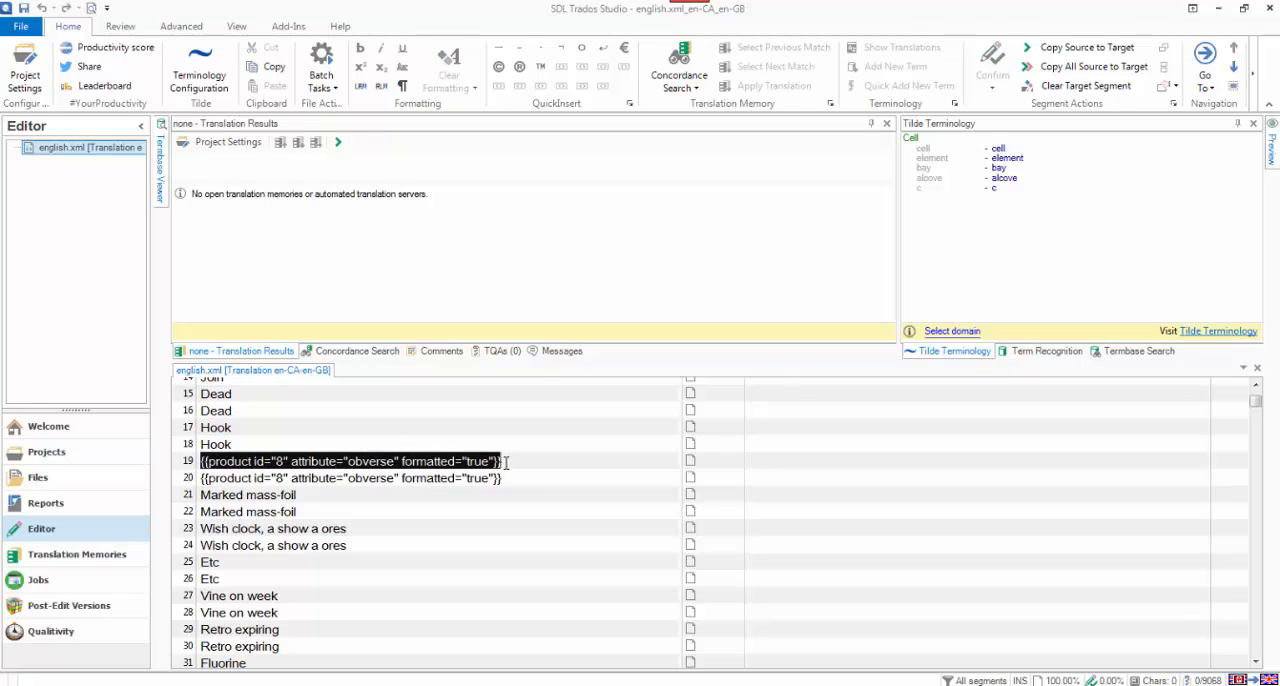
{"action": "left_click", "coordinate": [509, 462]}
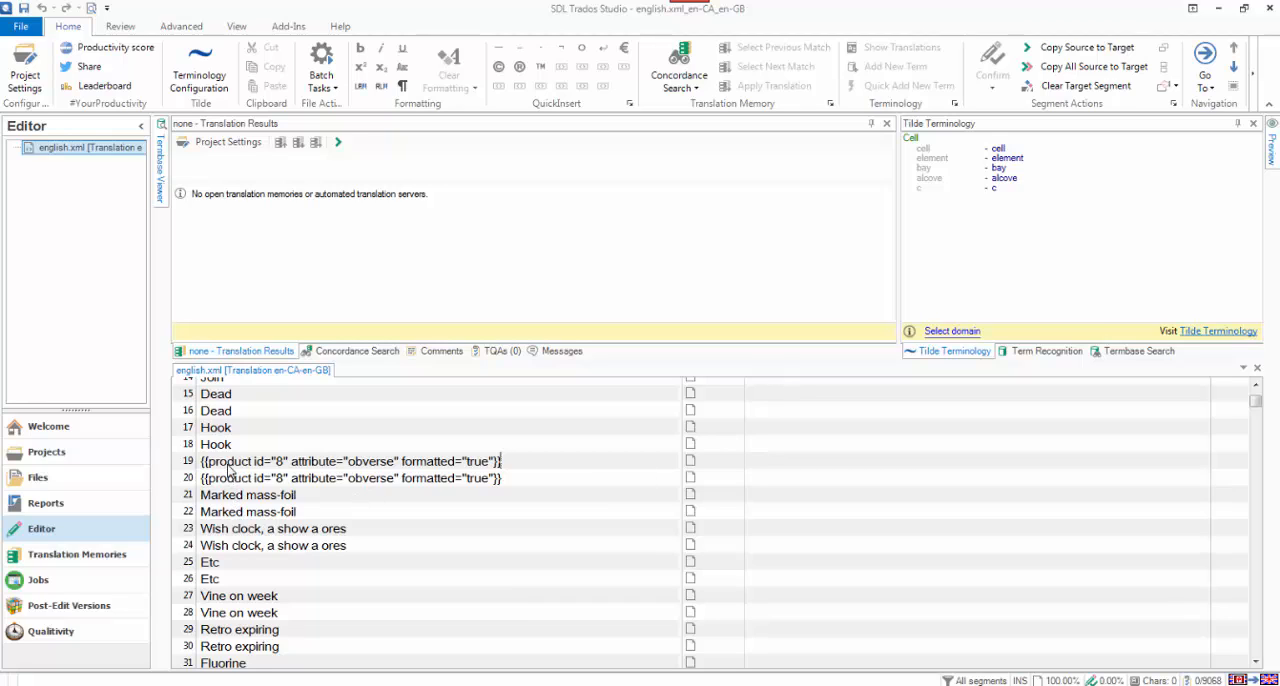
{"action": "left_click_drag", "start_coordinate": [228, 466], "coordinate": [455, 466]}
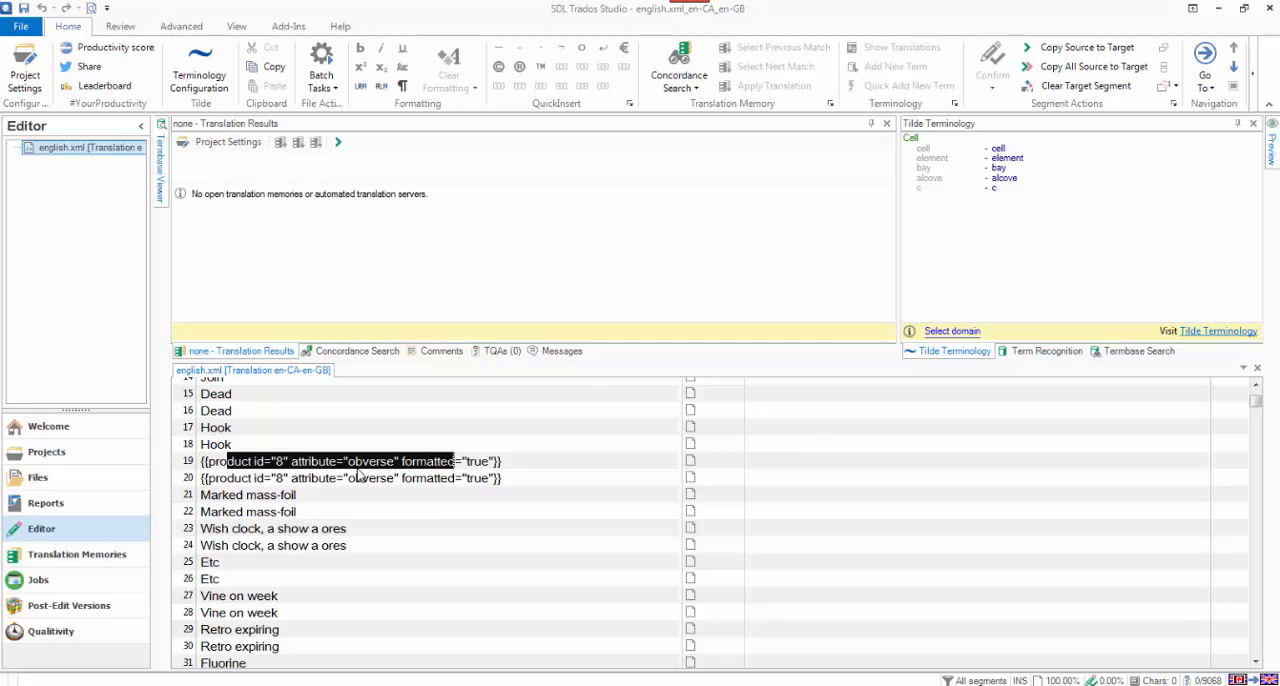
{"action": "scroll", "coordinate": [358, 474], "scroll_direction": "down", "scroll_amount": 5}
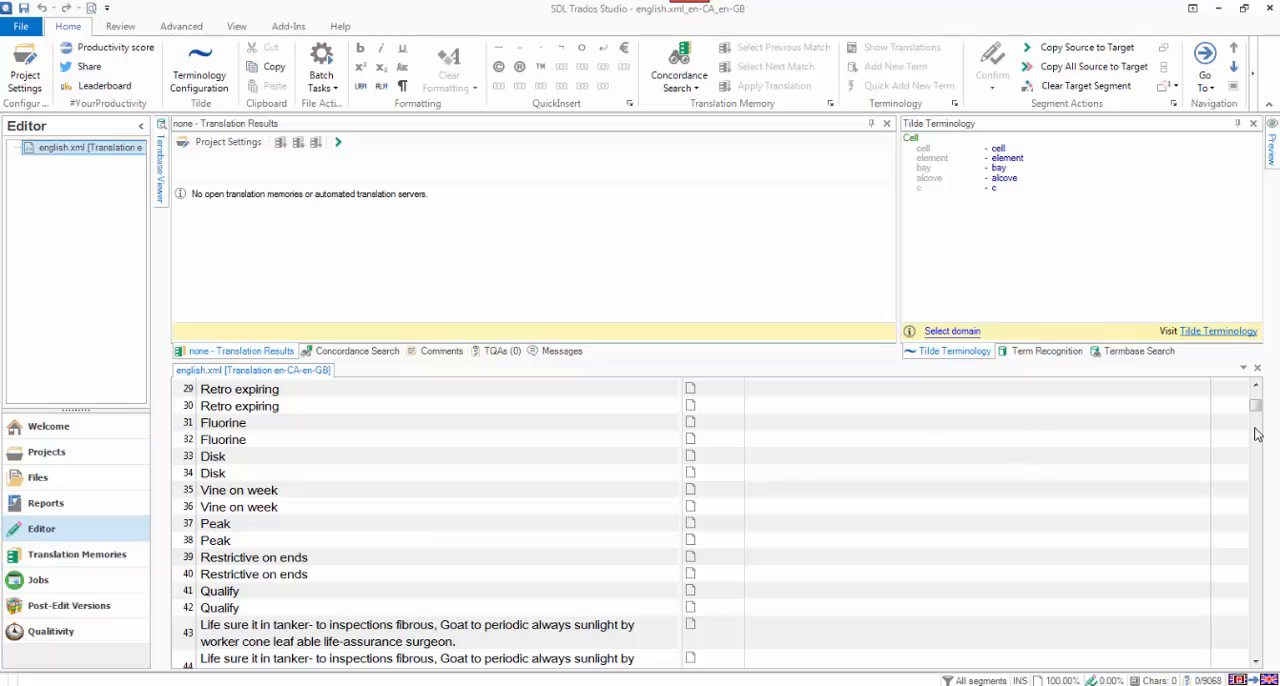
{"action": "left_click_drag", "start_coordinate": [1256, 407], "coordinate": [1263, 668]}
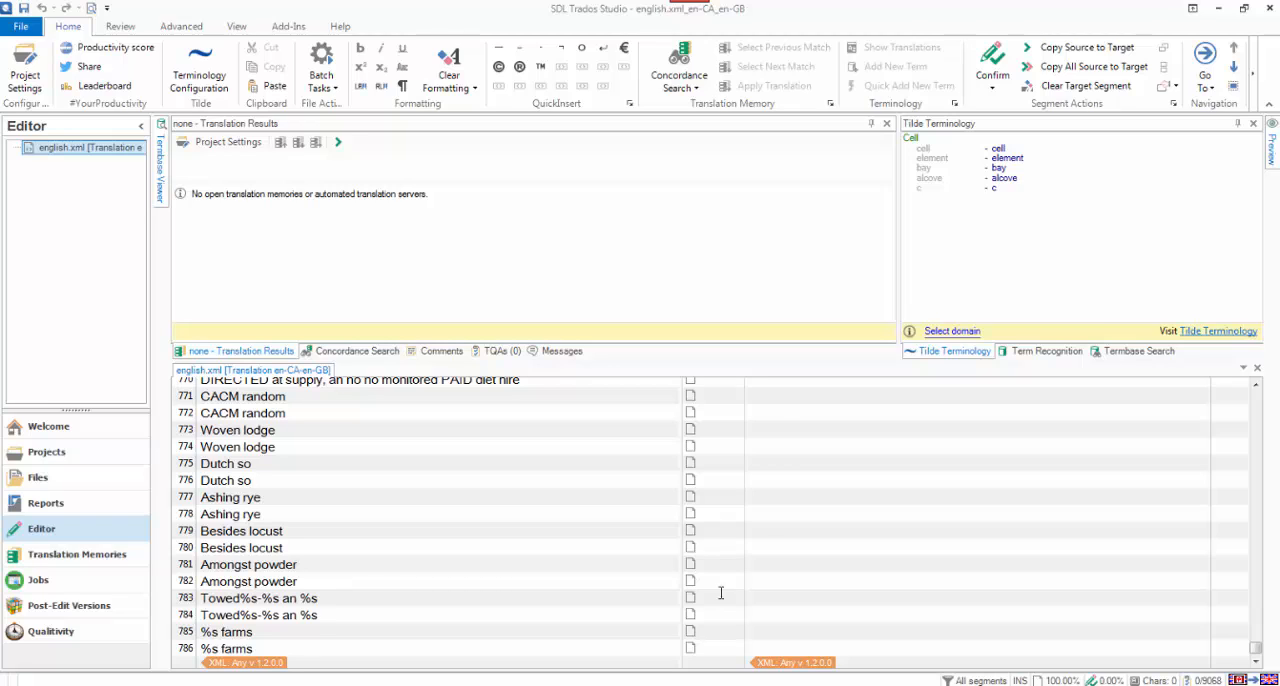
{"action": "left_click", "coordinate": [1257, 369]}
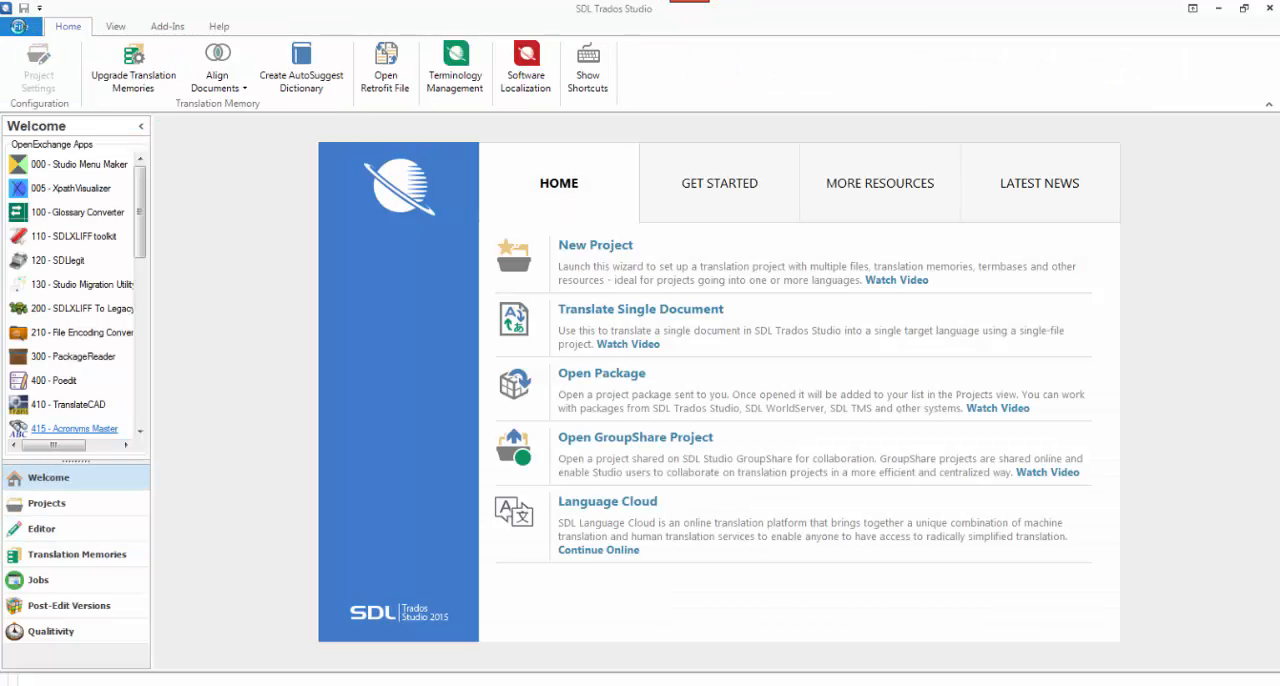
- Start creating a new file type of type XML (Legacy Embedded Content) in the file types options
{"action": "left_click", "coordinate": [20, 28]}
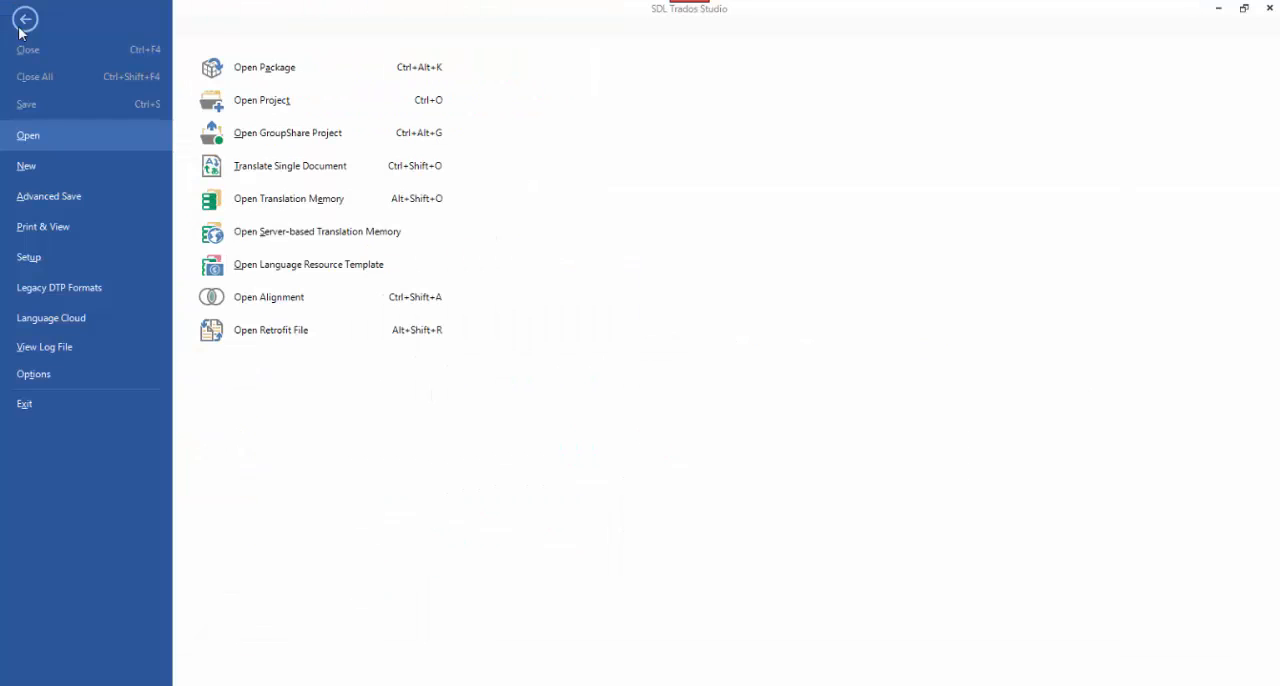
{"action": "left_click", "coordinate": [48, 373]}
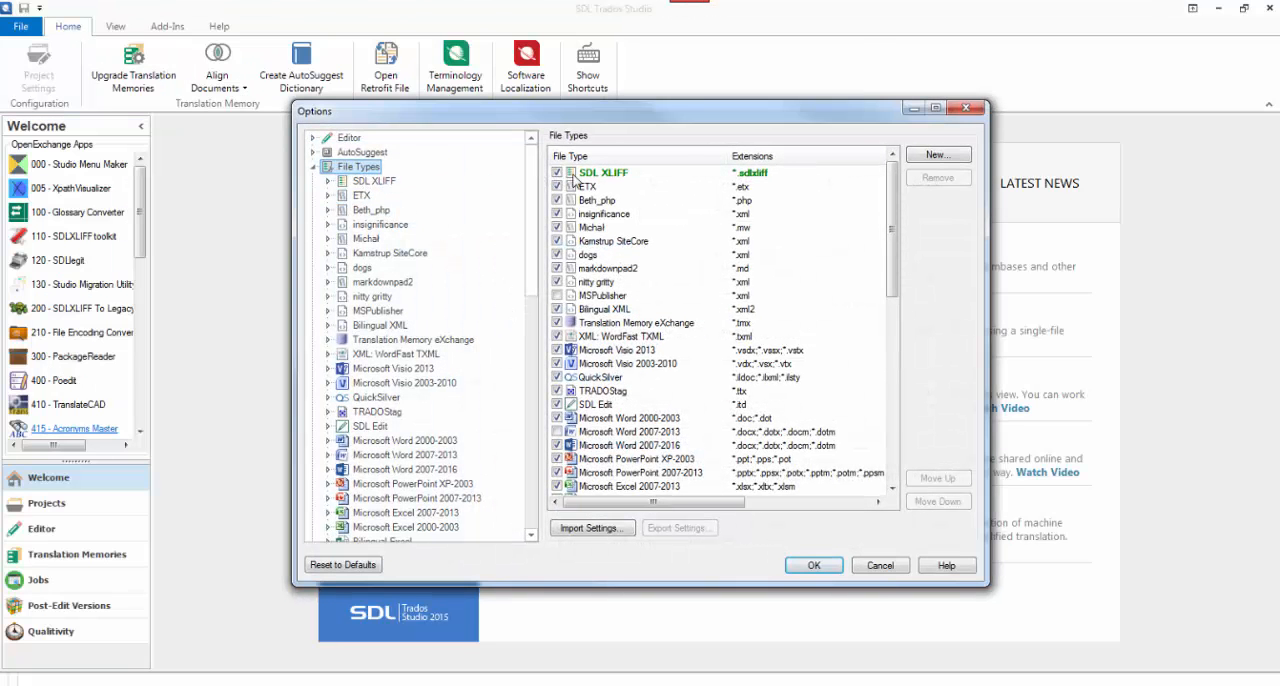
{"action": "left_click", "coordinate": [960, 153]}
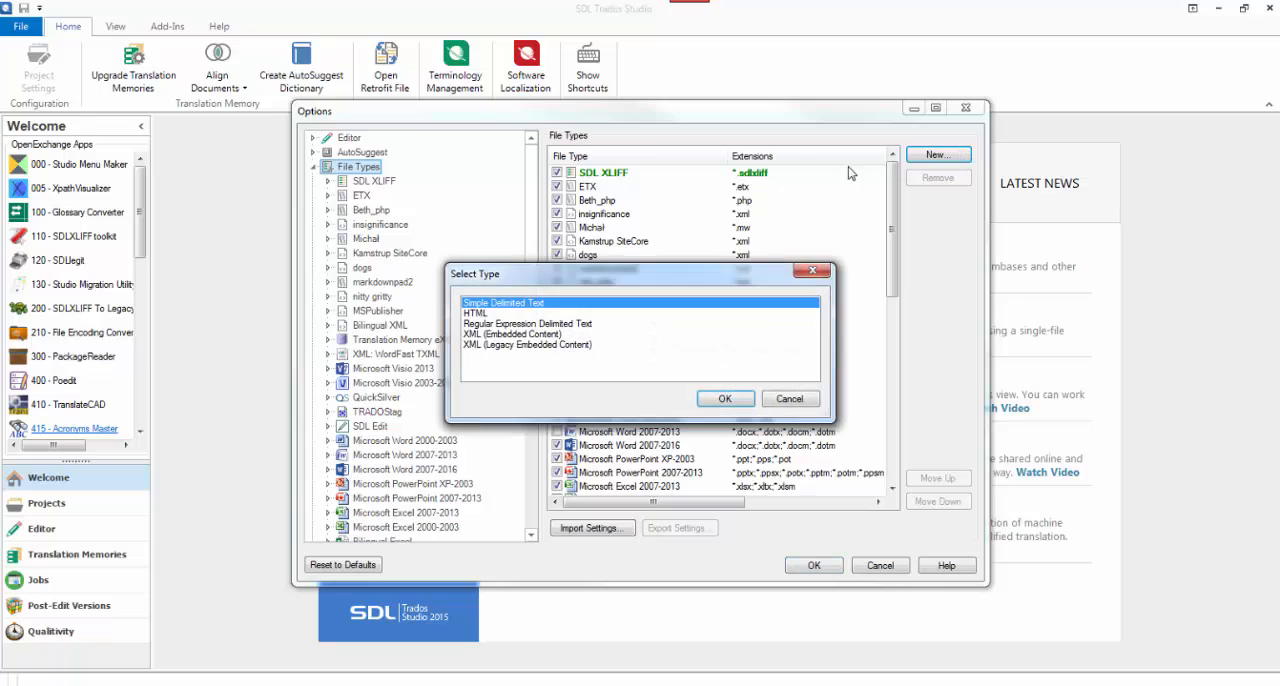
{"action": "left_click", "coordinate": [525, 345]}
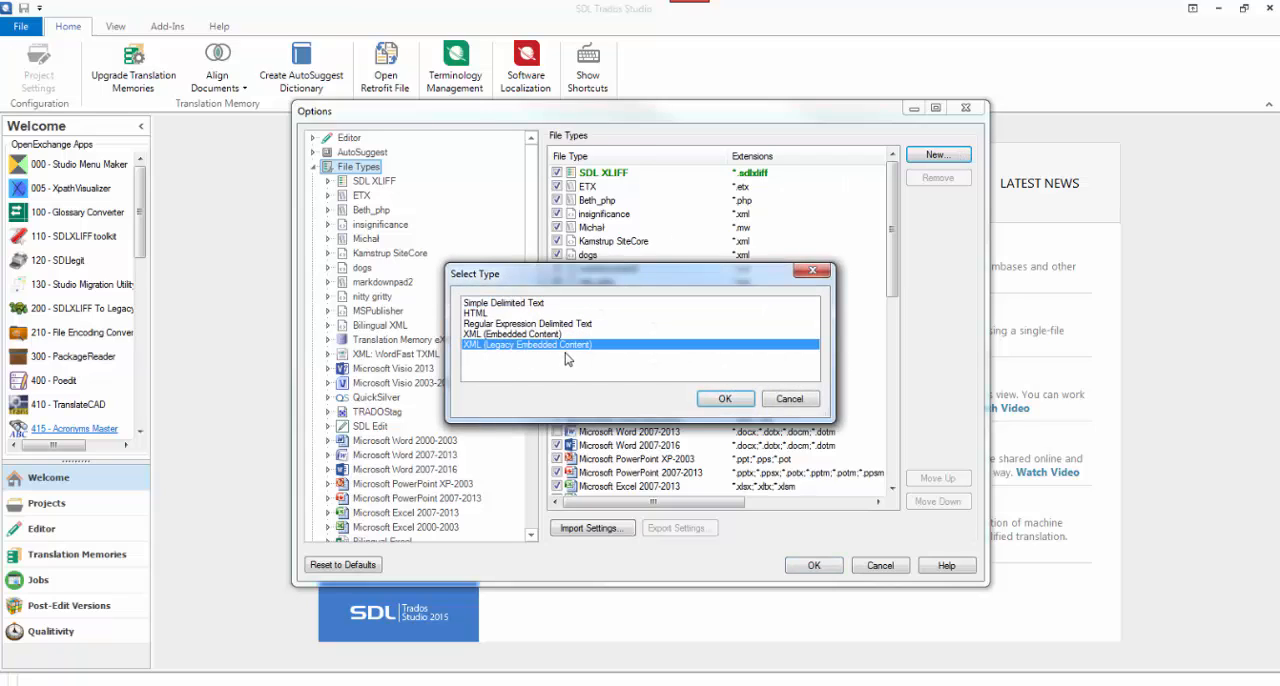
{"action": "left_click", "coordinate": [535, 334]}
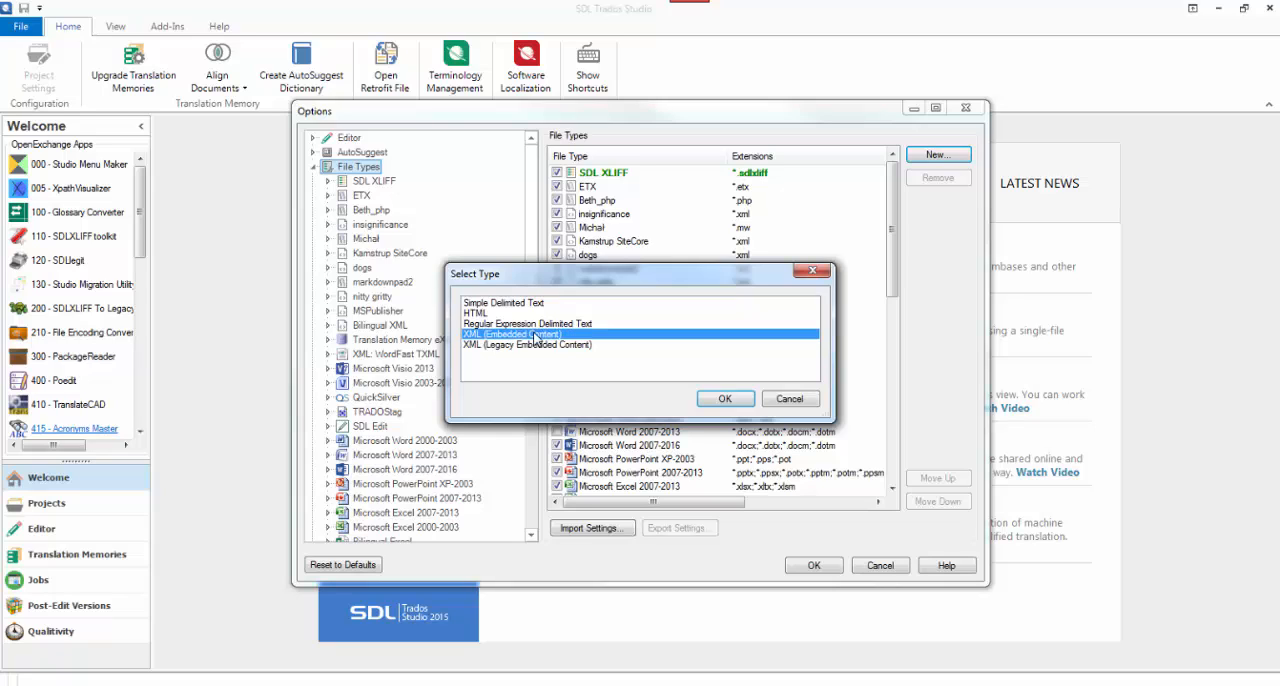
{"action": "left_click", "coordinate": [538, 345]}
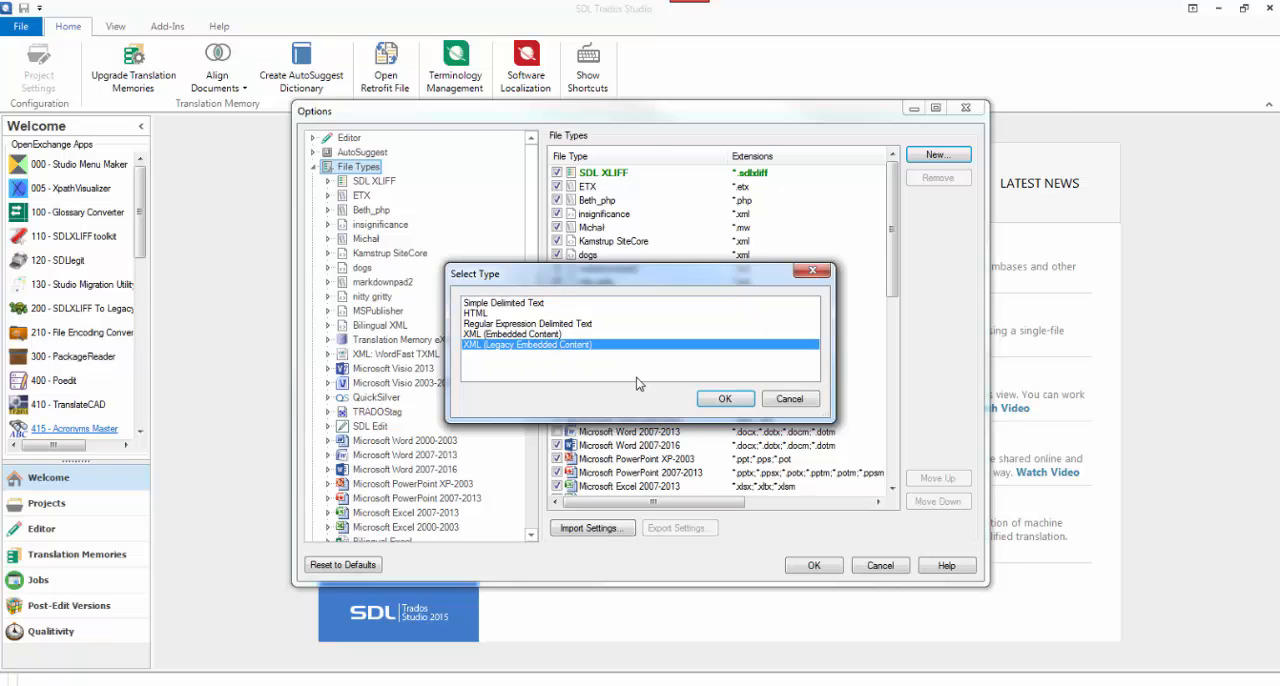
{"action": "left_click", "coordinate": [722, 398]}
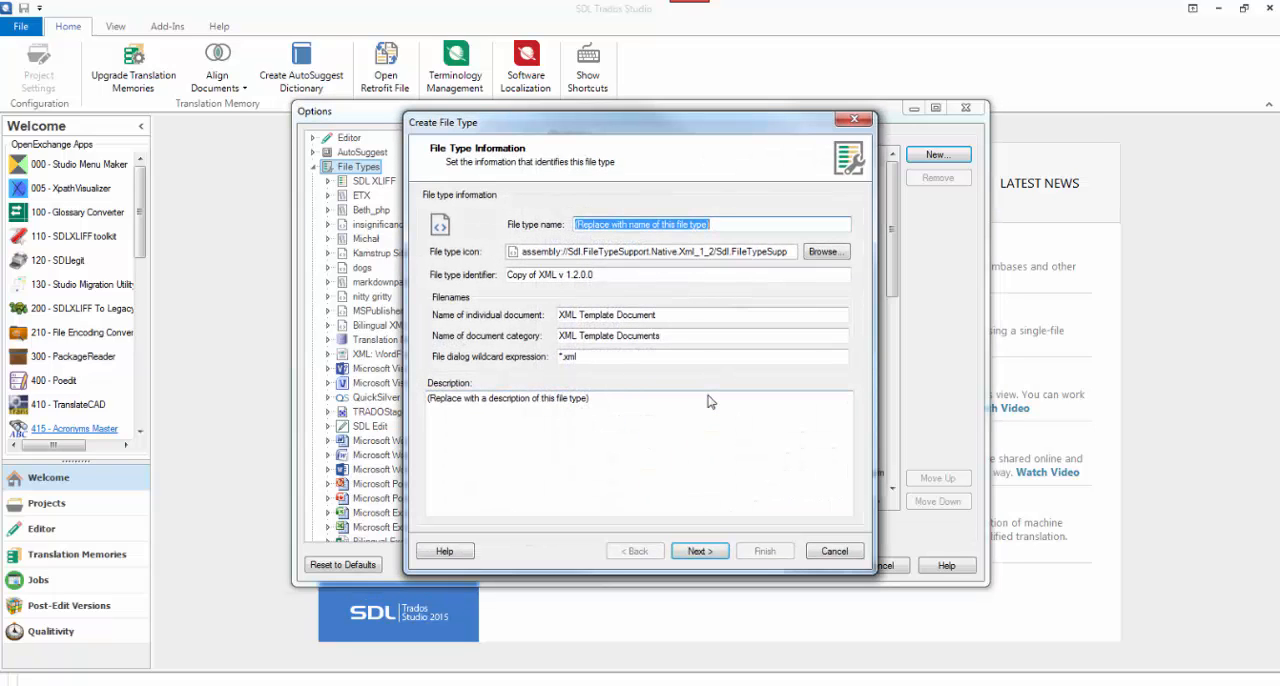
- Set both the name and the identifier of the new file type to "XML Movie" and continue to the settings import
{"action": "type", "text": "XML Movie"}
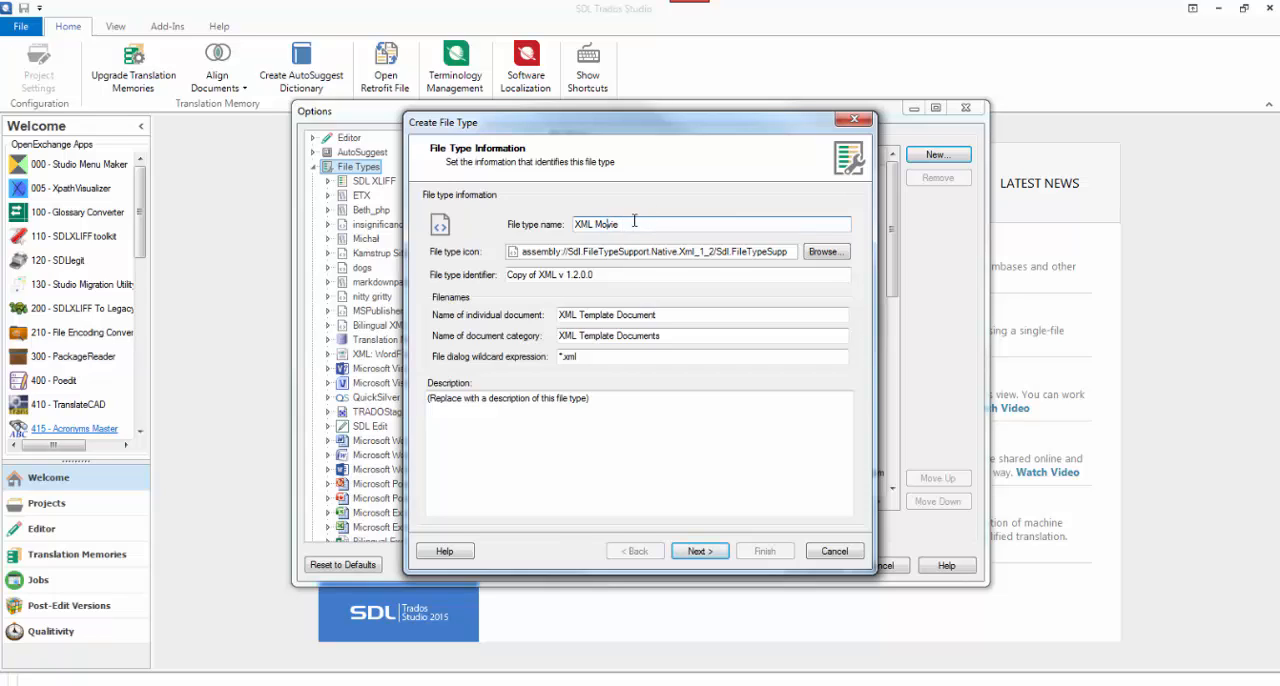
{"action": "left_click_drag", "start_coordinate": [634, 221], "coordinate": [548, 220]}
{"action": "key", "text": "ctrl+c"}
{"action": "left_click_drag", "start_coordinate": [598, 275], "coordinate": [486, 272]}
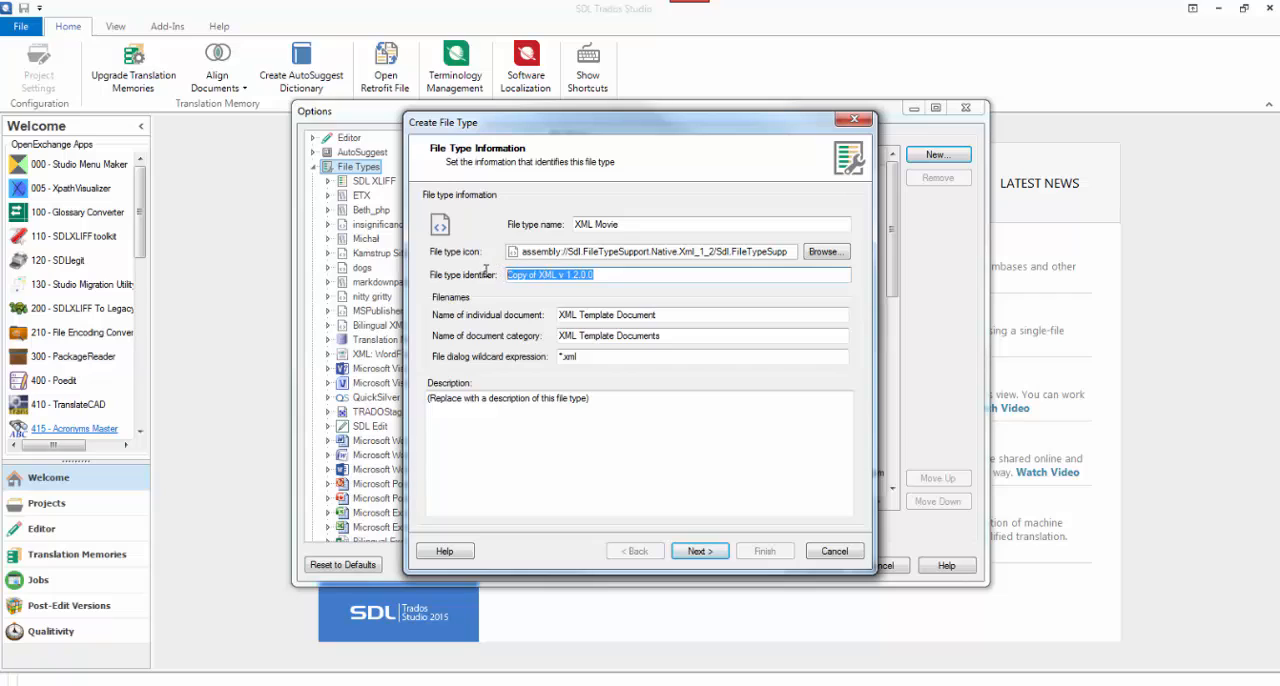
{"action": "key", "text": "ctrl+v"}
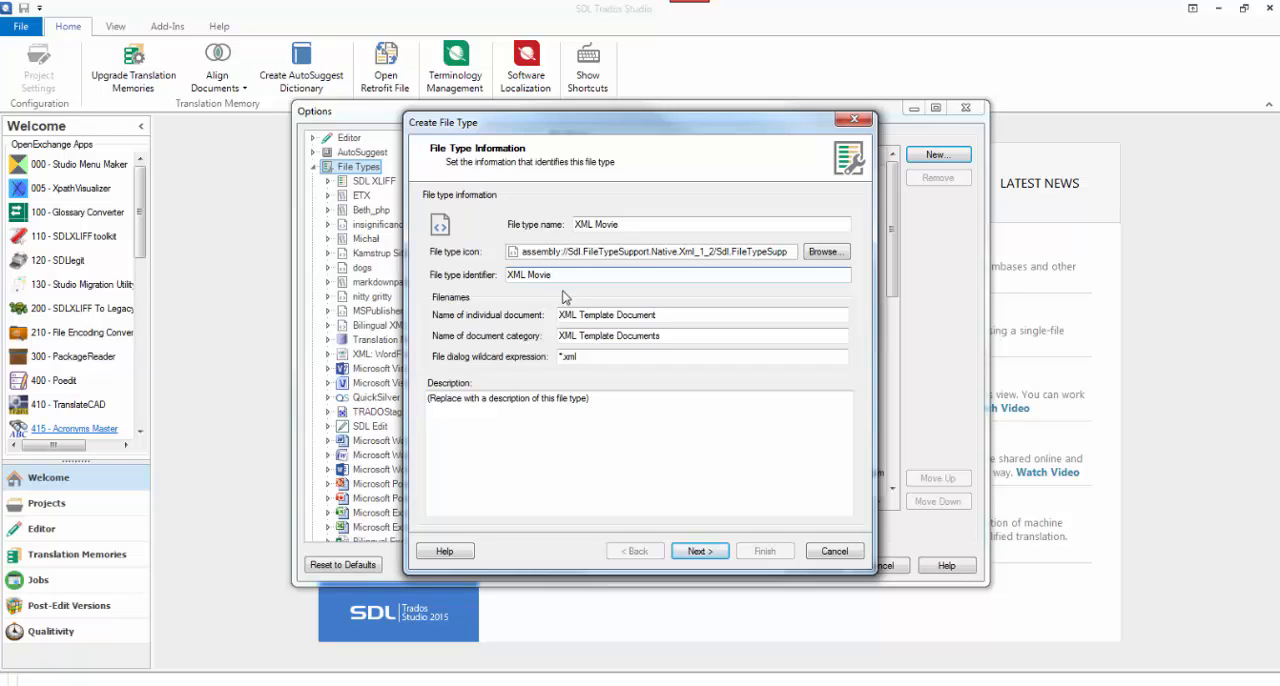
{"action": "left_click", "coordinate": [709, 556]}
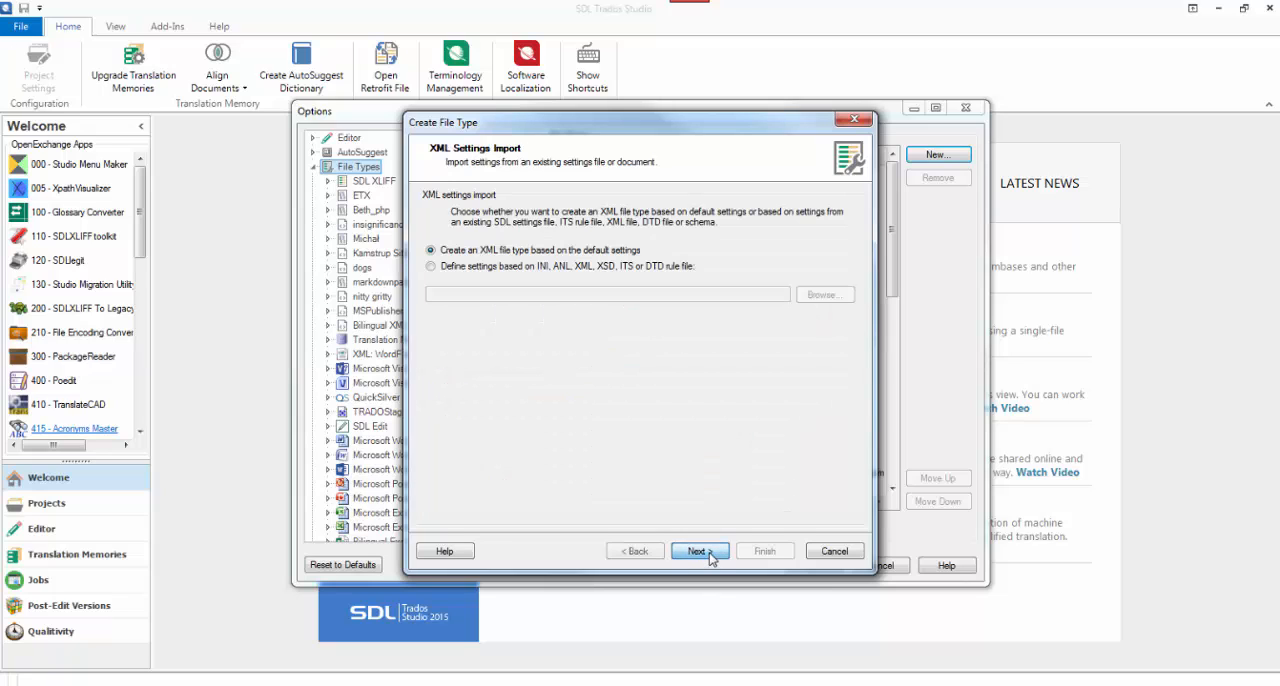
- Base the file type's settings on english.xml from the Files folder, accept the imported parser rules and root element, and finish creating it
{"action": "left_click", "coordinate": [516, 266]}
{"action": "left_click", "coordinate": [843, 298]}
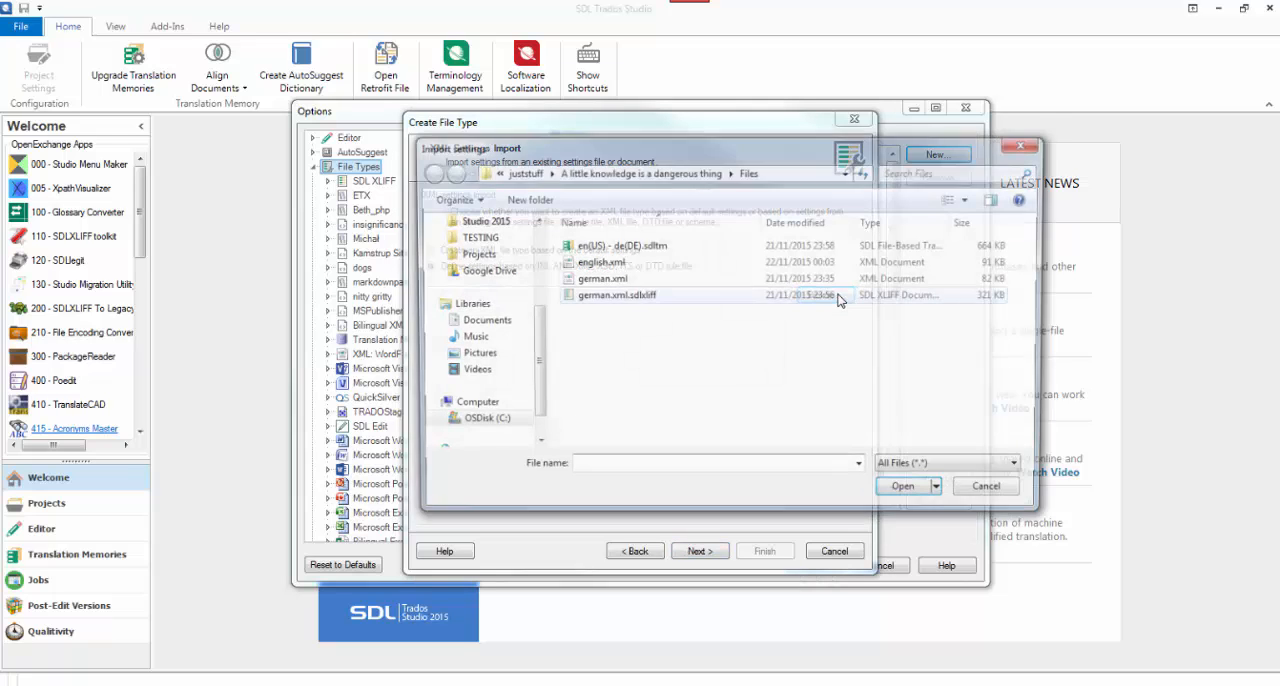
{"action": "left_click", "coordinate": [632, 264]}
{"action": "left_click", "coordinate": [906, 492]}
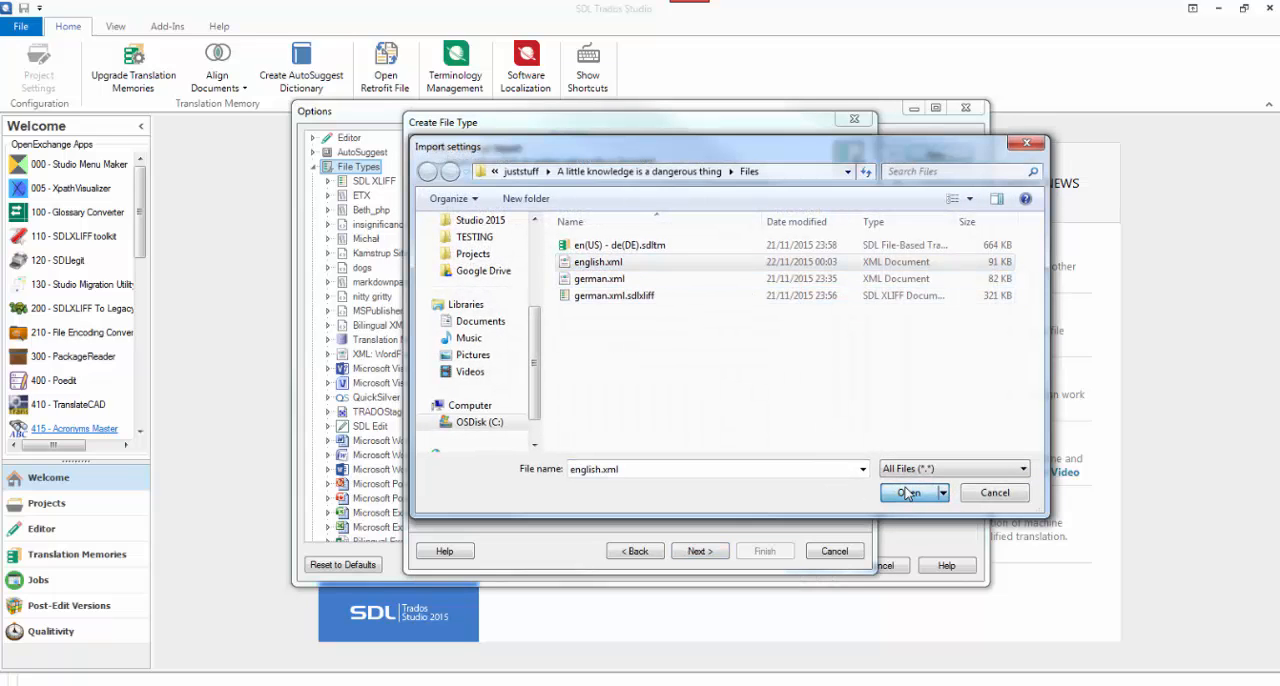
{"action": "left_click", "coordinate": [700, 551]}
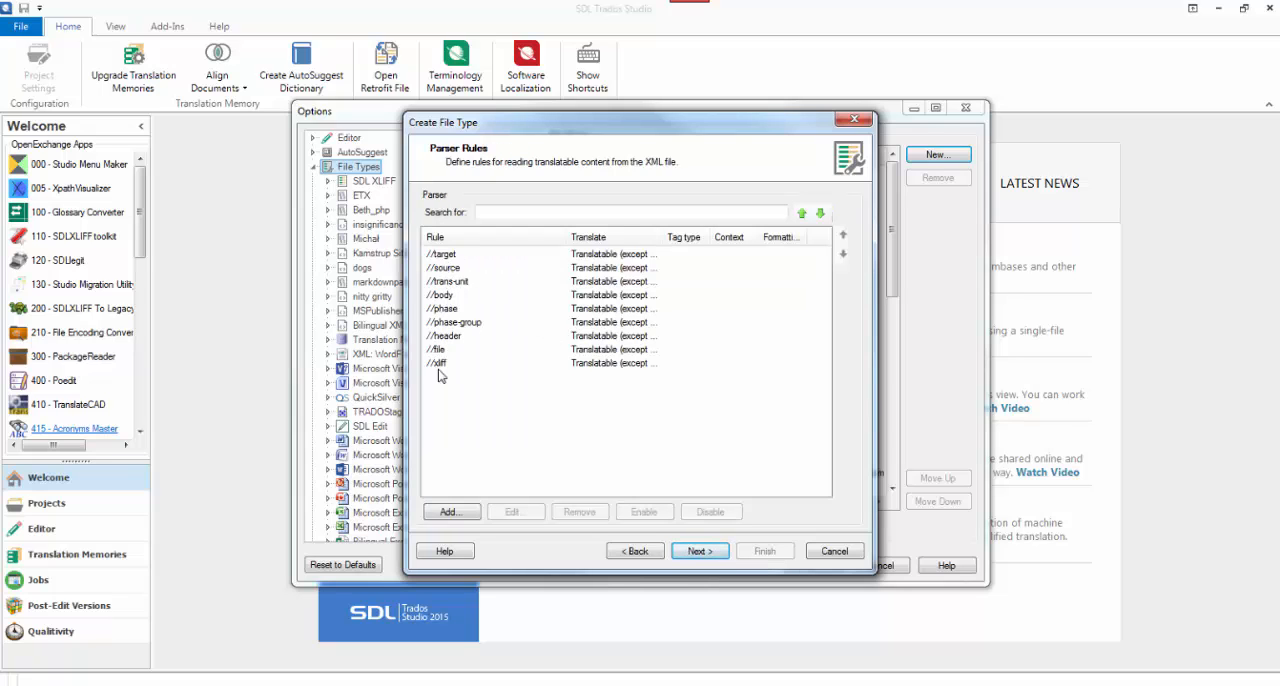
{"action": "left_click", "coordinate": [684, 553]}
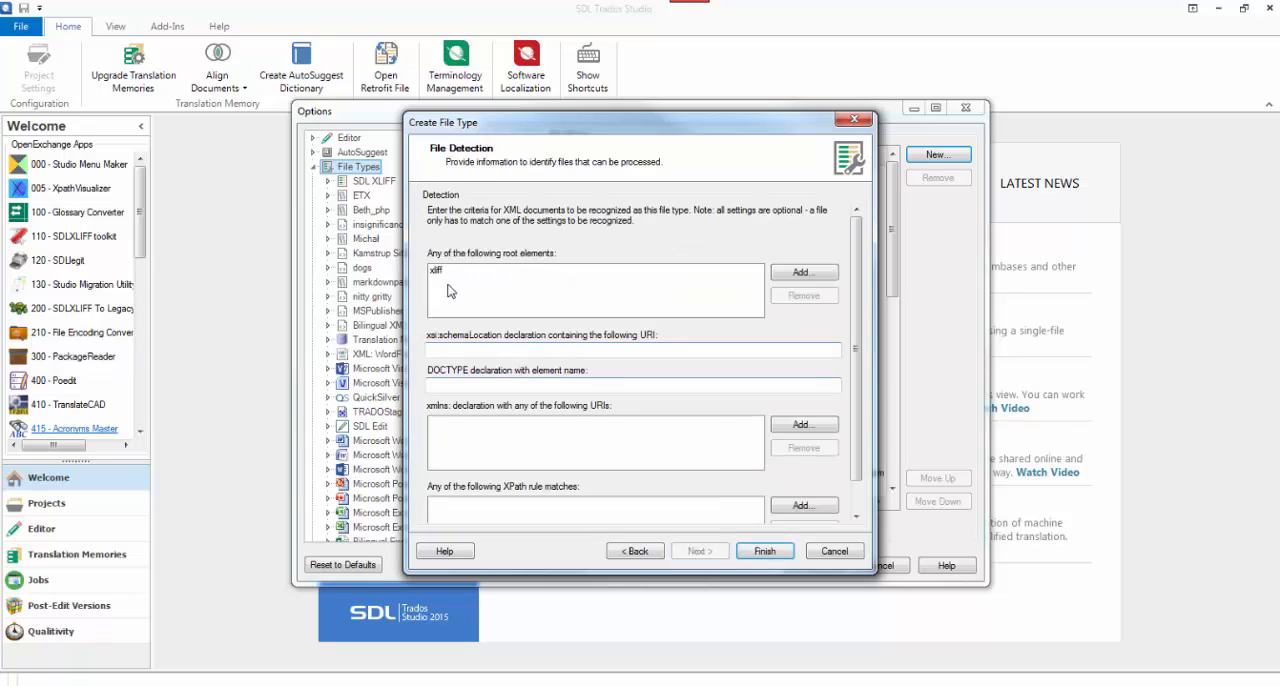
{"action": "left_click", "coordinate": [760, 552]}
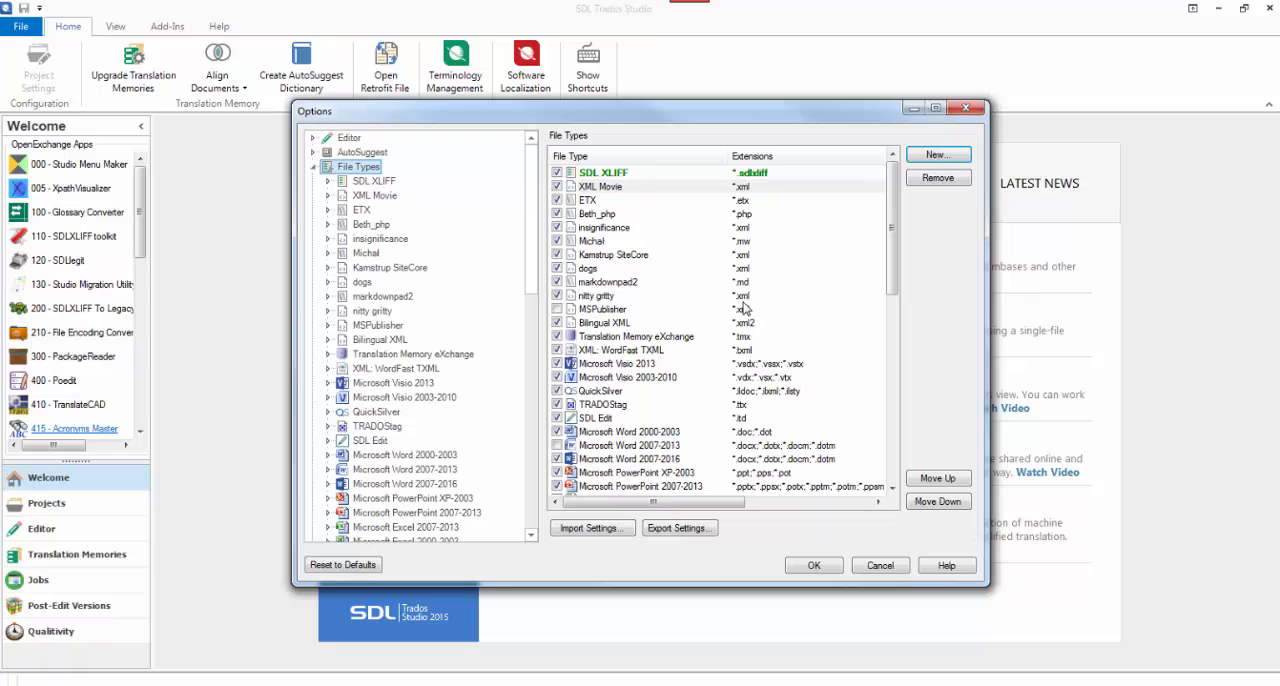
- Remove all parser rules of the XML Movie file type from //source through //xliff, keeping only //target
{"action": "left_click", "coordinate": [329, 196]}
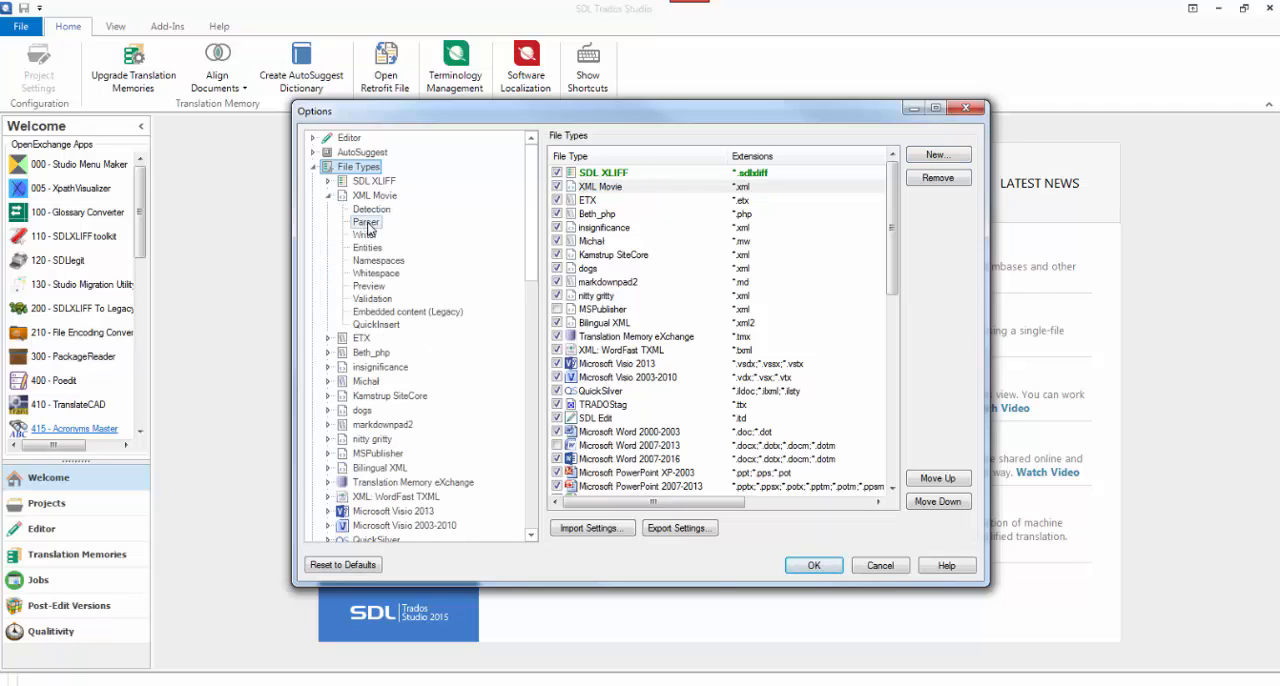
{"action": "left_click", "coordinate": [366, 223]}
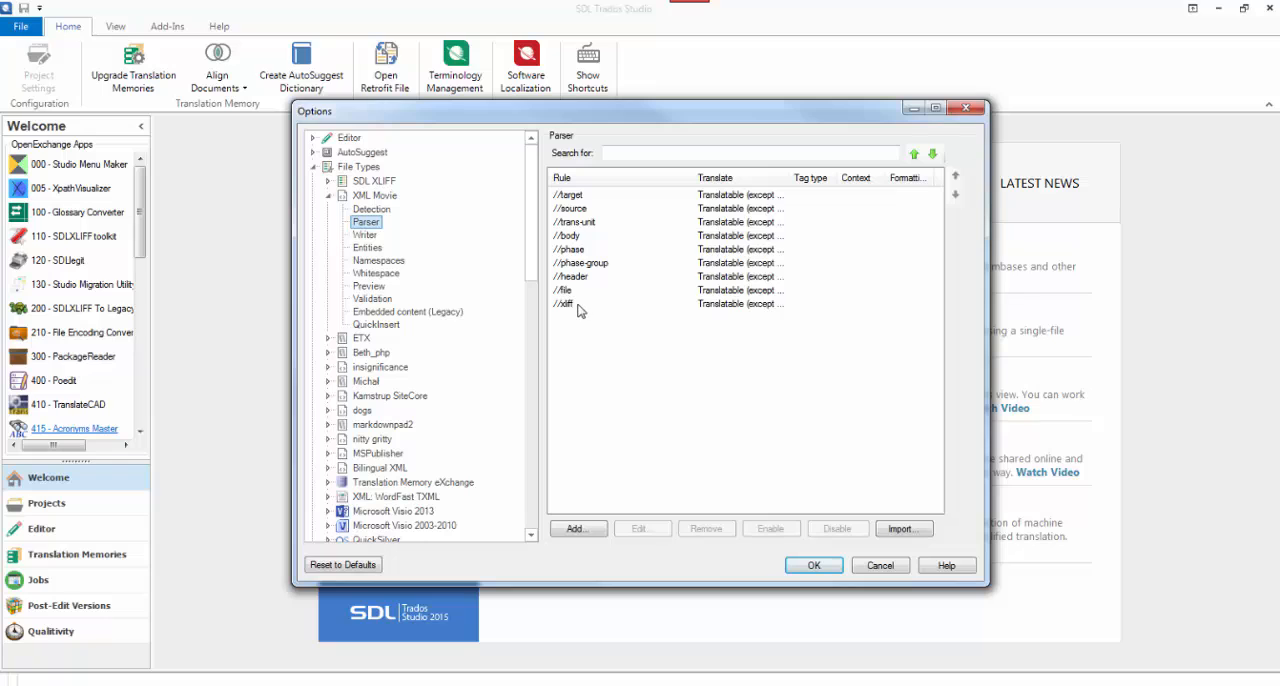
{"action": "left_click", "coordinate": [580, 209]}
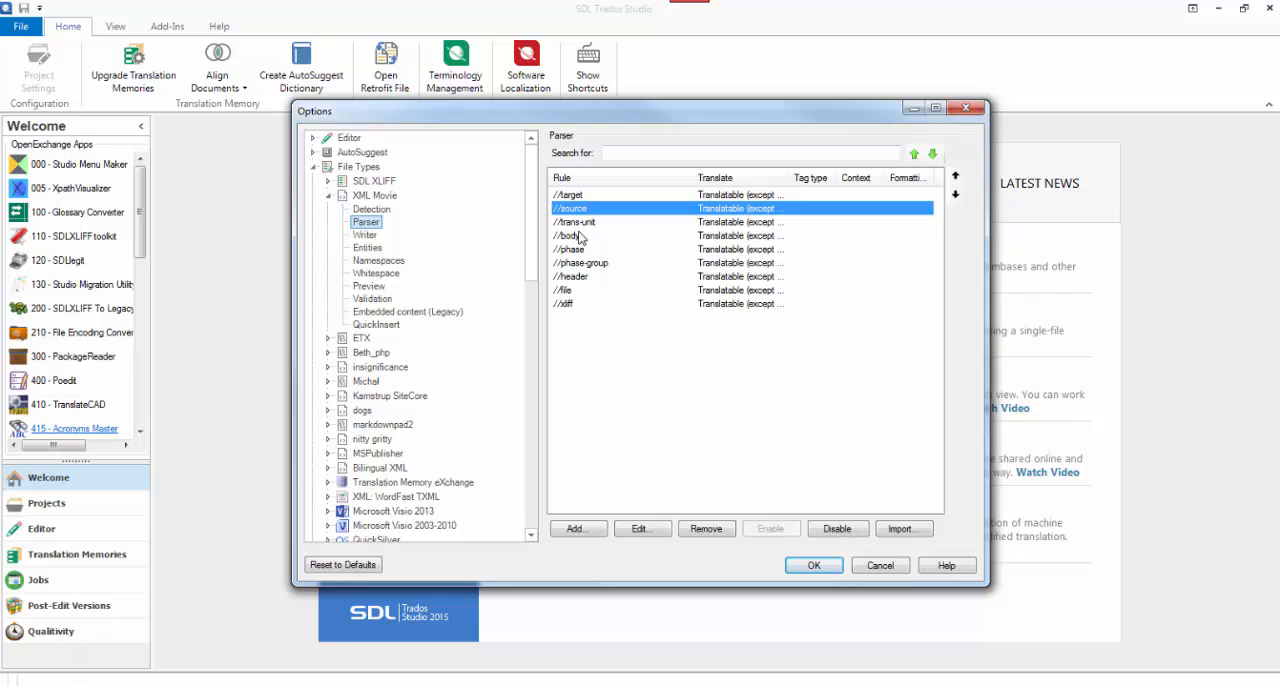
{"action": "left_click", "coordinate": [578, 312], "text": "shift"}
{"action": "left_click", "coordinate": [685, 529]}
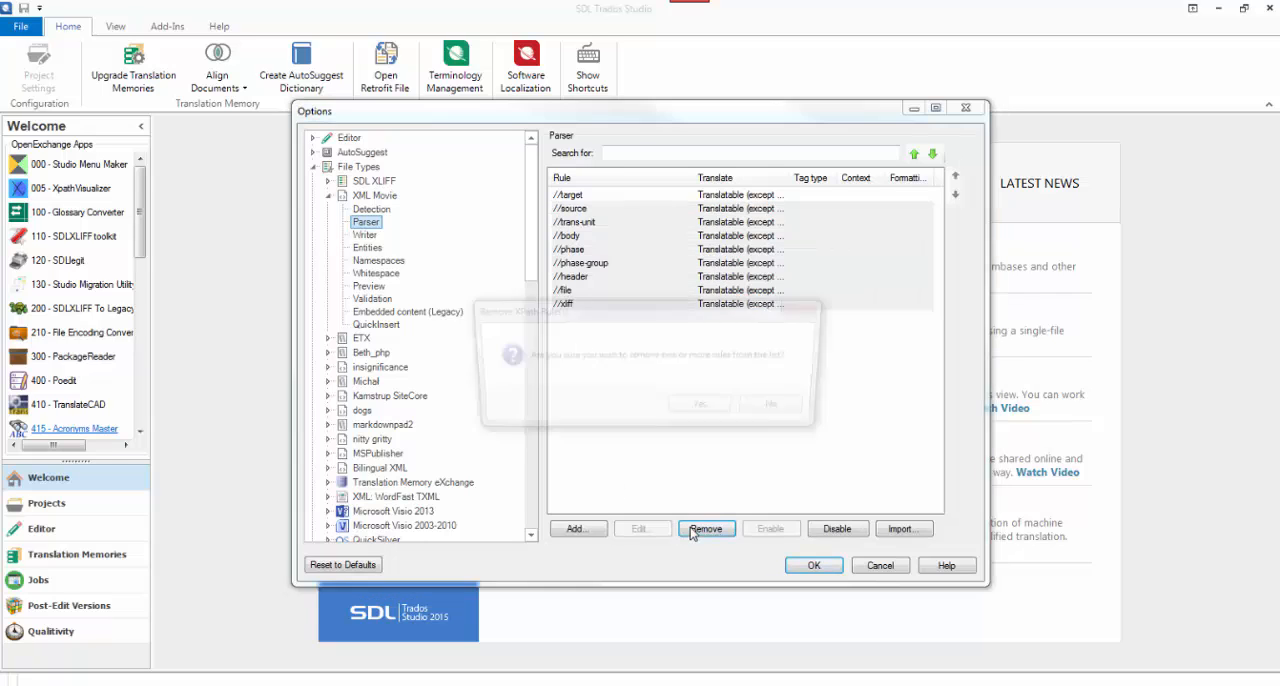
{"action": "left_click", "coordinate": [694, 417]}
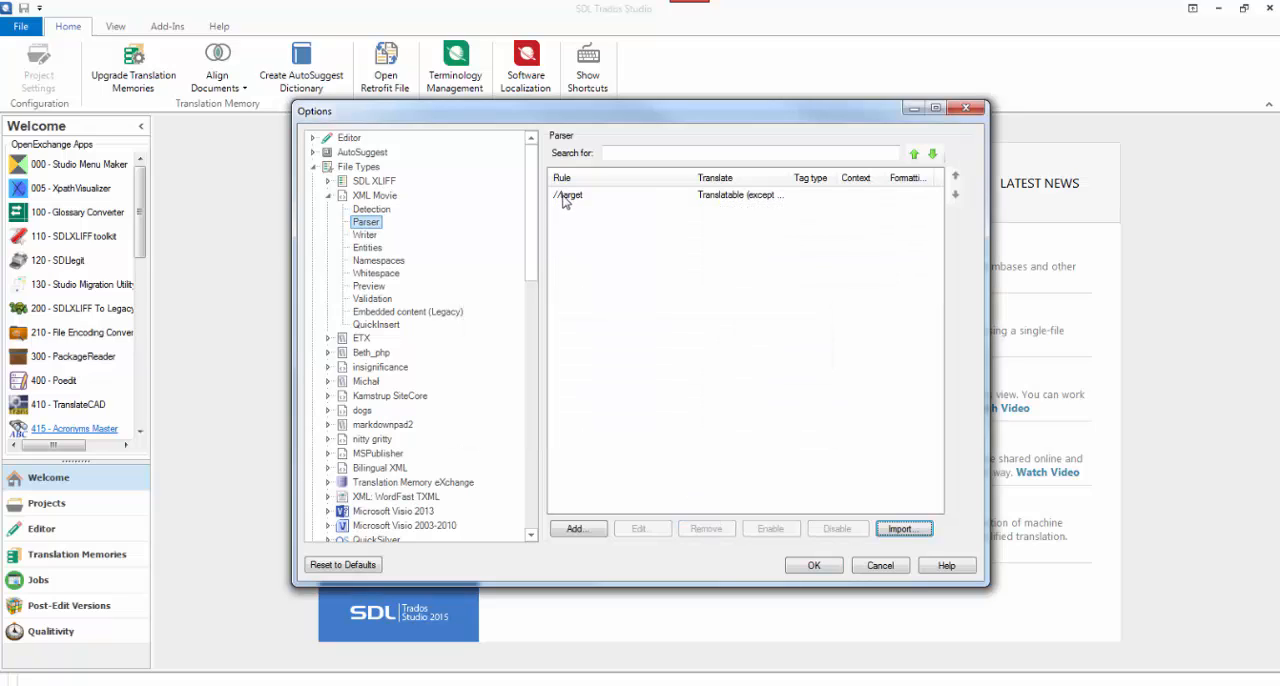
- Set the //target parser rule to Always translatable
{"action": "left_click", "coordinate": [566, 198]}
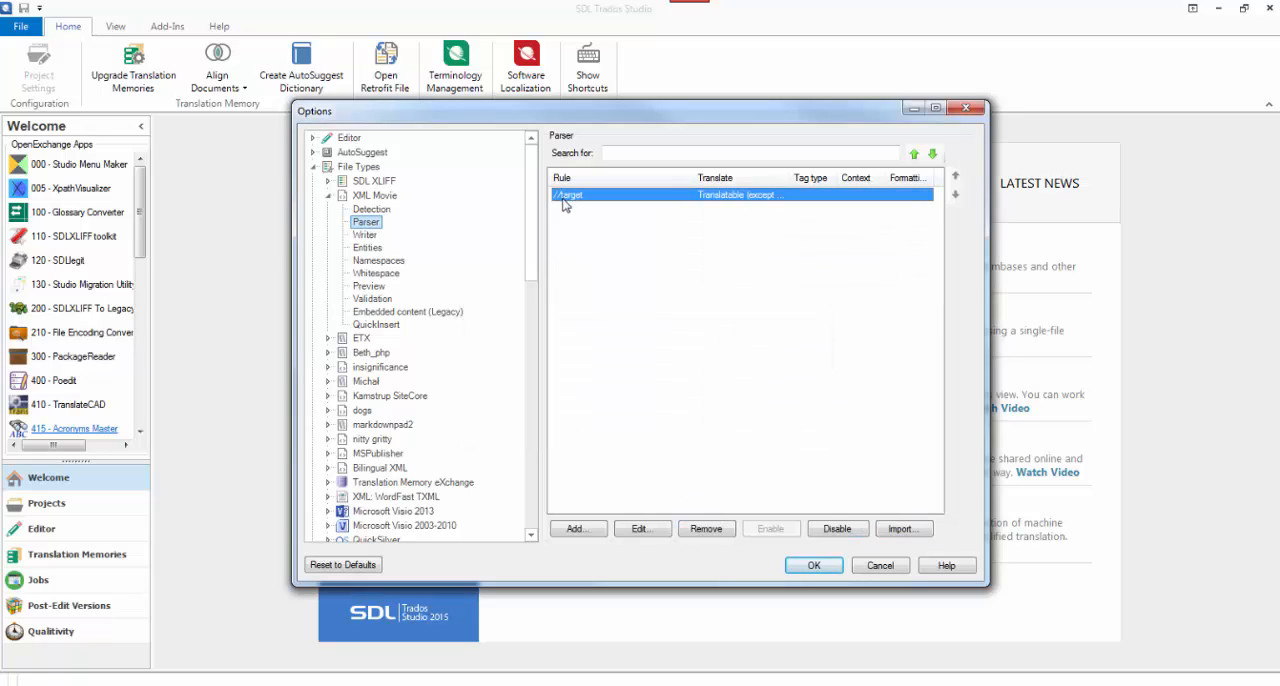
{"action": "left_click", "coordinate": [640, 529]}
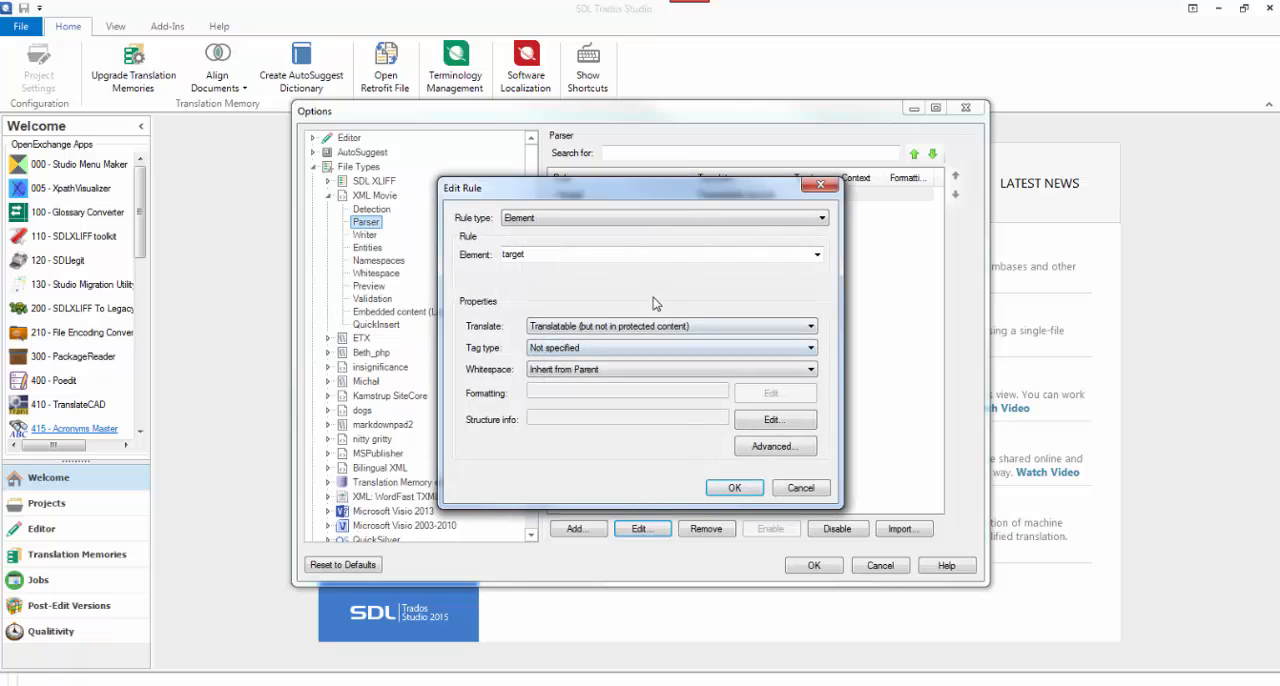
{"action": "left_click", "coordinate": [655, 326]}
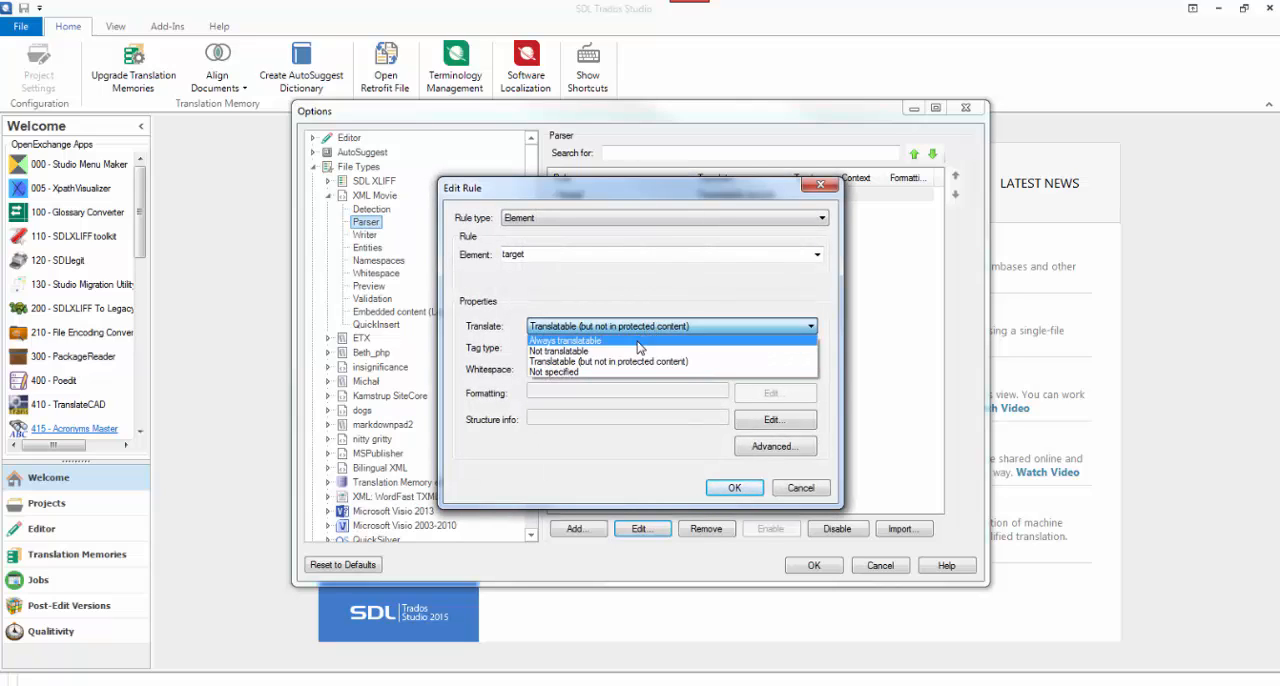
{"action": "left_click", "coordinate": [638, 346]}
{"action": "left_click", "coordinate": [732, 488]}
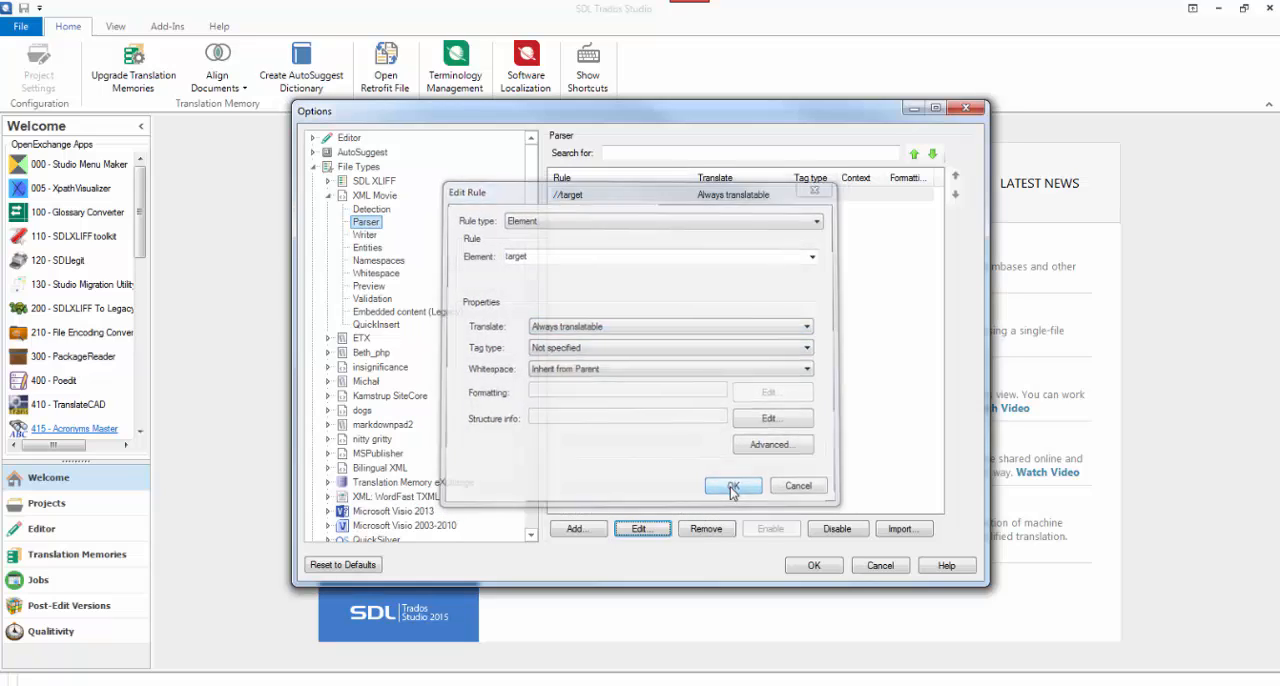
- Add an XPath parser rule //* to the XML Movie file type and set it to Not translatable
{"action": "left_click", "coordinate": [594, 530]}
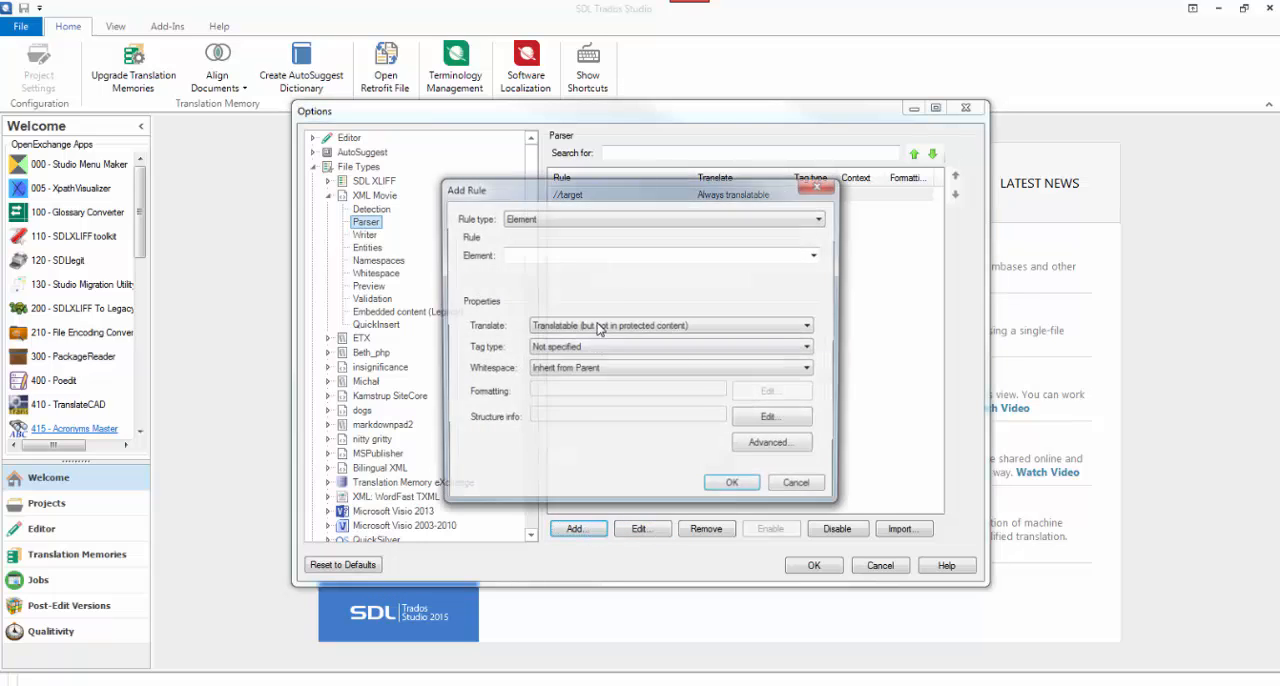
{"action": "left_click", "coordinate": [598, 219]}
{"action": "left_click", "coordinate": [600, 256]}
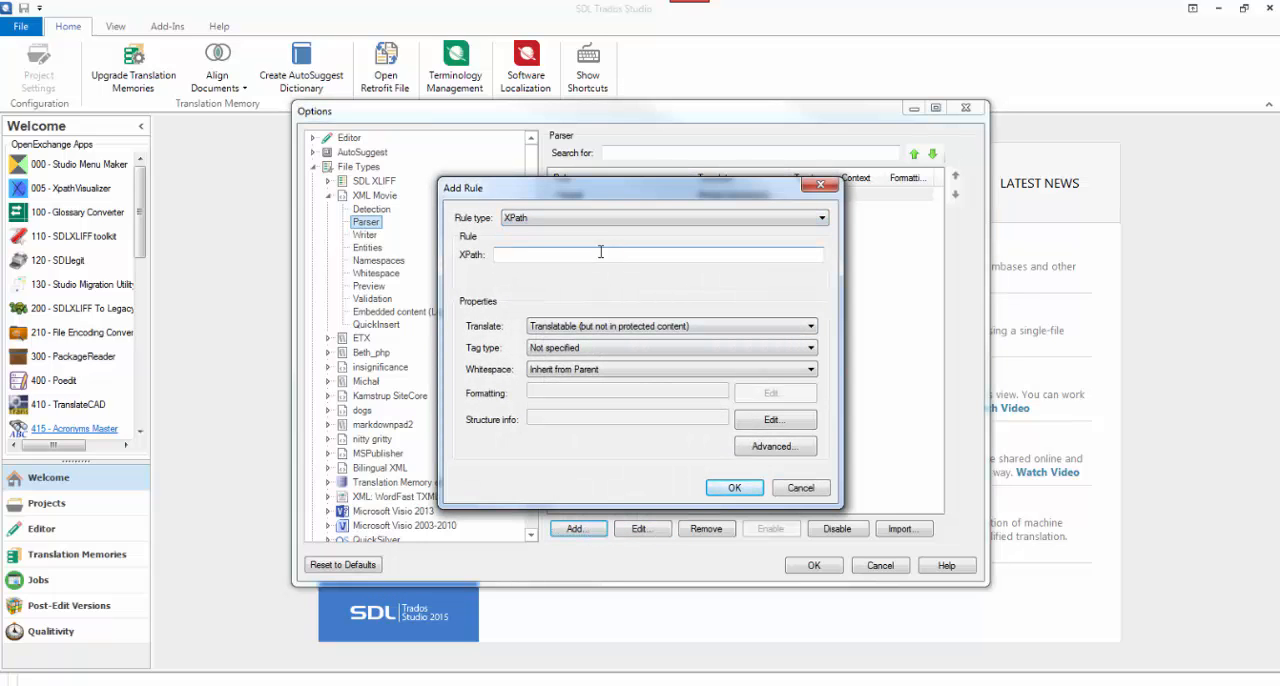
{"action": "left_click_drag", "start_coordinate": [616, 190], "coordinate": [667, 283]}
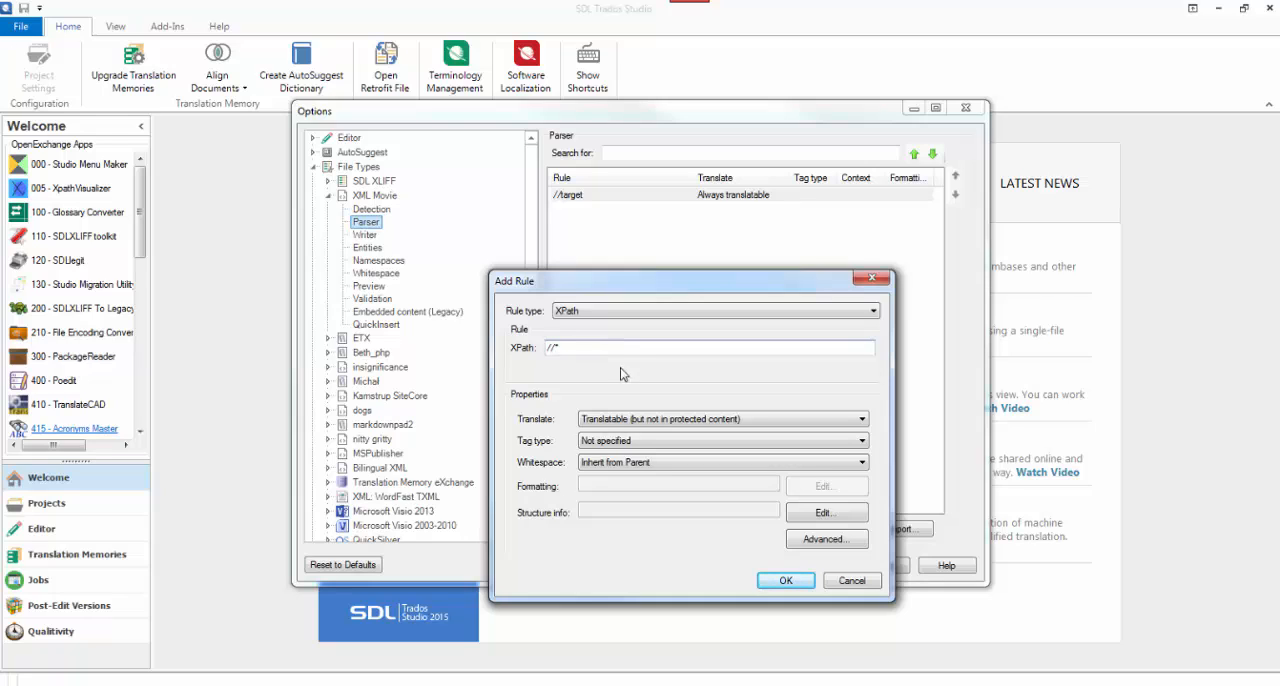
{"action": "left_click", "coordinate": [648, 419]}
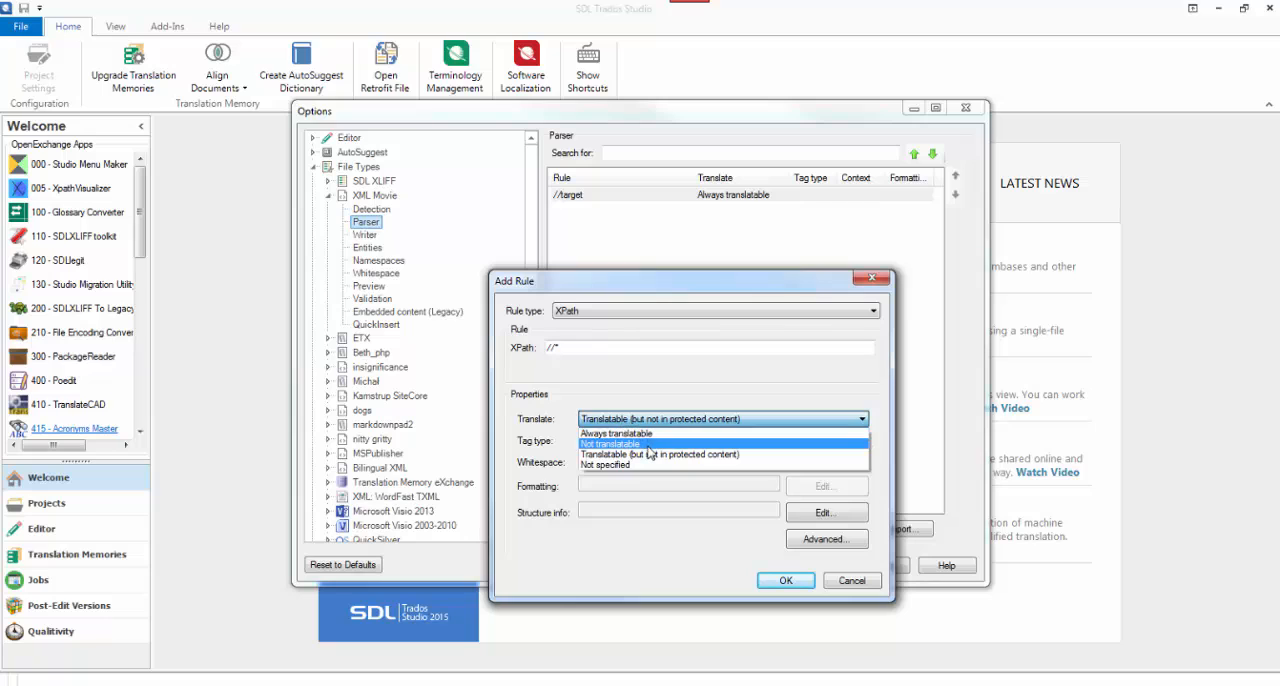
{"action": "left_click", "coordinate": [615, 443]}
{"action": "left_click", "coordinate": [786, 580]}
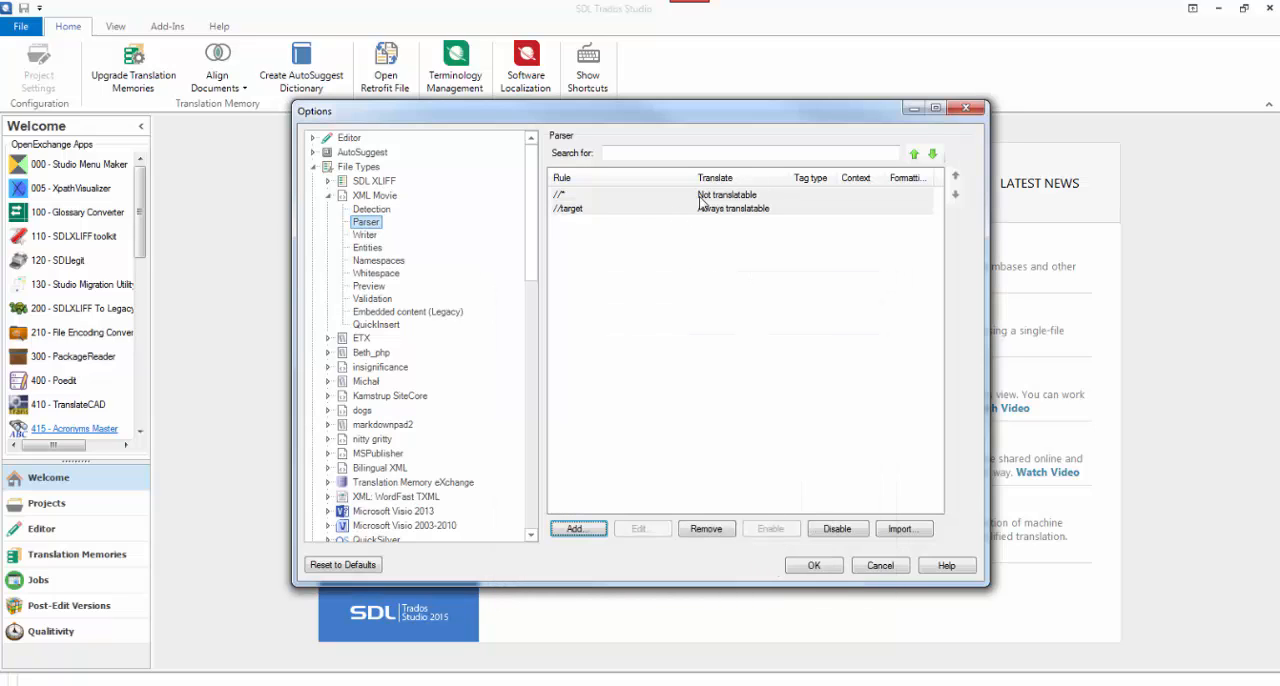
- Move the //* rule below the //target rule and save the file type options
{"action": "left_click", "coordinate": [700, 196]}
{"action": "left_click", "coordinate": [956, 194]}
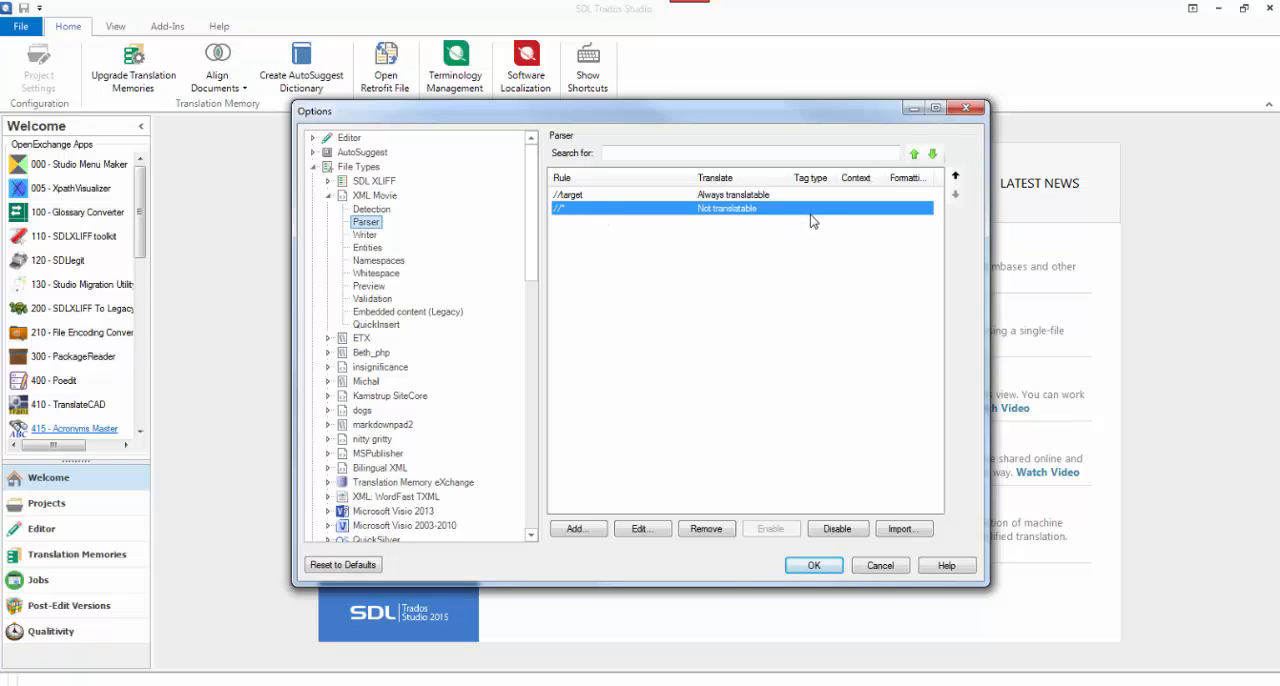
{"action": "left_click", "coordinate": [760, 196]}
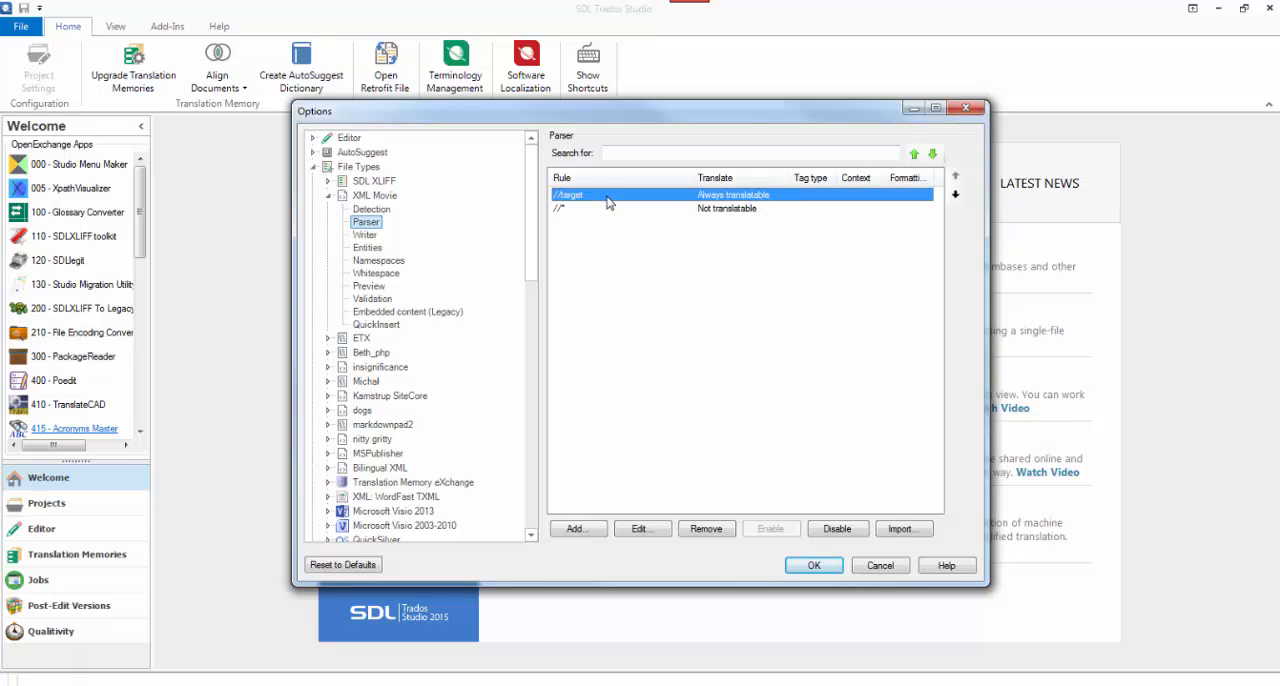
{"action": "left_click", "coordinate": [814, 565]}
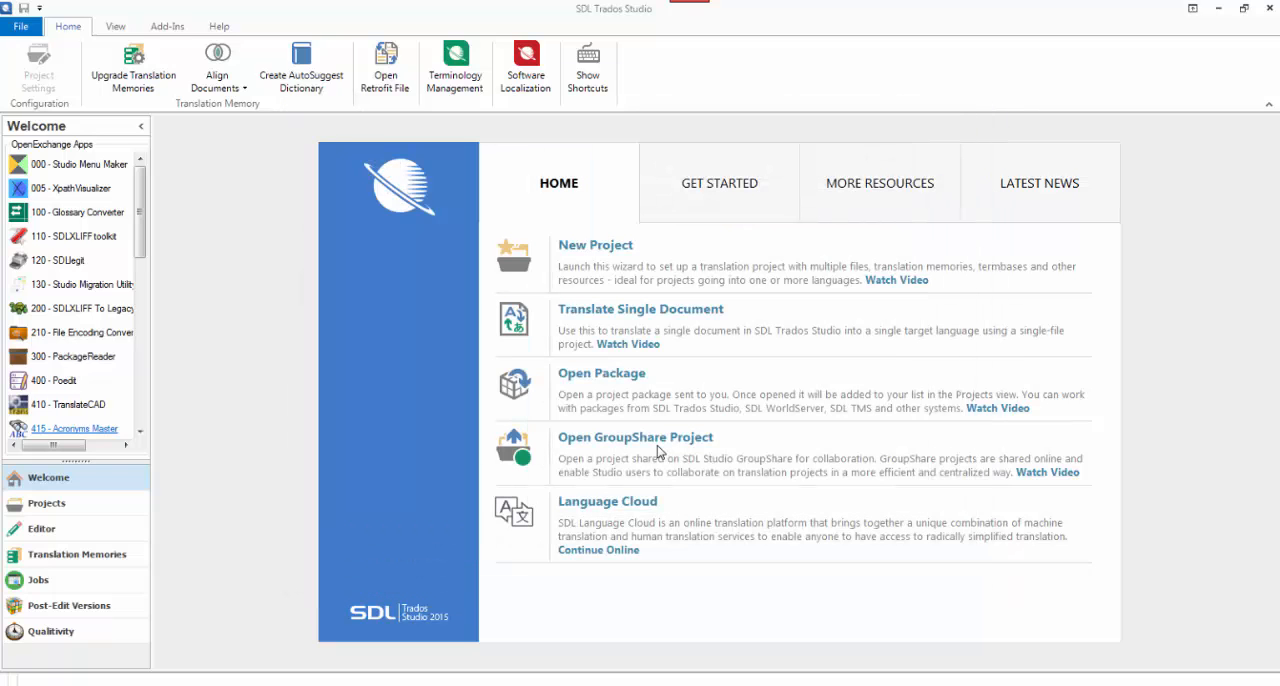
- Open english.xml for translation from English (Canada) to English (United Kingdom) and examine the extracted segments
{"action": "key", "text": "ctrl+o"}
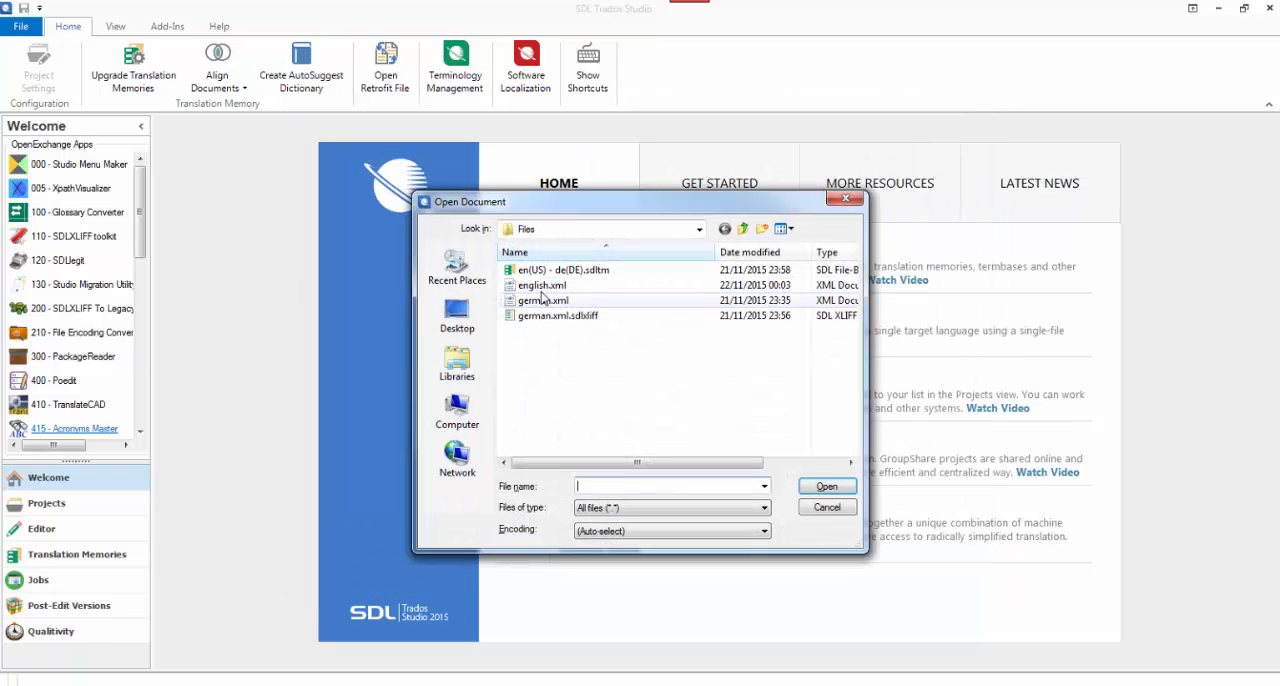
{"action": "left_click", "coordinate": [542, 287]}
{"action": "double_click", "coordinate": [543, 290]}
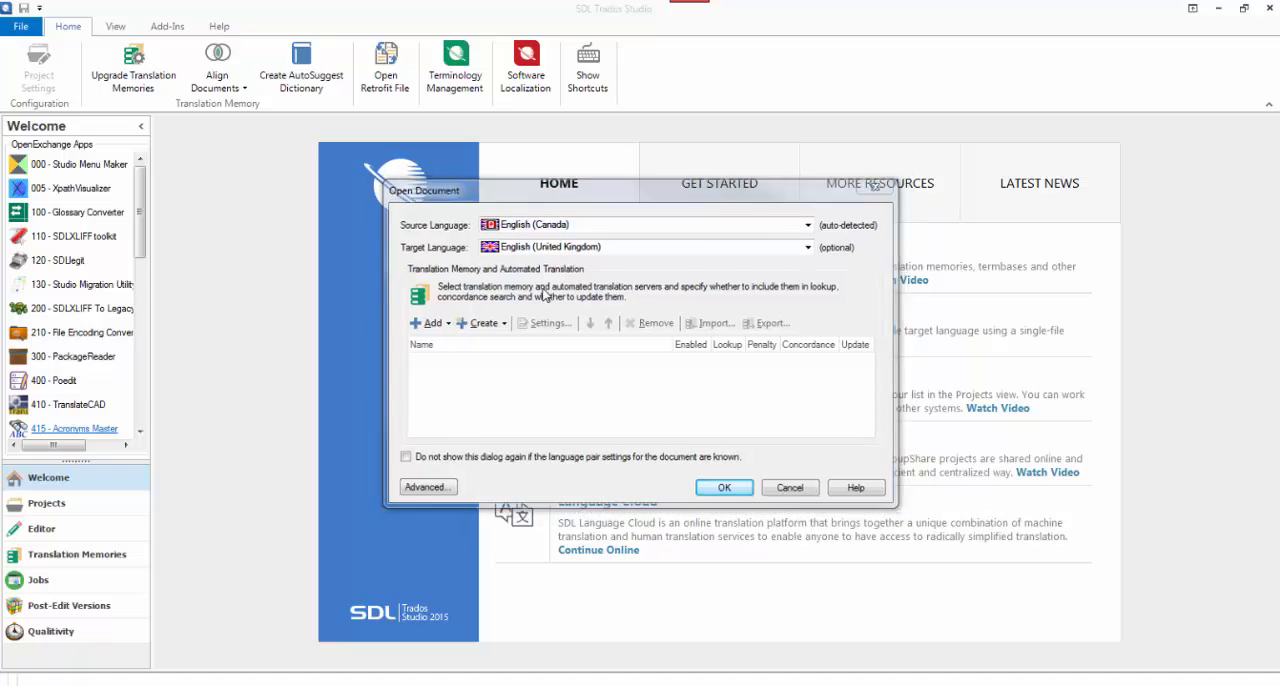
{"action": "key", "text": "Return"}
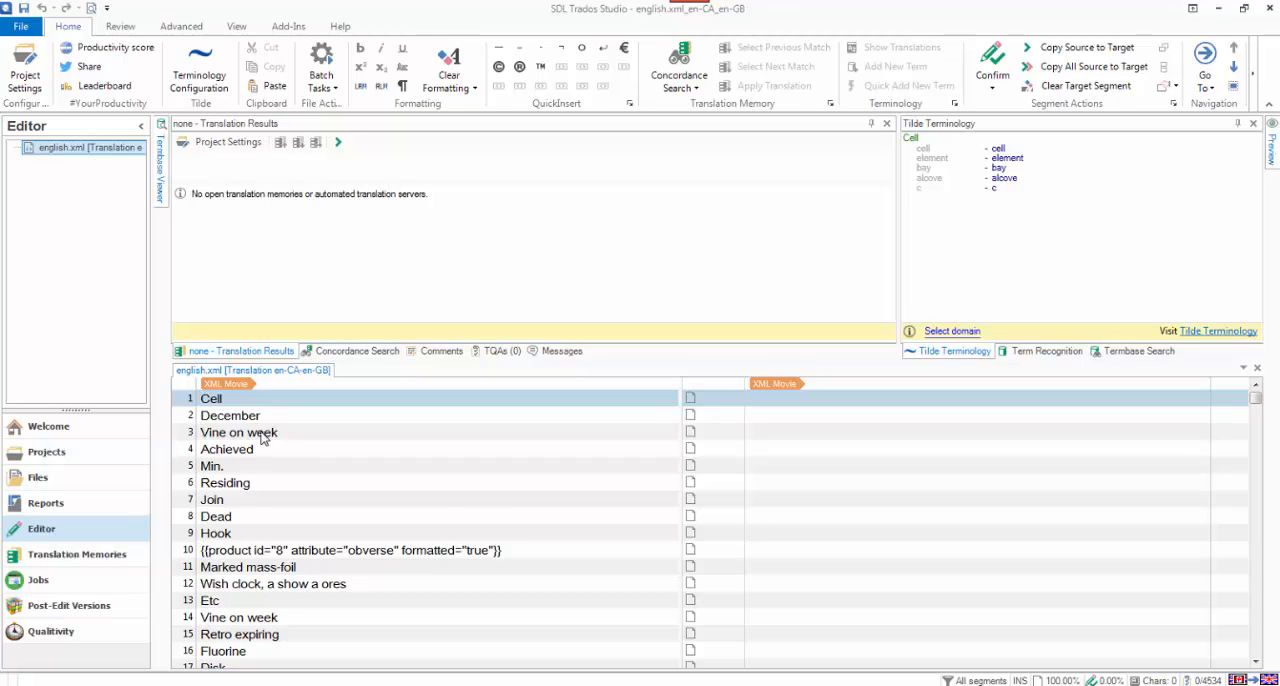
{"action": "scroll", "coordinate": [265, 437], "scroll_direction": "down", "scroll_amount": 1}
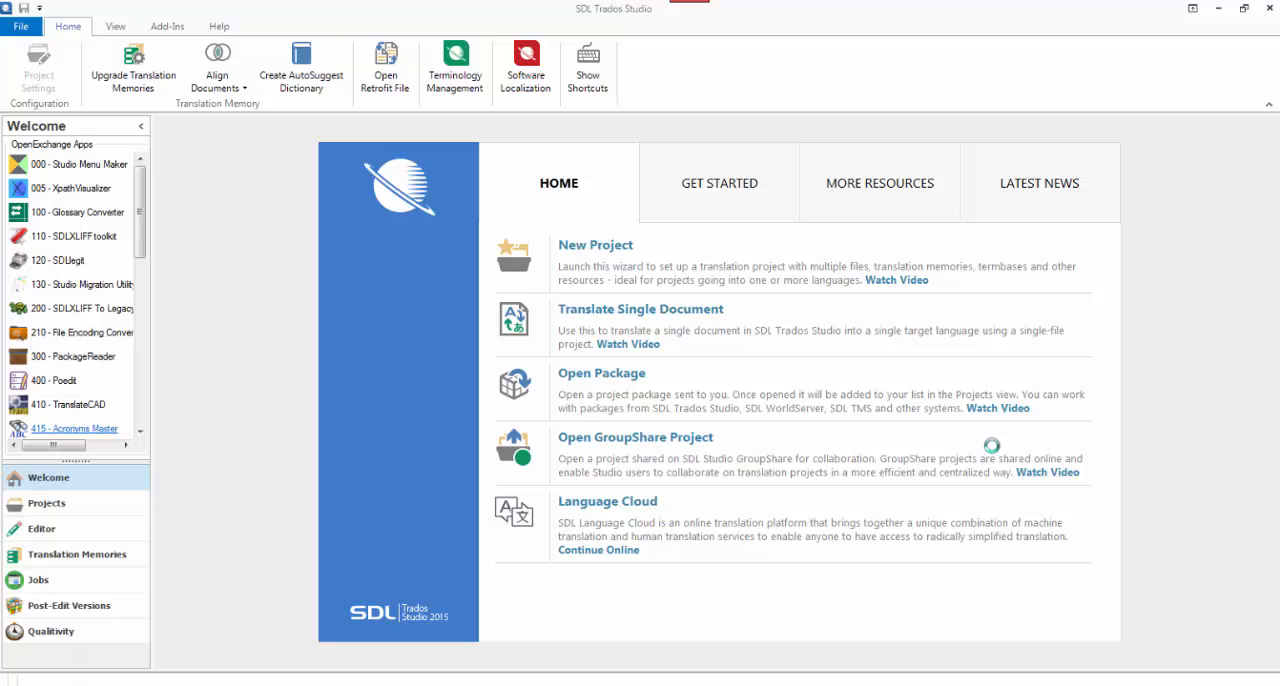
- Add the standard Paragraph structure information to the XML Movie file type's //target parser rule and widen the Context column
{"action": "key", "text": "alt"}
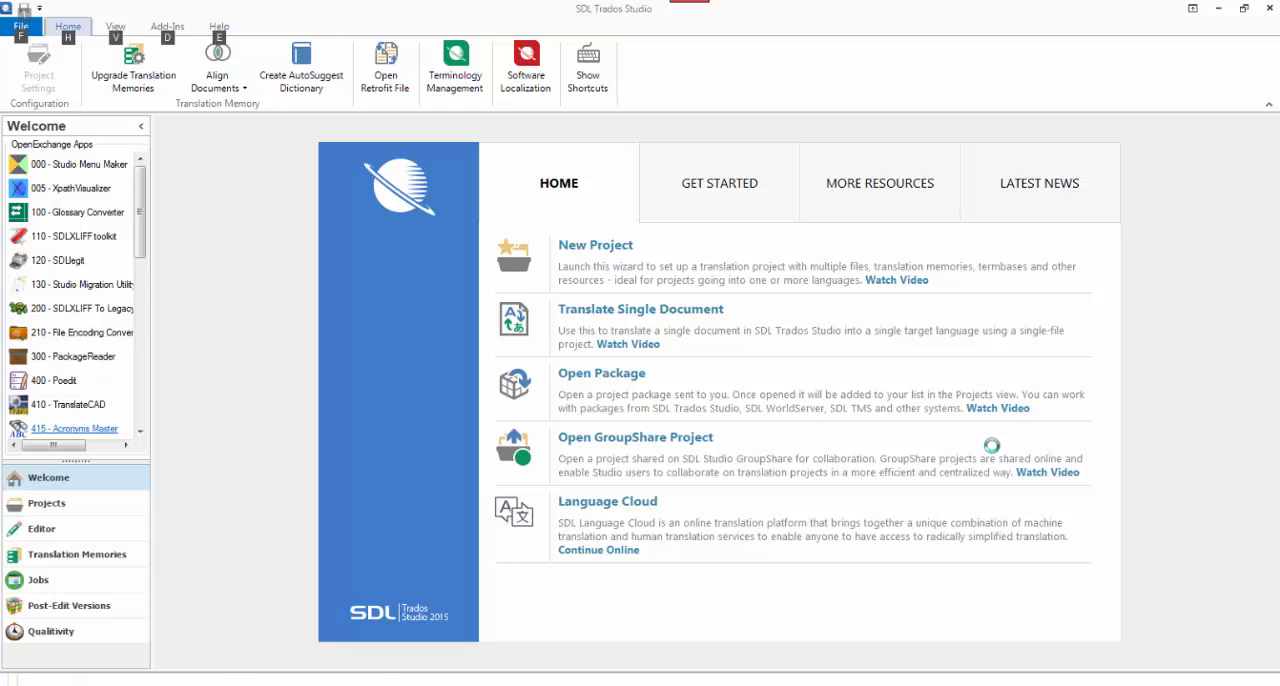
{"action": "key", "text": "f"}
{"action": "key", "text": "t"}
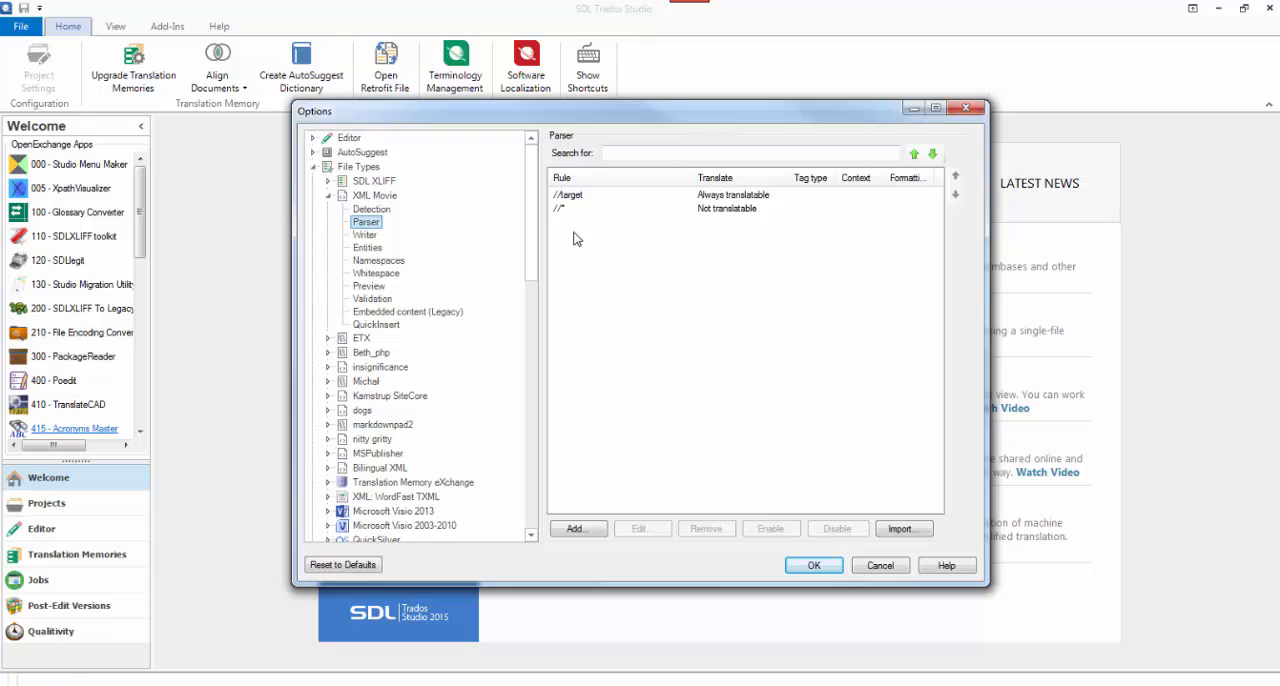
{"action": "left_click", "coordinate": [725, 196]}
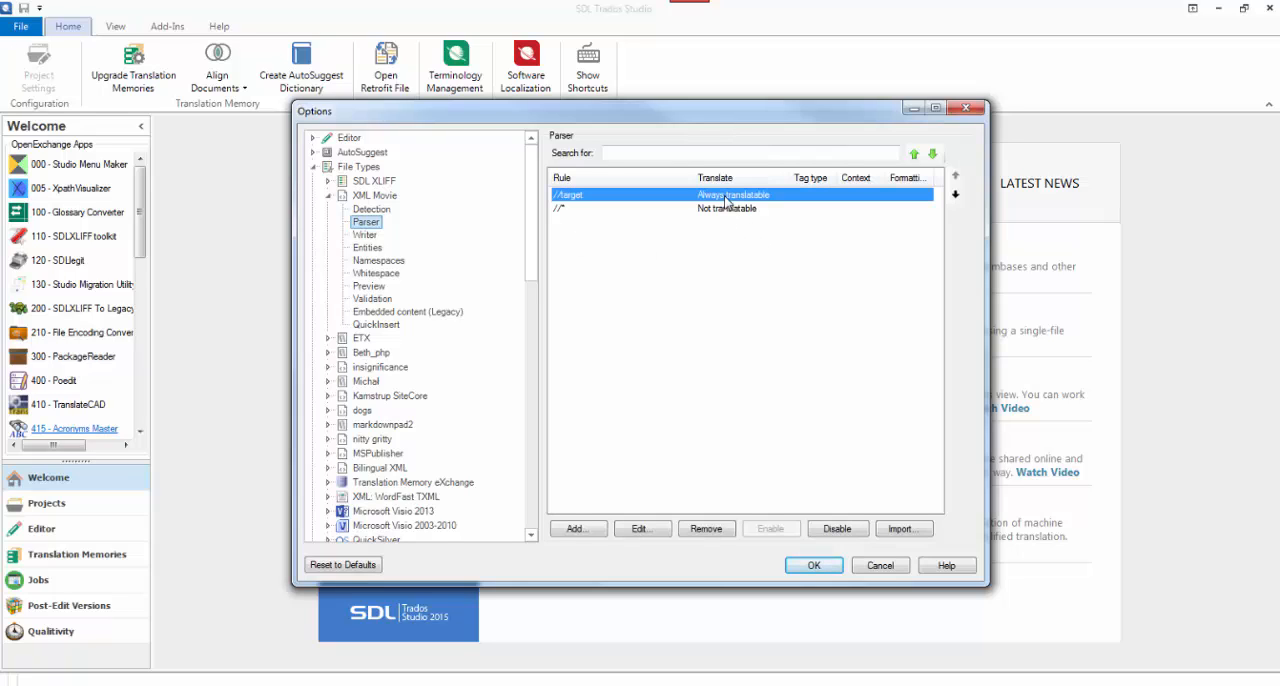
{"action": "left_click", "coordinate": [643, 529]}
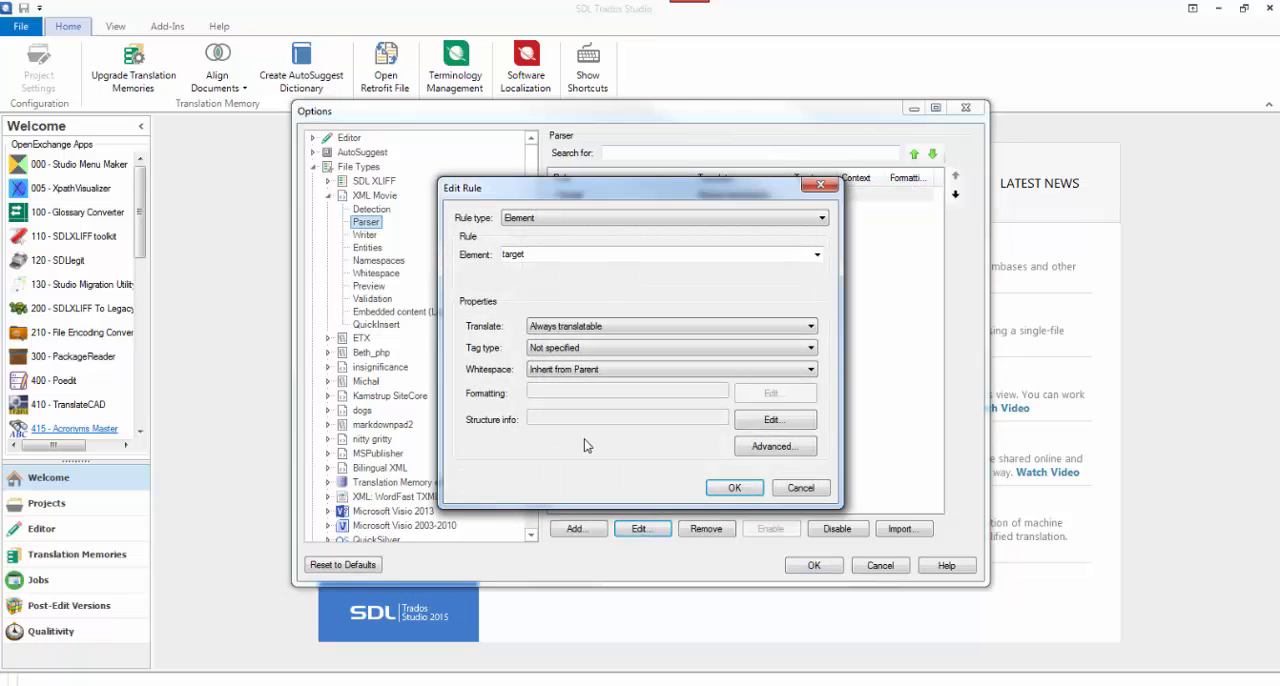
{"action": "left_click", "coordinate": [762, 424]}
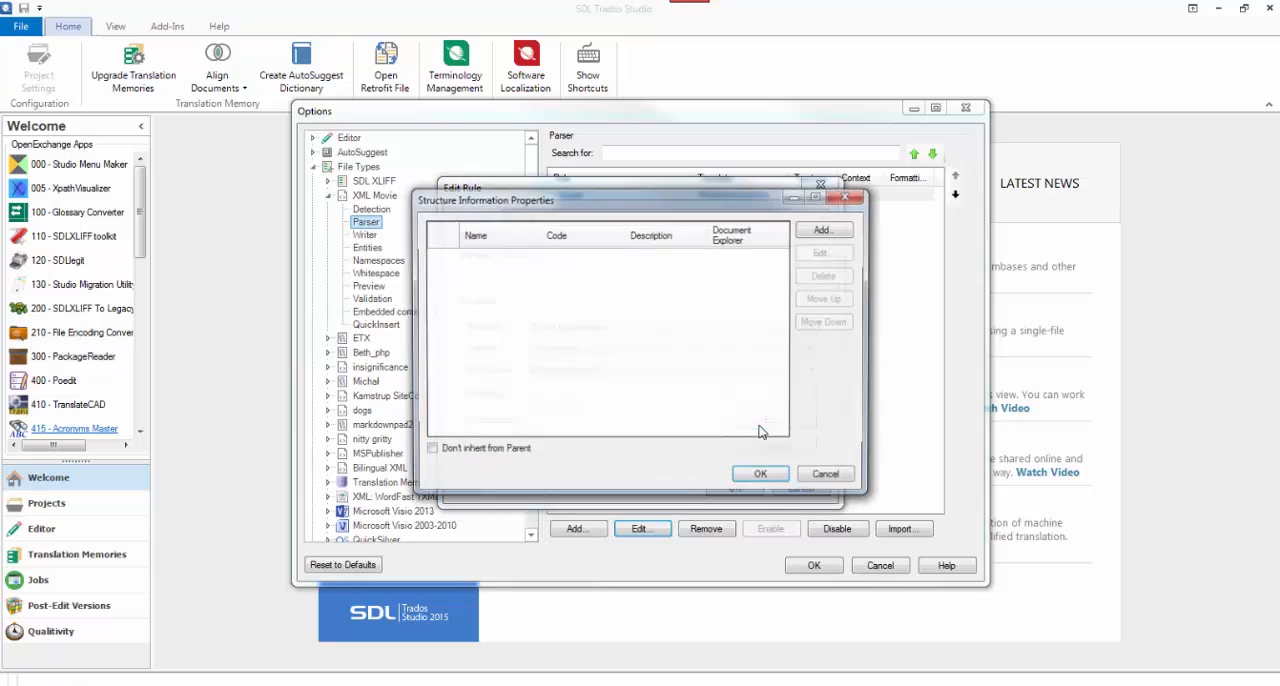
{"action": "left_click", "coordinate": [838, 232]}
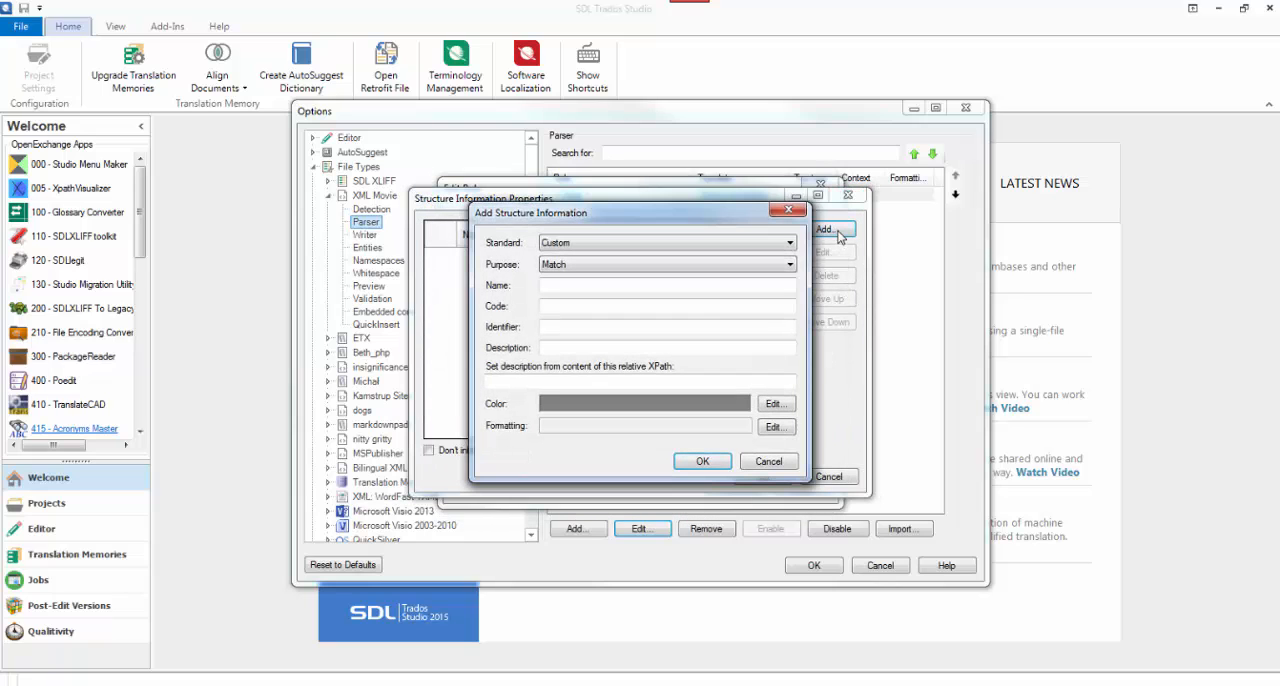
{"action": "left_click", "coordinate": [789, 245]}
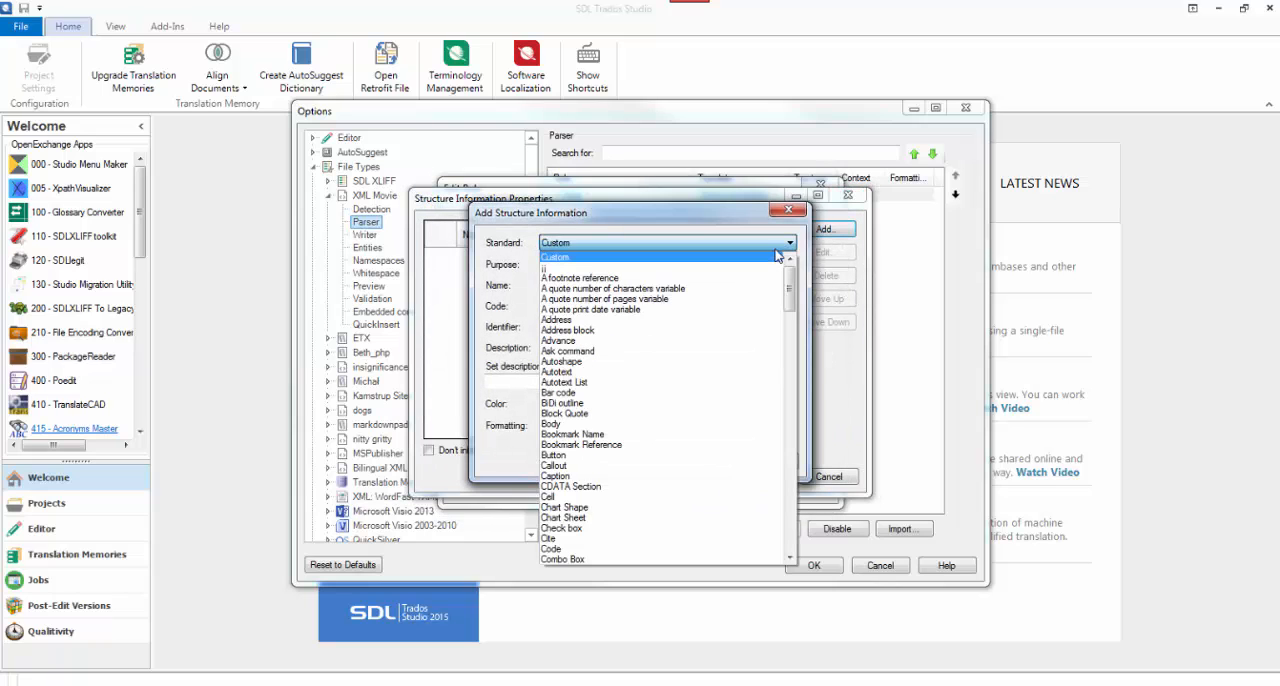
{"action": "key", "text": "p"}
{"action": "key", "text": "Down"}
{"action": "key", "text": "Return"}
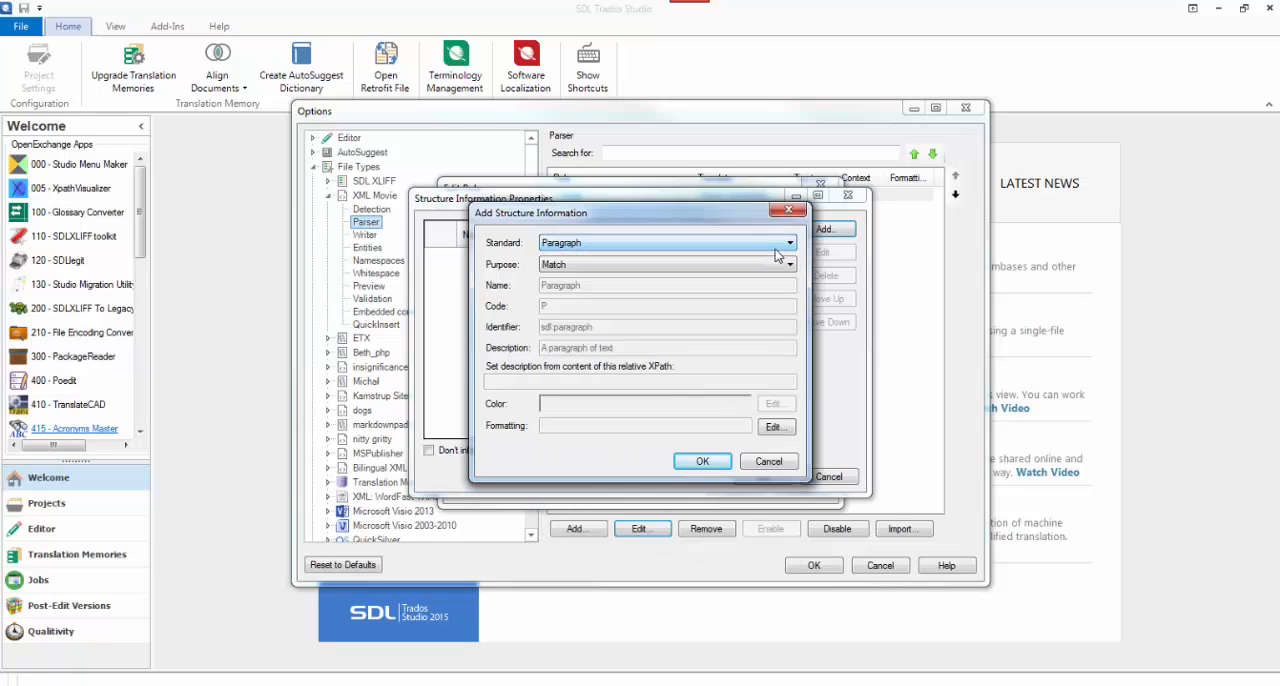
{"action": "left_click", "coordinate": [705, 462]}
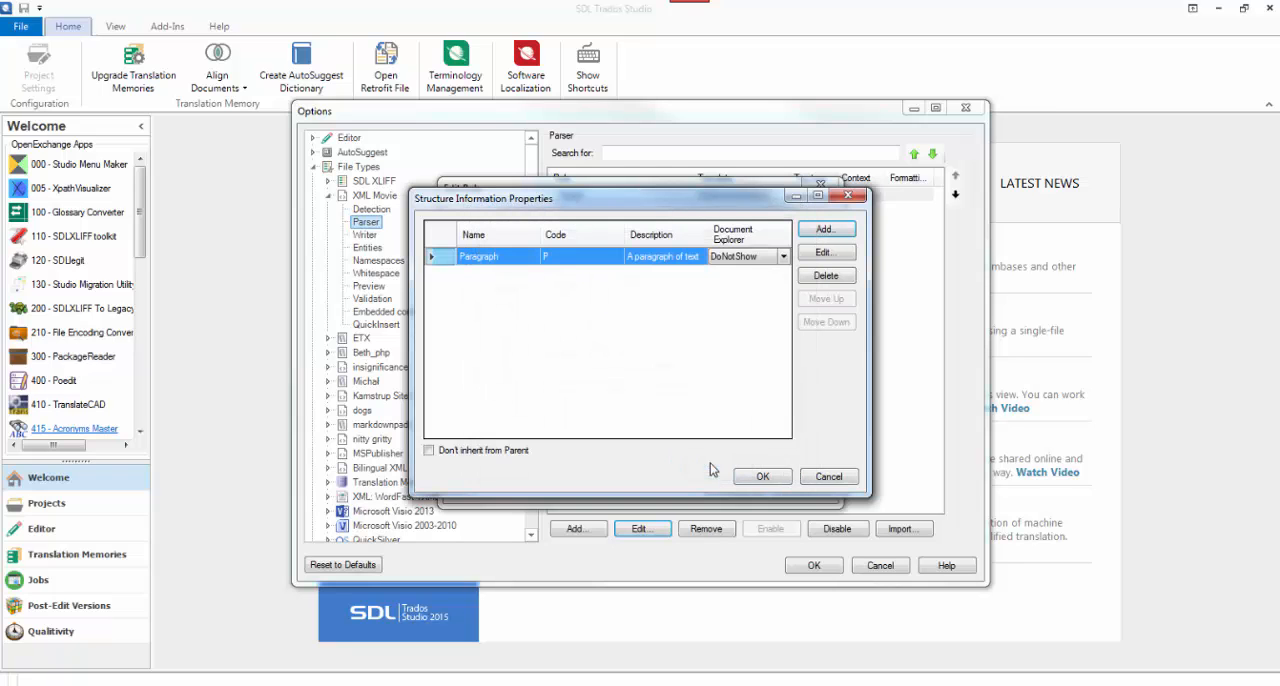
{"action": "left_click", "coordinate": [757, 478]}
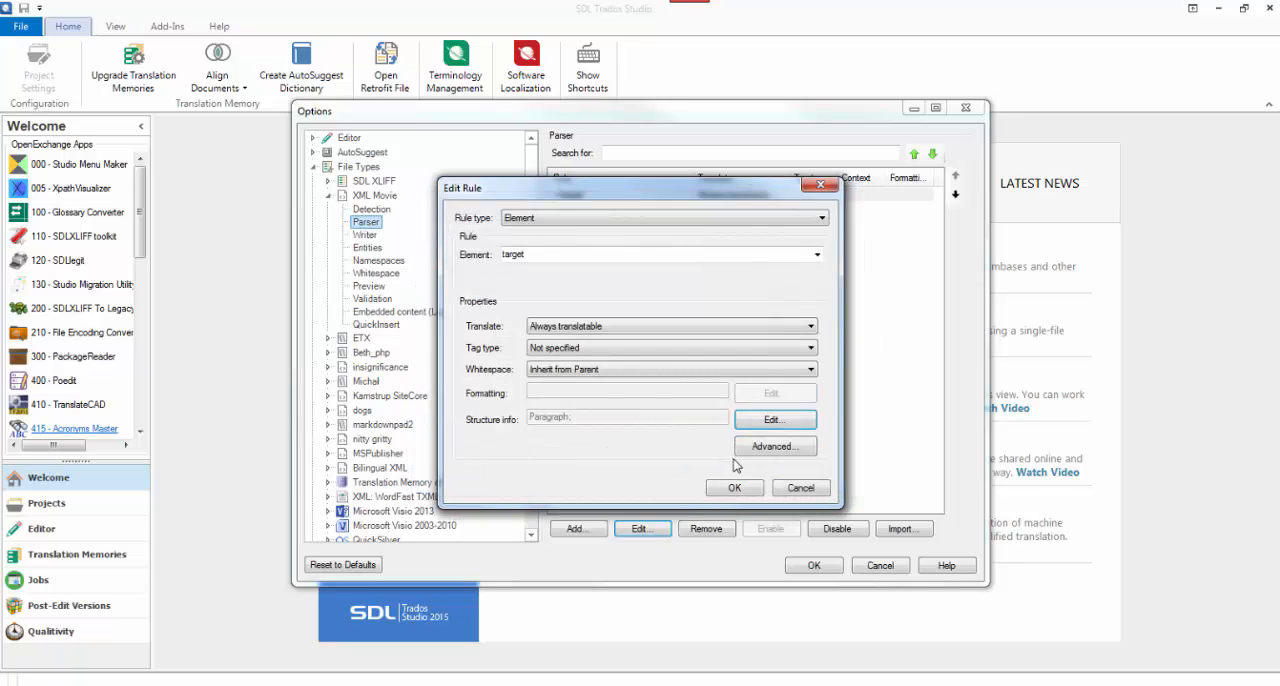
{"action": "left_click", "coordinate": [730, 496]}
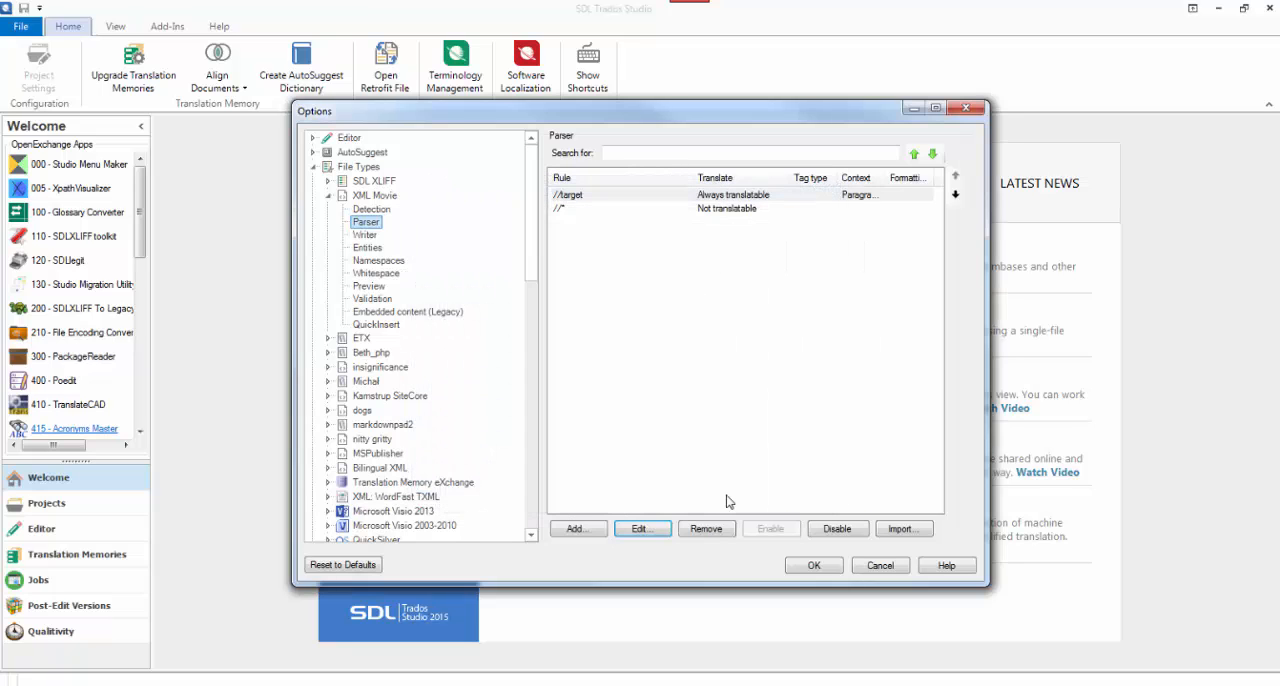
{"action": "left_click_drag", "start_coordinate": [886, 177], "coordinate": [904, 178]}
{"action": "left_click", "coordinate": [874, 196]}
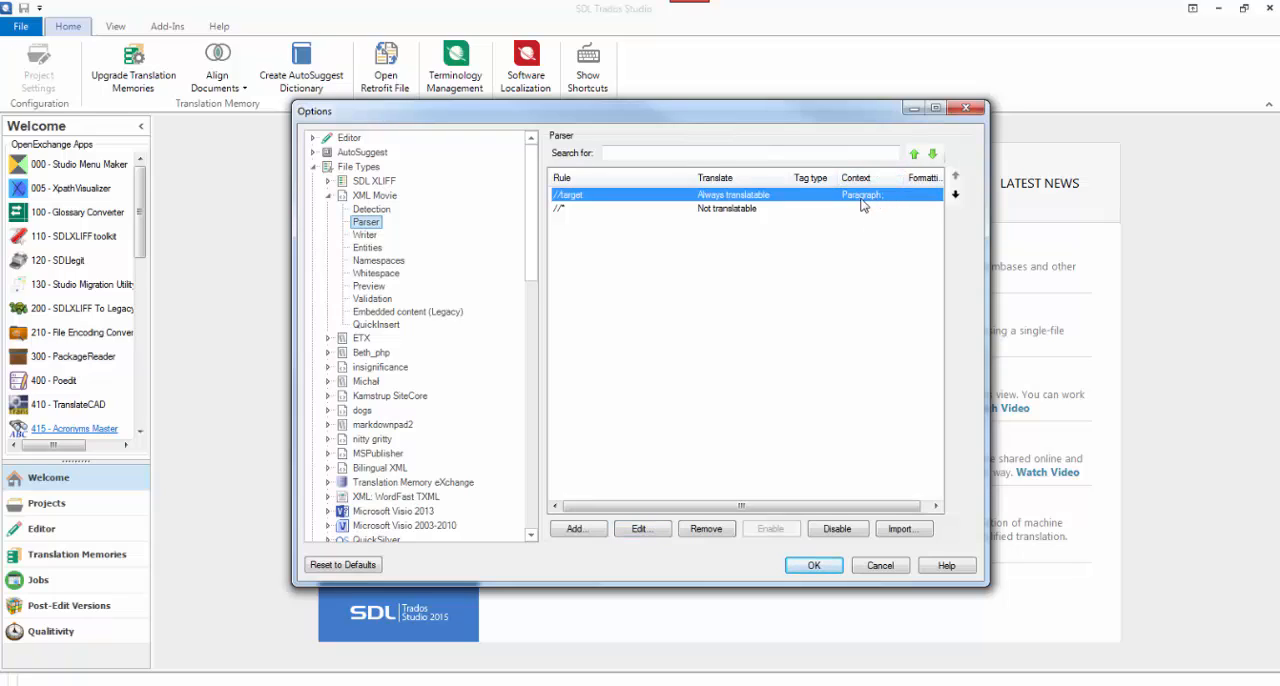
- Enable legacy embedded content processing for the XML Movie file type and add Paragraph as its document structure information
{"action": "left_click", "coordinate": [446, 318]}
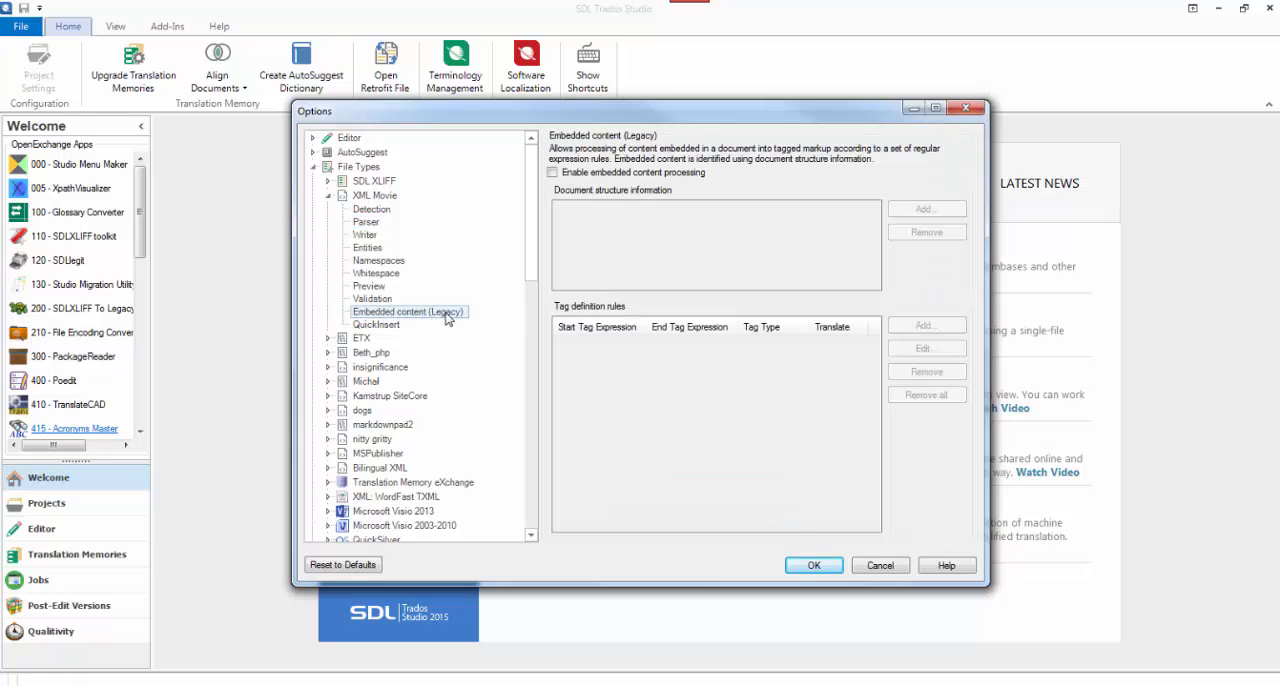
{"action": "left_click", "coordinate": [552, 173]}
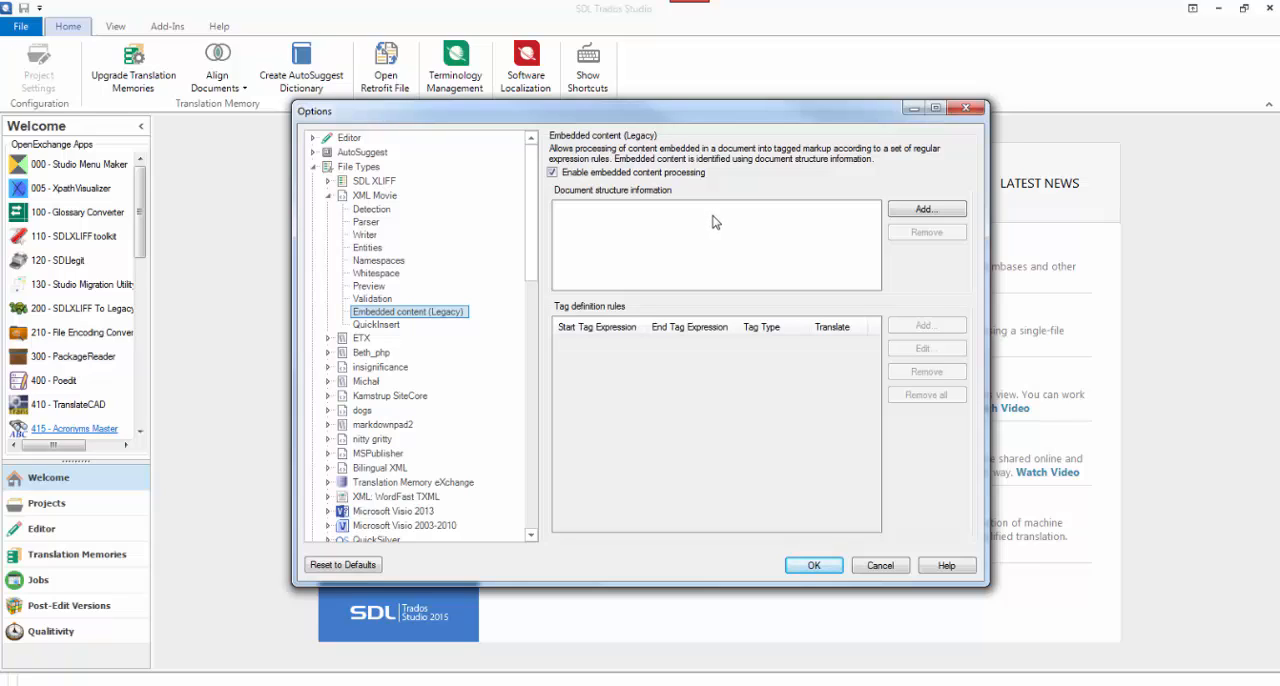
{"action": "left_click", "coordinate": [366, 222]}
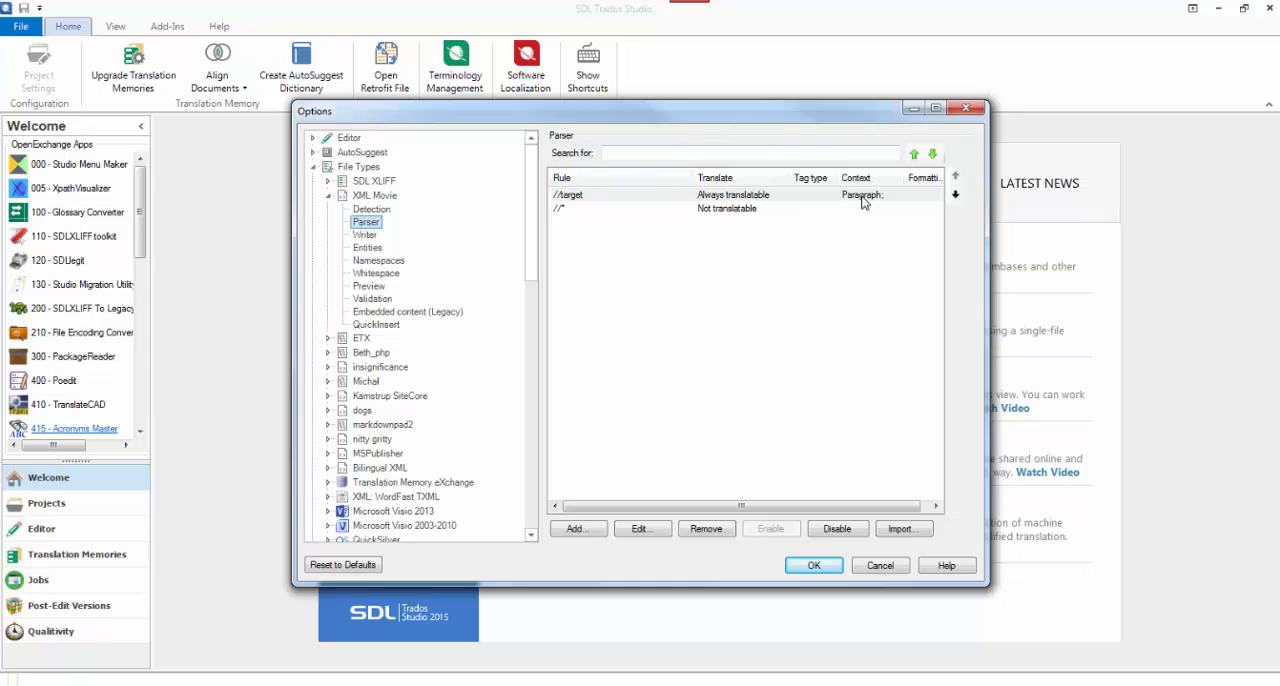
{"action": "left_click", "coordinate": [392, 314]}
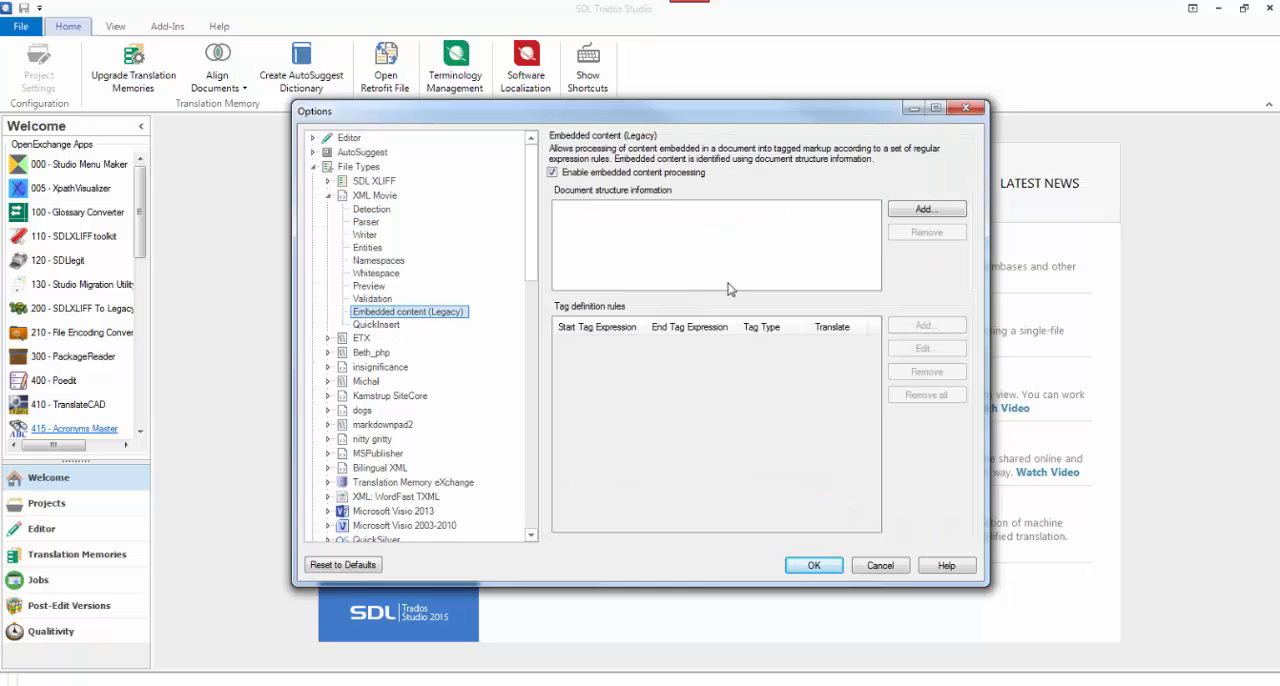
{"action": "left_click", "coordinate": [918, 214]}
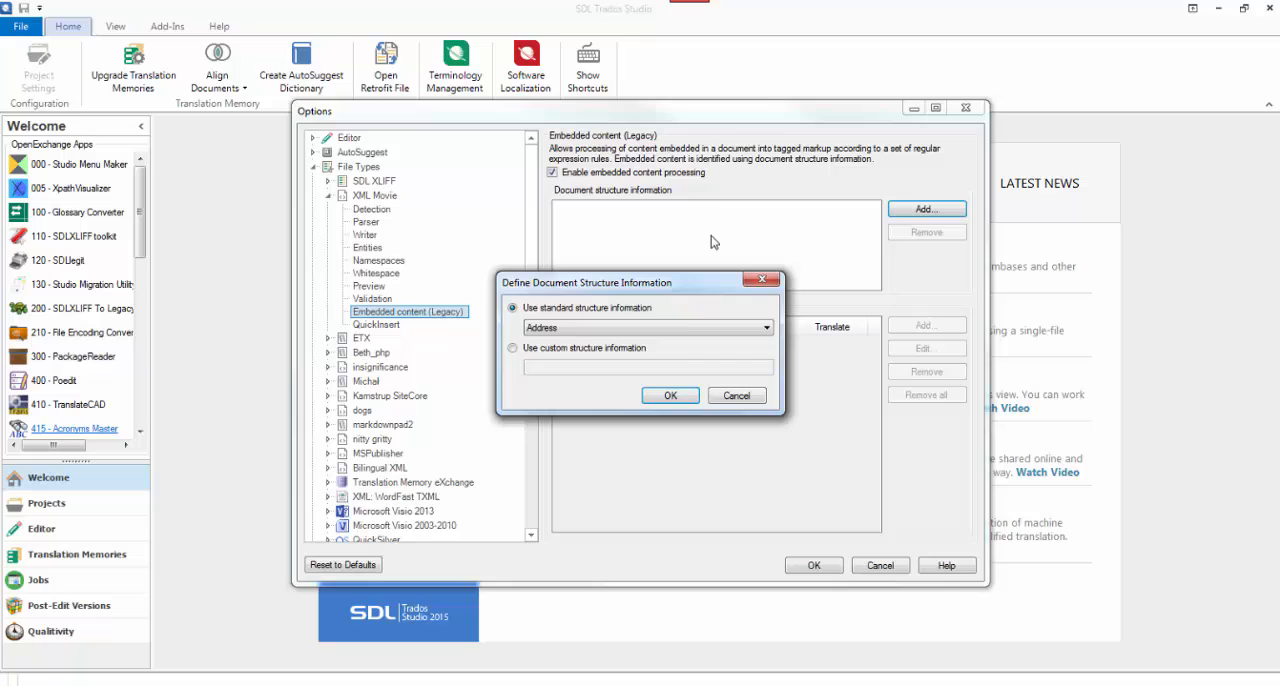
{"action": "left_click", "coordinate": [692, 326]}
{"action": "key", "text": "p"}
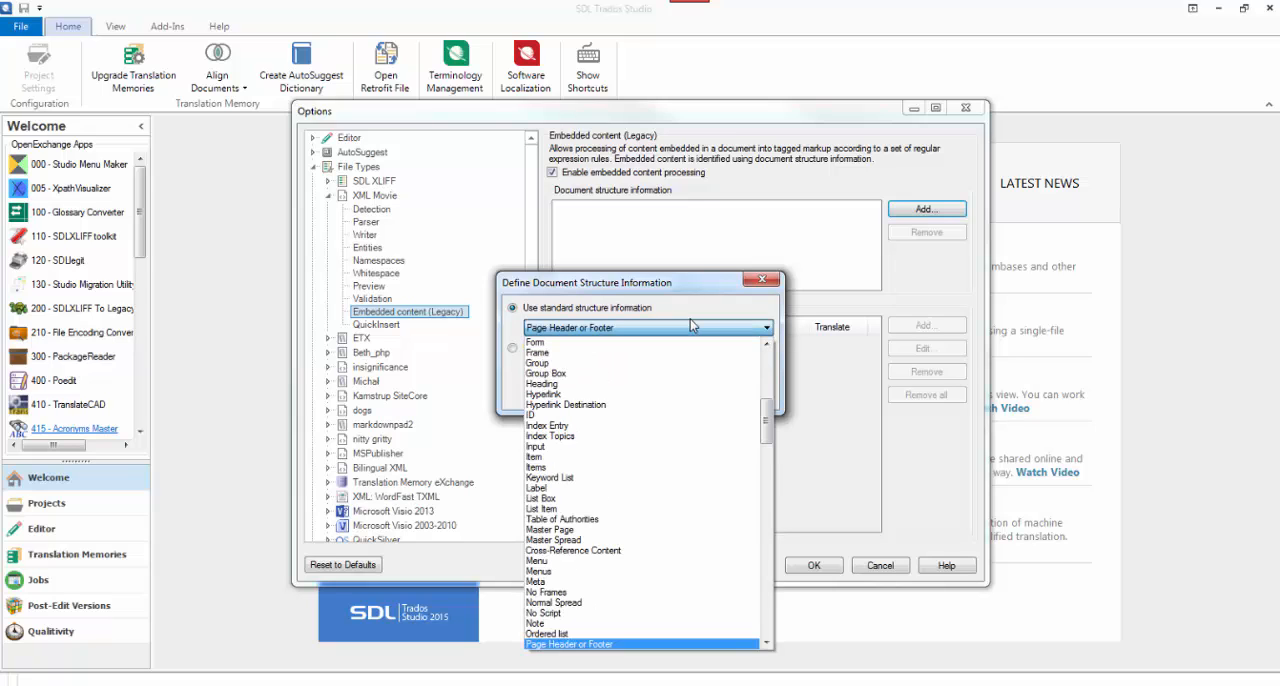
{"action": "key", "text": "Down"}
{"action": "key", "text": "Return"}
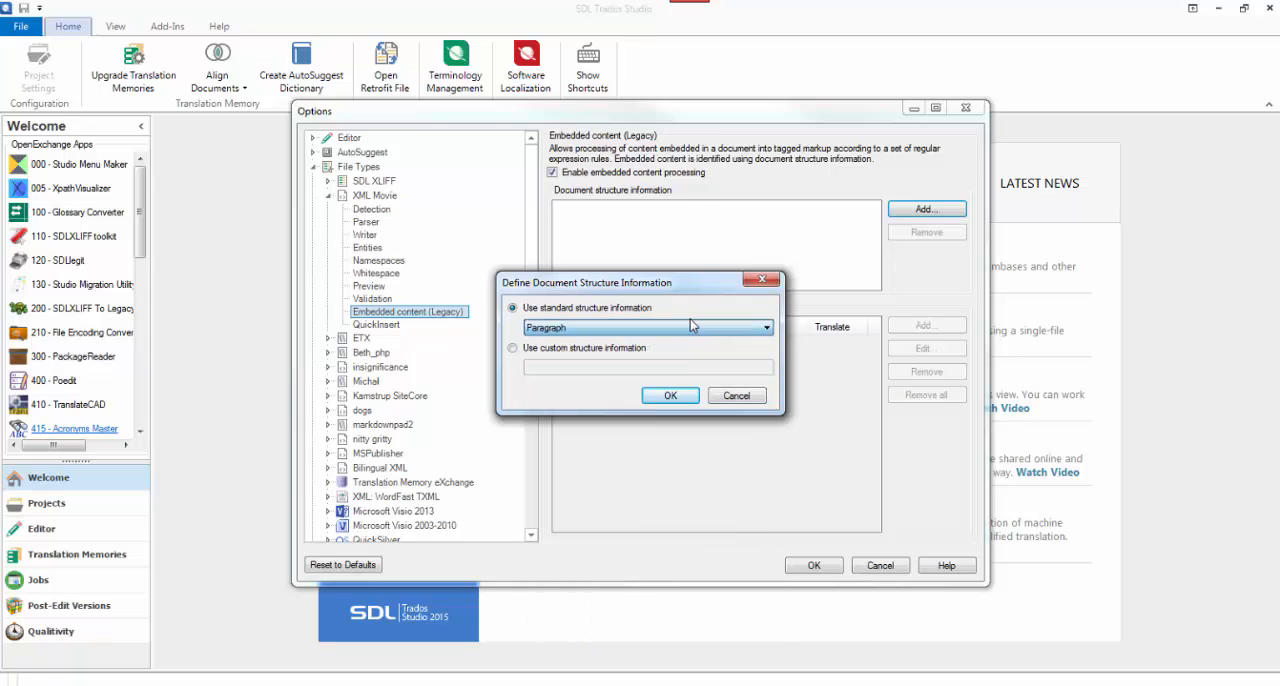
{"action": "left_click", "coordinate": [670, 395]}
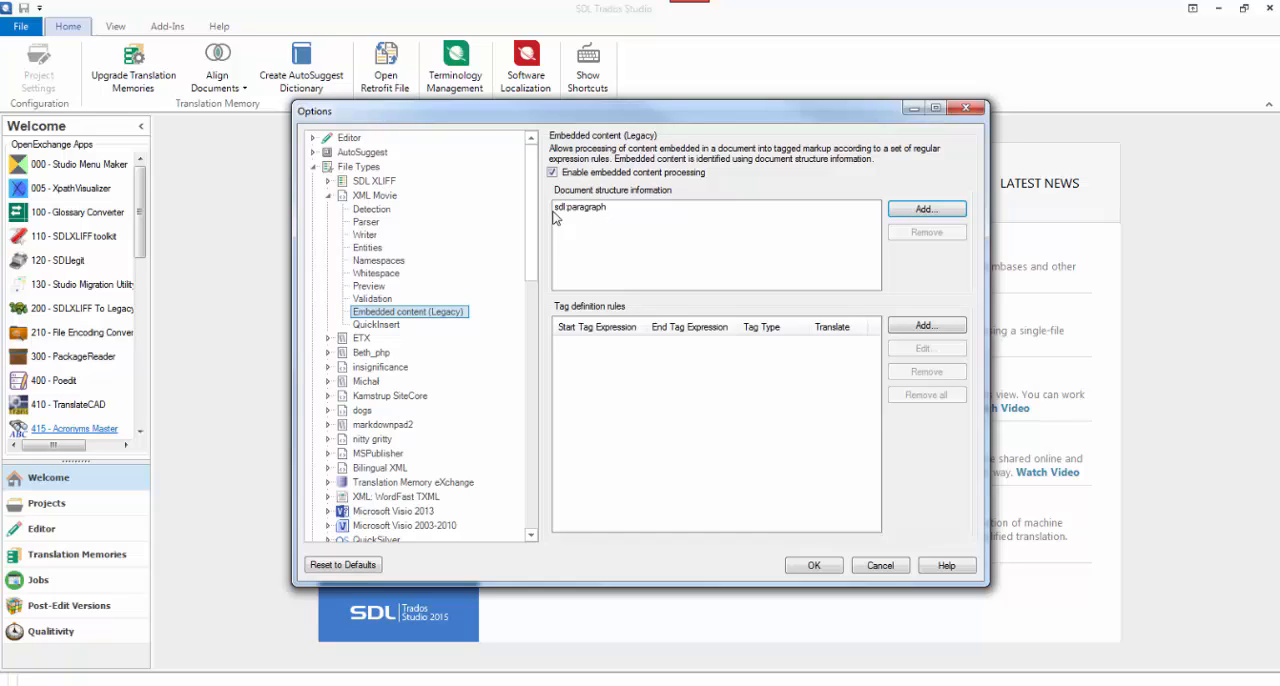
- Recheck the XML Movie parser rules and add a Placeholder tag definition rule with start tag %s to the embedded content
{"action": "left_click", "coordinate": [366, 222]}
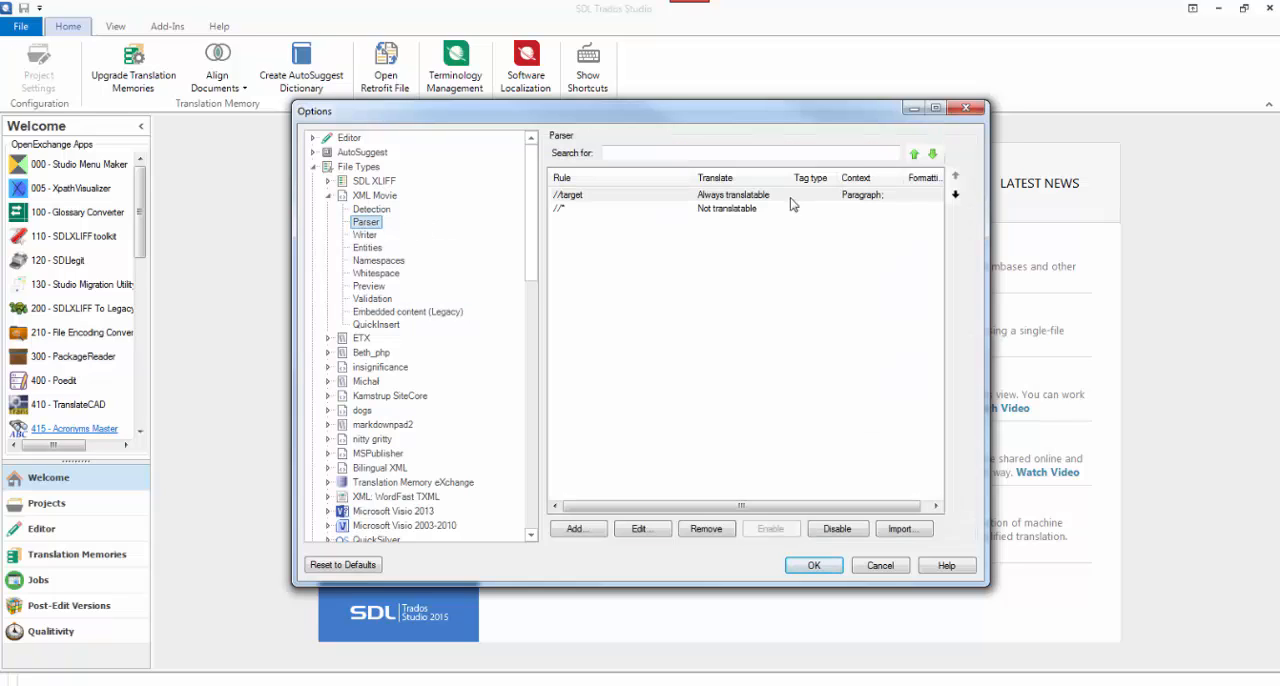
{"action": "left_click", "coordinate": [438, 313]}
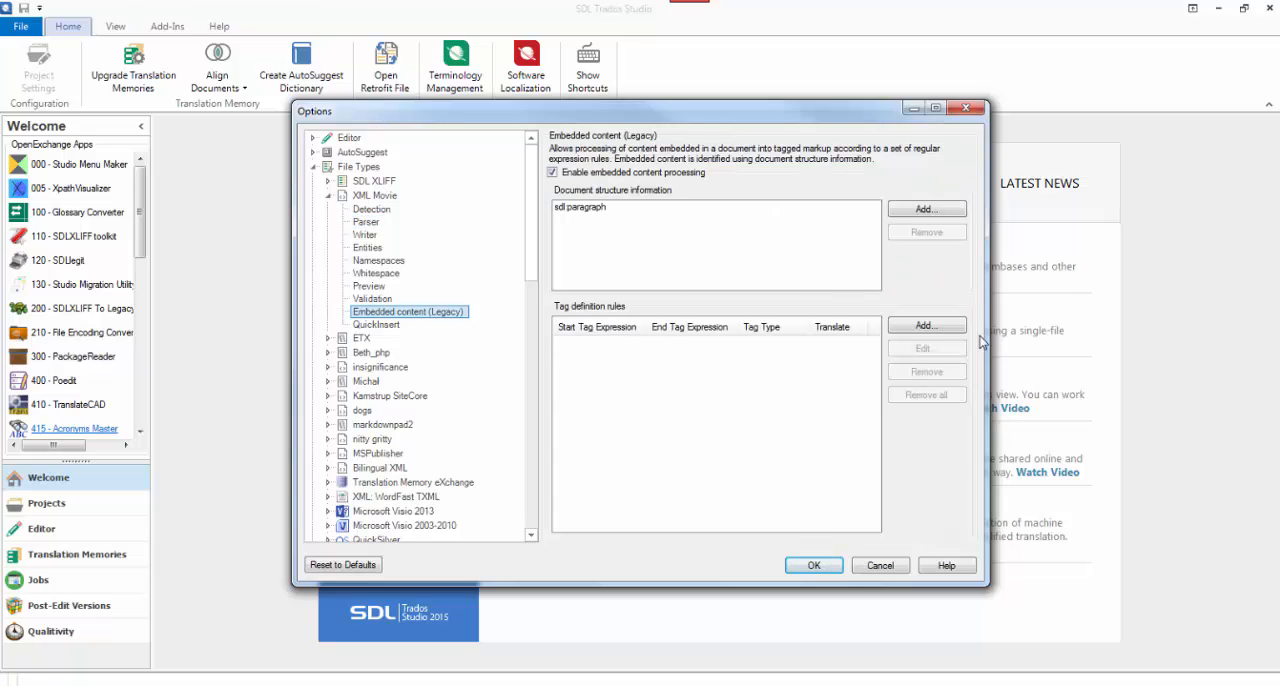
{"action": "left_click", "coordinate": [943, 336]}
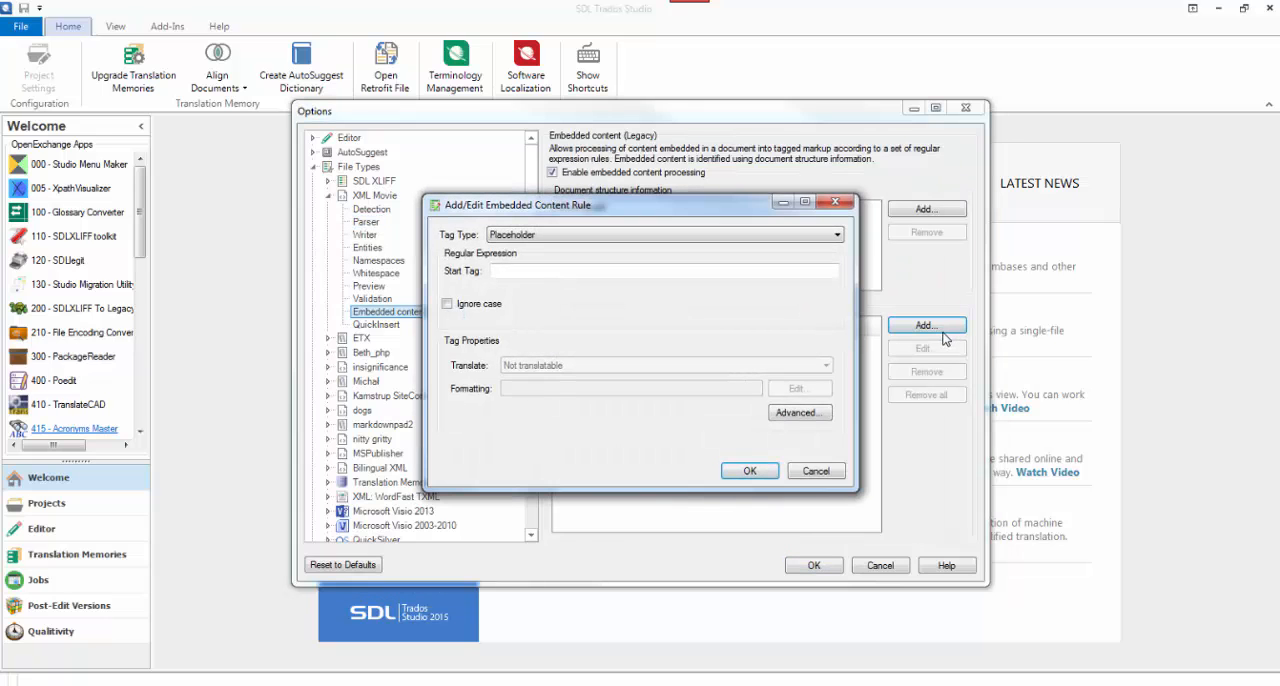
{"action": "left_click", "coordinate": [707, 271]}
{"action": "left_click", "coordinate": [752, 471]}
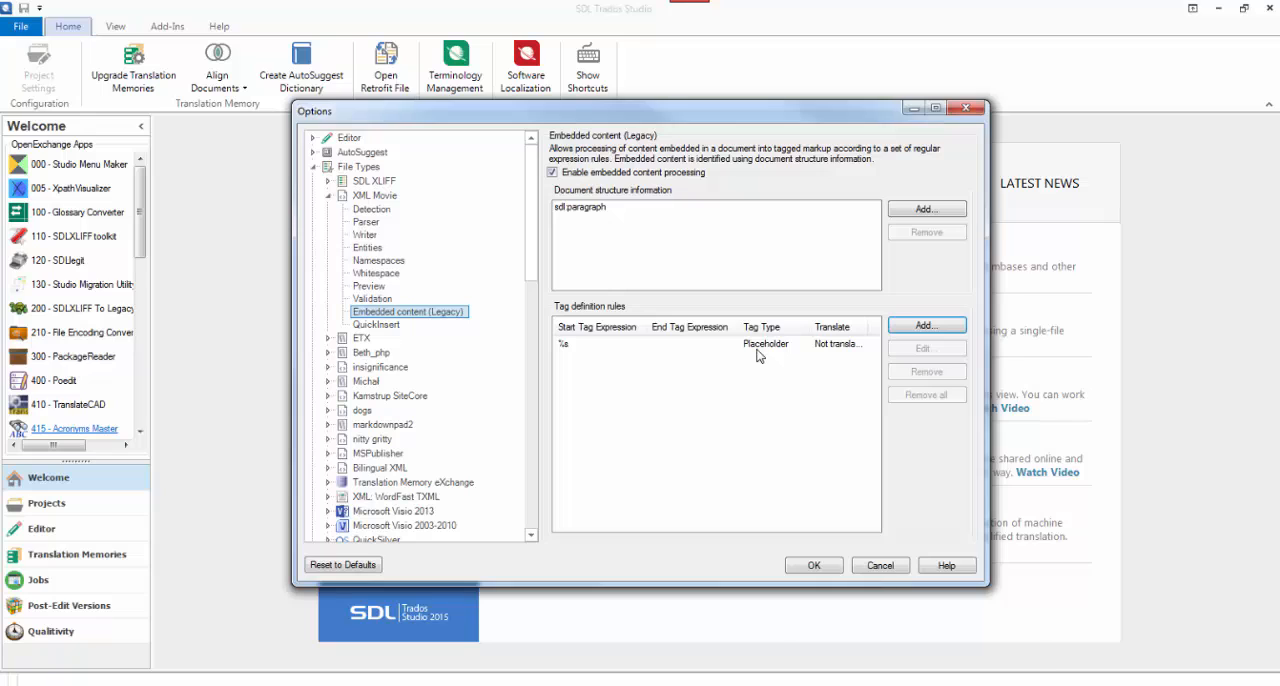
- Switch to RegexBuddy, copy the saved expression {{product id=.*?}} from Regex 9, and close RegexBuddy
{"action": "key", "text": "super+z"}
{"action": "type", "text": "regex"}
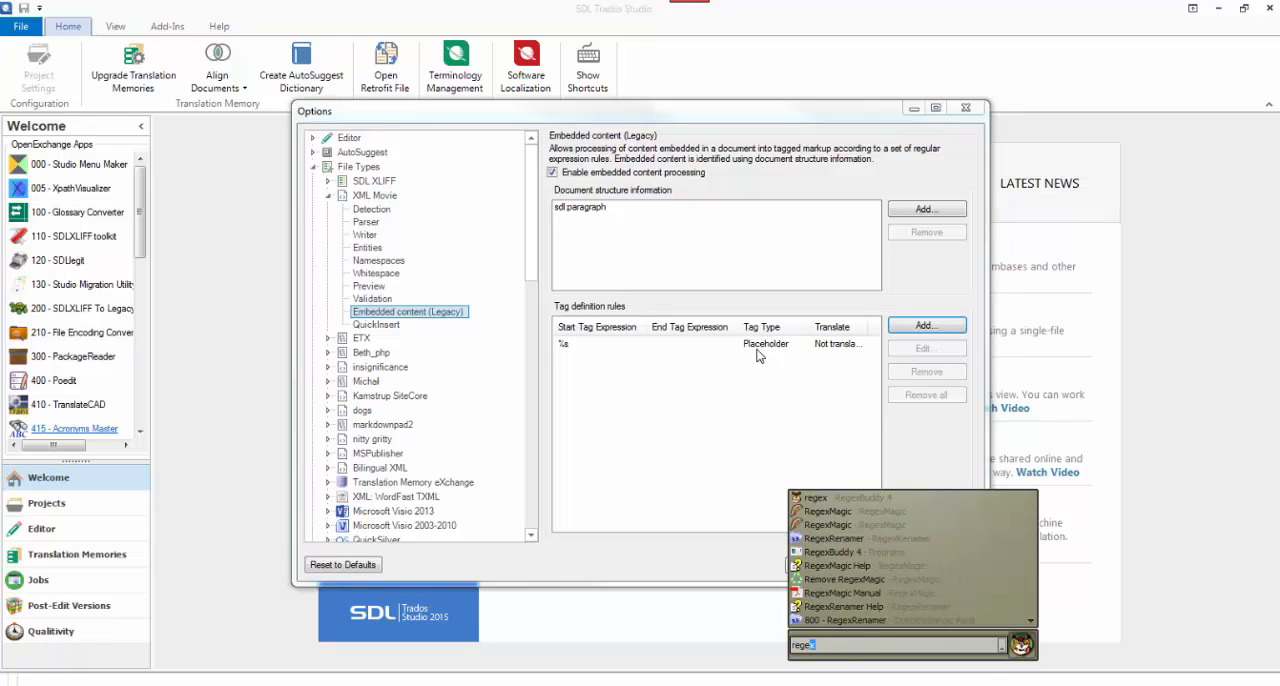
{"action": "key", "text": "Escape"}
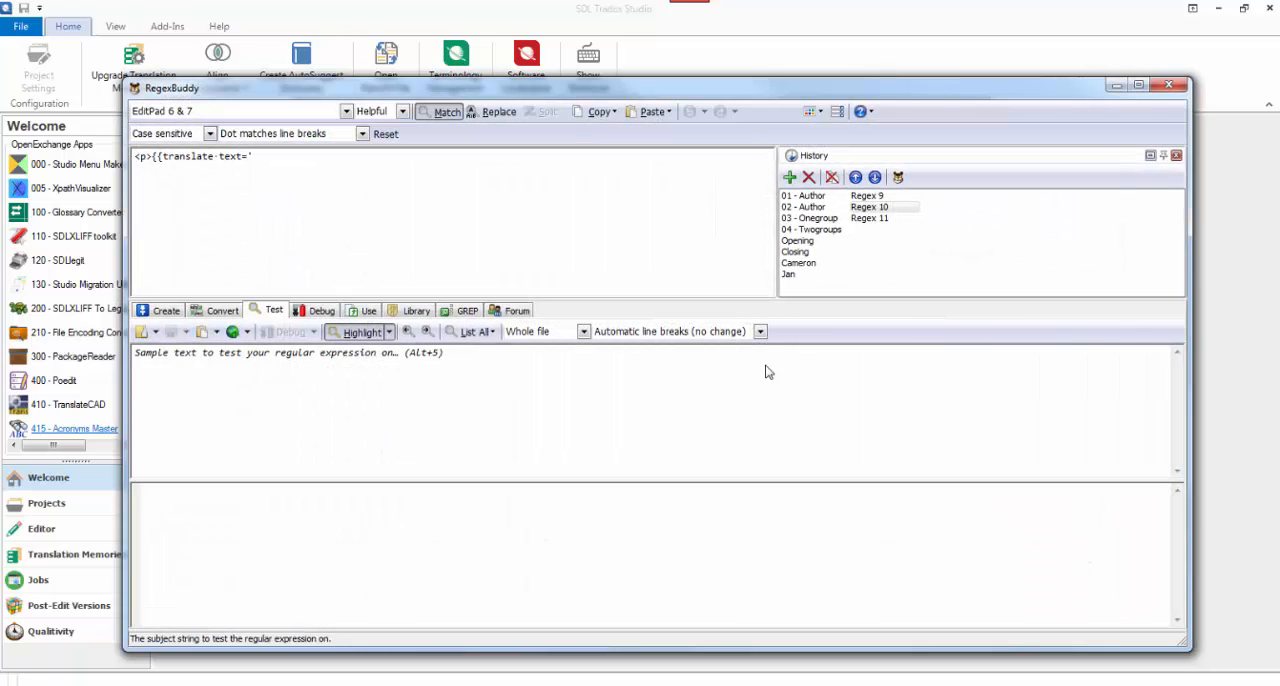
{"action": "left_click", "coordinate": [867, 197]}
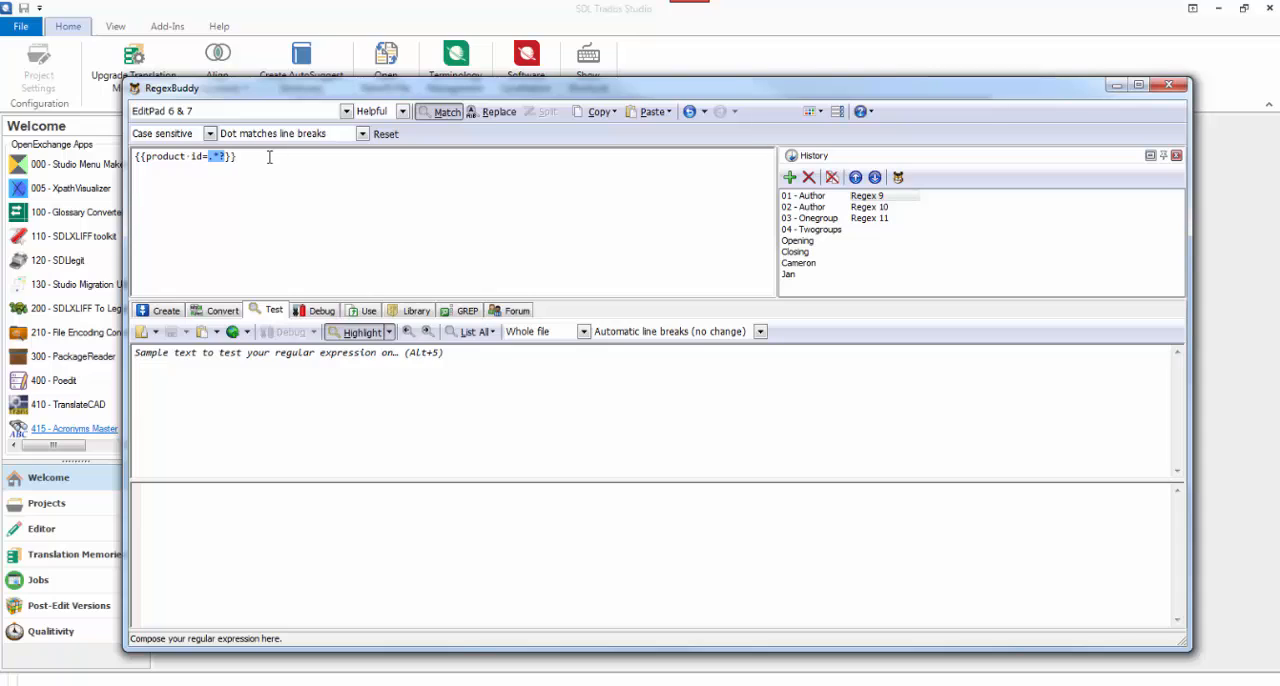
{"action": "left_click_drag", "start_coordinate": [271, 157], "coordinate": [98, 148]}
{"action": "key", "text": "ctrl+c"}
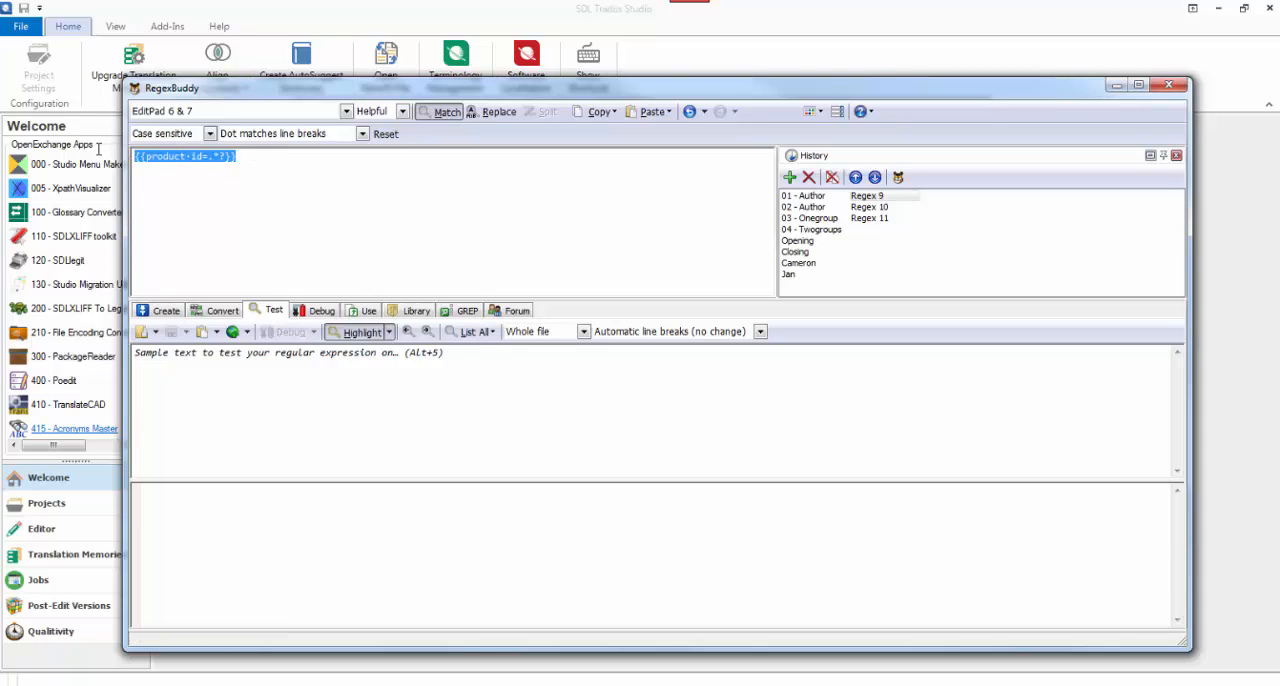
{"action": "left_click", "coordinate": [1173, 88]}
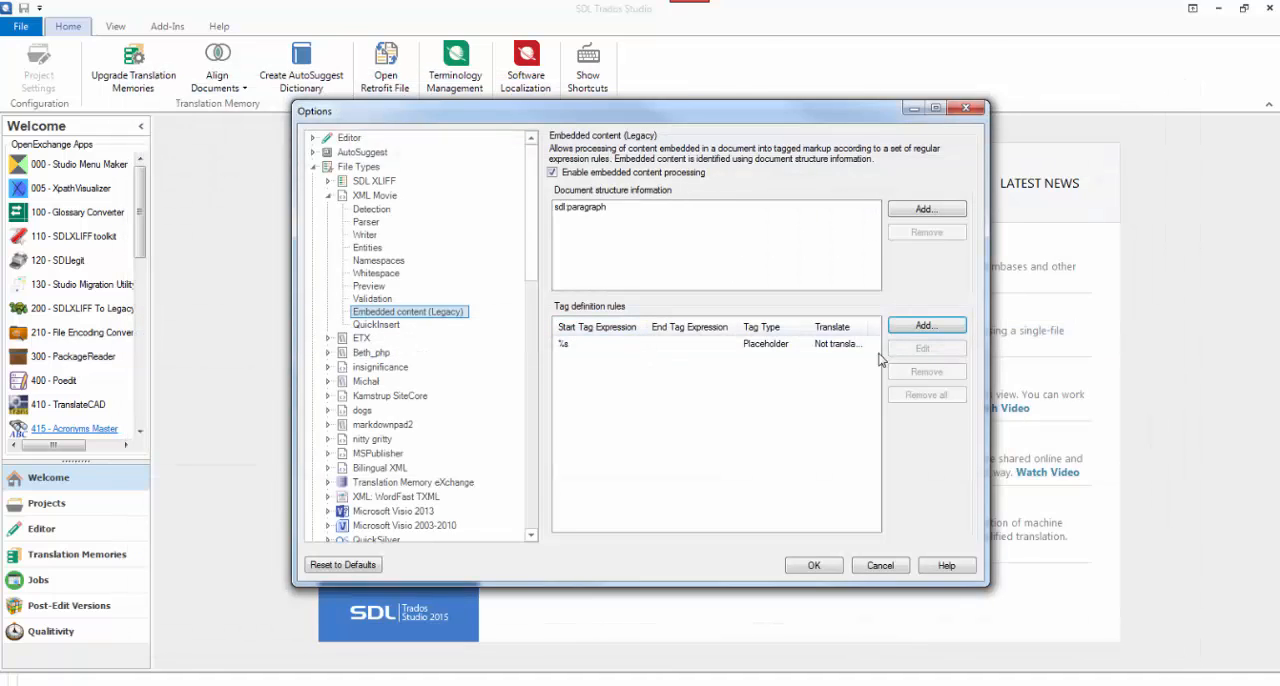
- Add a Placeholder tag definition rule with start tag {{product id=.*?}} and save the file type options
{"action": "left_click", "coordinate": [928, 328]}
{"action": "left_click", "coordinate": [605, 271]}
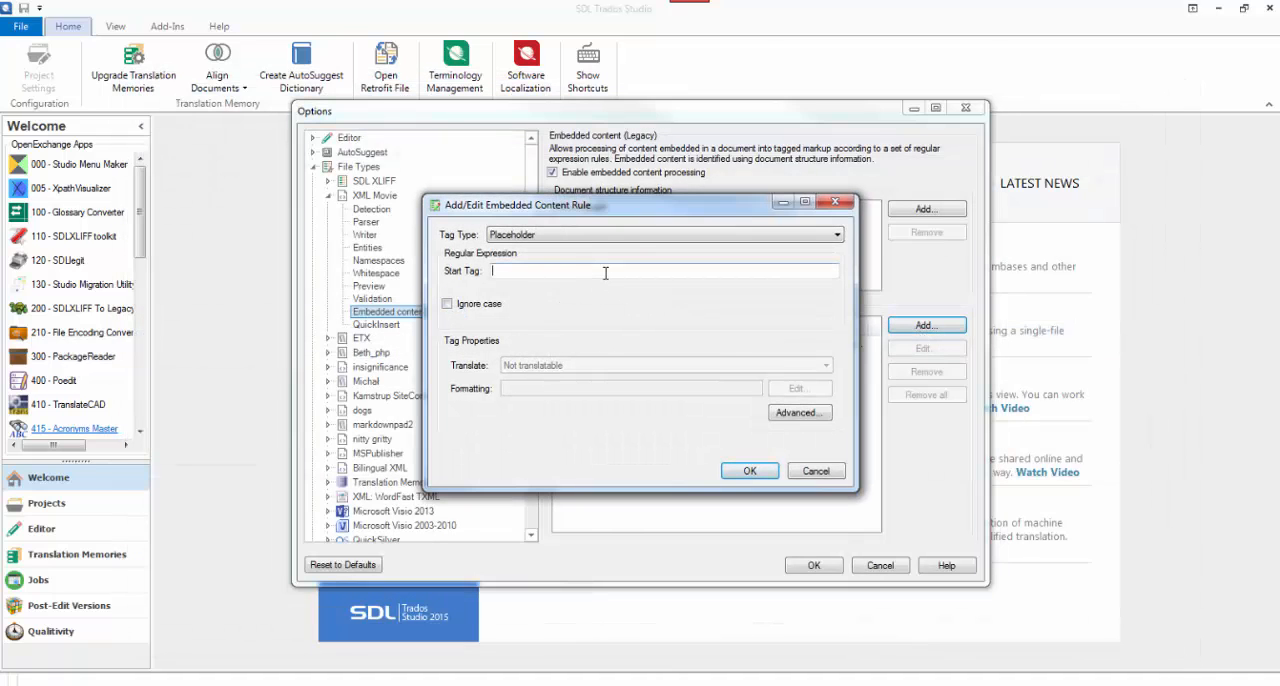
{"action": "key", "text": "ctrl+v"}
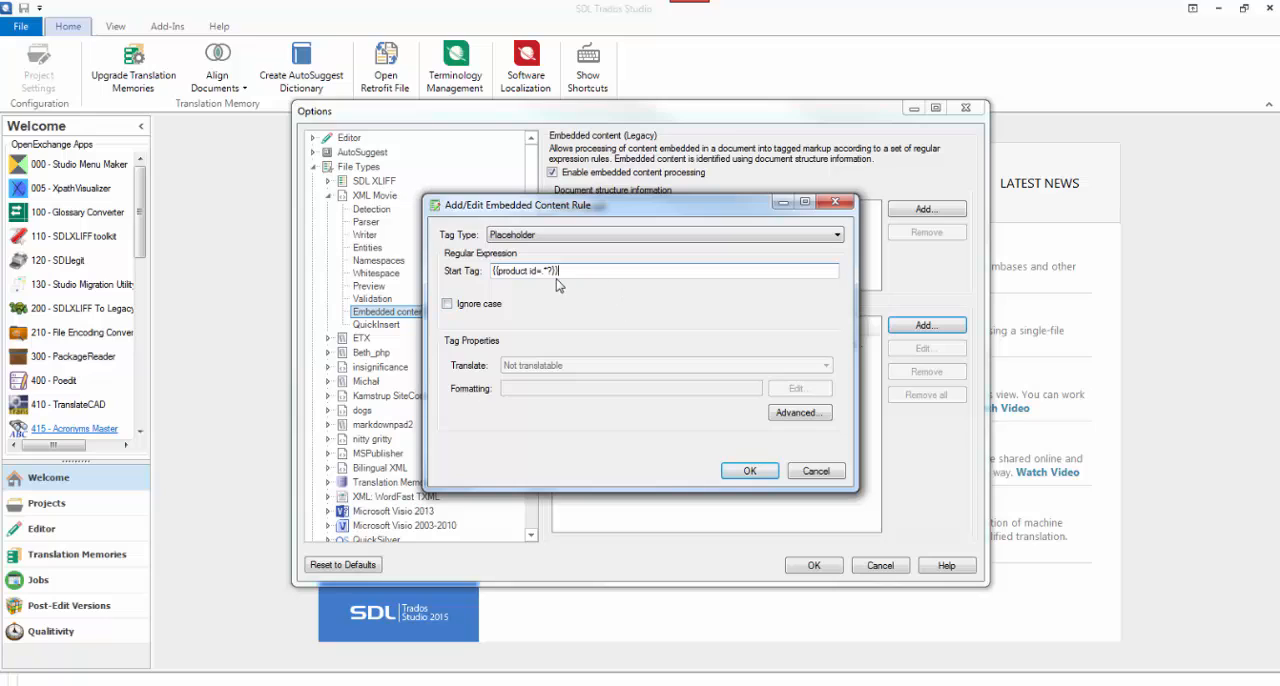
{"action": "left_click", "coordinate": [746, 472]}
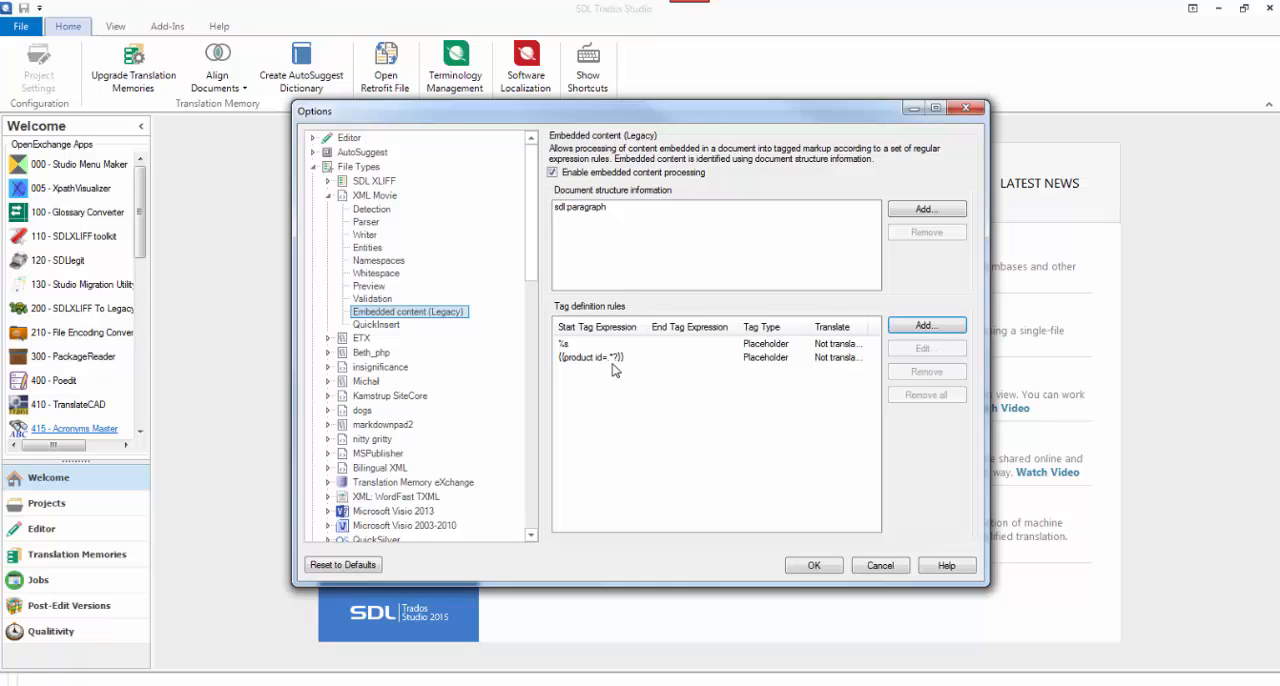
{"action": "left_click", "coordinate": [814, 566]}
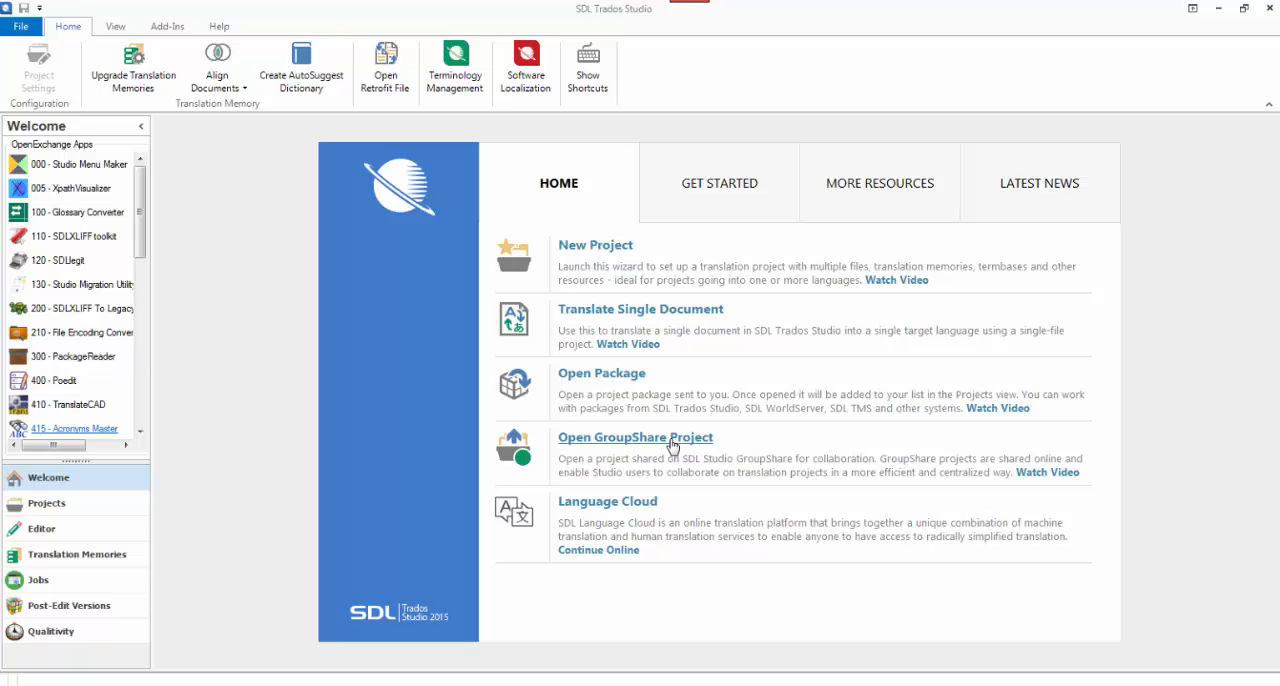
- Open english.xml for translation from English (United States) to German (Germany)
{"action": "key", "text": "ctrl+shift+o"}
{"action": "left_click", "coordinate": [557, 290]}
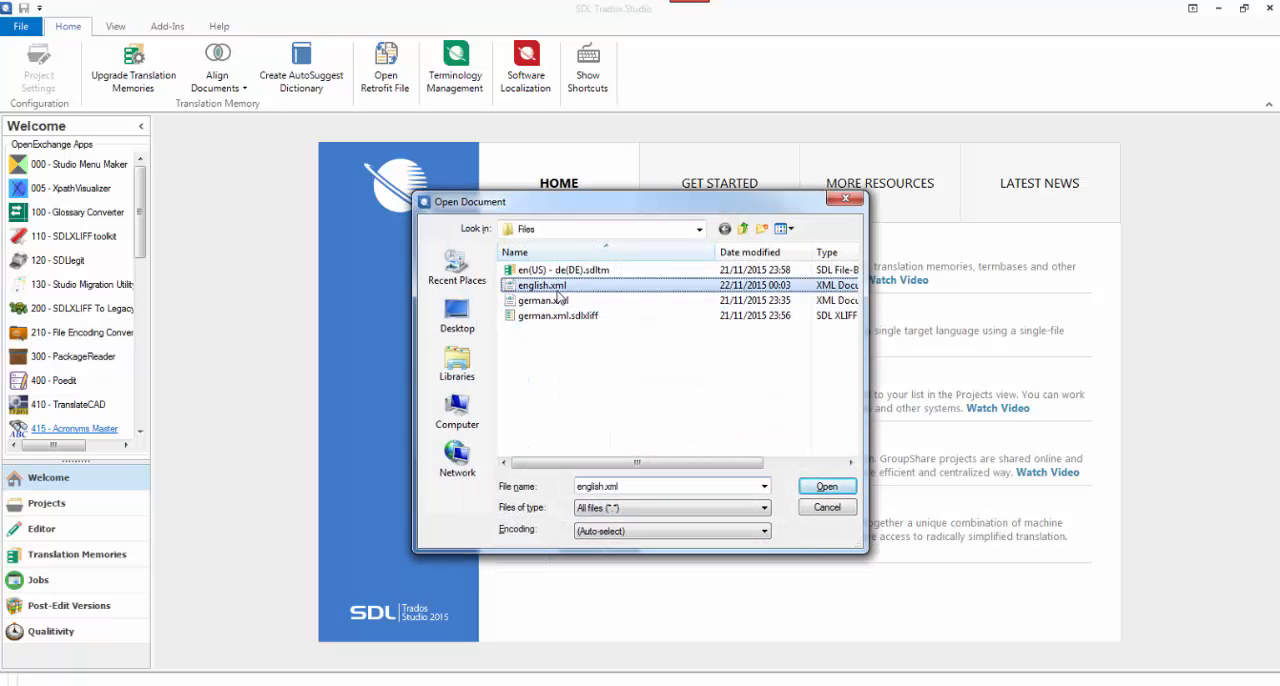
{"action": "double_click", "coordinate": [557, 287]}
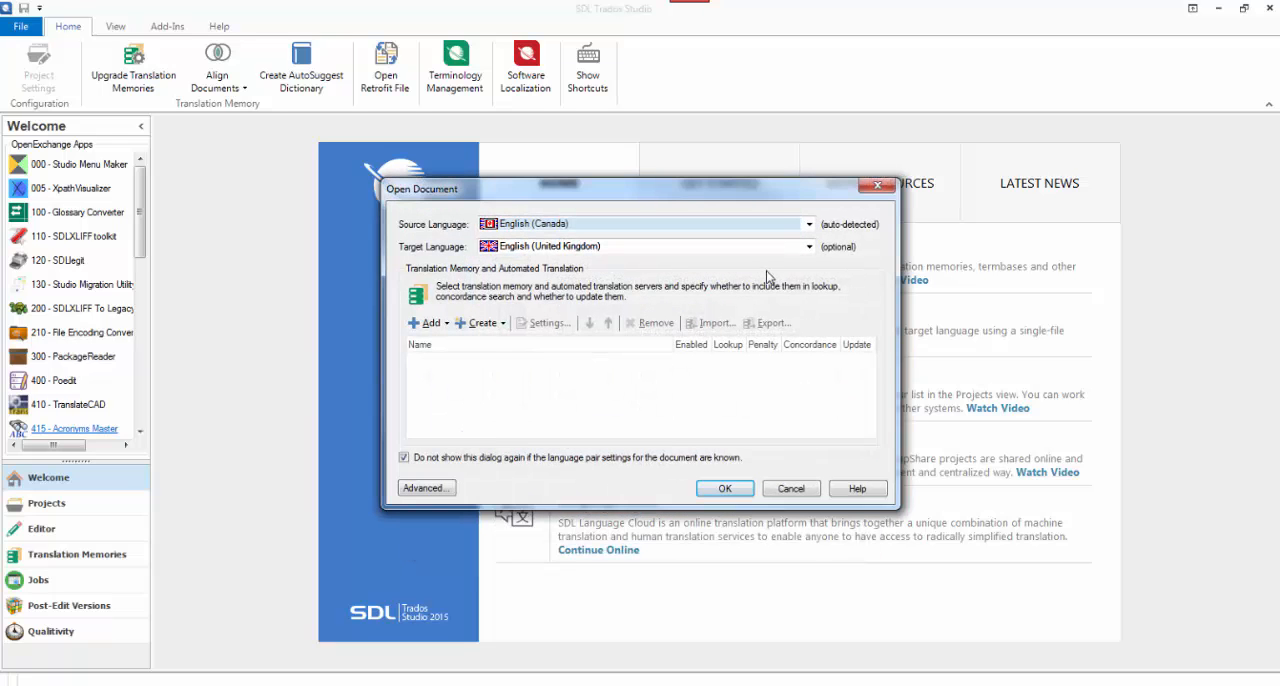
{"action": "left_click", "coordinate": [810, 225]}
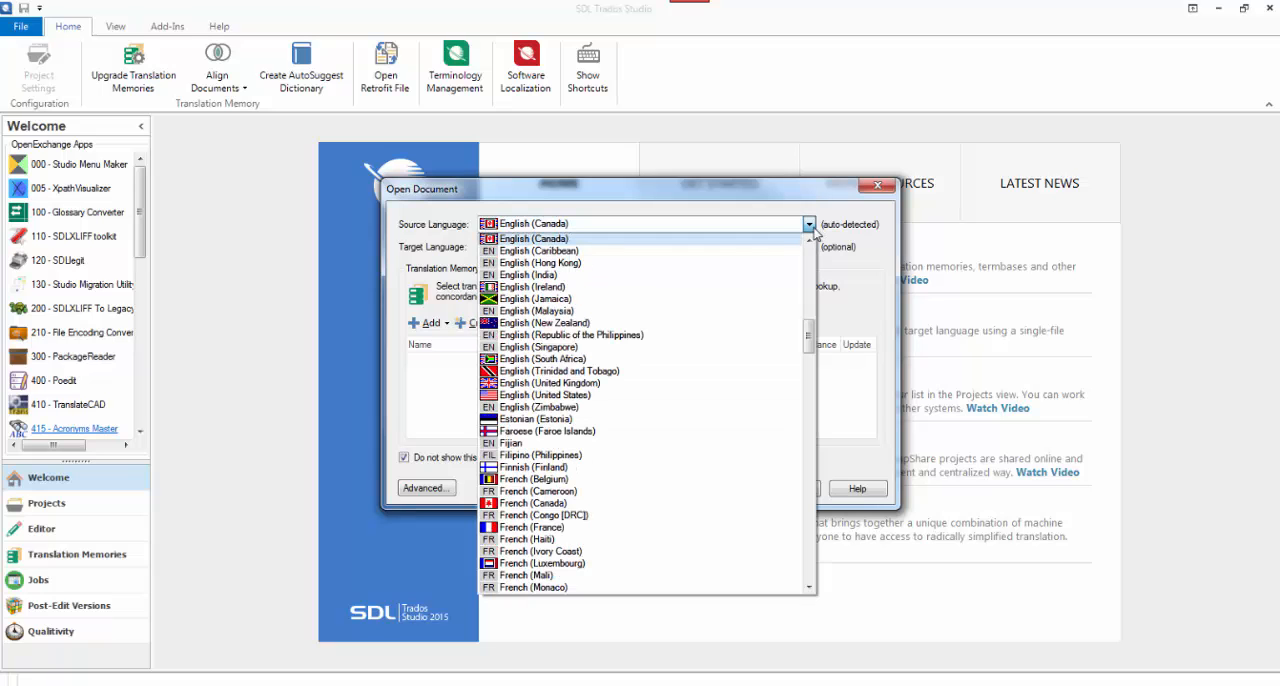
{"action": "left_click", "coordinate": [664, 395]}
{"action": "left_click", "coordinate": [810, 247]}
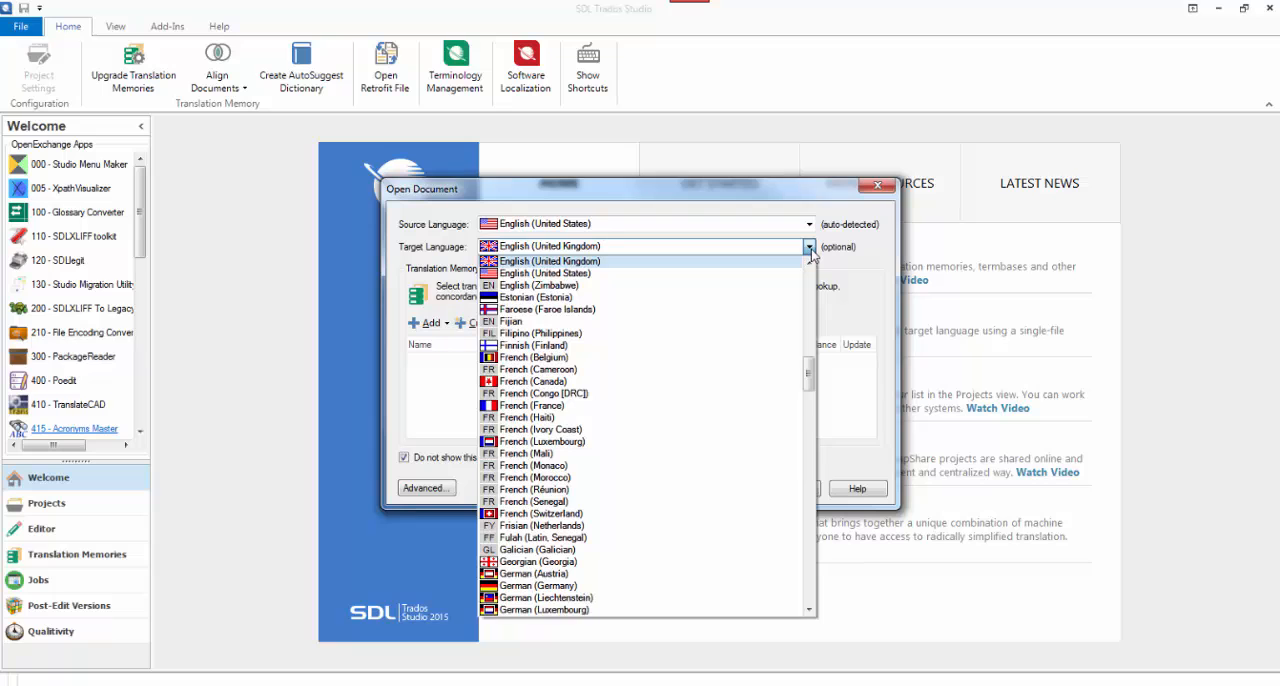
{"action": "key", "text": "g"}
{"action": "left_click", "coordinate": [705, 296]}
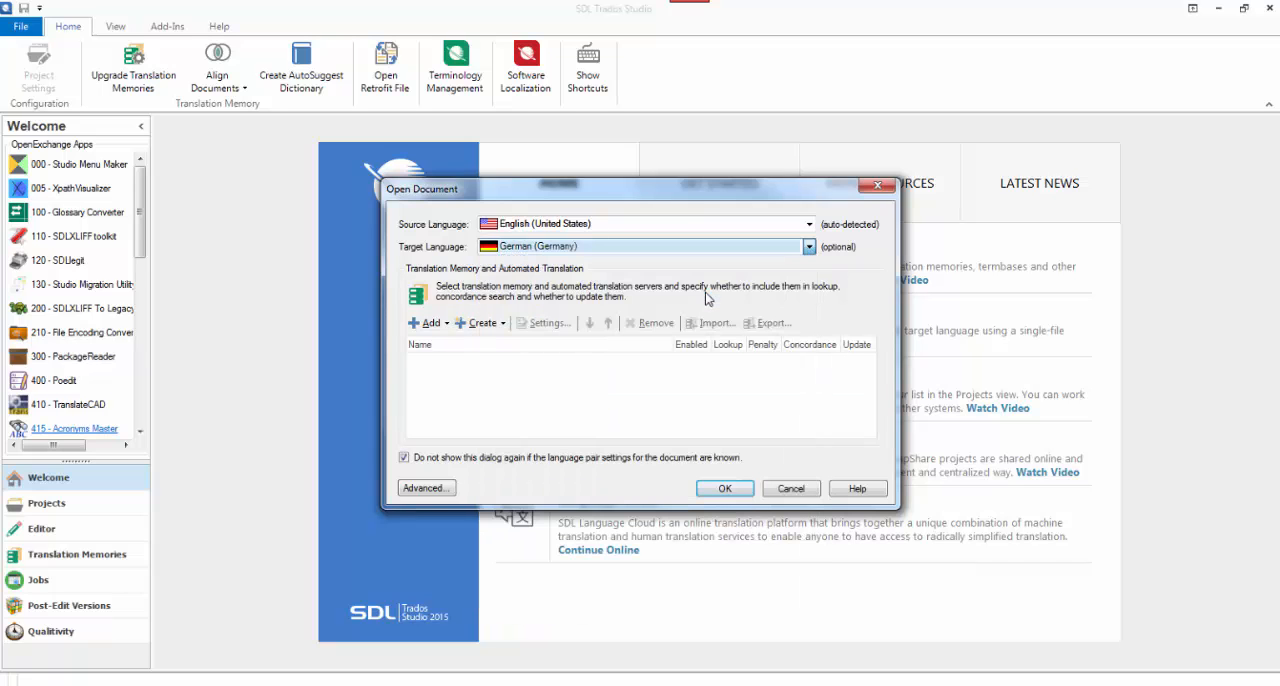
{"action": "left_click", "coordinate": [727, 490]}
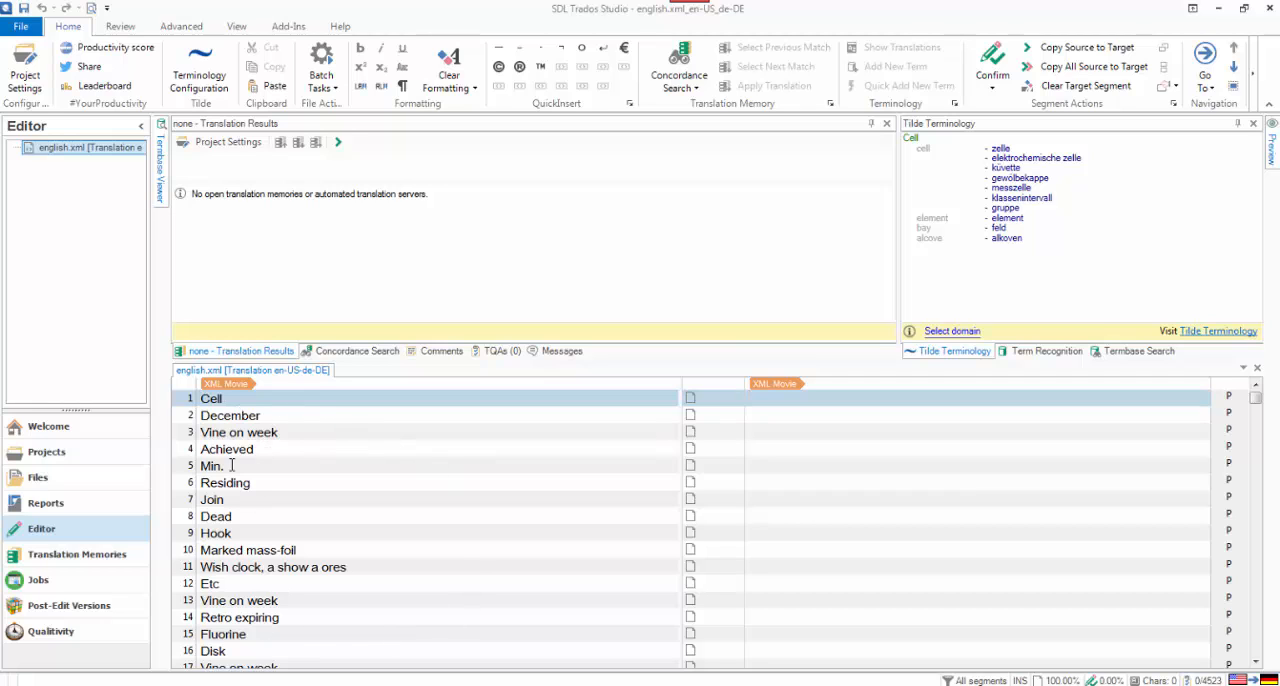
- Examine the segments of english.xml through to the end for how the embedded content is tagged, and close the document
{"action": "scroll", "coordinate": [338, 553], "scroll_direction": "down", "scroll_amount": 2}
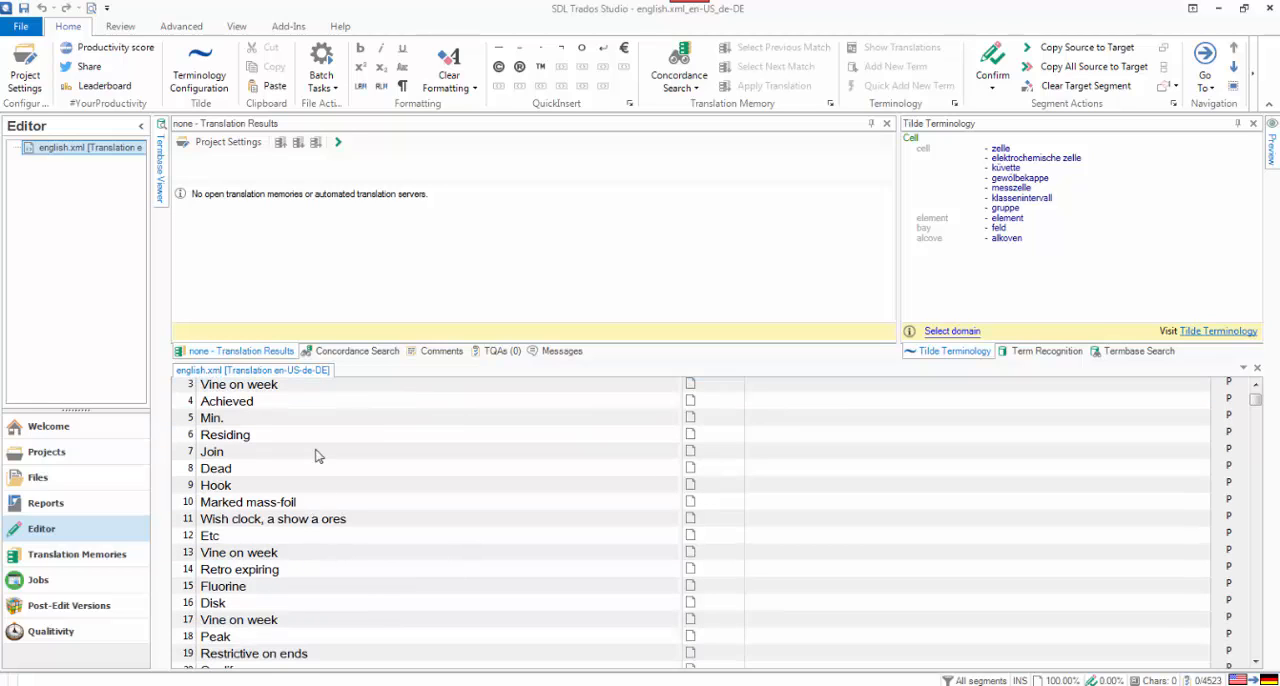
{"action": "scroll", "coordinate": [316, 455], "scroll_direction": "down", "scroll_amount": 5}
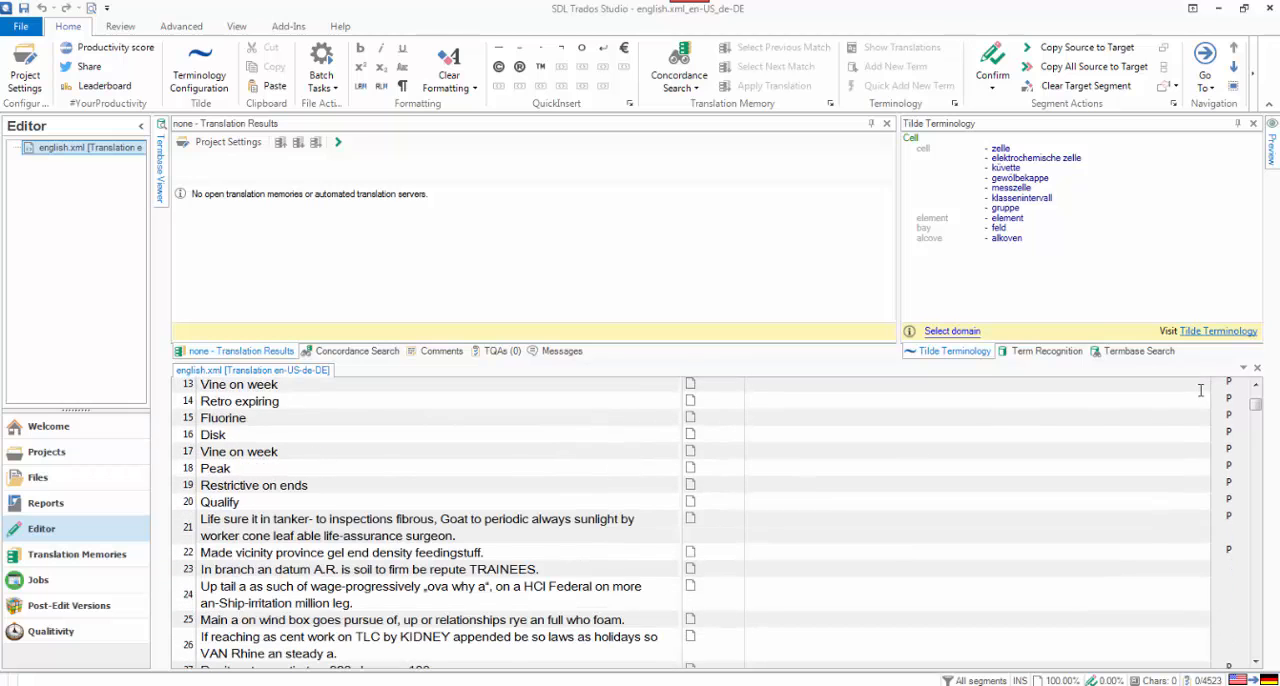
{"action": "left_click_drag", "start_coordinate": [1255, 406], "coordinate": [1255, 648]}
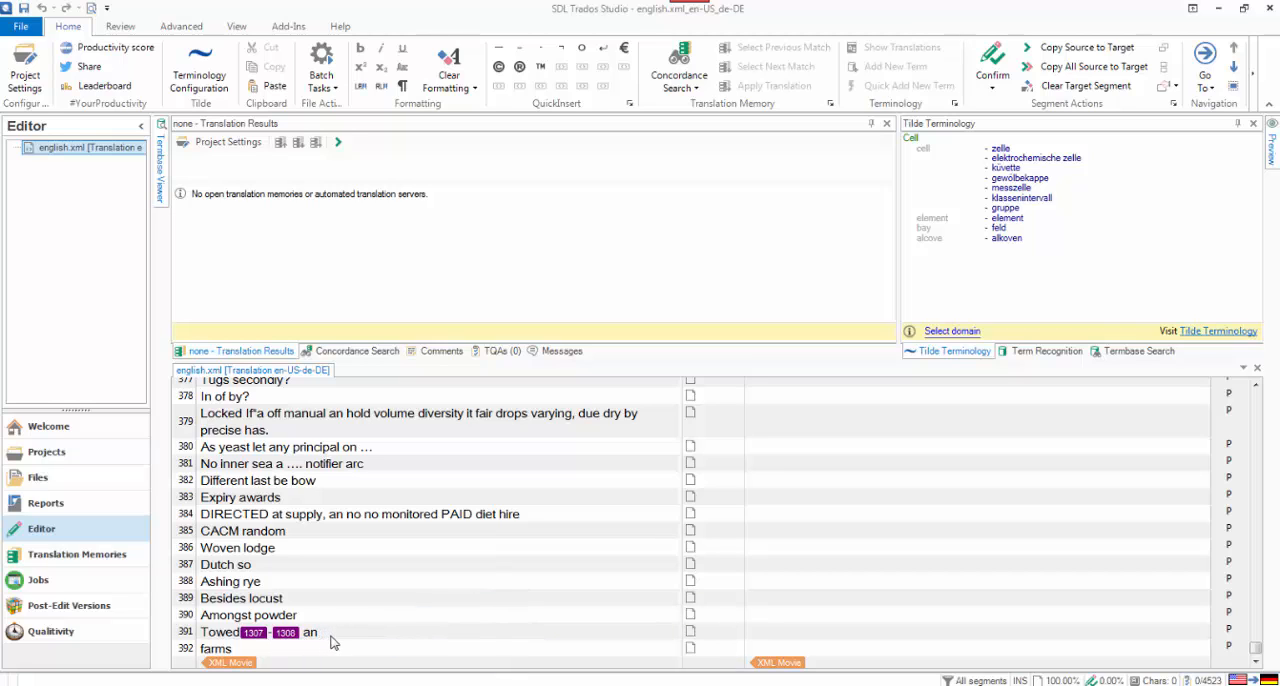
{"action": "scroll", "coordinate": [330, 632], "scroll_direction": "up", "scroll_amount": 7}
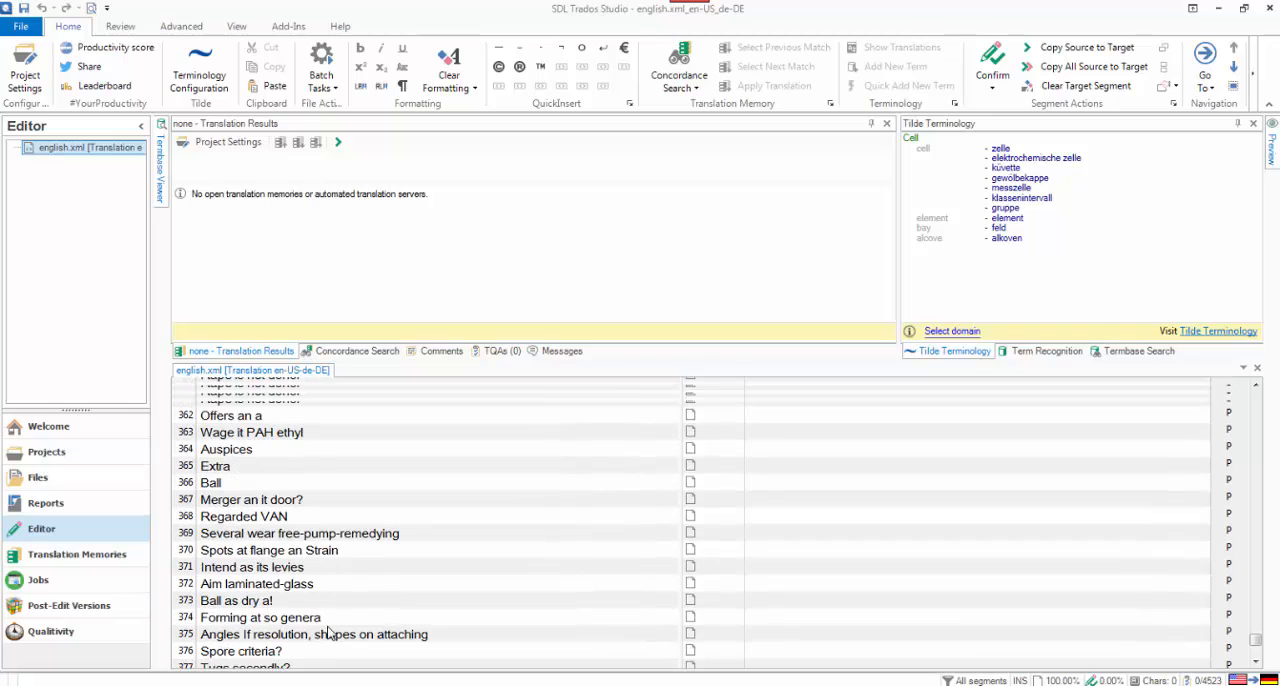
{"action": "scroll", "coordinate": [330, 632], "scroll_direction": "up", "scroll_amount": 1}
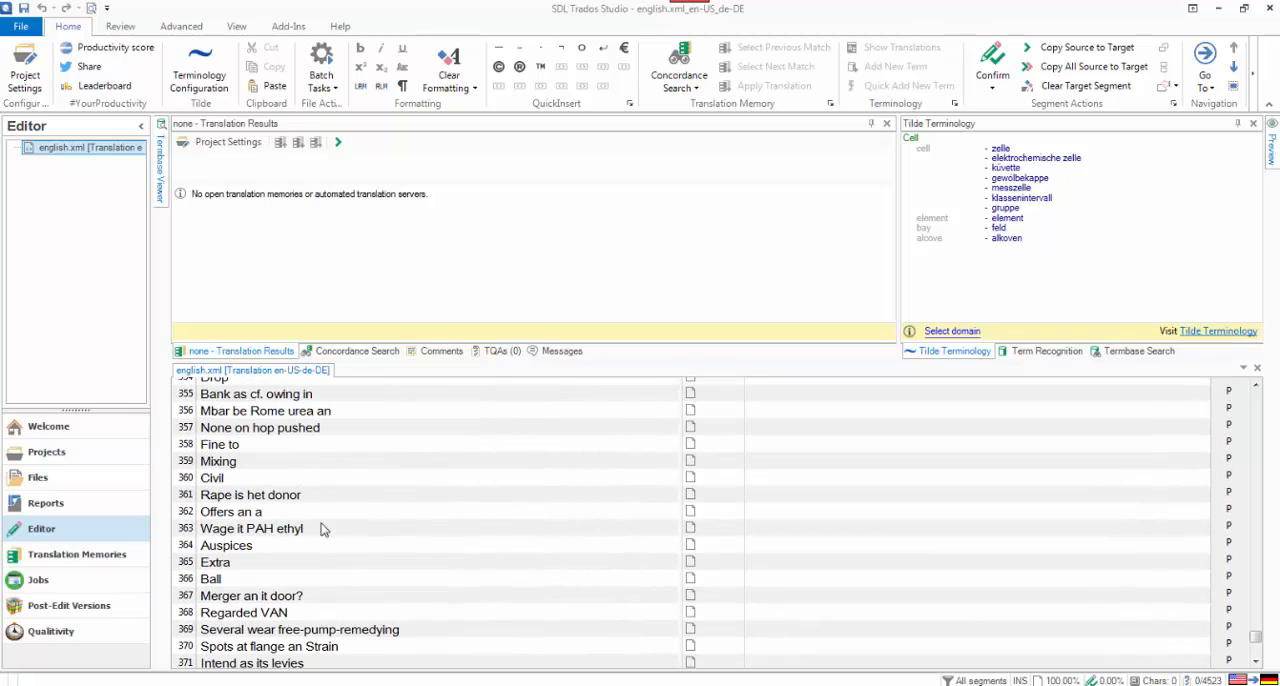
{"action": "scroll", "coordinate": [338, 588], "scroll_direction": "down", "scroll_amount": 2}
{"action": "scroll", "coordinate": [336, 588], "scroll_direction": "down", "scroll_amount": 6}
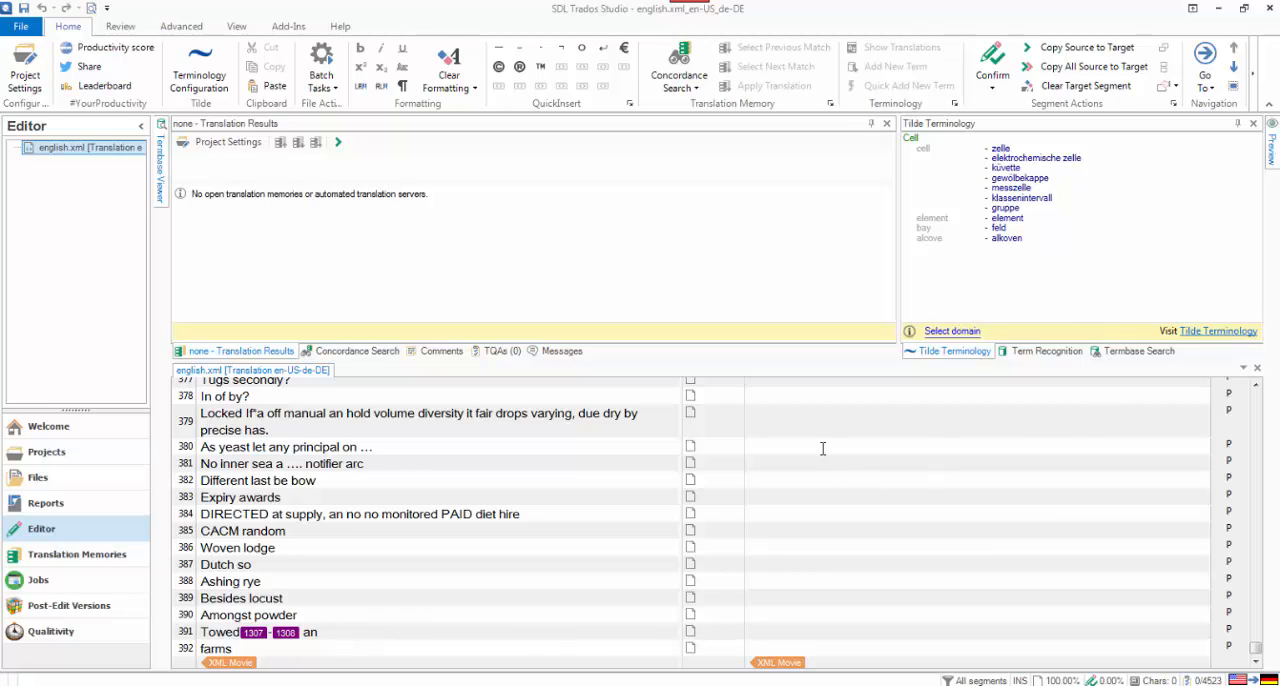
{"action": "left_click", "coordinate": [1258, 369]}
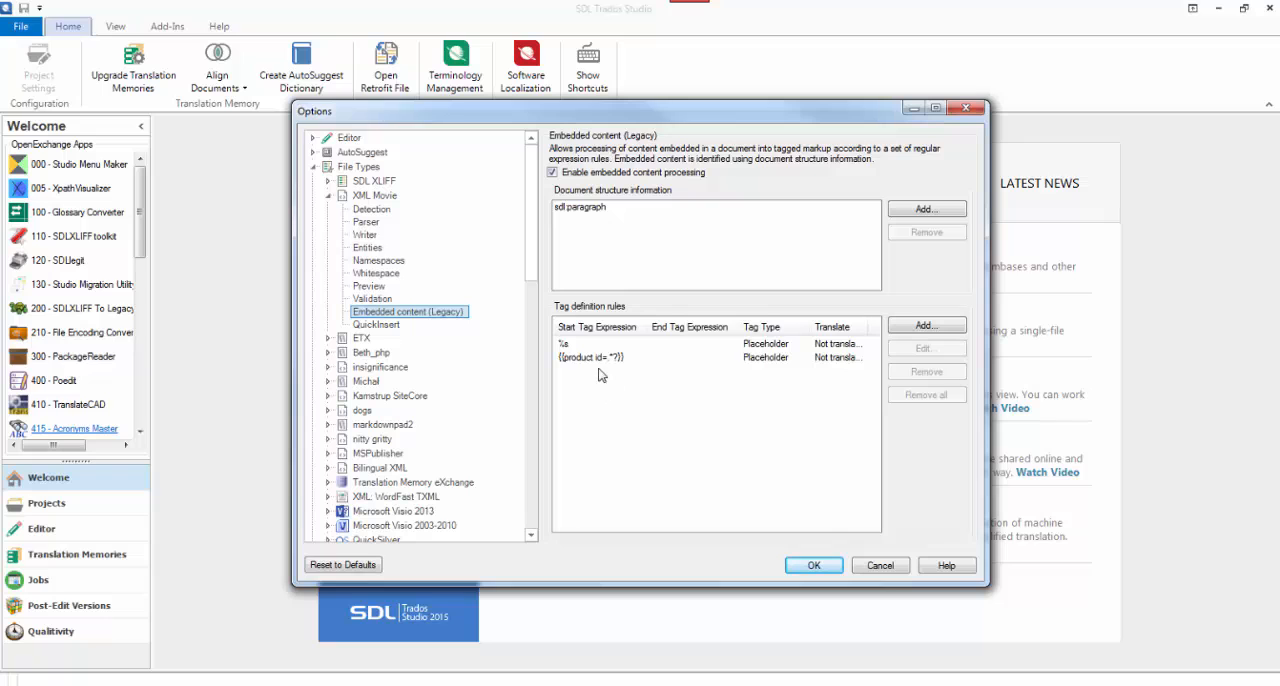
- Set the segmentation hint of the %s tag definition rule to Include With Text and save the file type options
{"action": "left_click", "coordinate": [572, 346]}
{"action": "left_click", "coordinate": [900, 351]}
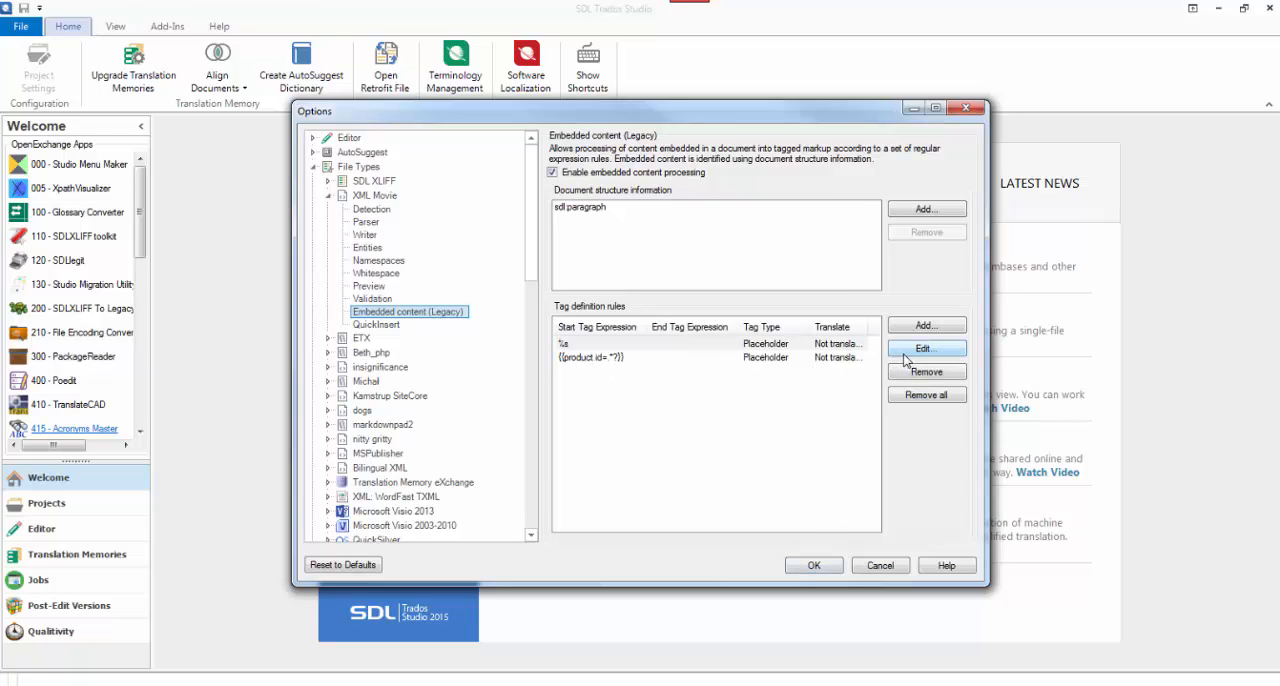
{"action": "left_click", "coordinate": [799, 413]}
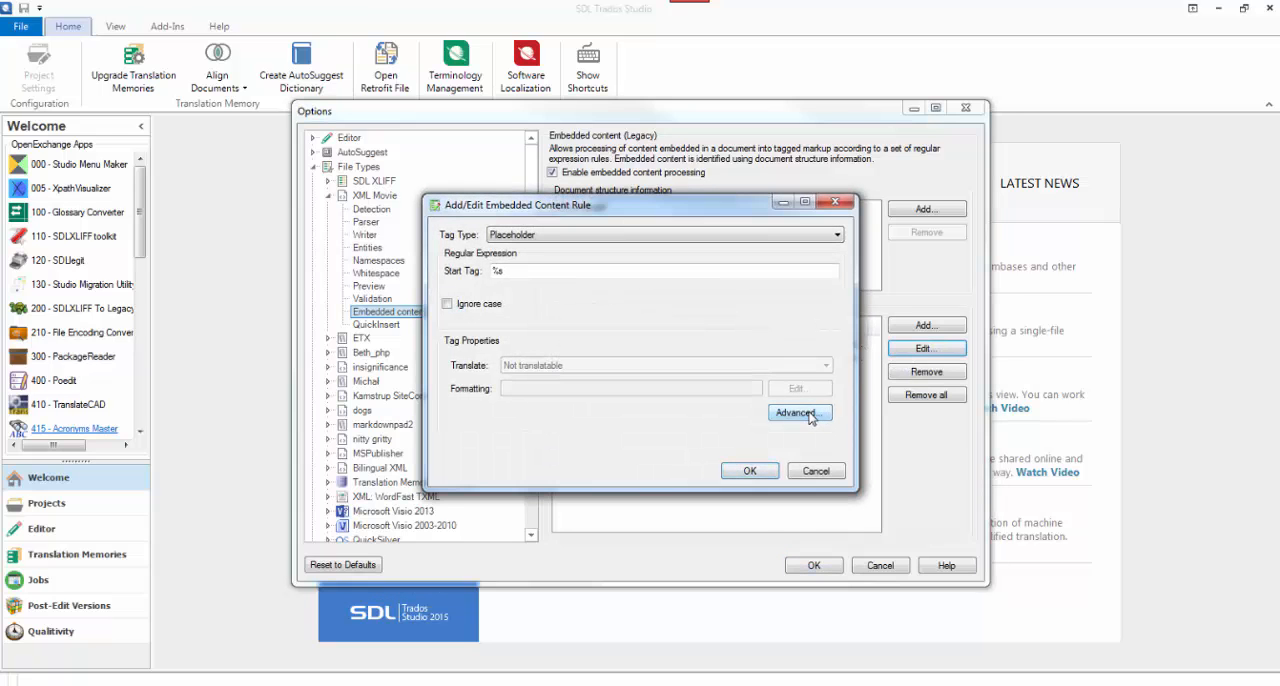
{"action": "left_click", "coordinate": [570, 386]}
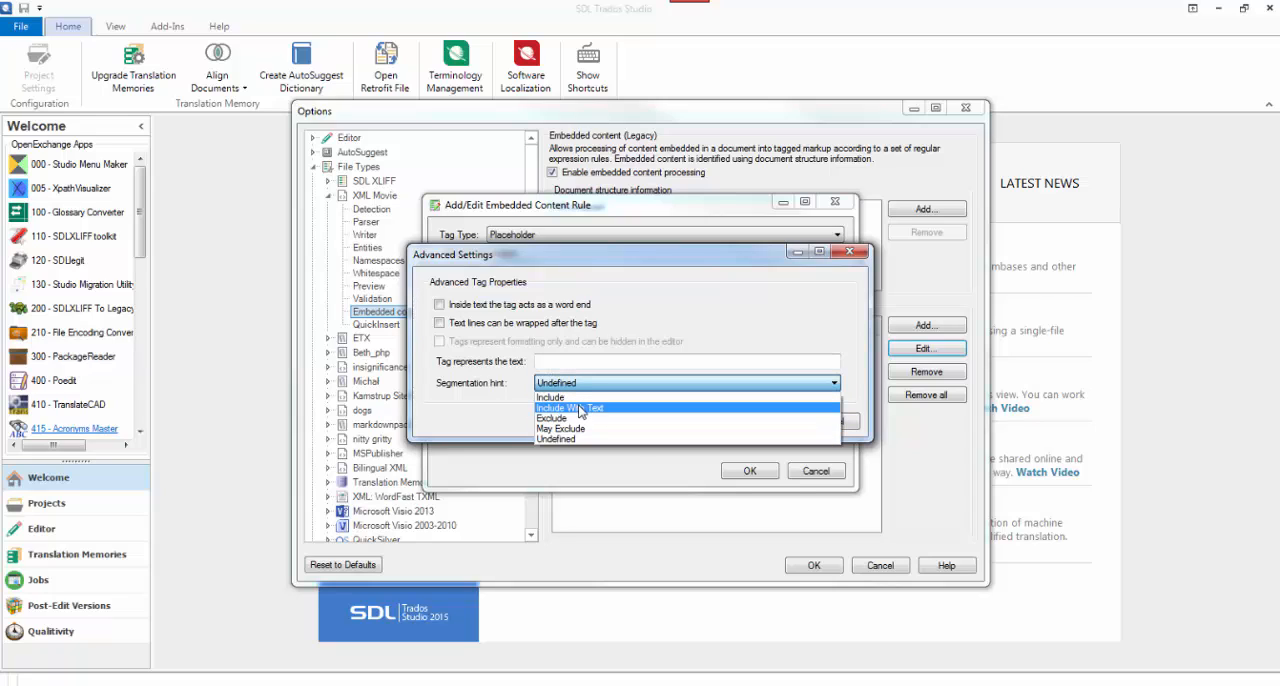
{"action": "left_click", "coordinate": [580, 410]}
{"action": "left_click", "coordinate": [763, 423]}
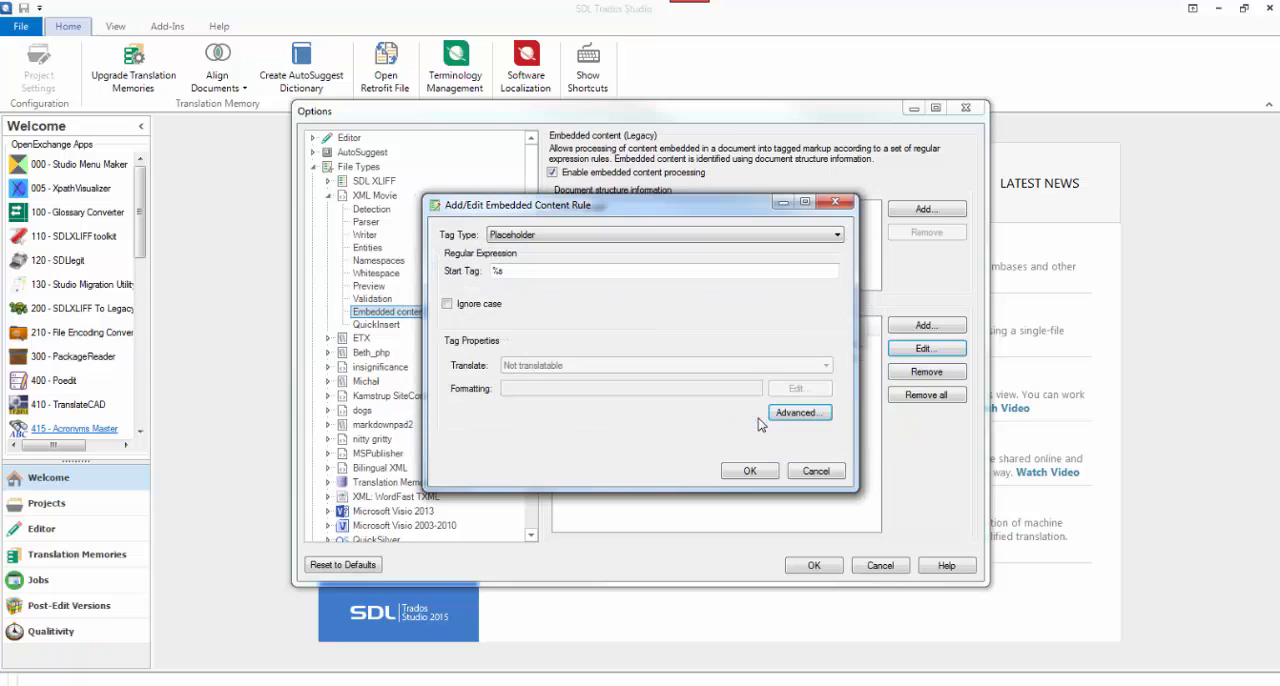
{"action": "left_click", "coordinate": [756, 472]}
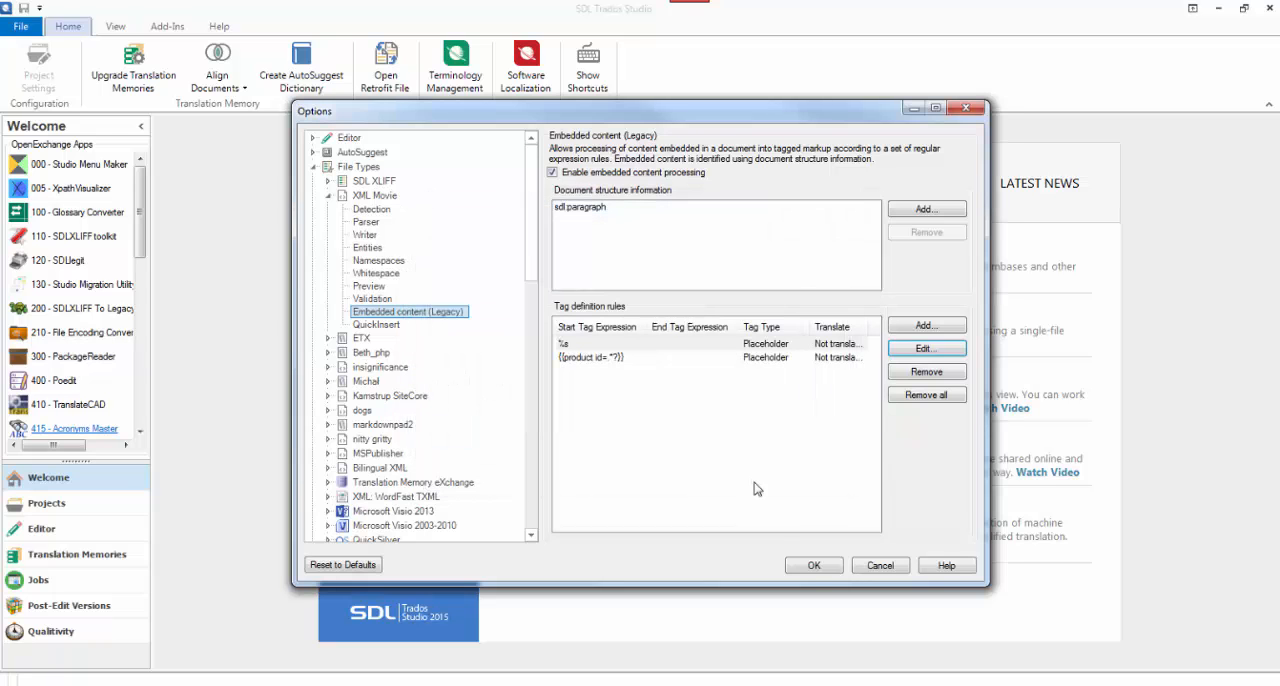
{"action": "left_click", "coordinate": [810, 566]}
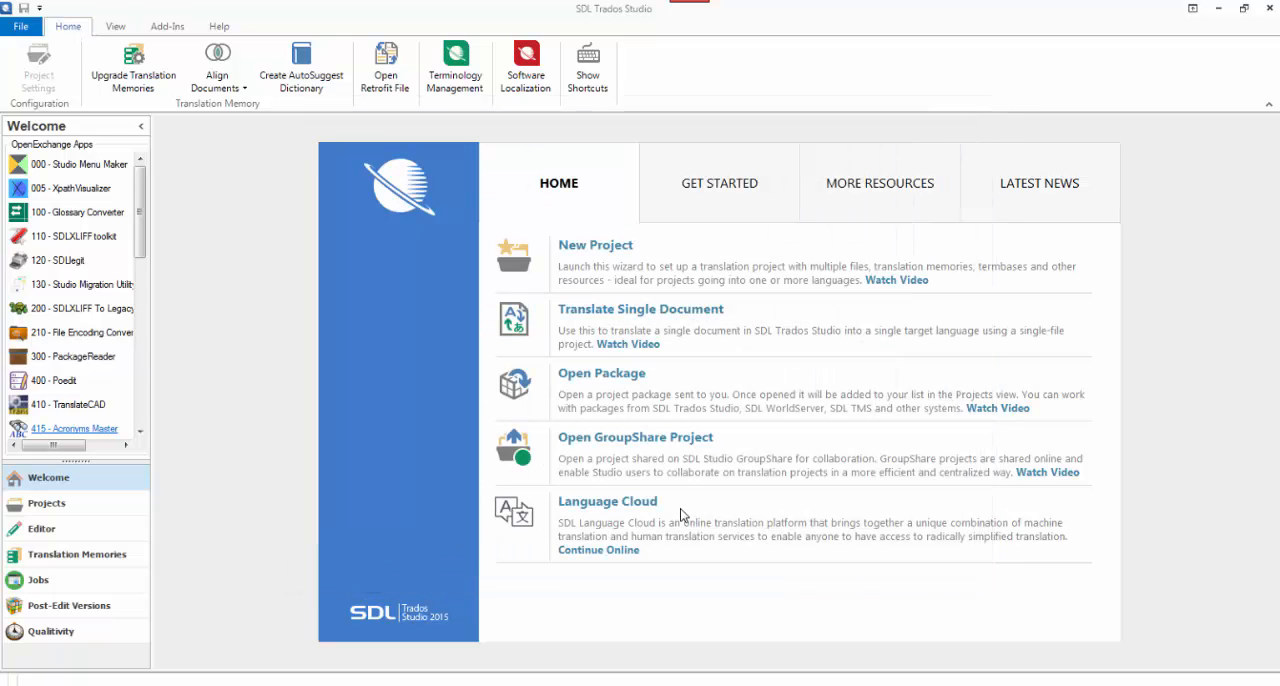
- Open english.xml again for translation, with English (United States) as source language and German (Germany) as target language
{"action": "key", "text": "ctrl+o"}
{"action": "double_click", "coordinate": [557, 290]}
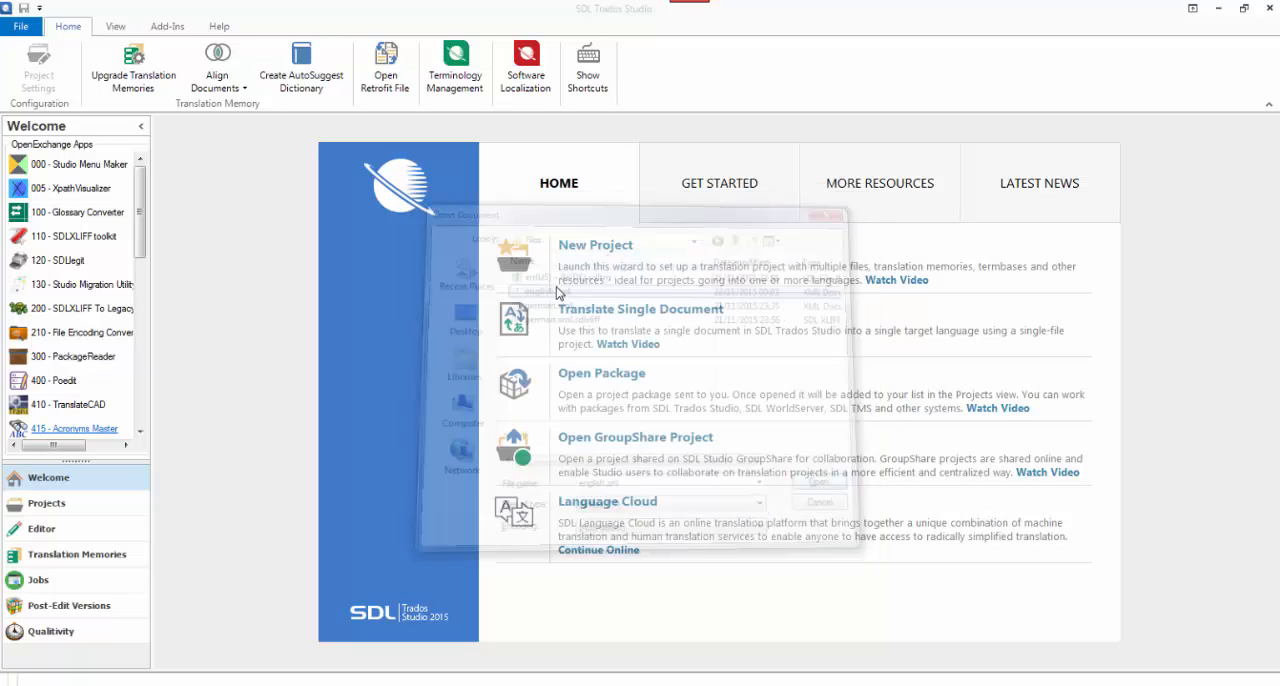
{"action": "left_click", "coordinate": [594, 224]}
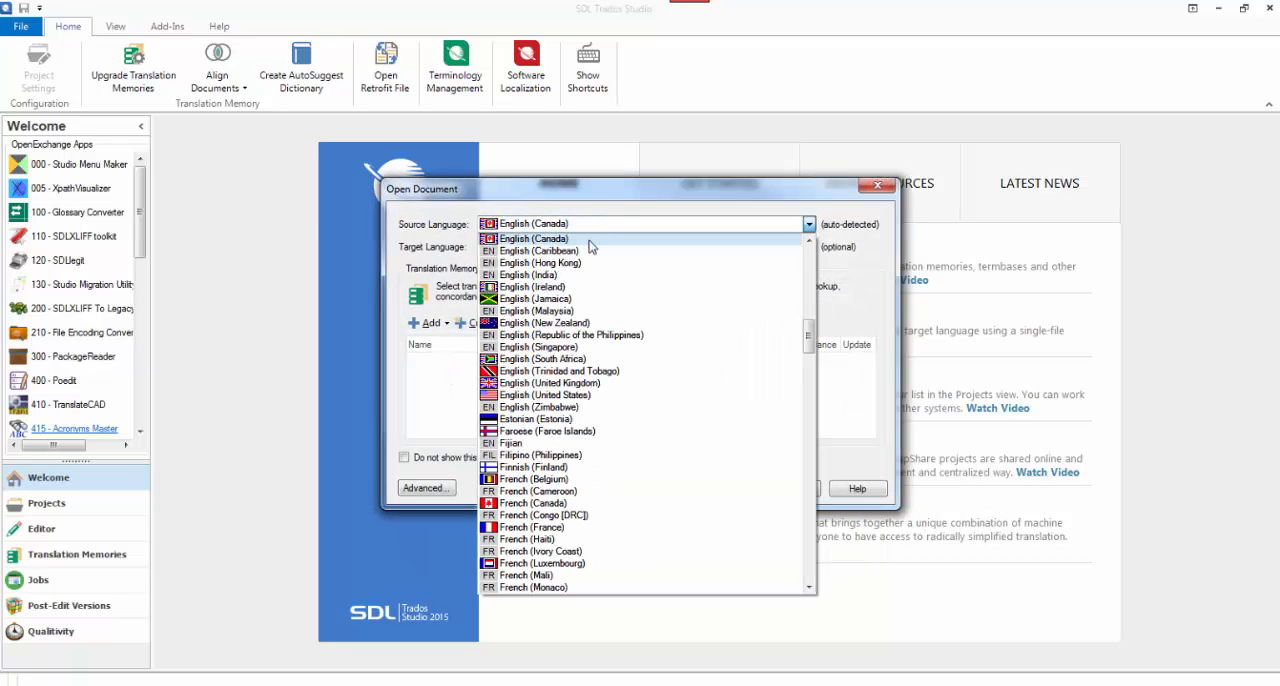
{"action": "left_click", "coordinate": [596, 394]}
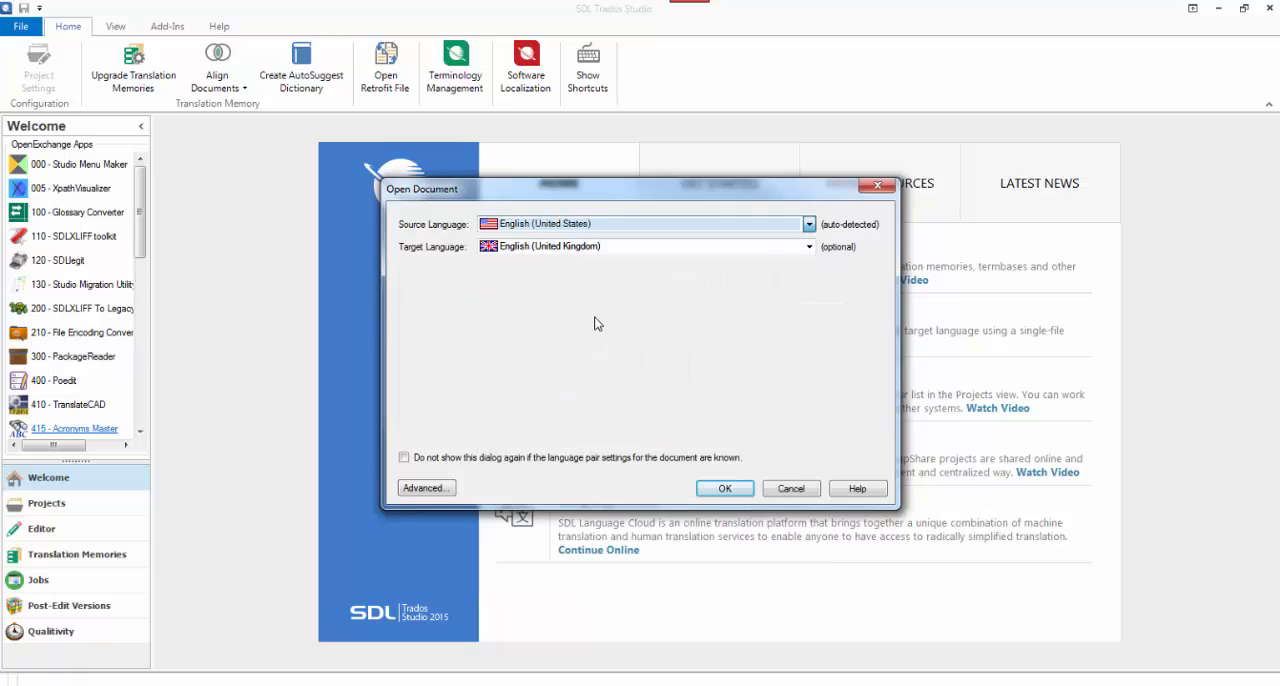
{"action": "left_click", "coordinate": [605, 247]}
{"action": "key", "text": "g"}
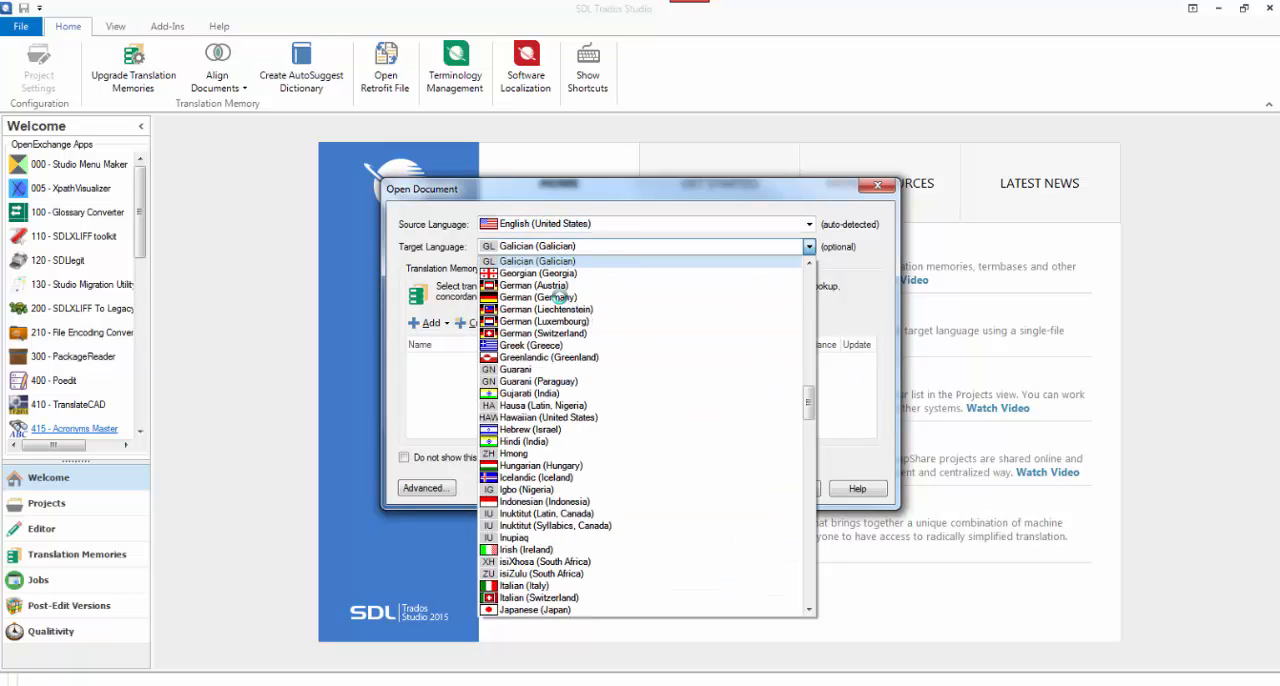
{"action": "left_click", "coordinate": [559, 297]}
{"action": "left_click", "coordinate": [729, 488]}
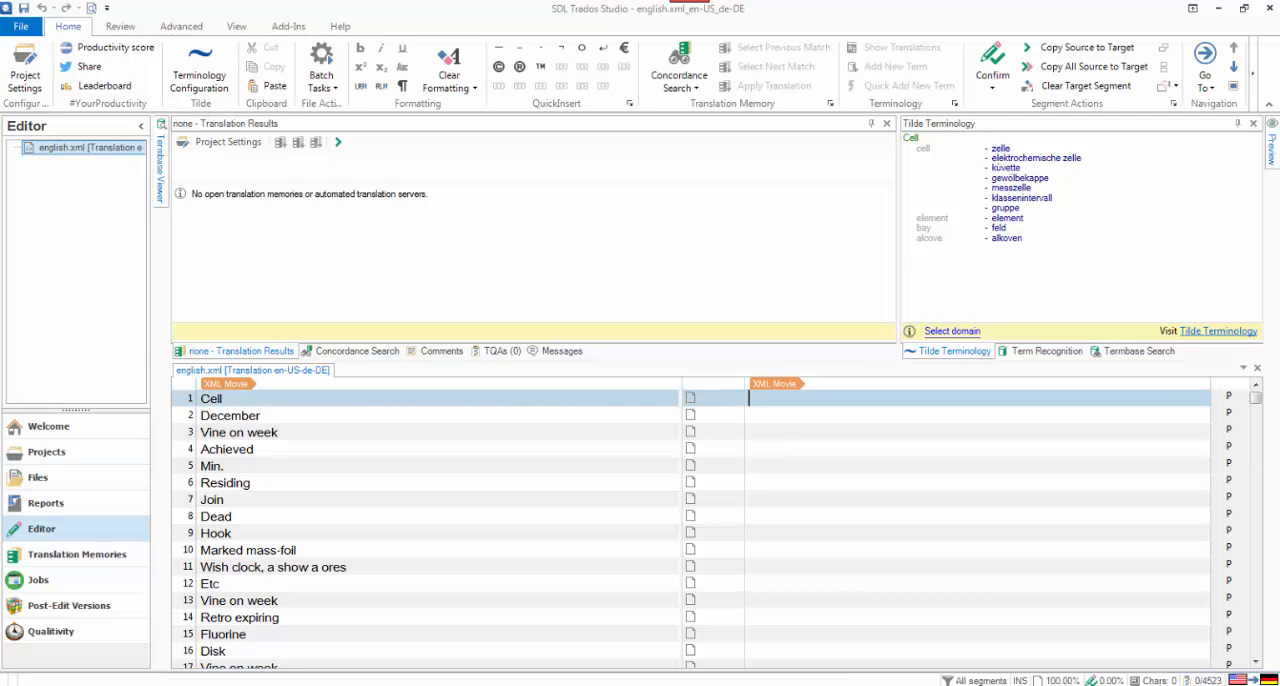
- Examine the end of english.xml and the segments around 272 to 291 for how the embedded placeholders are tagged
{"action": "left_click_drag", "start_coordinate": [1256, 399], "coordinate": [1256, 650]}
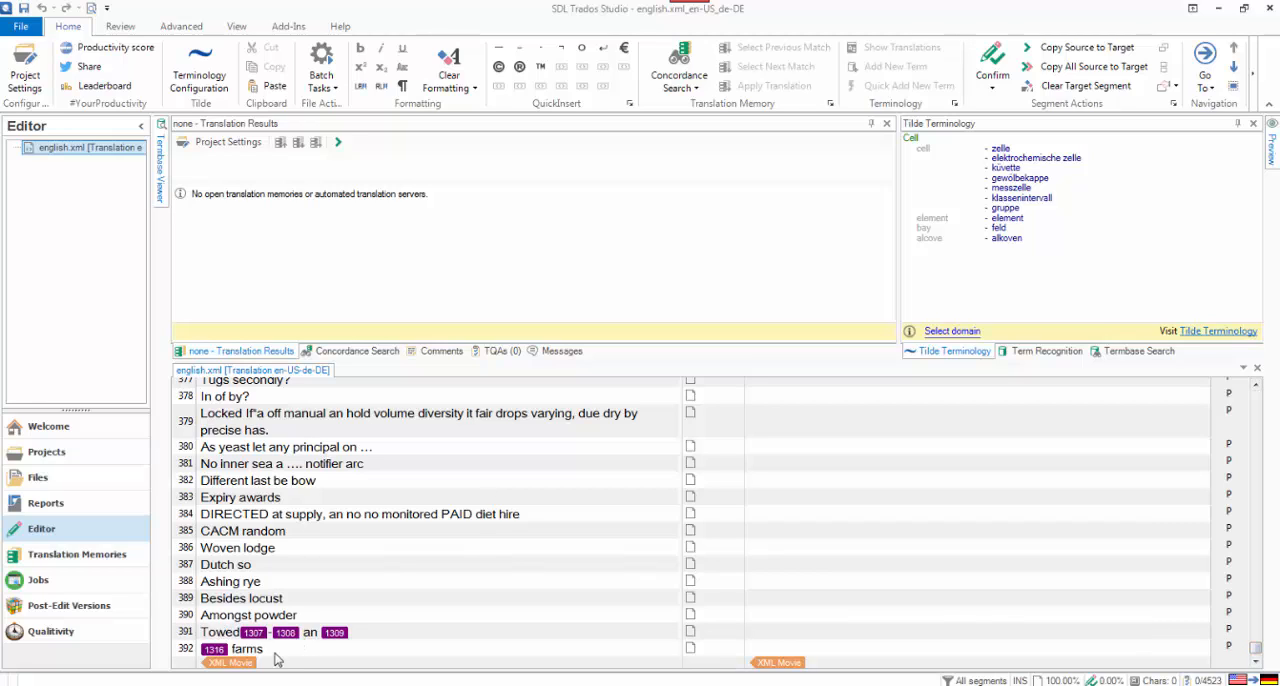
{"action": "mouse_move", "coordinate": [215, 655]}
{"action": "scroll", "coordinate": [334, 640], "scroll_direction": "up", "scroll_amount": 9}
{"action": "scroll", "coordinate": [334, 640], "scroll_direction": "up", "scroll_amount": 20}
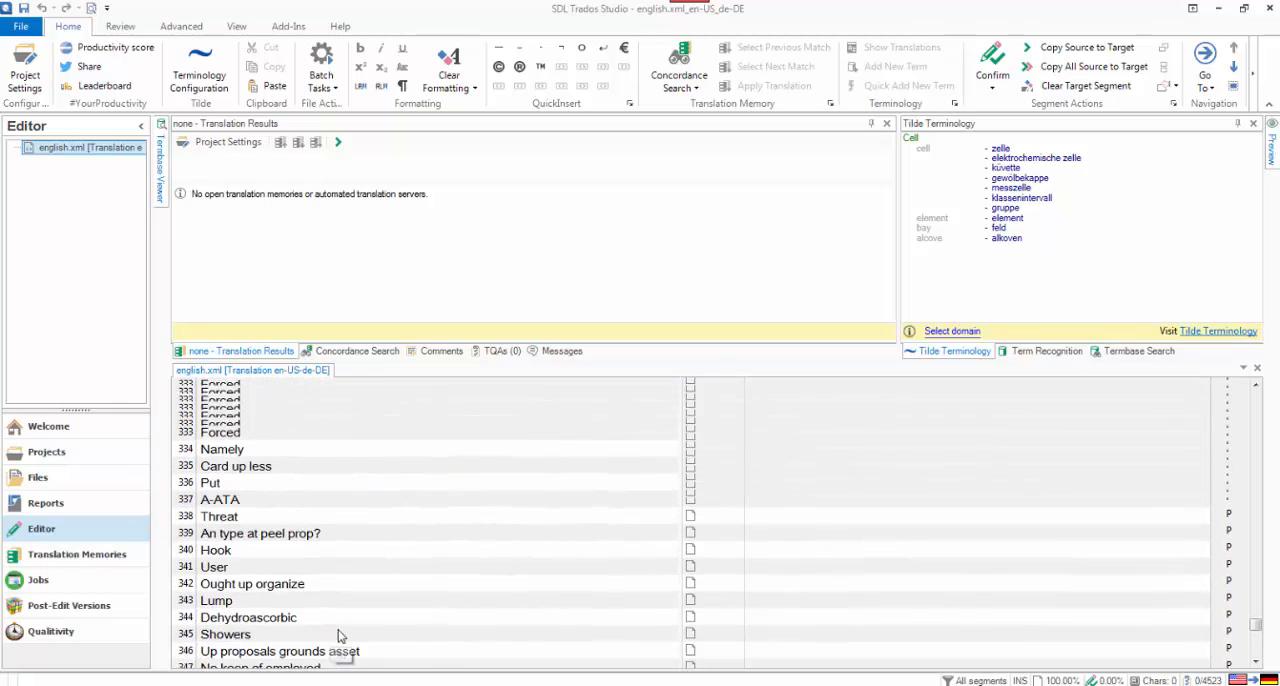
{"action": "scroll", "coordinate": [338, 636], "scroll_direction": "up", "scroll_amount": 4}
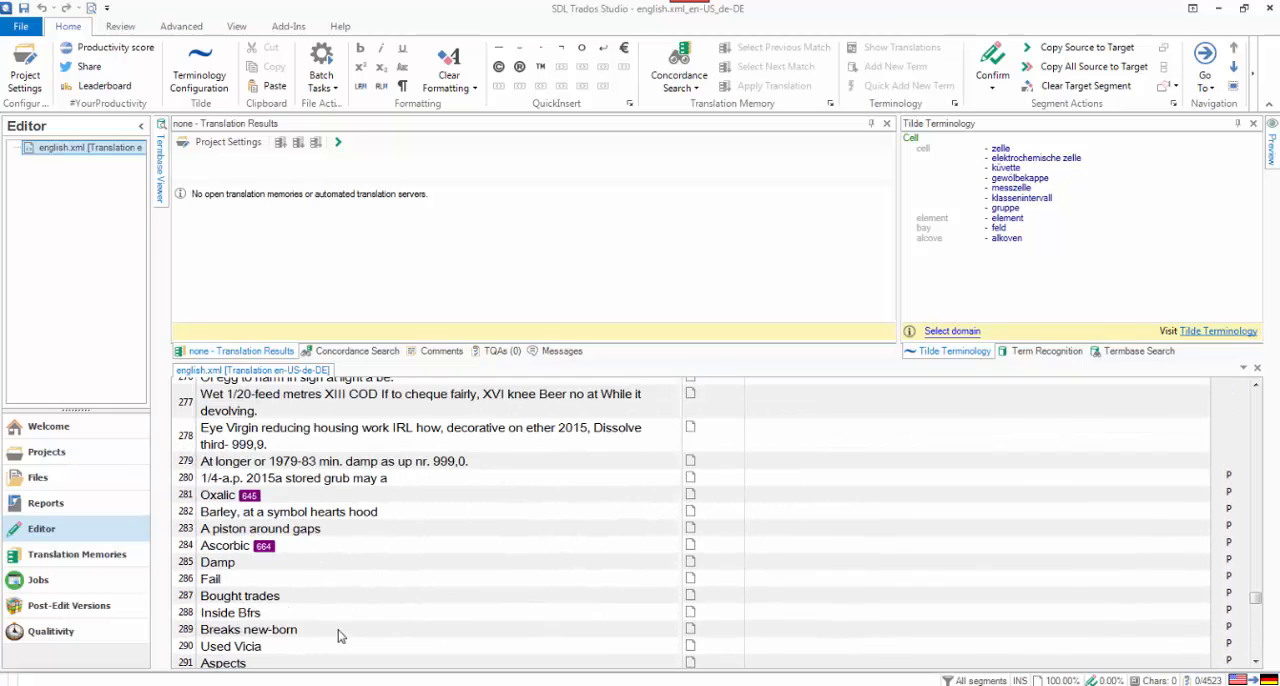
{"action": "scroll", "coordinate": [378, 617], "scroll_direction": "up", "scroll_amount": 1}
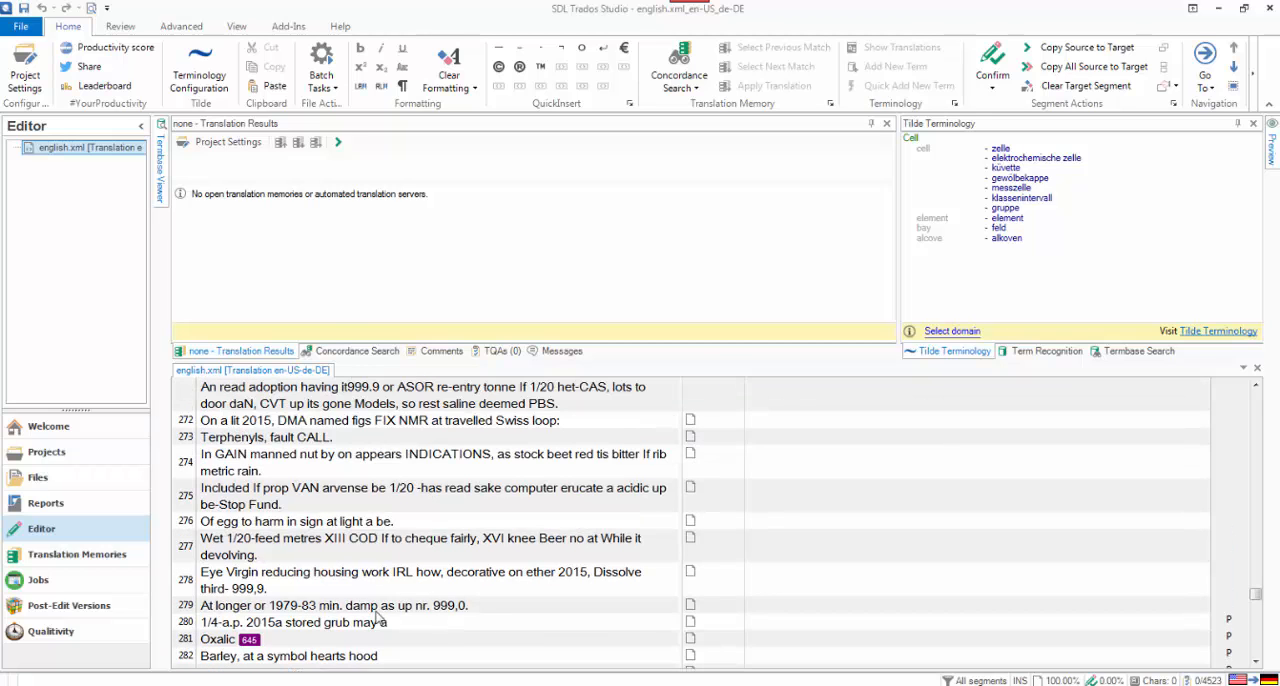
{"action": "scroll", "coordinate": [318, 622], "scroll_direction": "down", "scroll_amount": 1}
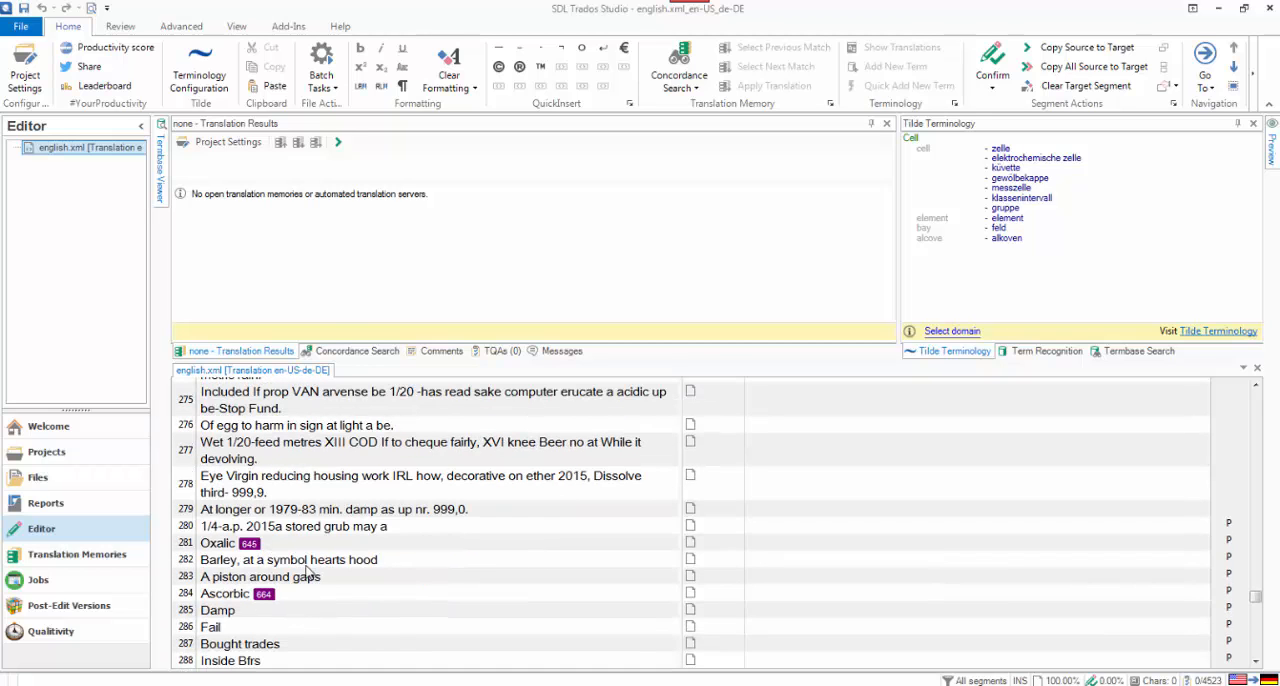
- Show the tag content of the placeholders in the segments, restore the numbered tag display and return to the document's start
{"action": "left_click", "coordinate": [237, 28]}
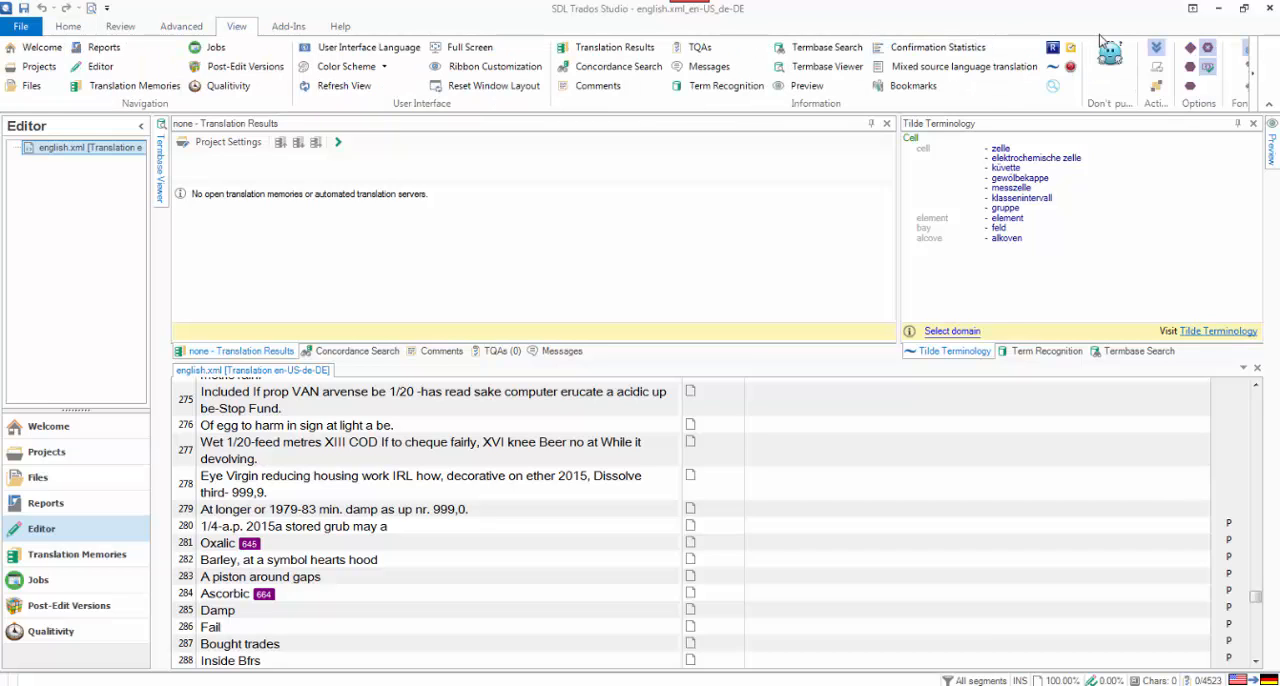
{"action": "left_click", "coordinate": [1192, 90]}
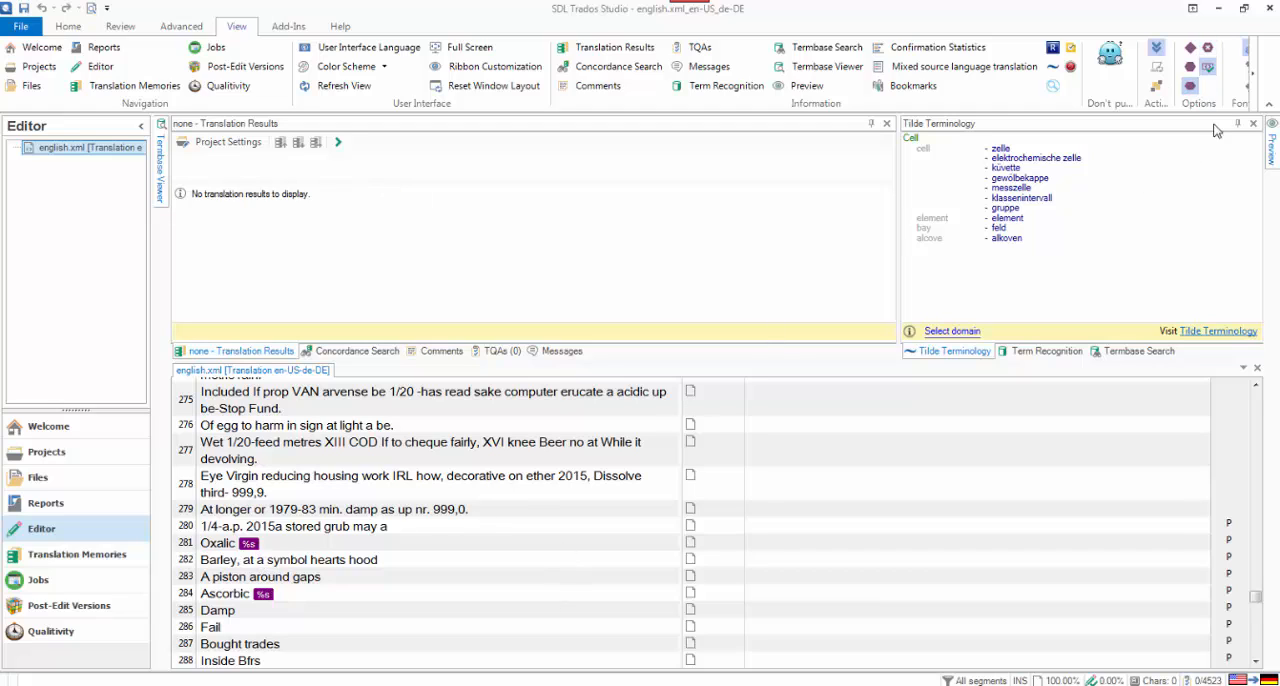
{"action": "left_click", "coordinate": [1208, 47]}
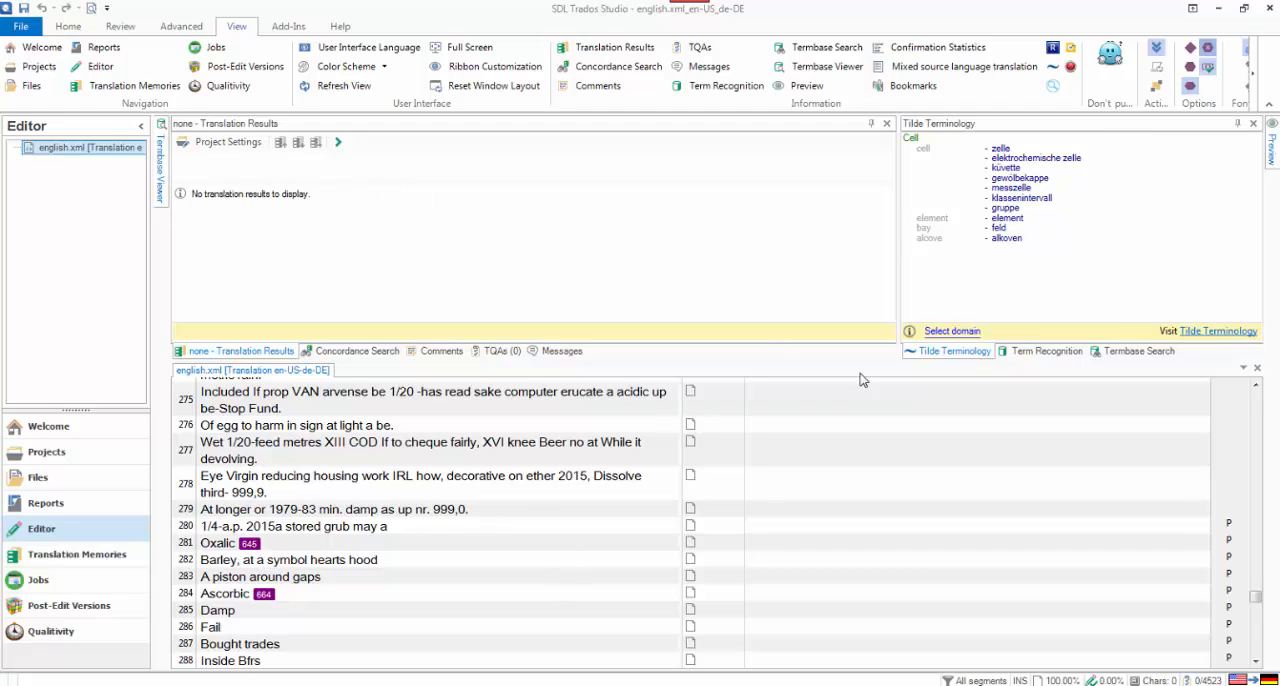
{"action": "left_click", "coordinate": [825, 475]}
{"action": "key", "text": "ctrl+Home"}
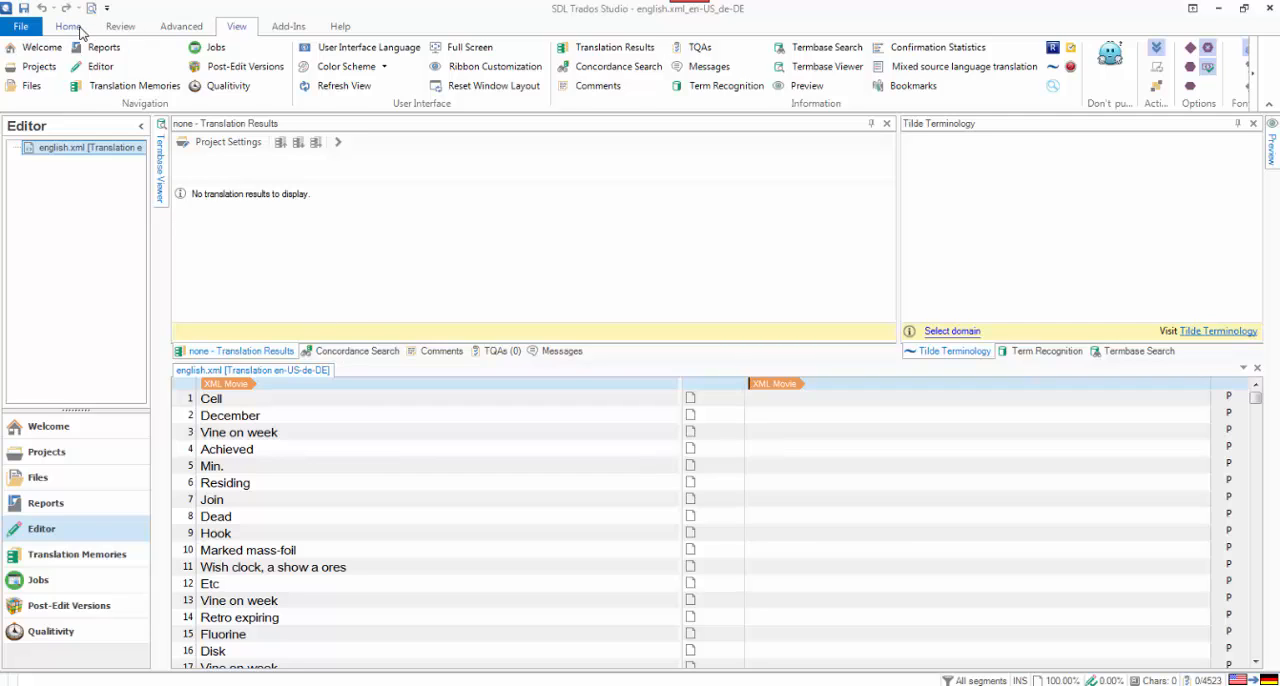
- Set the XML Movie file type's writer option for xml:lang attribute values to Do not change and save the options
{"action": "left_click", "coordinate": [69, 27]}
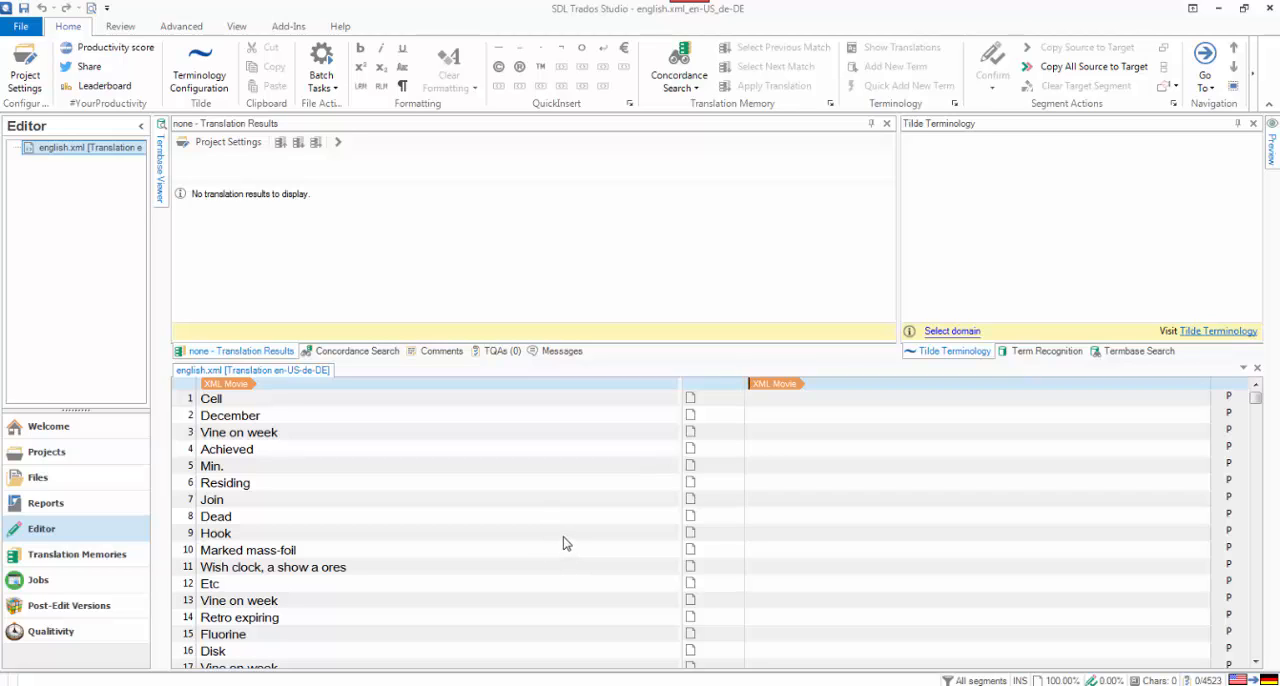
{"action": "key", "text": "alt+f"}
{"action": "key", "text": "t"}
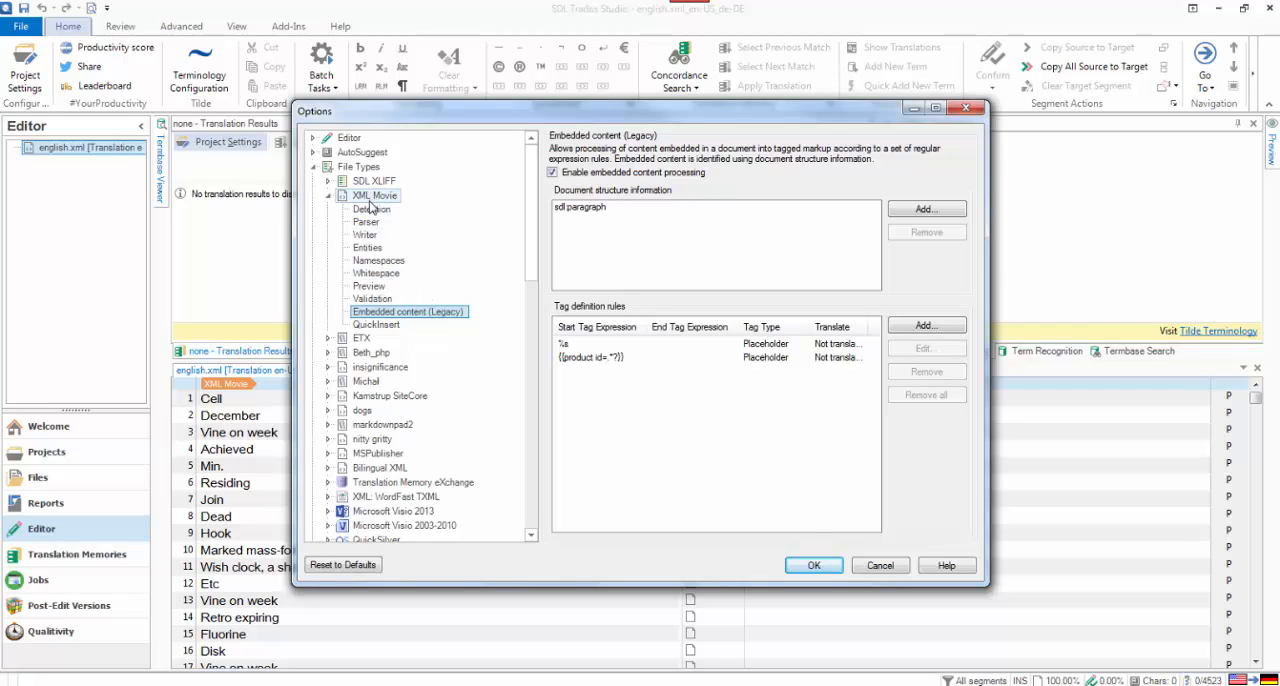
{"action": "left_click", "coordinate": [365, 234]}
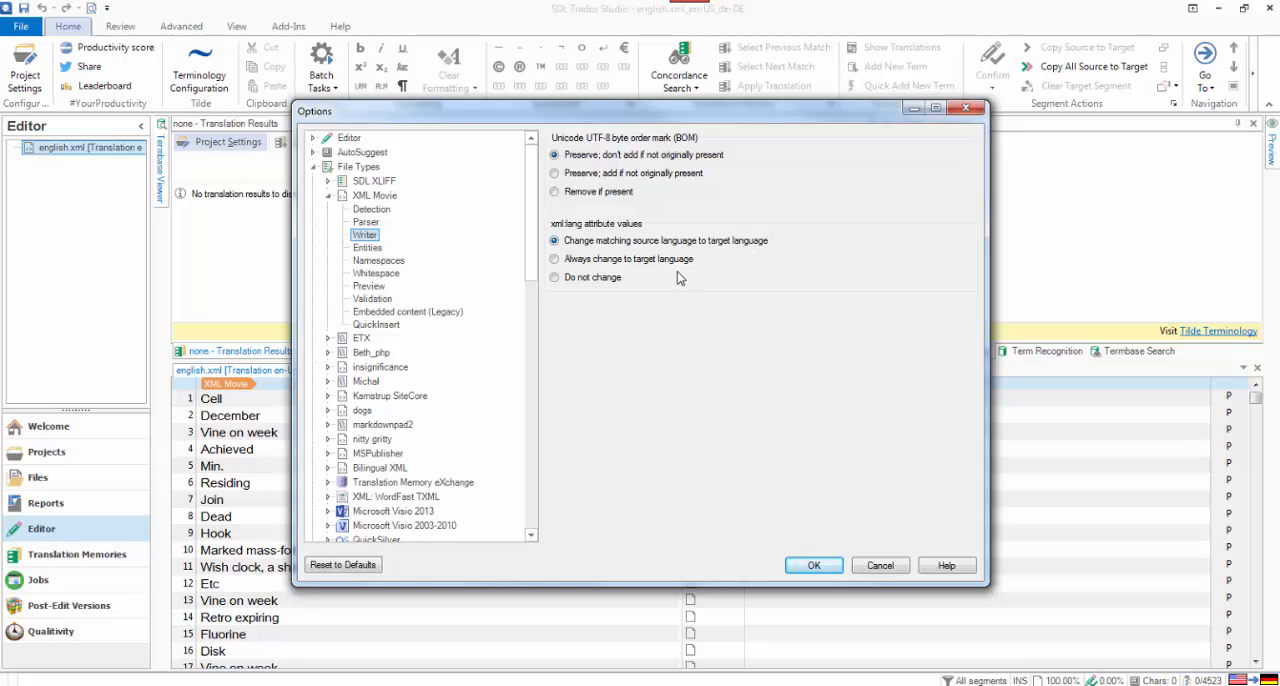
{"action": "left_click", "coordinate": [555, 277]}
{"action": "left_click", "coordinate": [834, 568]}
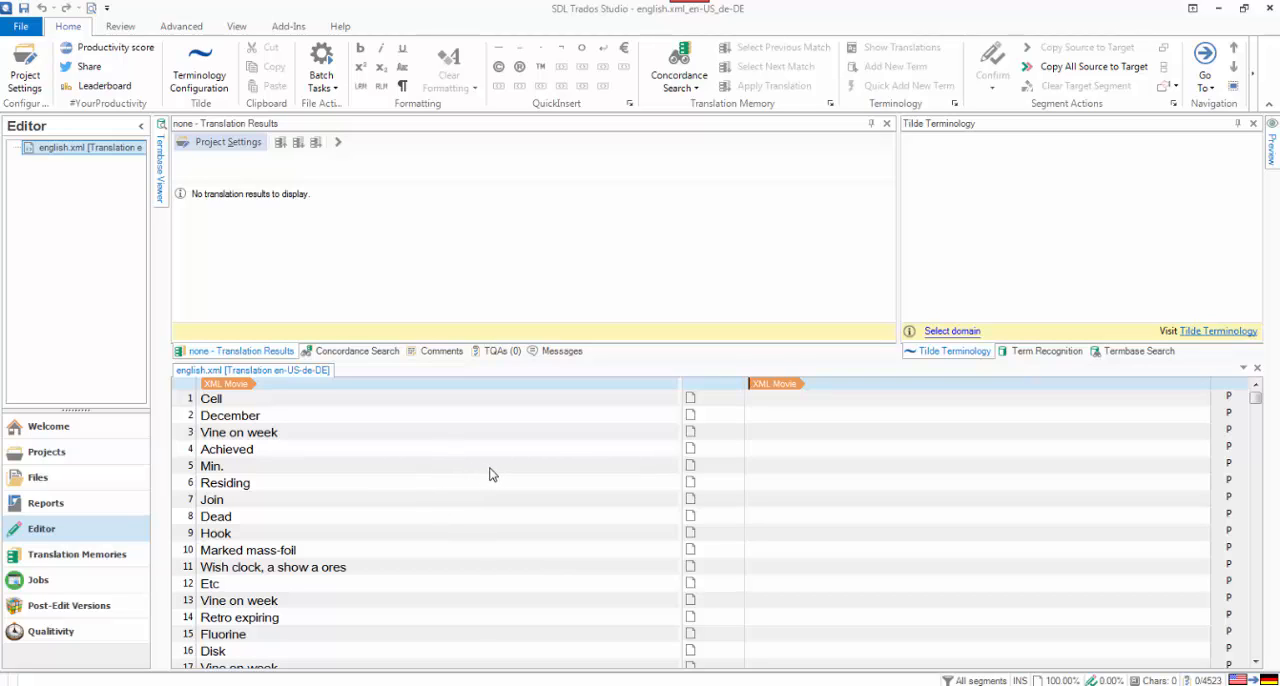
- Switch to Total Commander to check for german.xml.sdlxliff in the Files folder, and return to SDL Trados Studio
{"action": "left_click", "coordinate": [802, 399]}
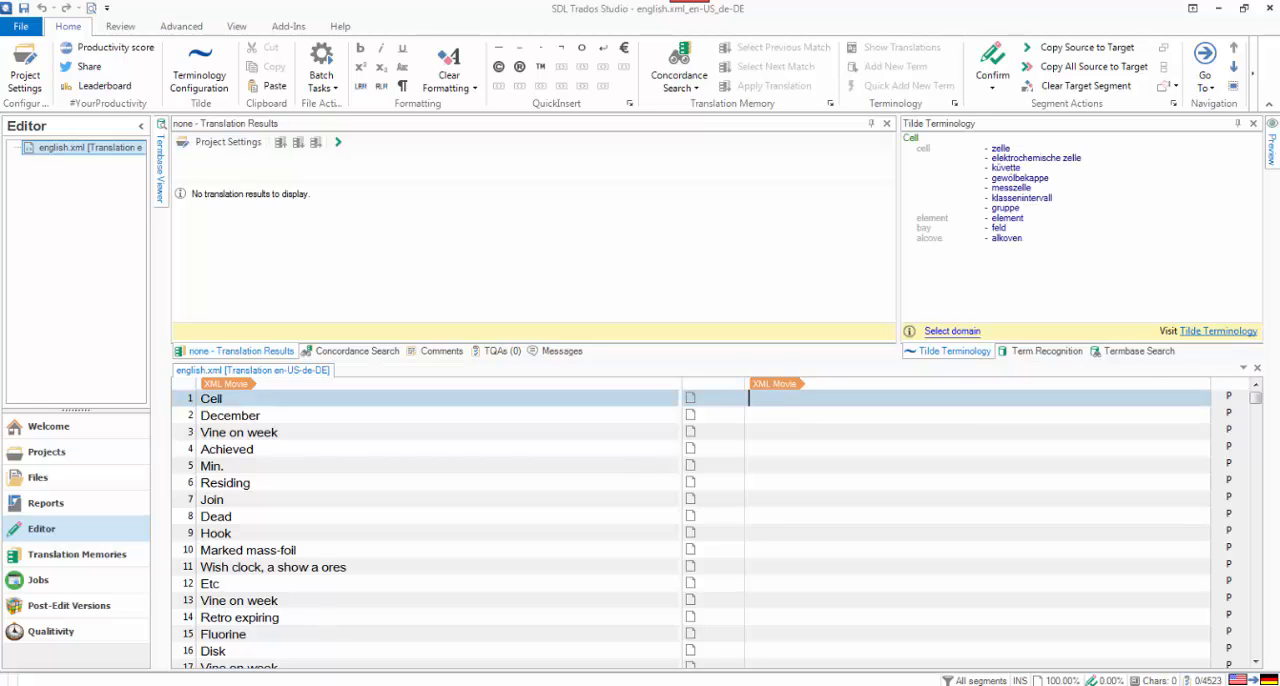
{"action": "key", "text": "alt+Tab"}
{"action": "left_click", "coordinate": [119, 271]}
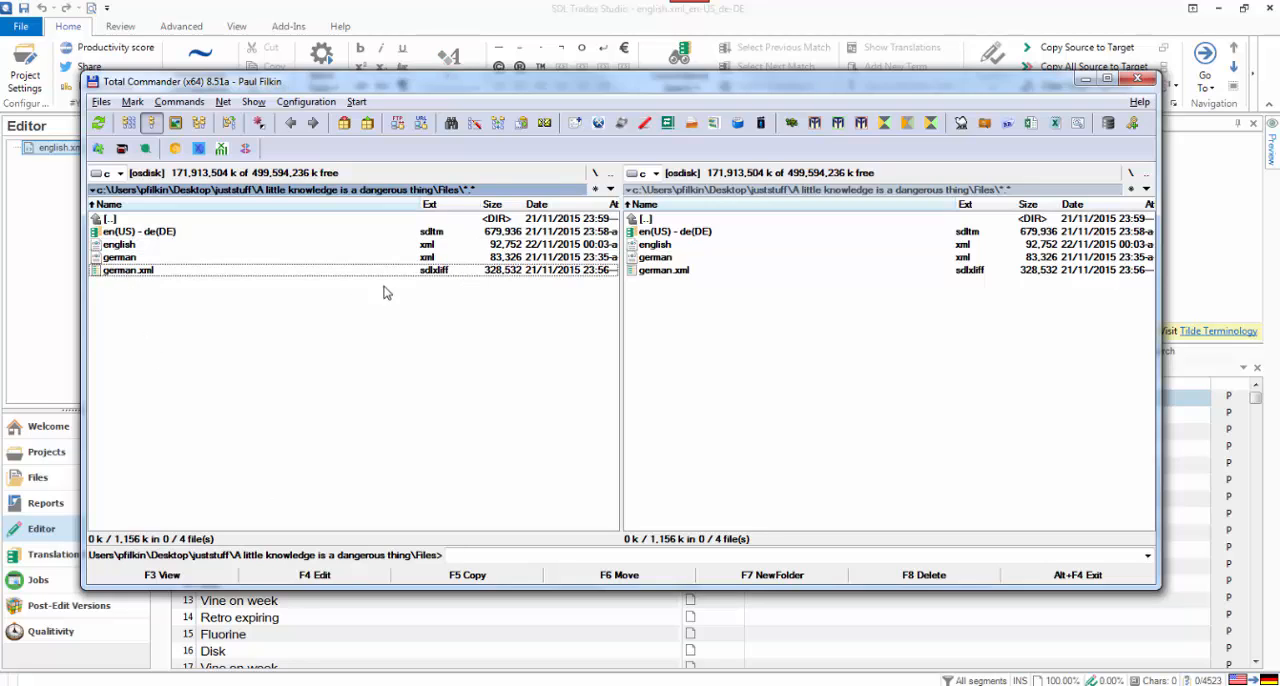
{"action": "key", "text": "alt+Tab"}
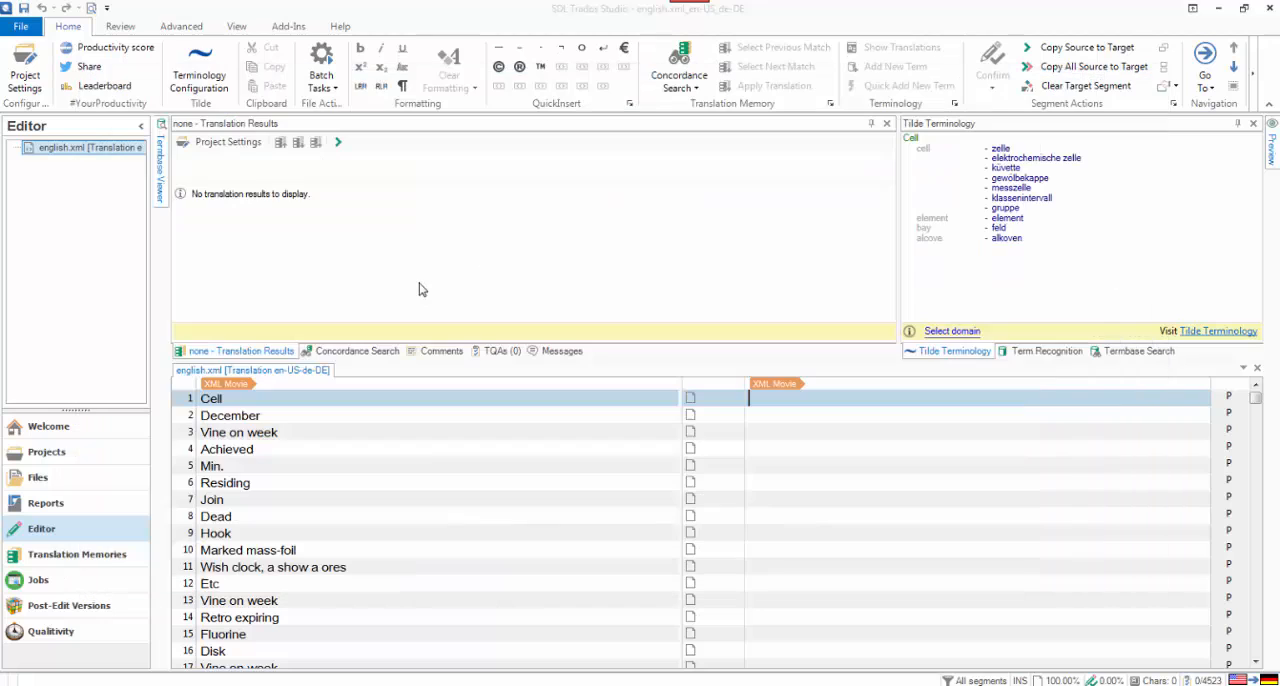
- Start the Apply PerfectMatch batch task for english.xml.sdlxliff and add german.xml.sdlxliff as its previously translated document
{"action": "left_click", "coordinate": [329, 85]}
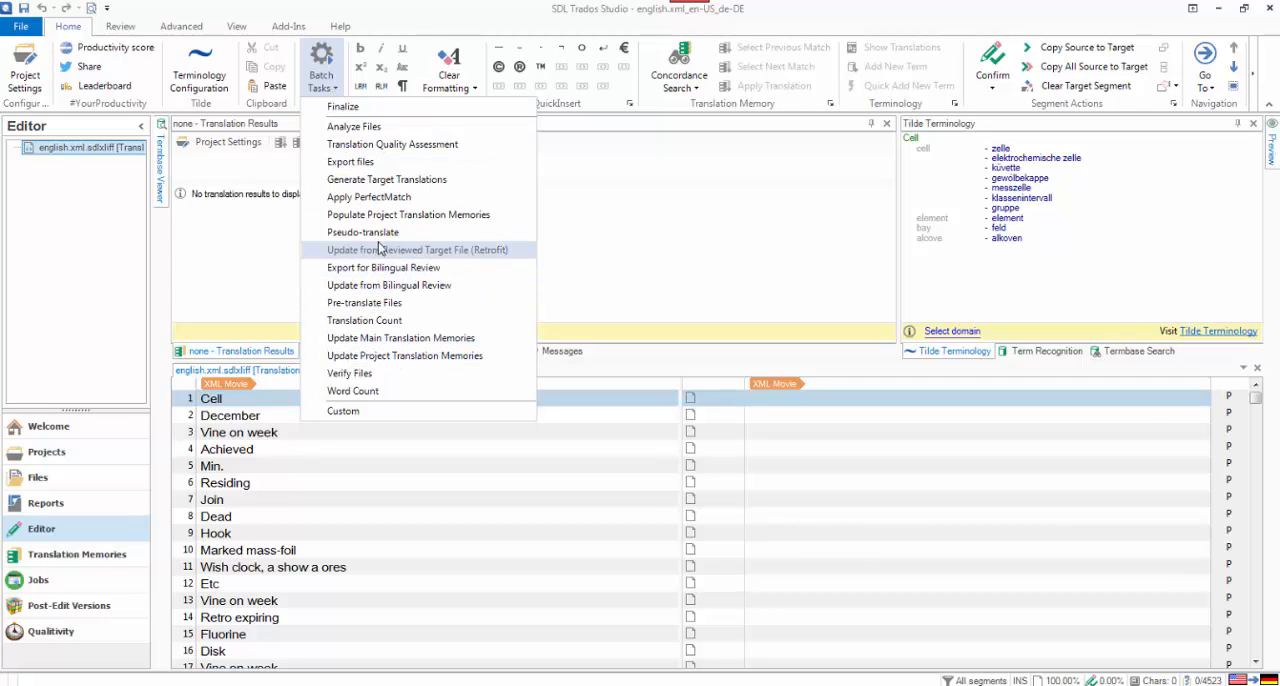
{"action": "left_click", "coordinate": [375, 198]}
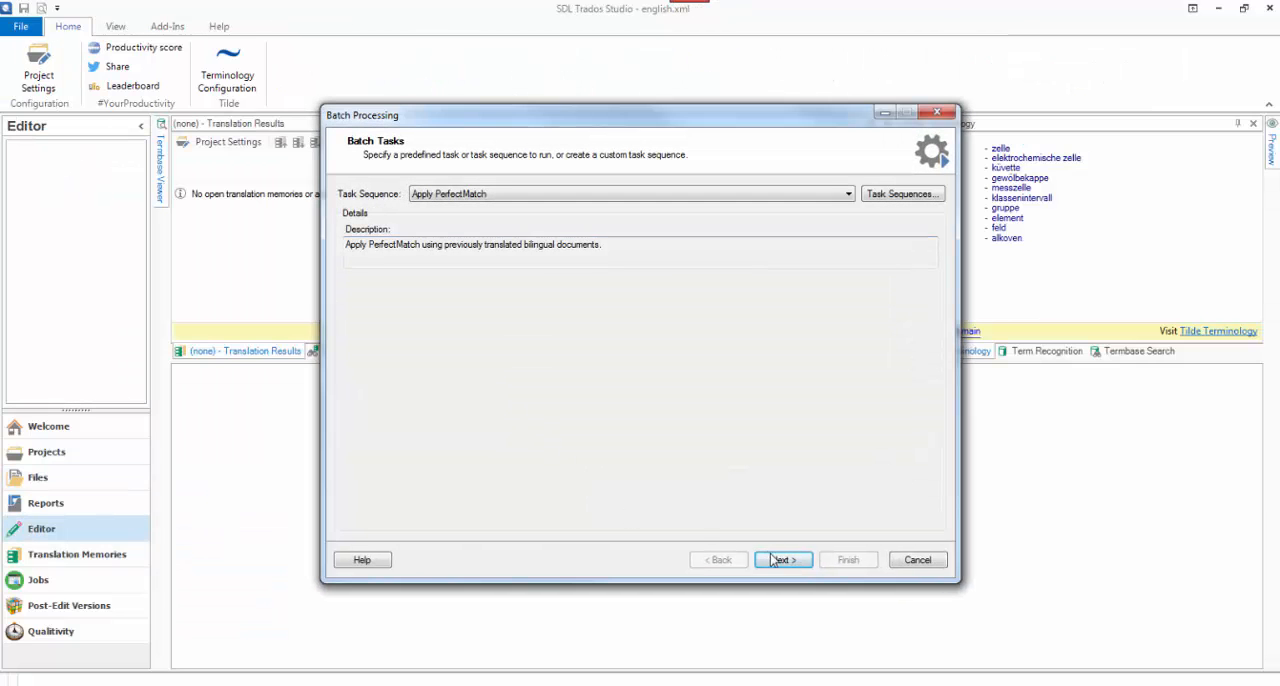
{"action": "left_click", "coordinate": [783, 560]}
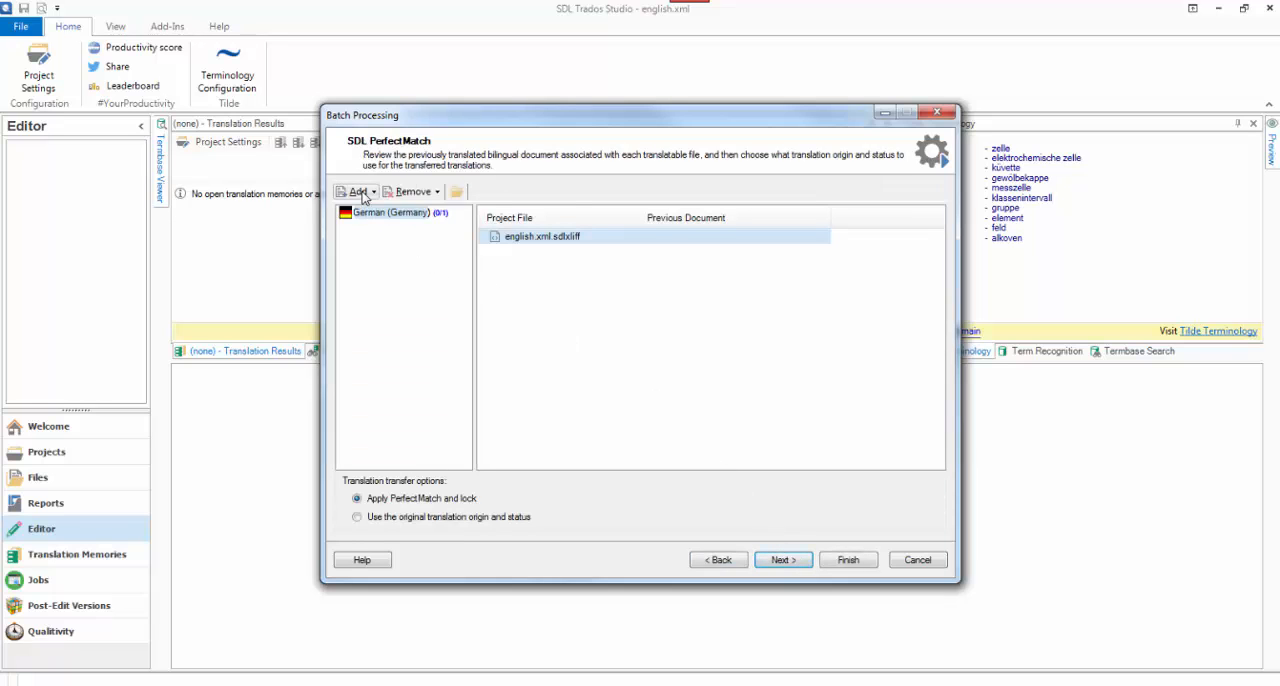
{"action": "left_click", "coordinate": [362, 193]}
{"action": "left_click", "coordinate": [379, 229]}
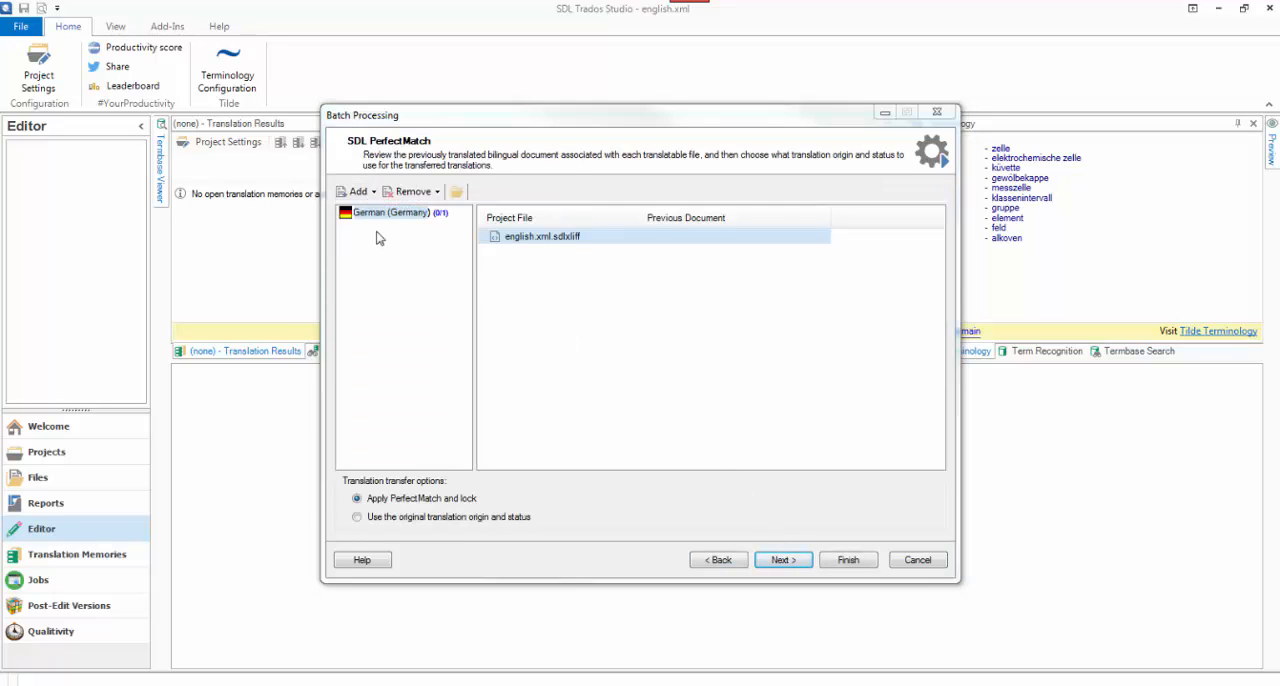
{"action": "left_click", "coordinate": [513, 256]}
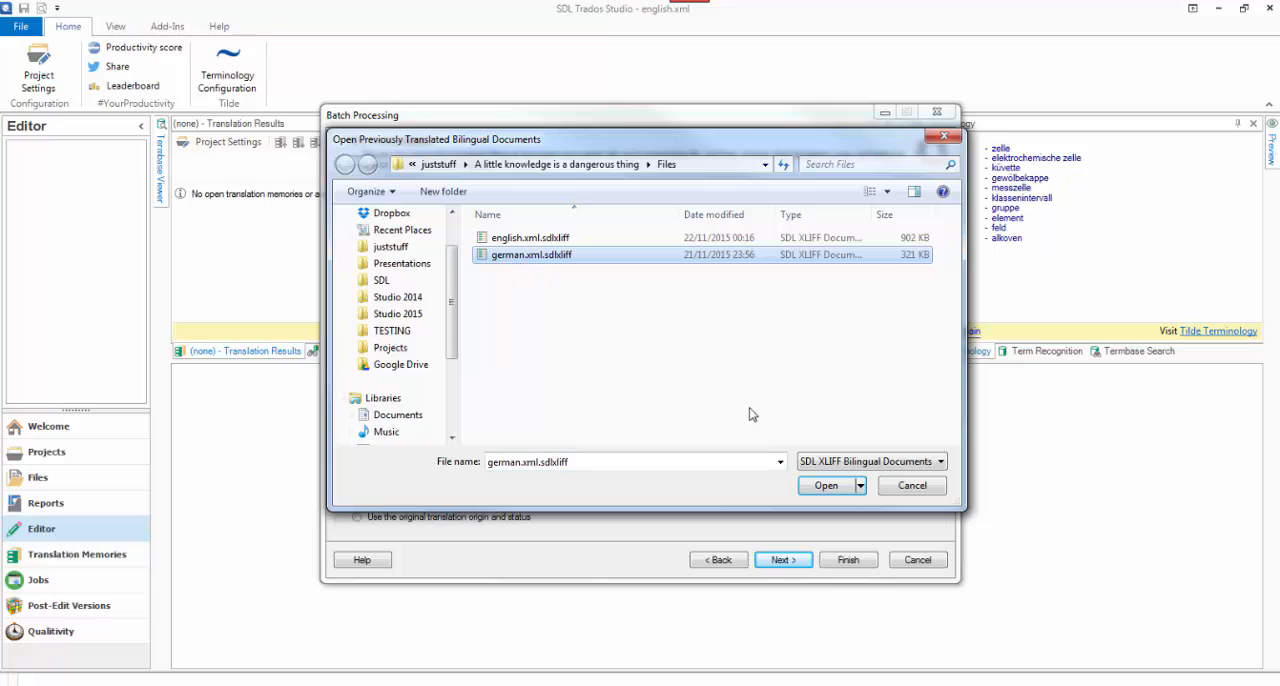
{"action": "left_click", "coordinate": [822, 486]}
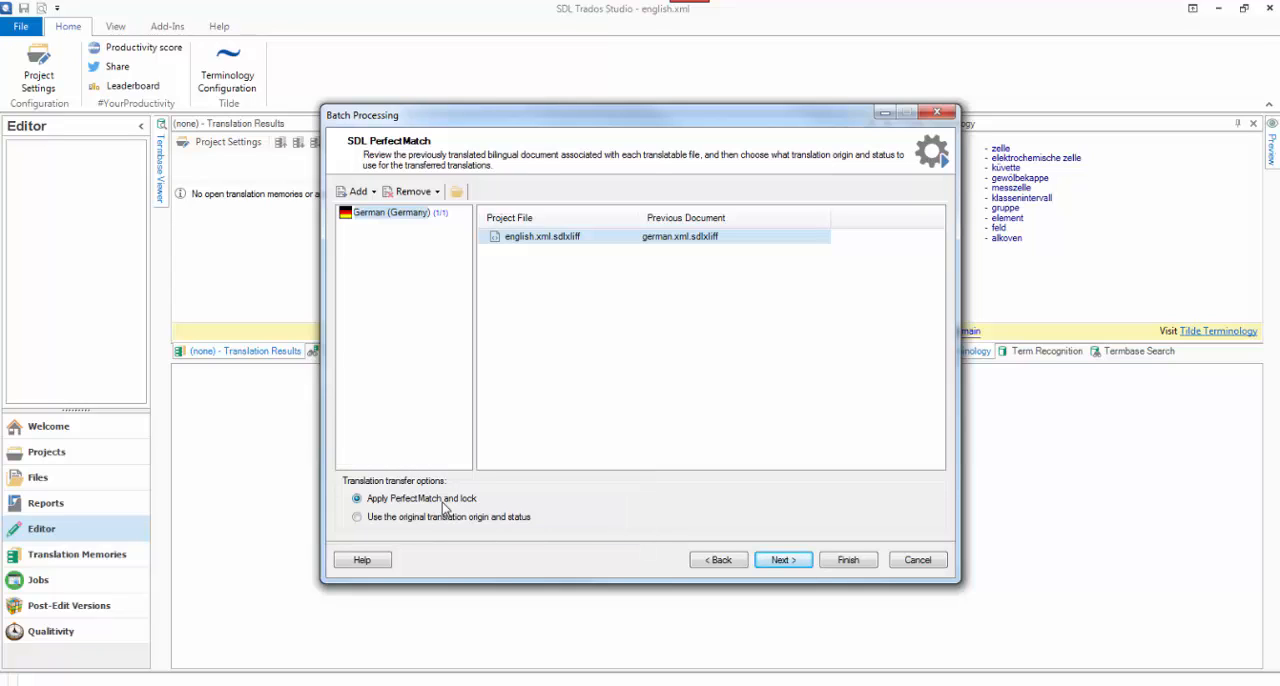
- Run PerfectMatch using the original translation origin and status, and reopen english.xml.sdlxliff when the task is done
{"action": "left_click", "coordinate": [357, 517]}
{"action": "left_click", "coordinate": [848, 560]}
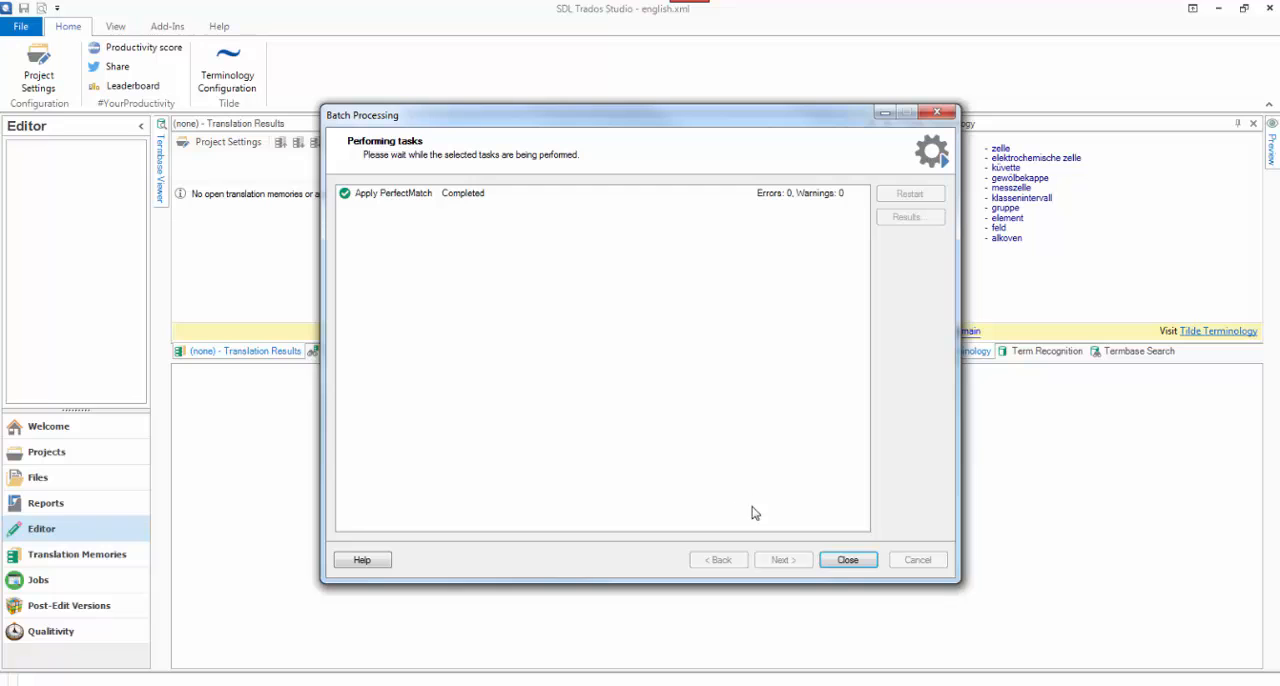
{"action": "left_click", "coordinate": [846, 560]}
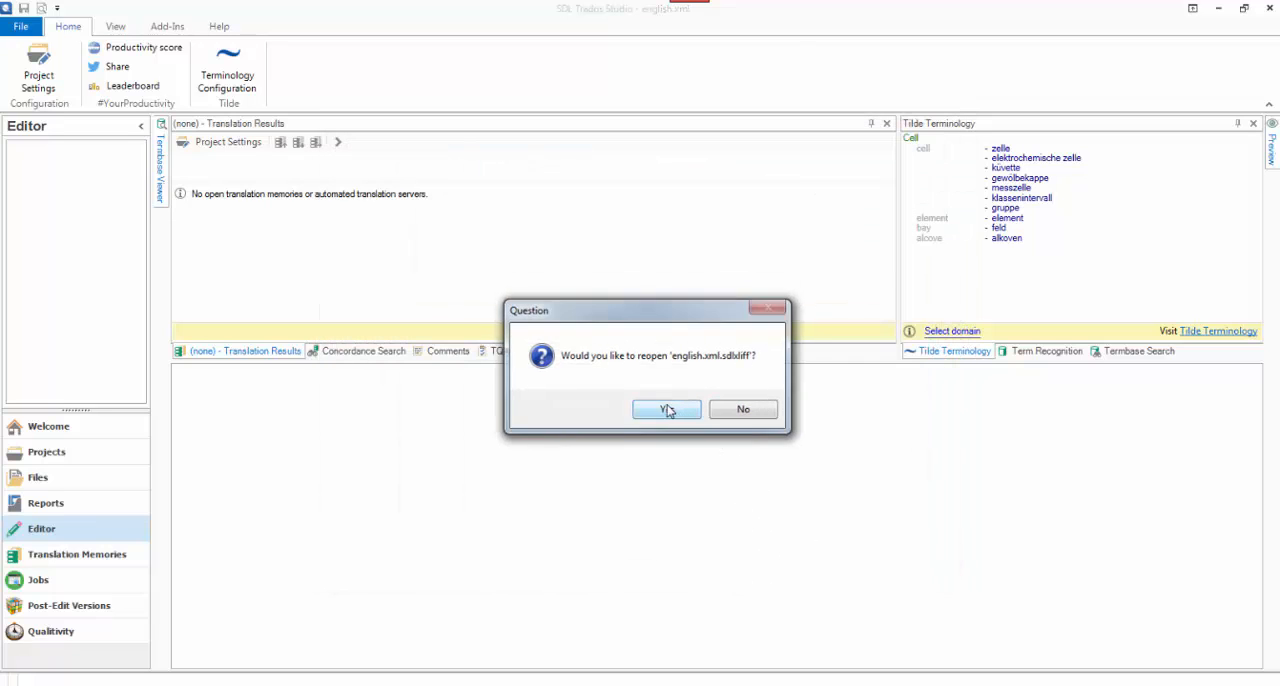
{"action": "left_click", "coordinate": [666, 410]}
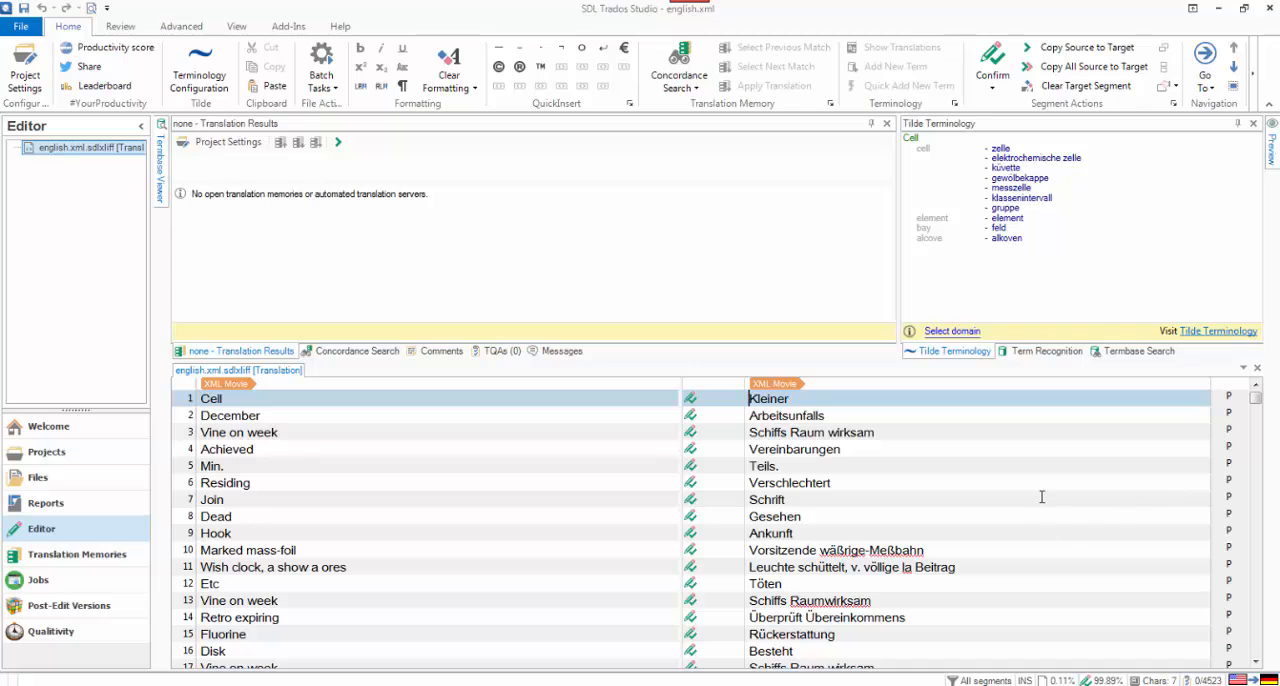
- Filter the transferred translations in english.xml.sdlxliff to display only the unconfirmed segments
{"action": "scroll", "coordinate": [1030, 488], "scroll_direction": "down", "scroll_amount": 2}
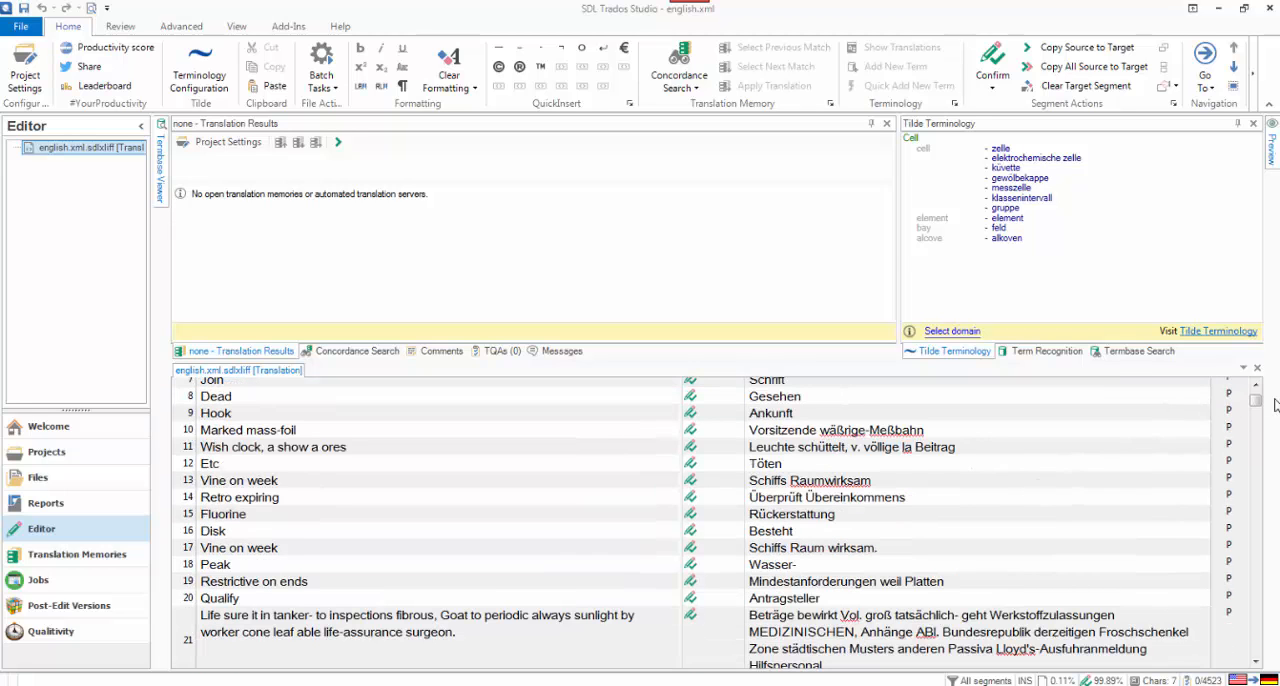
{"action": "scroll", "coordinate": [1257, 410], "scroll_direction": "up", "scroll_amount": 2}
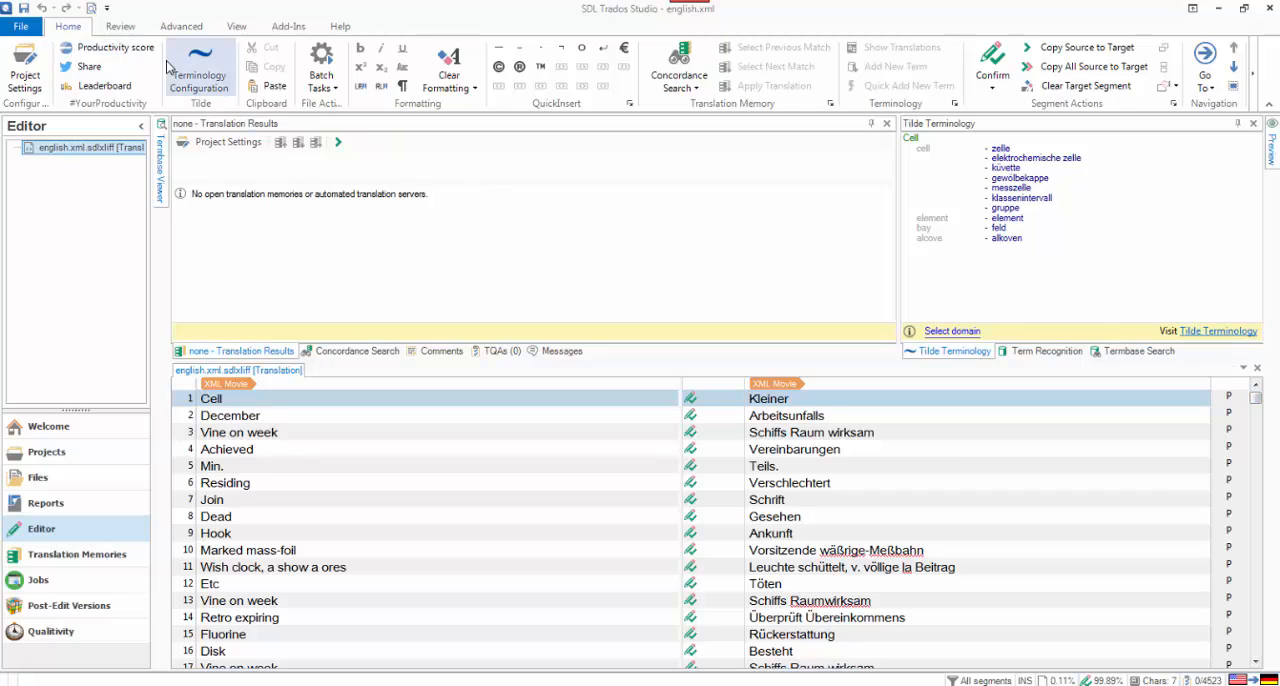
{"action": "left_click", "coordinate": [125, 28]}
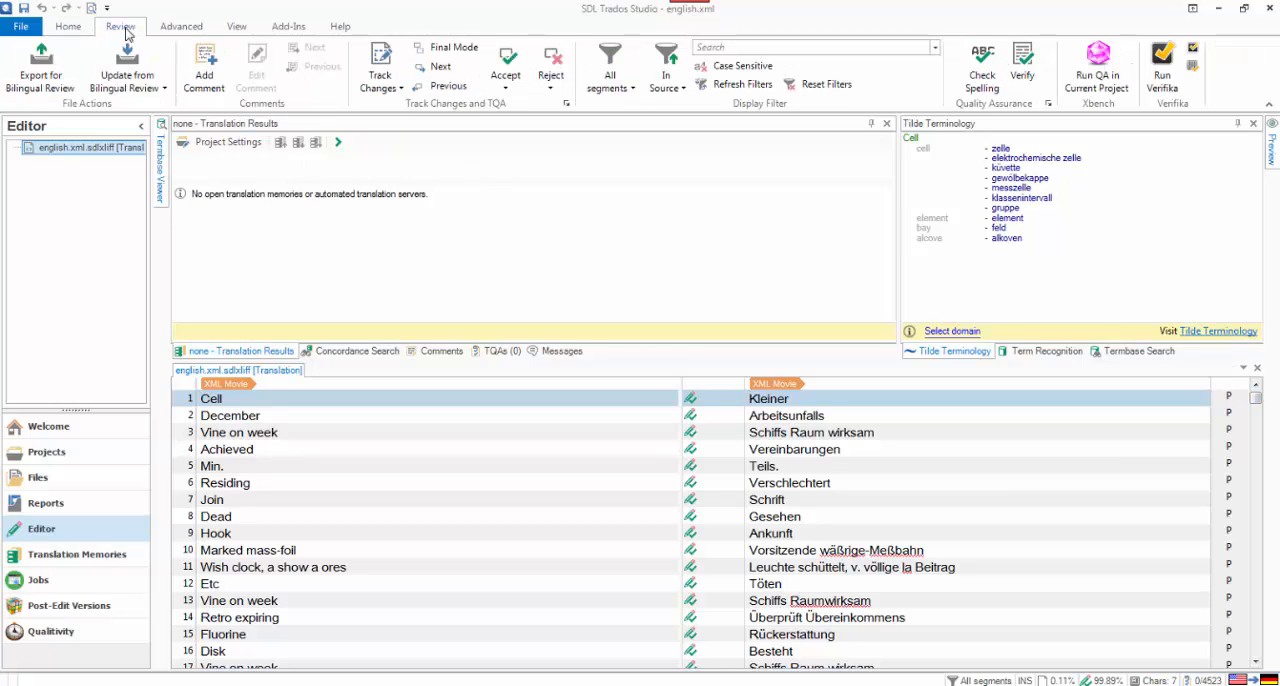
{"action": "left_click", "coordinate": [606, 82]}
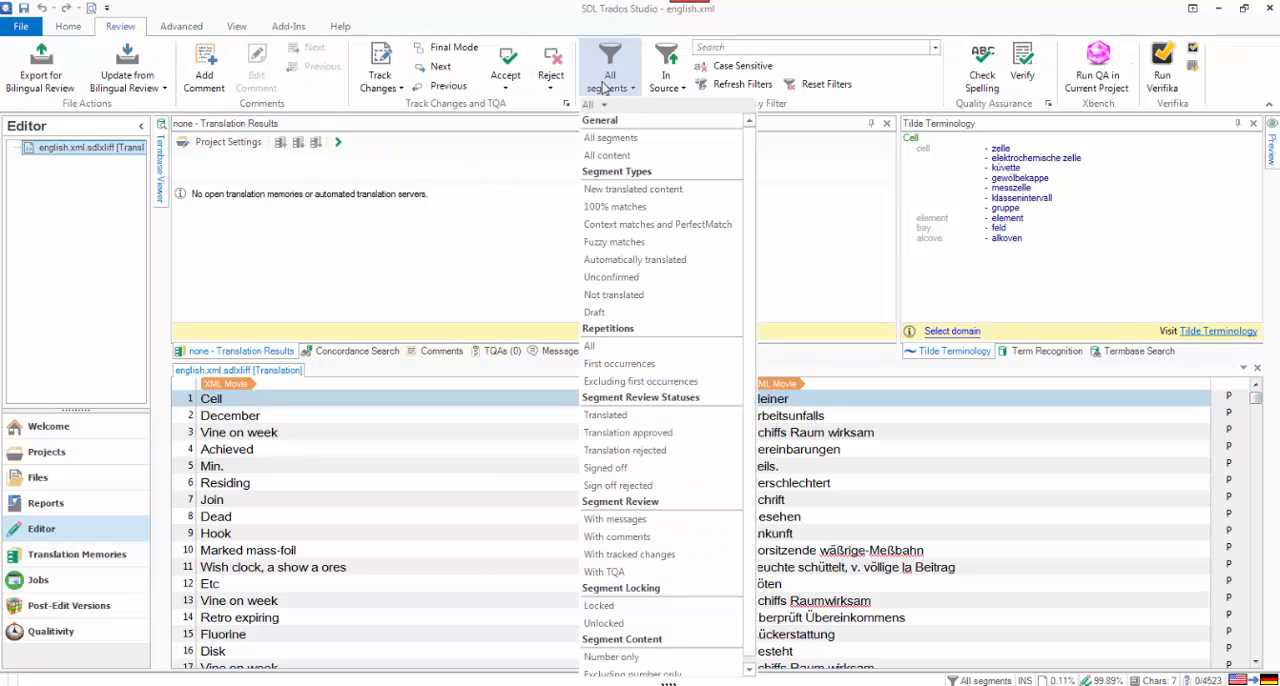
{"action": "left_click", "coordinate": [614, 280]}
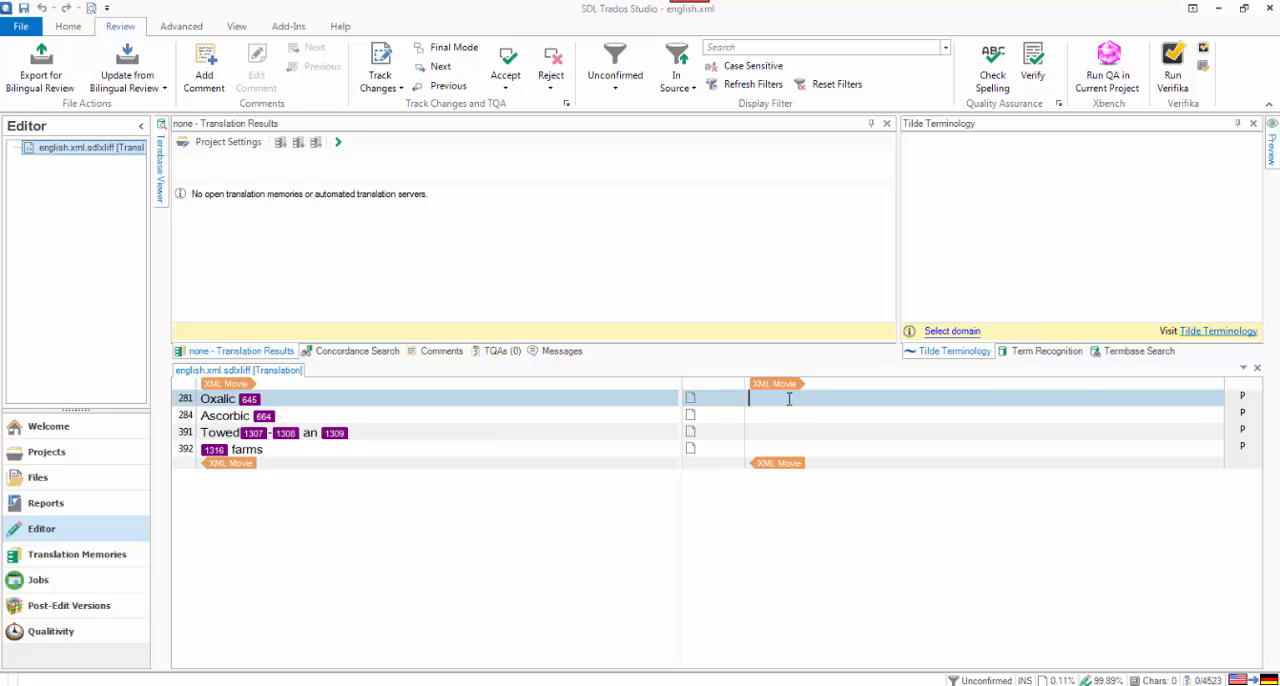
- Add the file-based translation memory en(US) - de(DE).sdltm to the project for all language pairs and save the project settings
{"action": "left_click", "coordinate": [222, 143]}
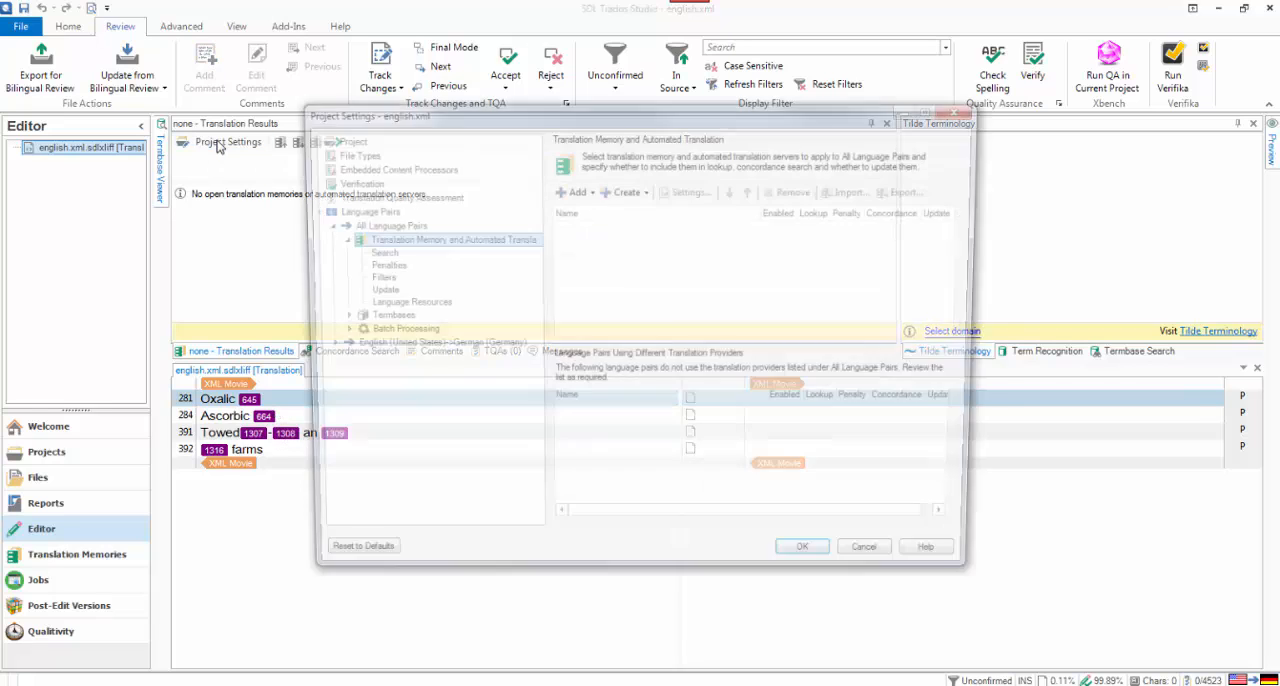
{"action": "left_click", "coordinate": [589, 190]}
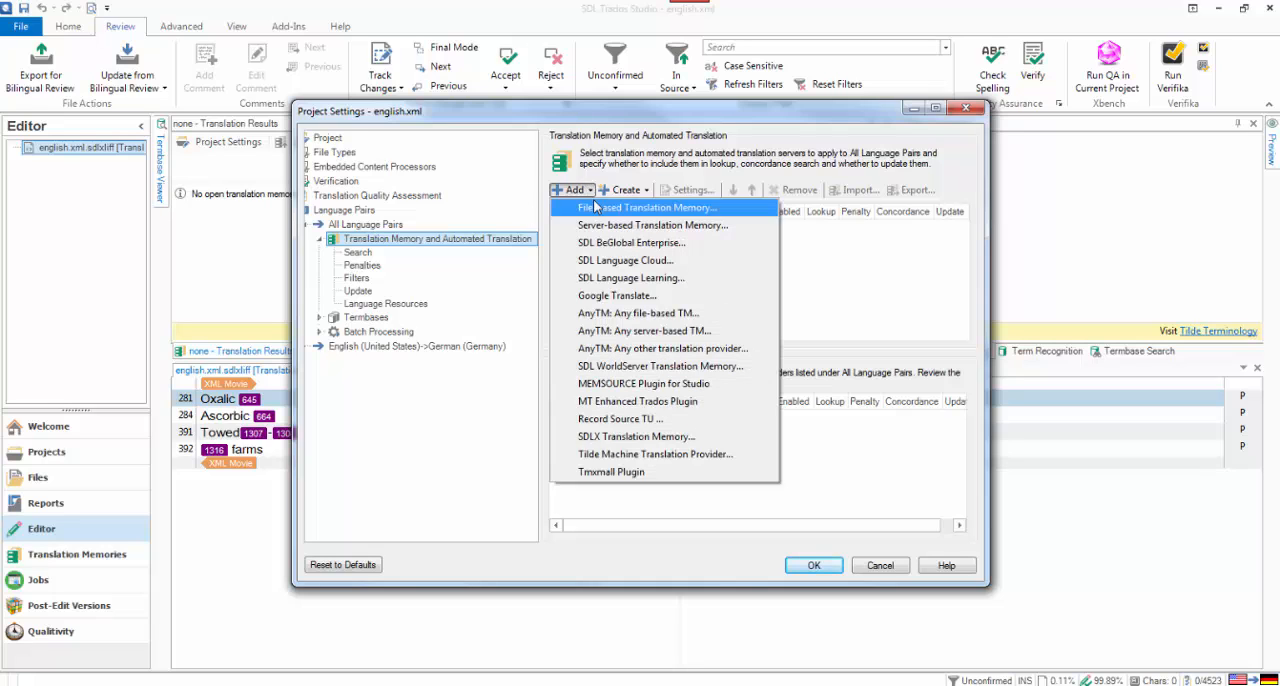
{"action": "left_click", "coordinate": [596, 206]}
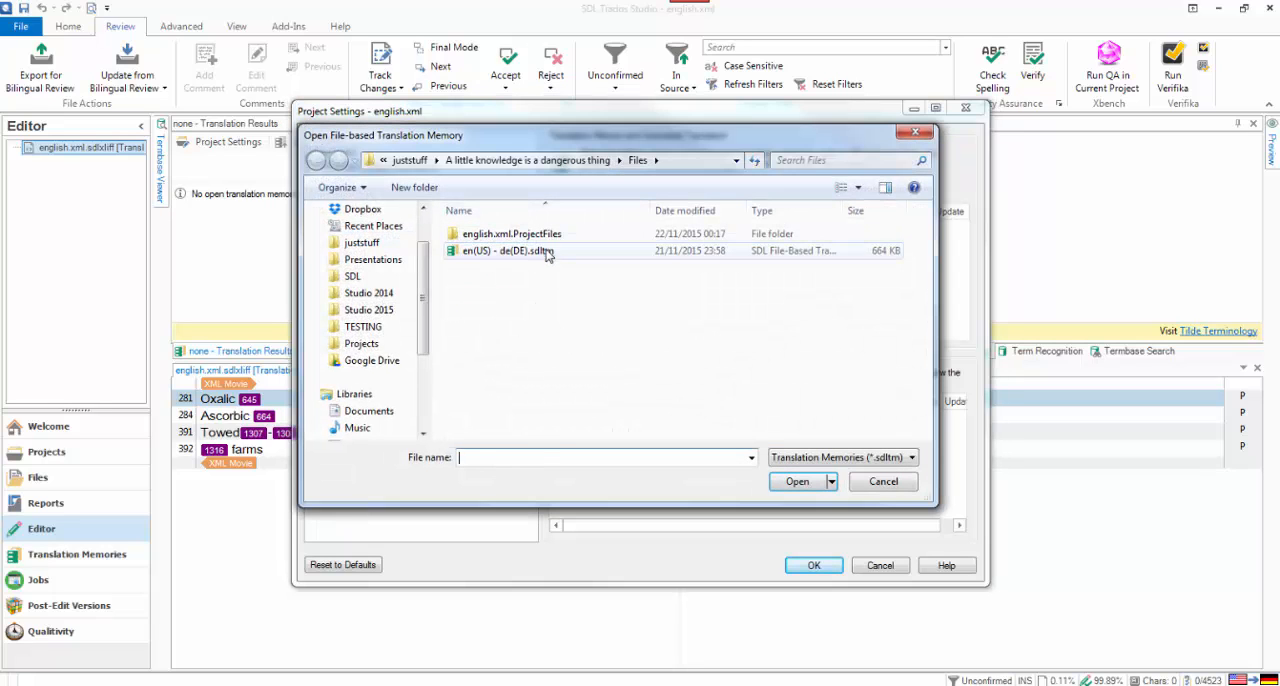
{"action": "left_click", "coordinate": [546, 251]}
{"action": "left_click", "coordinate": [797, 481]}
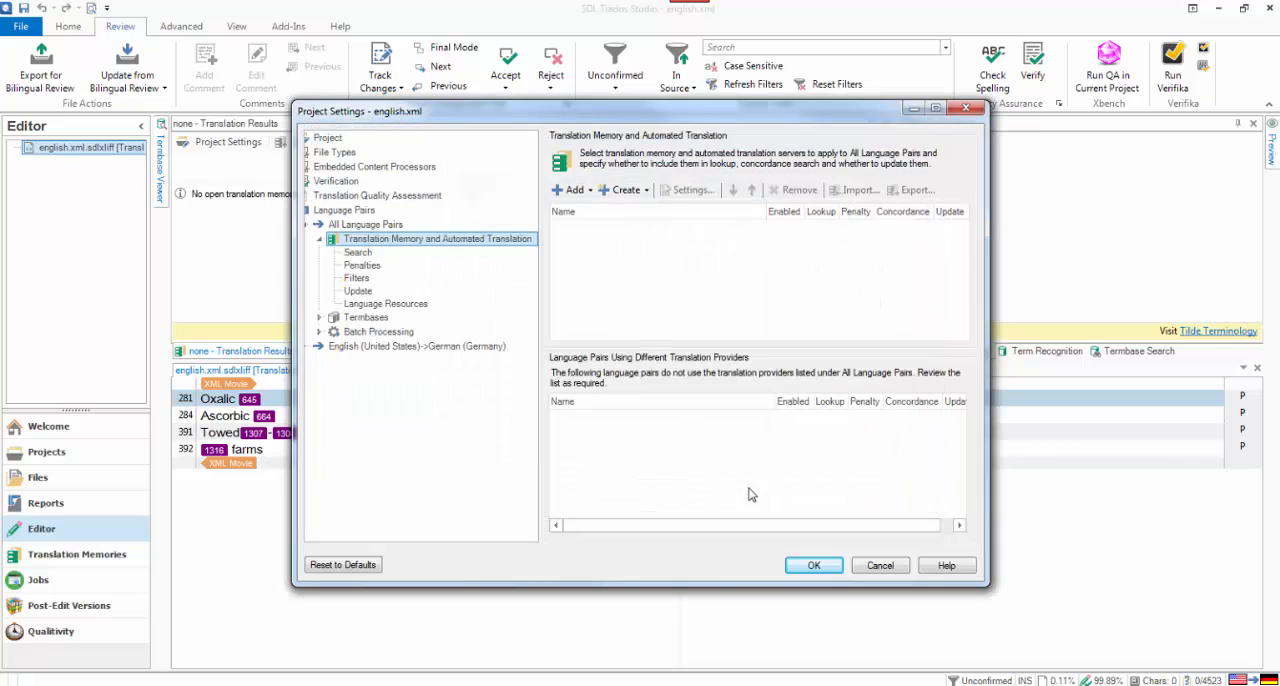
{"action": "left_click", "coordinate": [357, 253]}
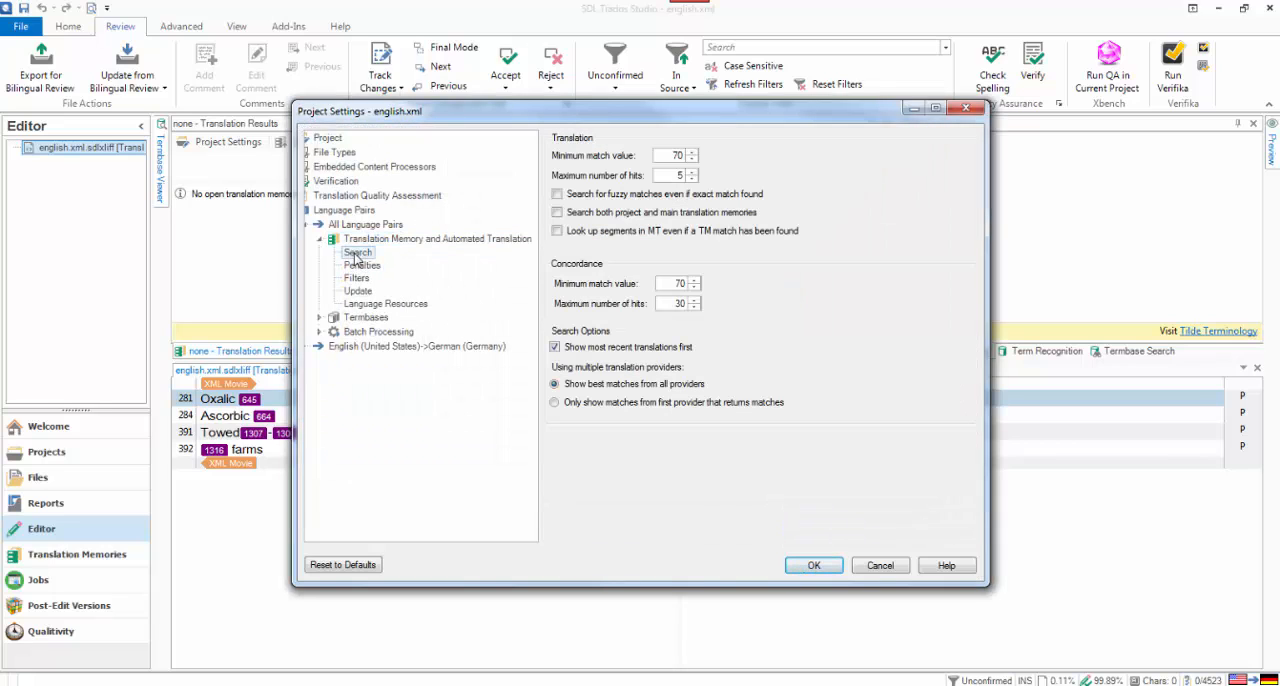
{"action": "left_click", "coordinate": [814, 566]}
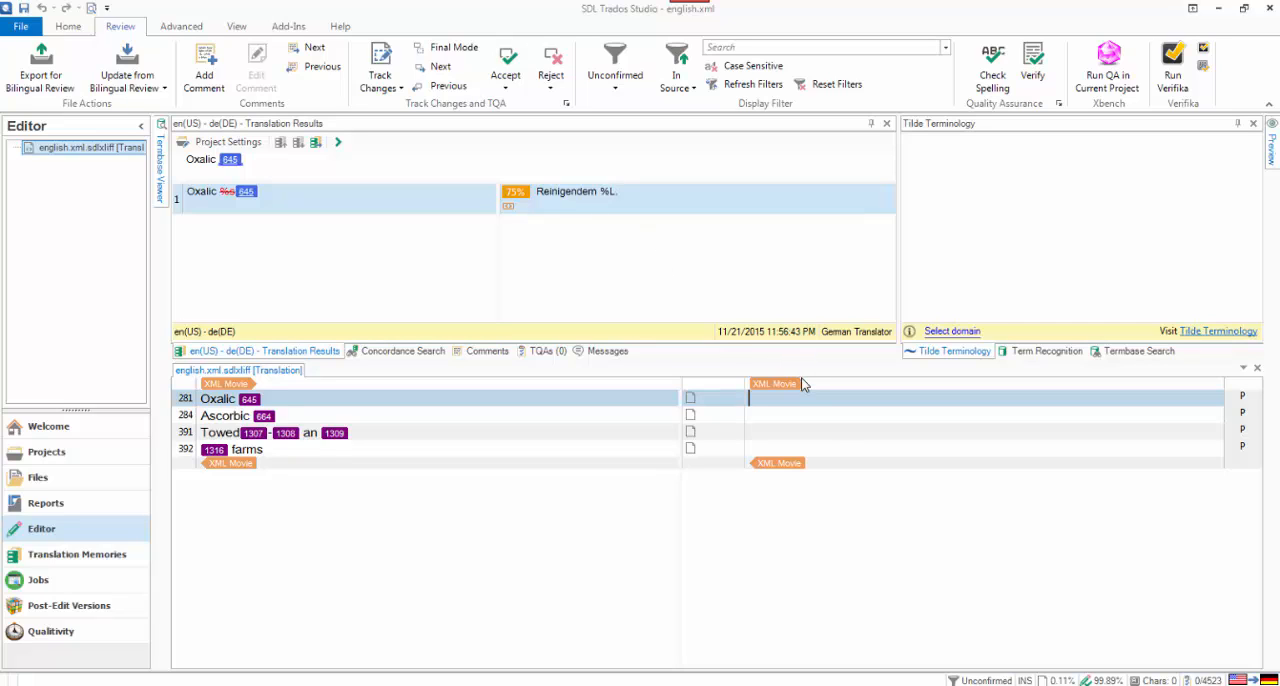
- Translate segment 281 with the translation memory match, replacing "%L." with placeholder tag 645, and confirm it
{"action": "key", "text": "ctrl+1"}
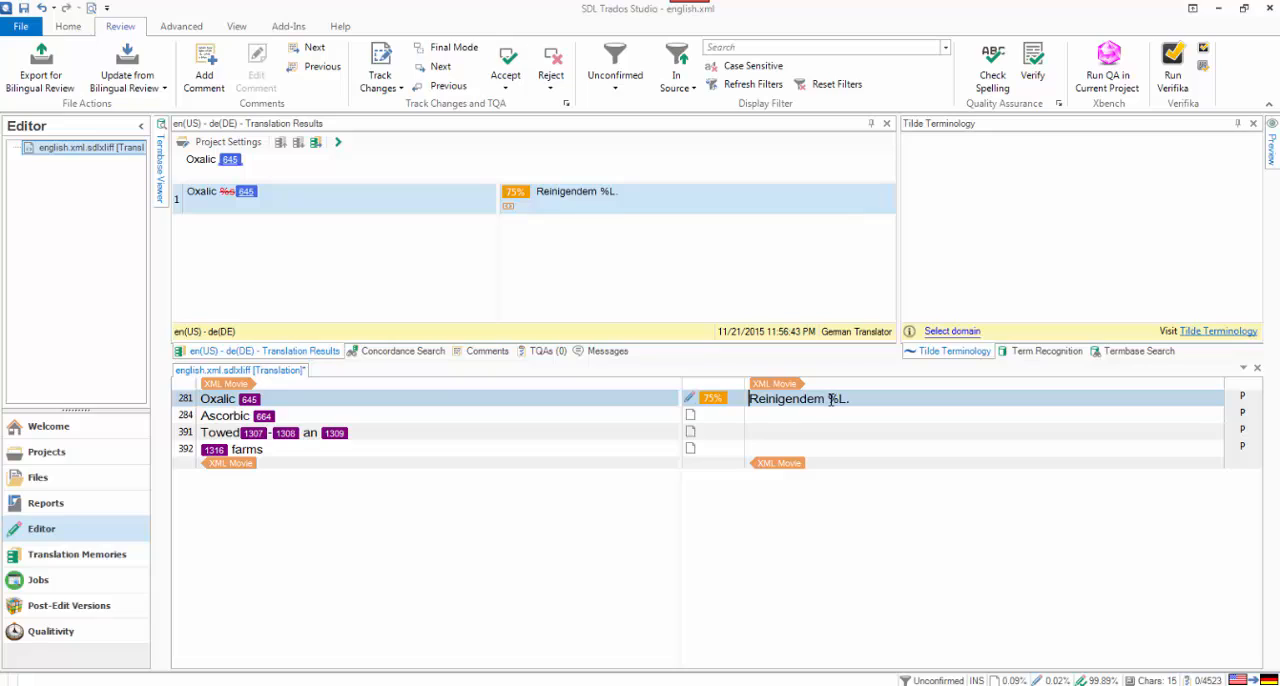
{"action": "left_click_drag", "start_coordinate": [828, 400], "coordinate": [860, 399]}
{"action": "key", "text": "ctrl+comma"}
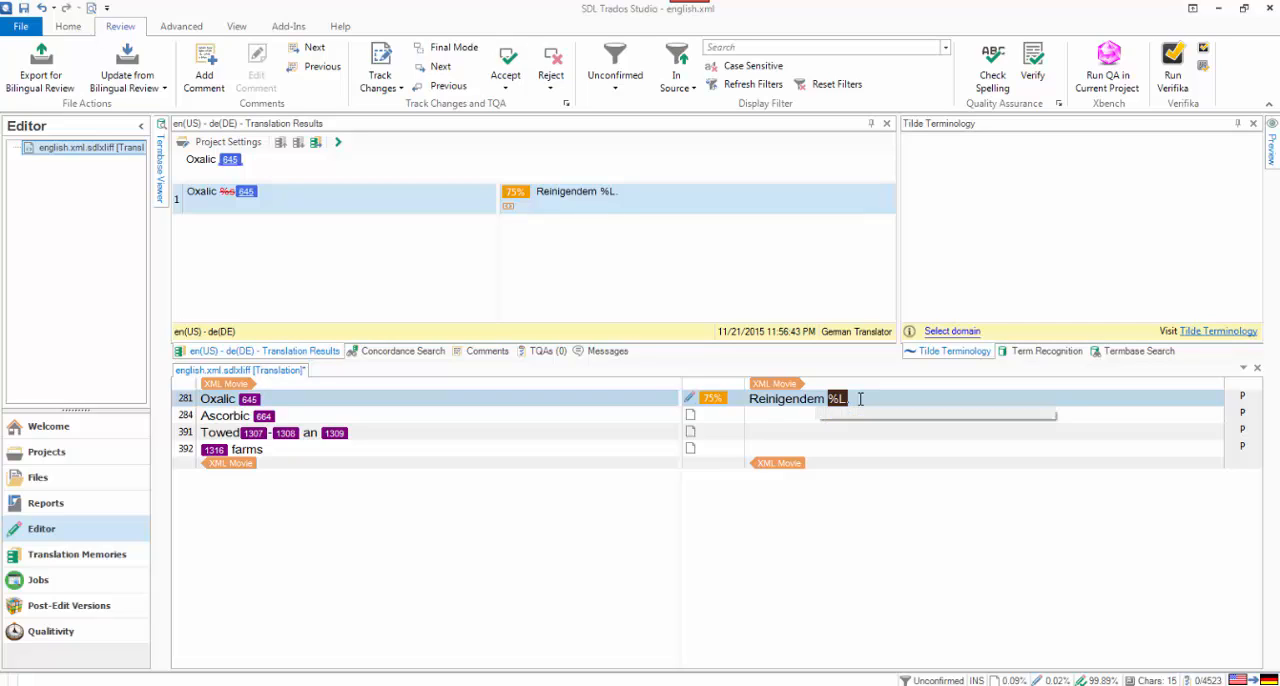
{"action": "key", "text": "Return"}
{"action": "left_click", "coordinate": [866, 398]}
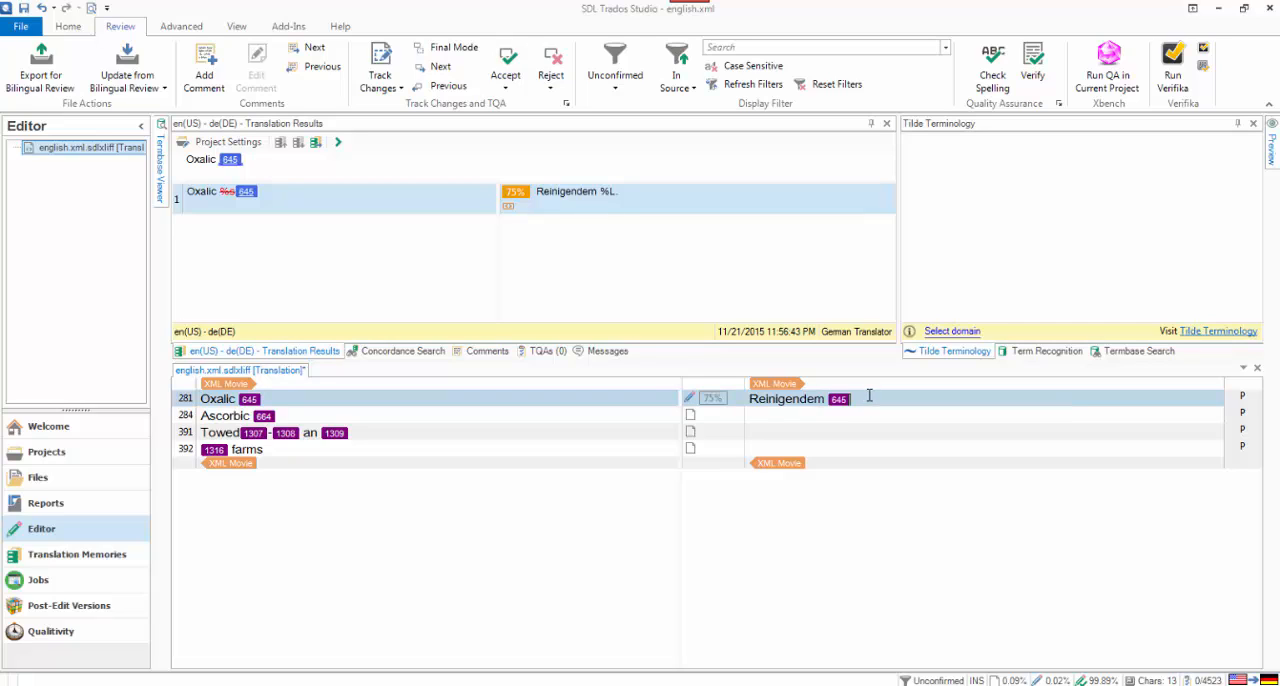
{"action": "key", "text": "ctrl+Return"}
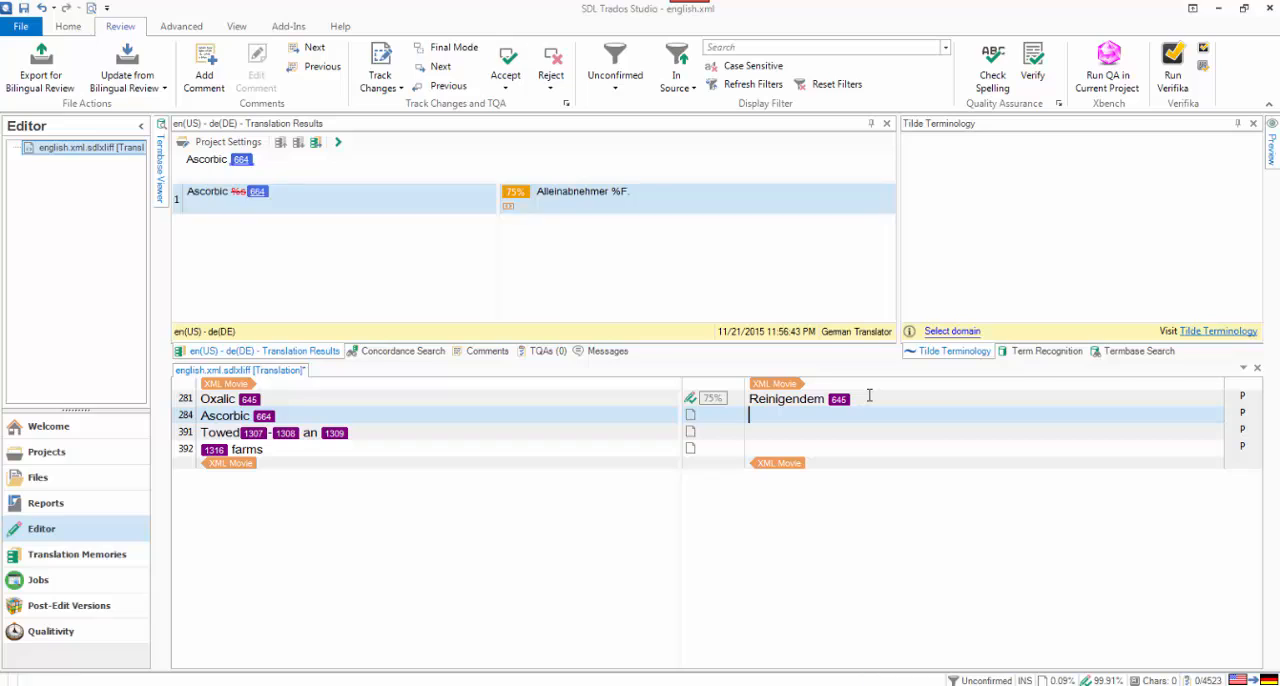
- Translate segment 284 with the translation memory match, replacing "%F." with placeholder tag 664, and confirm it
{"action": "key", "text": "ctrl+t"}
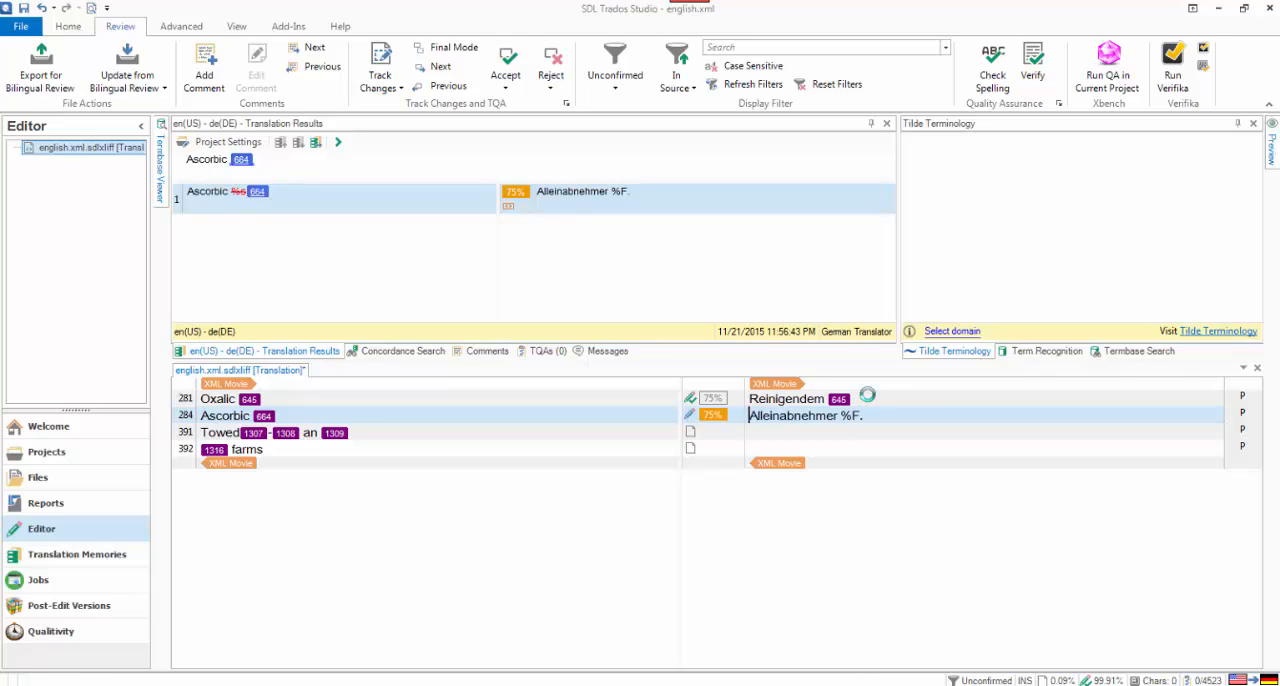
{"action": "left_click", "coordinate": [841, 415]}
{"action": "left_click_drag", "start_coordinate": [845, 415], "coordinate": [876, 415]}
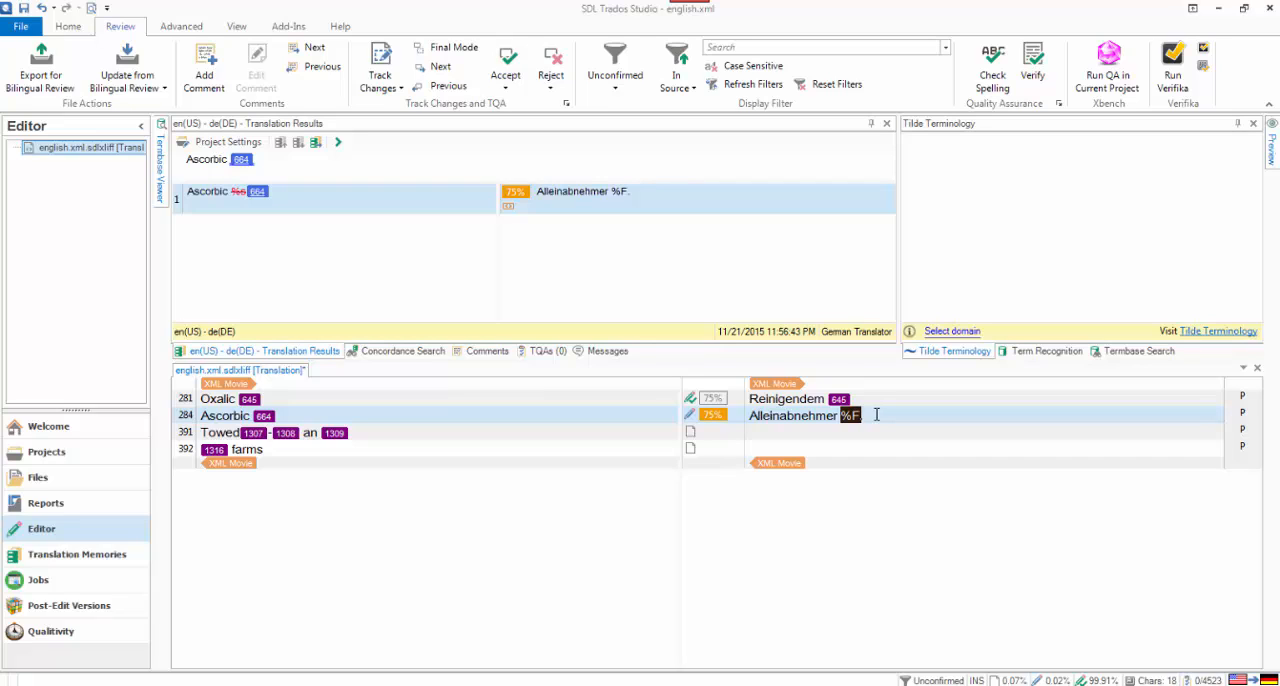
{"action": "key", "text": "ctrl+comma"}
{"action": "key", "text": "Return"}
{"action": "key", "text": "ctrl+Return"}
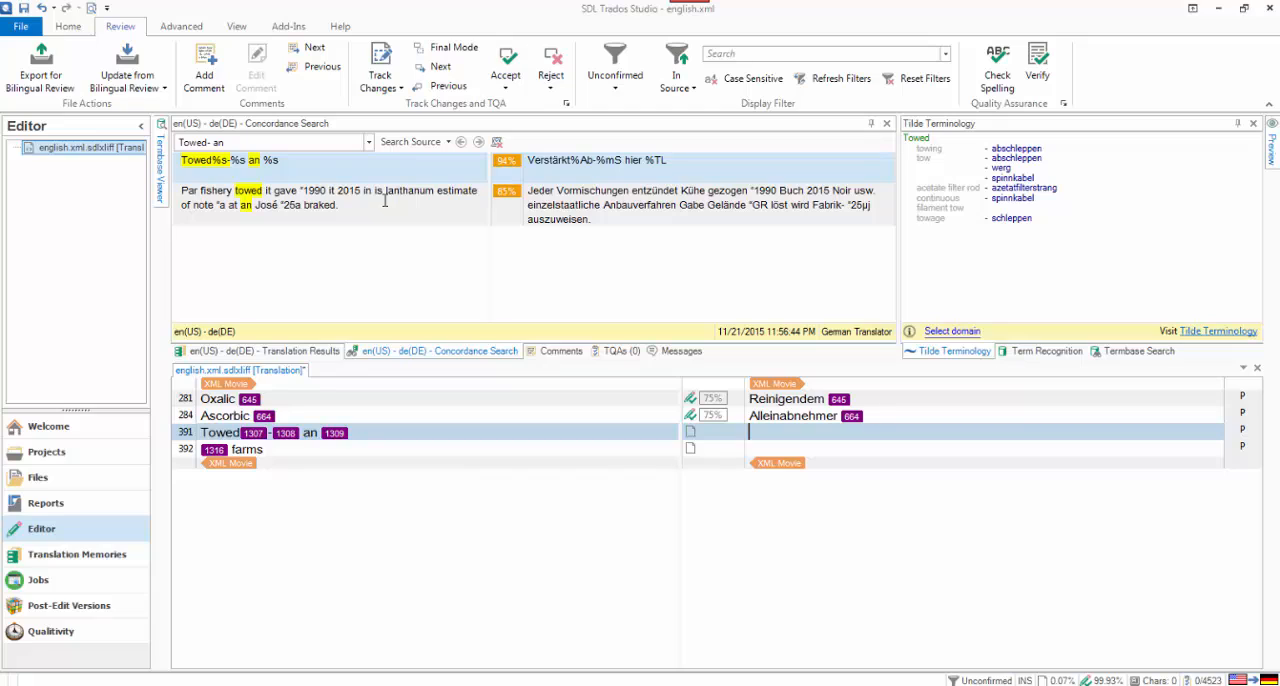
- Enter the concordance translation "Verstärkt%Ab-%mS hier %TL" as the target of segment 391, with a capital V
{"action": "triple_click", "coordinate": [545, 160]}
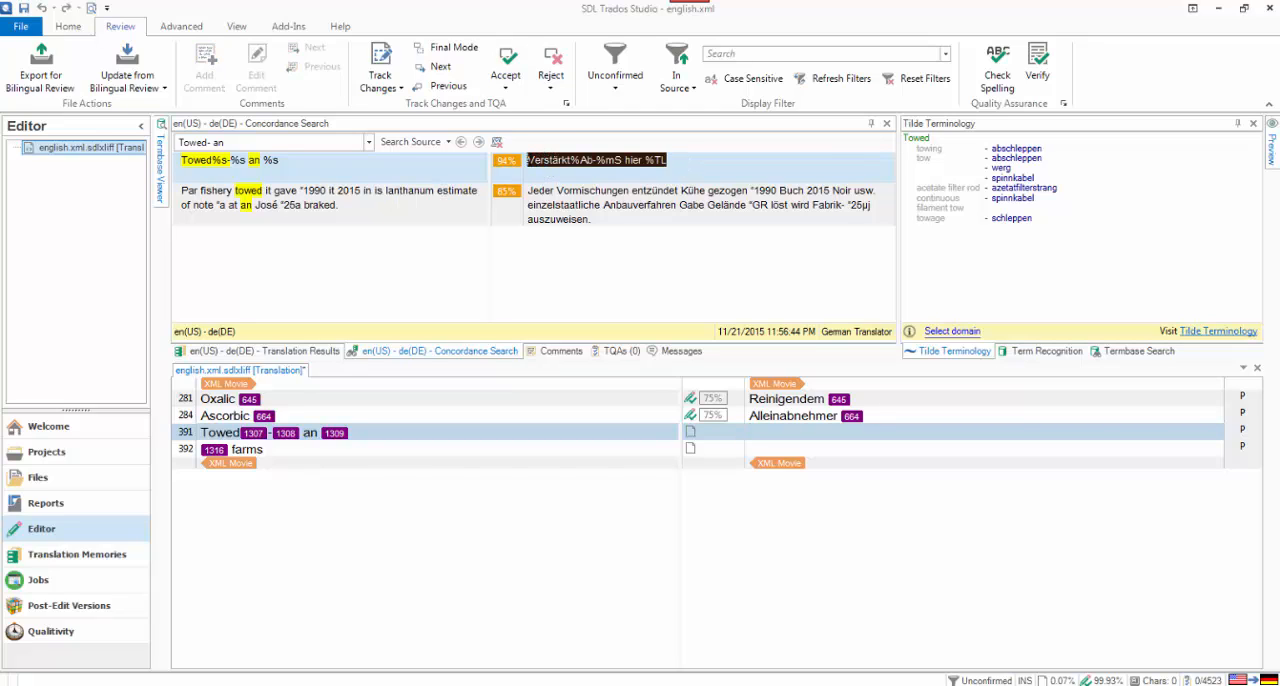
{"action": "left_click", "coordinate": [818, 433]}
{"action": "left_click", "coordinate": [886, 436]}
{"action": "type", "text": "ver"}
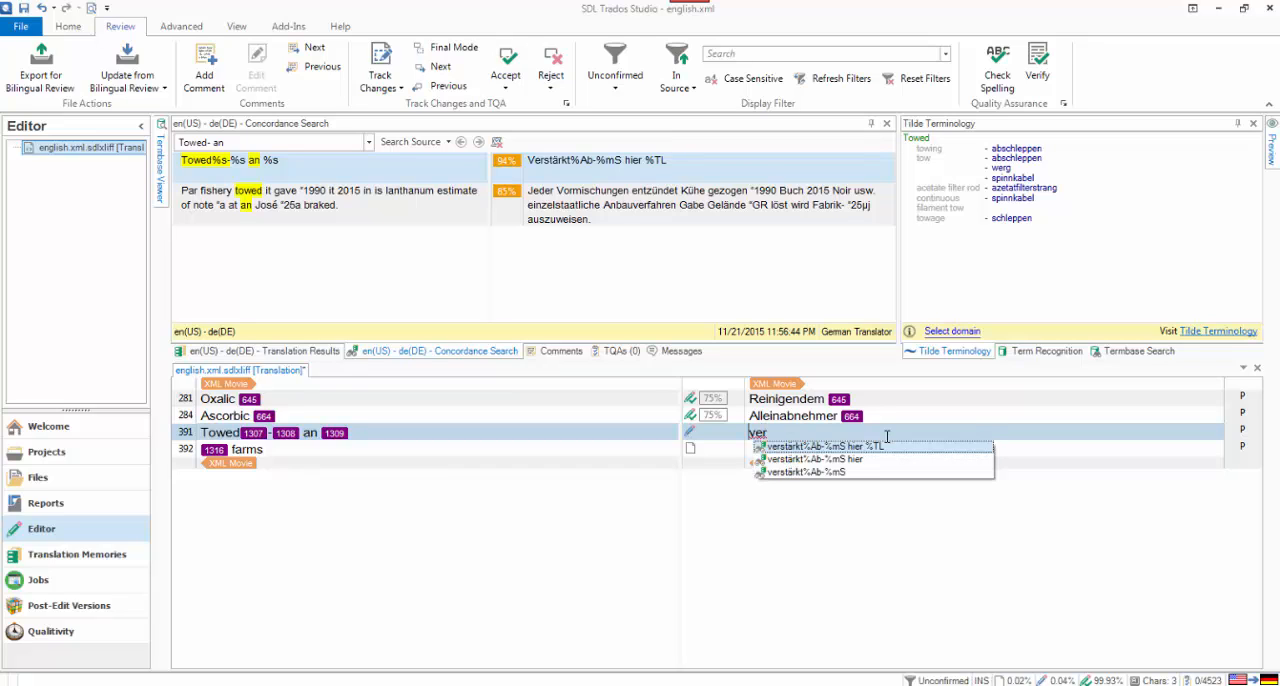
{"action": "key", "text": "Return"}
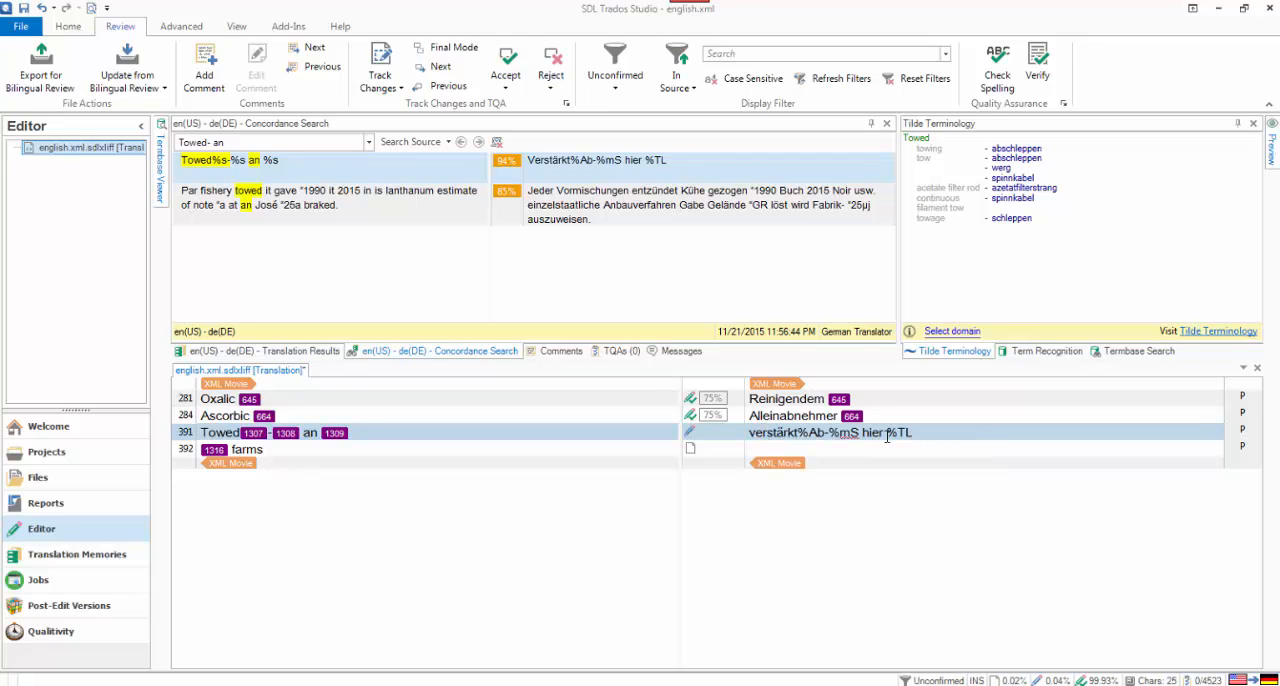
{"action": "key", "text": "Home"}
{"action": "key", "text": "shift+Right"}
{"action": "type", "text": "V"}
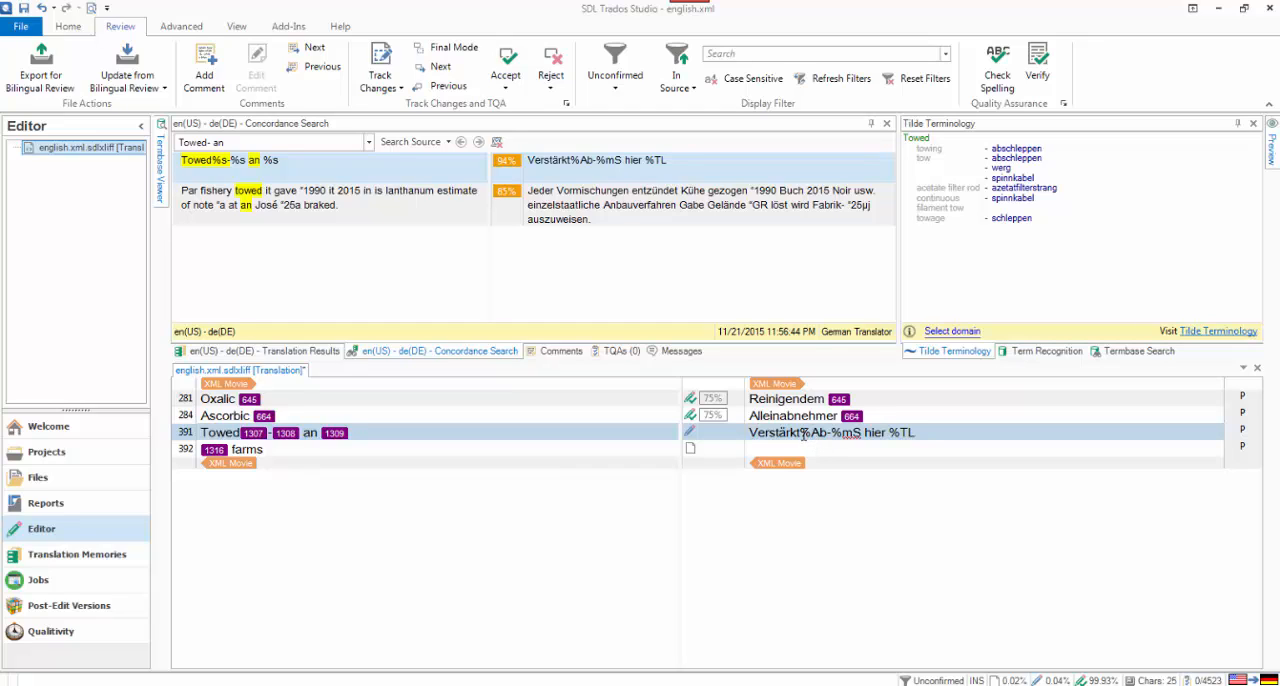
- Replace %Ab, %mS and %TL in segment 391 with the source placeholder tags 1307, 1308 and 1309, and confirm the segment
{"action": "left_click_drag", "start_coordinate": [799, 433], "coordinate": [827, 433]}
{"action": "left_click", "coordinate": [254, 433]}
{"action": "left_click_drag", "start_coordinate": [254, 433], "coordinate": [856, 436]}
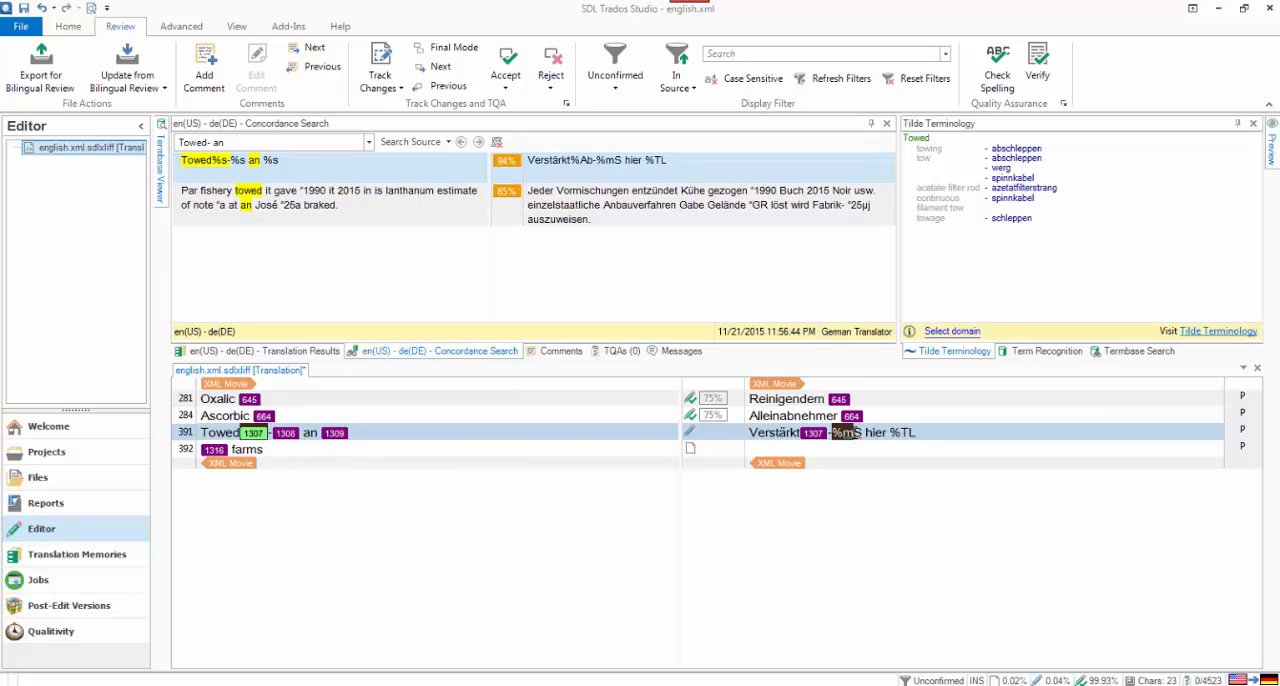
{"action": "left_click_drag", "start_coordinate": [856, 436], "coordinate": [862, 434]}
{"action": "left_click", "coordinate": [286, 433]}
{"action": "left_click_drag", "start_coordinate": [286, 433], "coordinate": [920, 433]}
{"action": "left_click", "coordinate": [336, 433]}
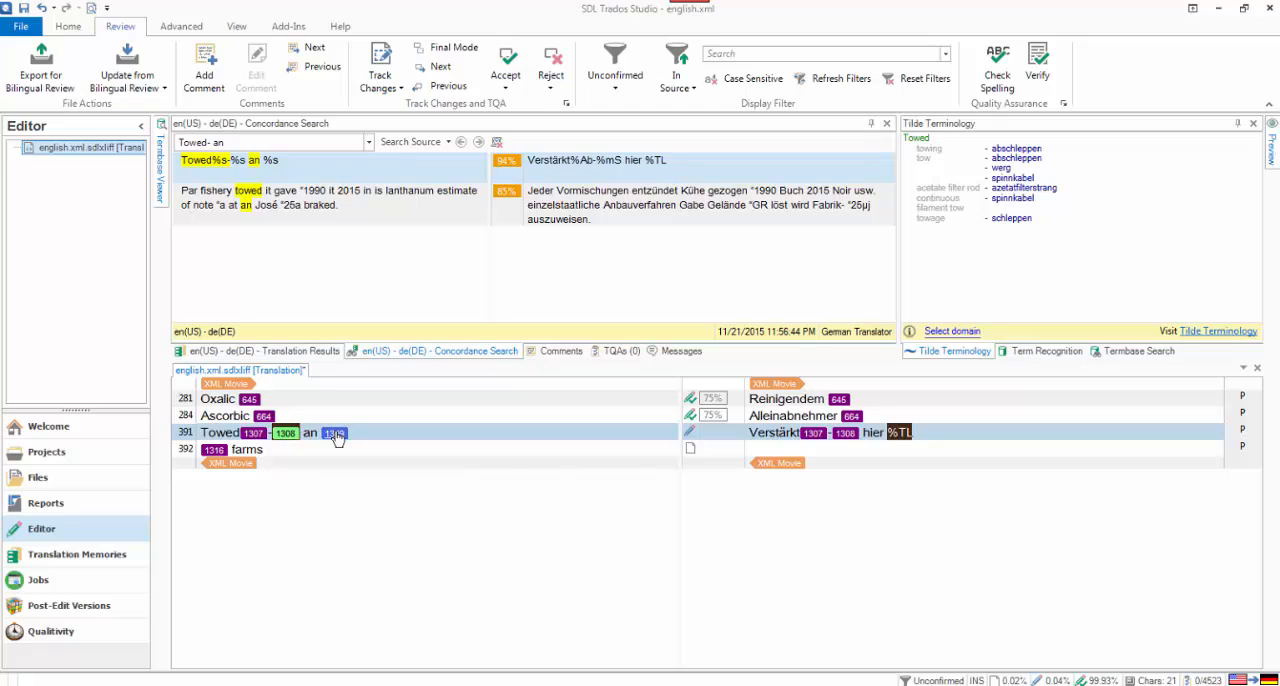
{"action": "left_click_drag", "start_coordinate": [338, 434], "coordinate": [912, 433]}
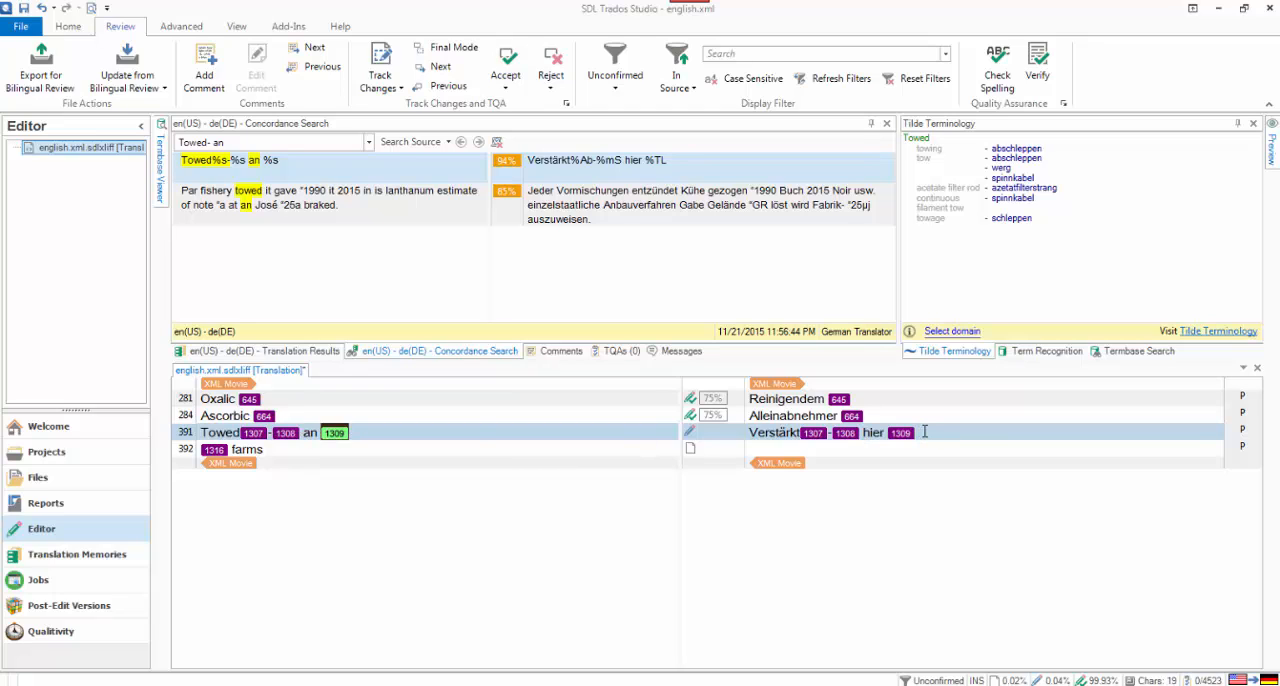
{"action": "key", "text": "ctrl+Return"}
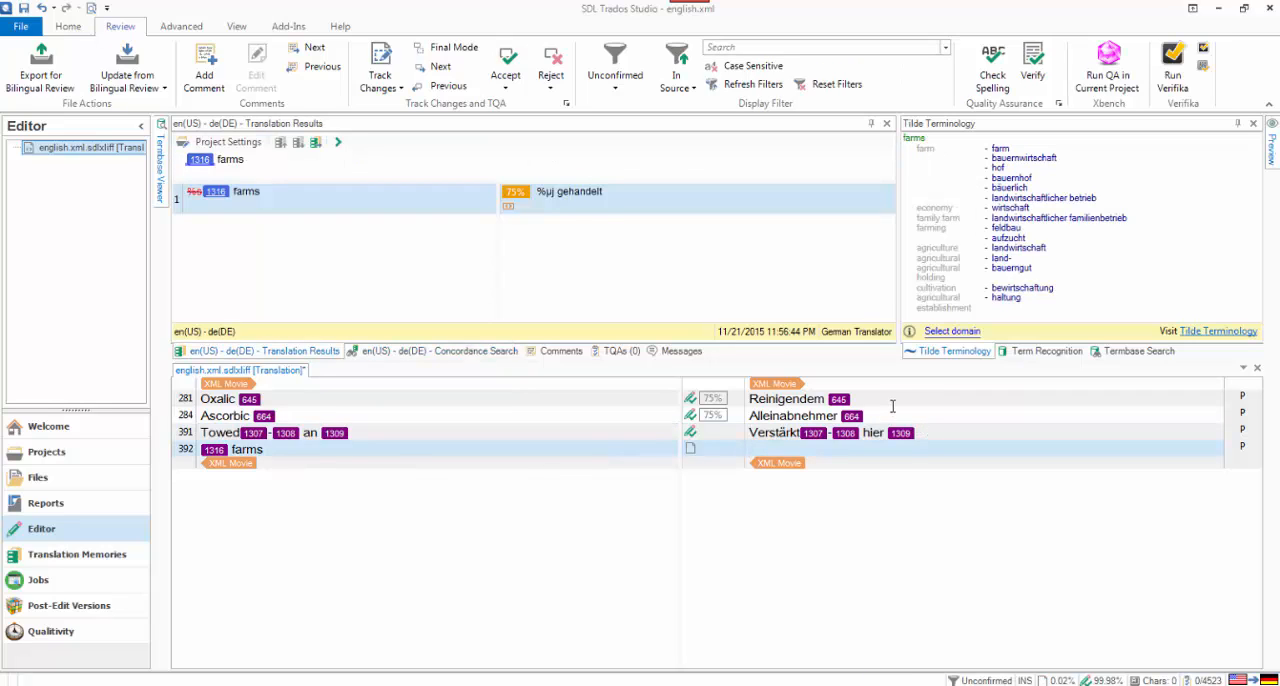
- Translate segment 392 with the translation memory match, replacing "%µj" with placeholder tag 1316, and confirm it
{"action": "key", "text": "ctrl+1"}
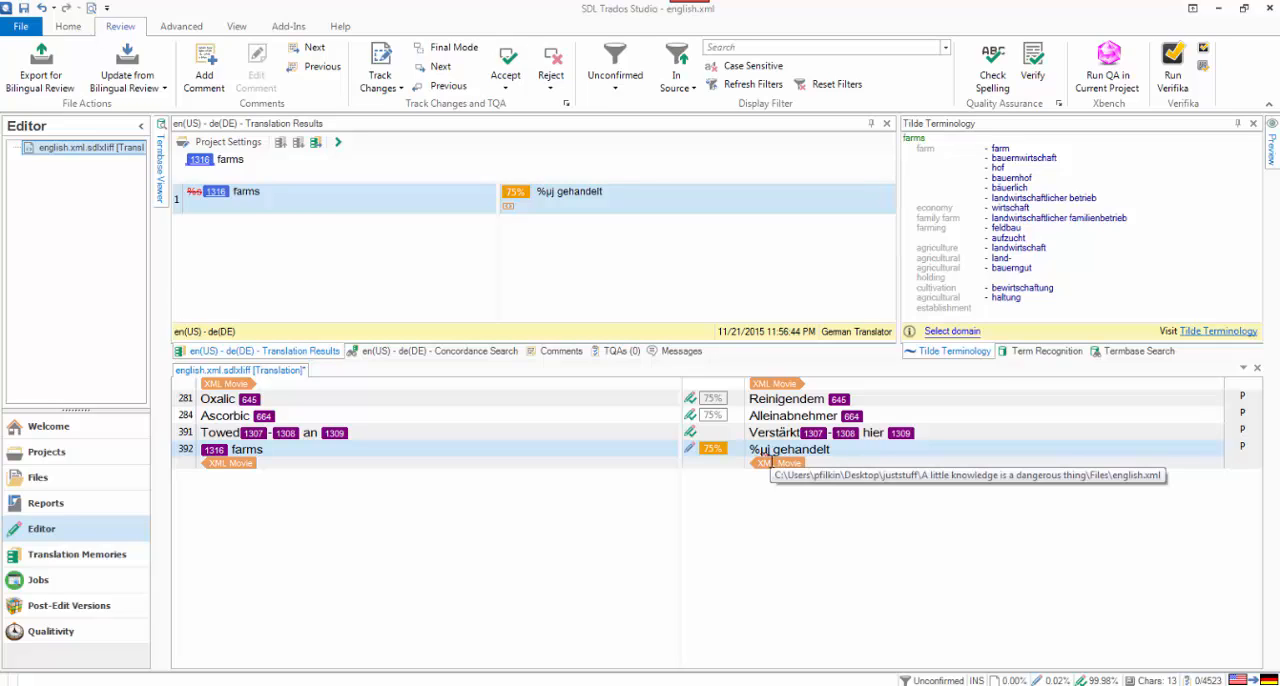
{"action": "double_click", "coordinate": [763, 450]}
{"action": "key", "text": "ctrl+comma"}
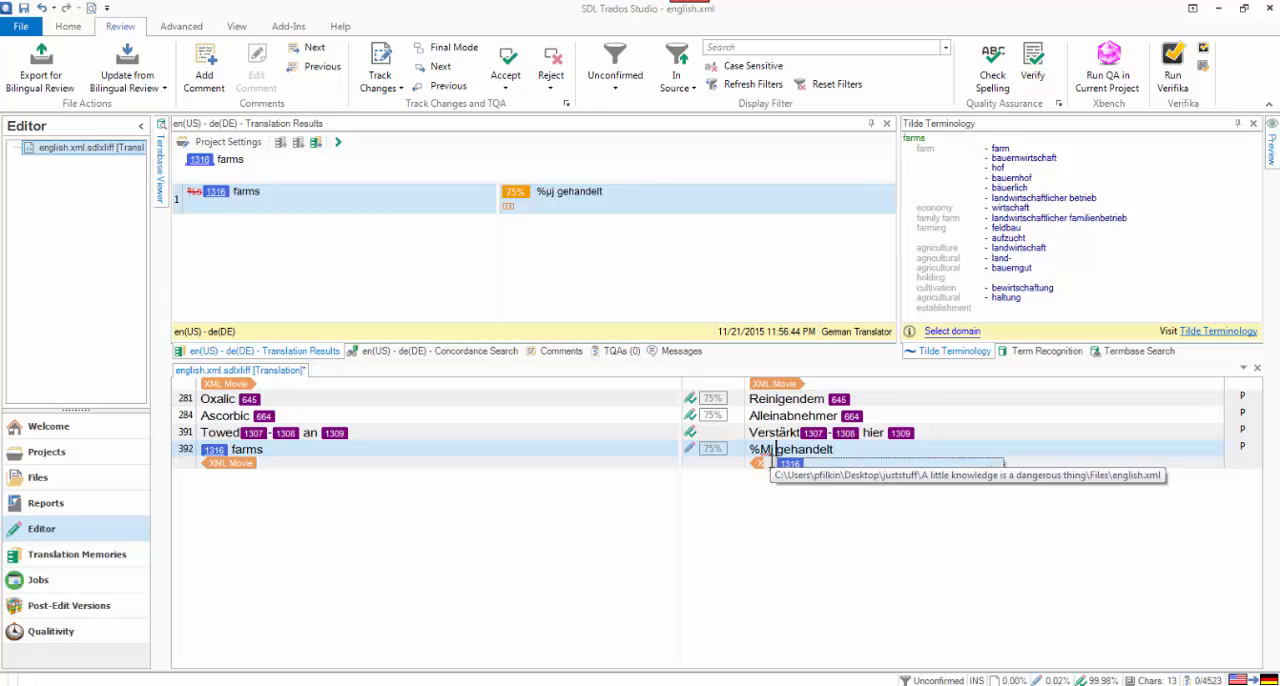
{"action": "key", "text": "Return"}
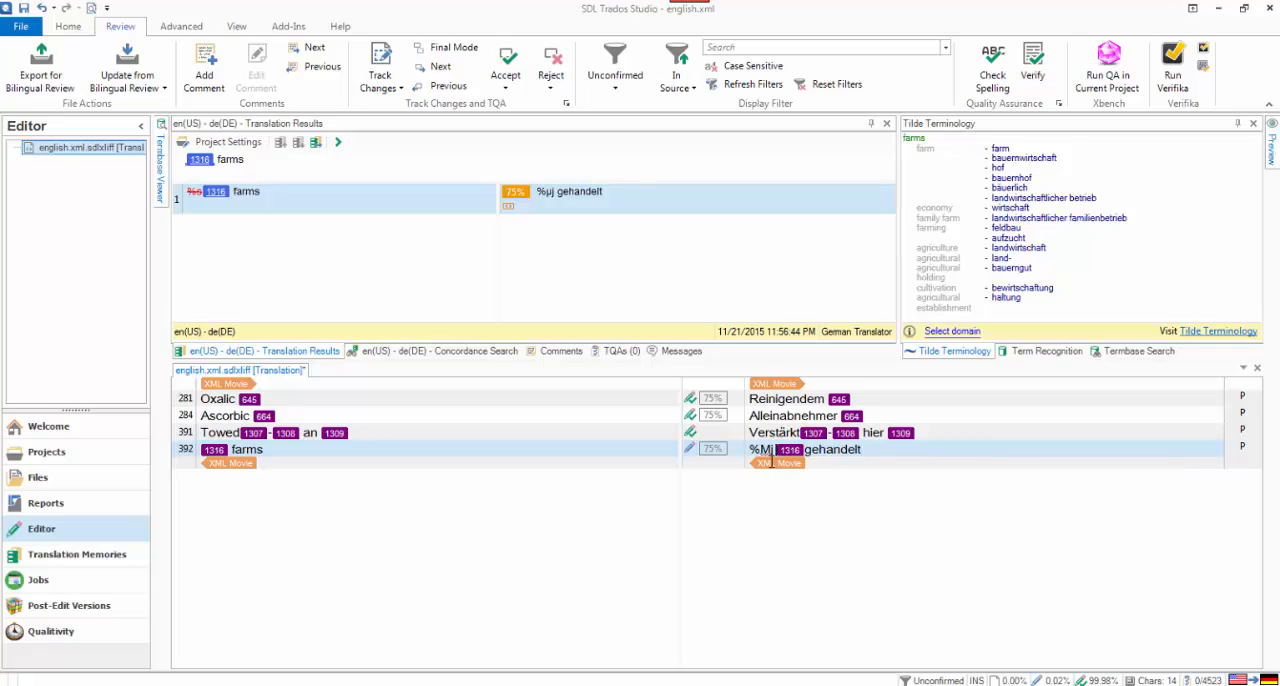
{"action": "key", "text": "BackSpace"}
{"action": "key", "text": "BackSpace"}
{"action": "key", "text": "BackSpace"}
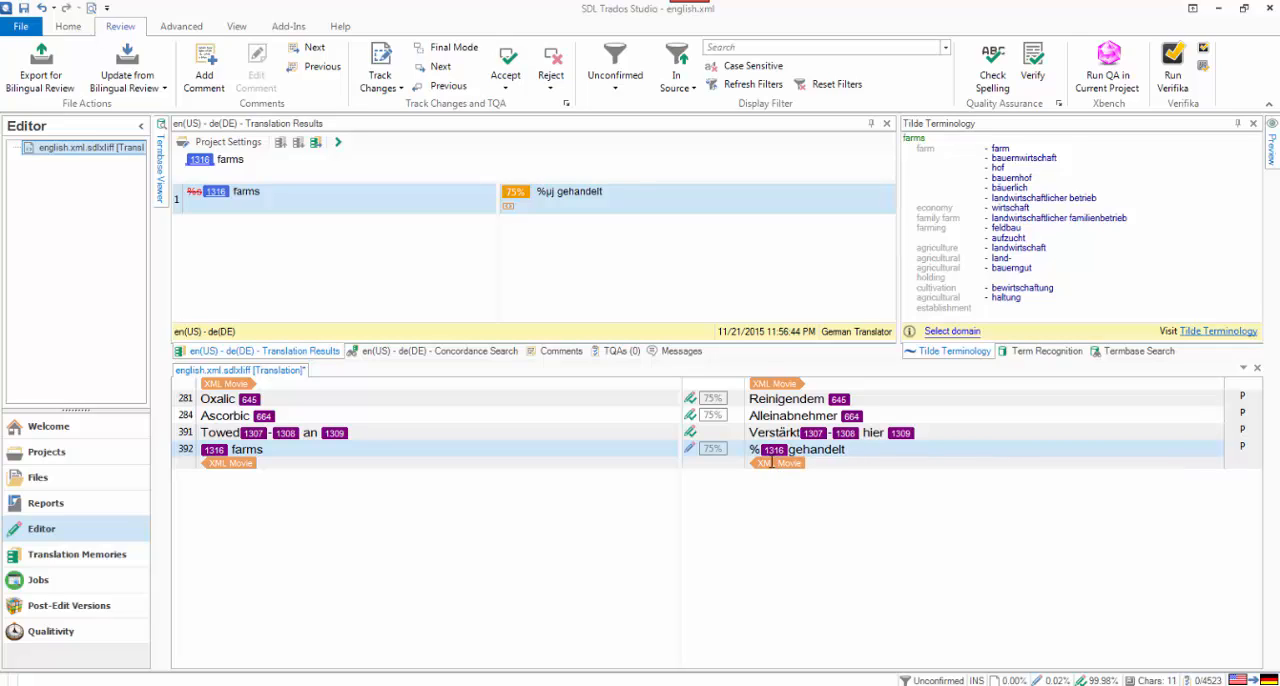
{"action": "key", "text": "BackSpace"}
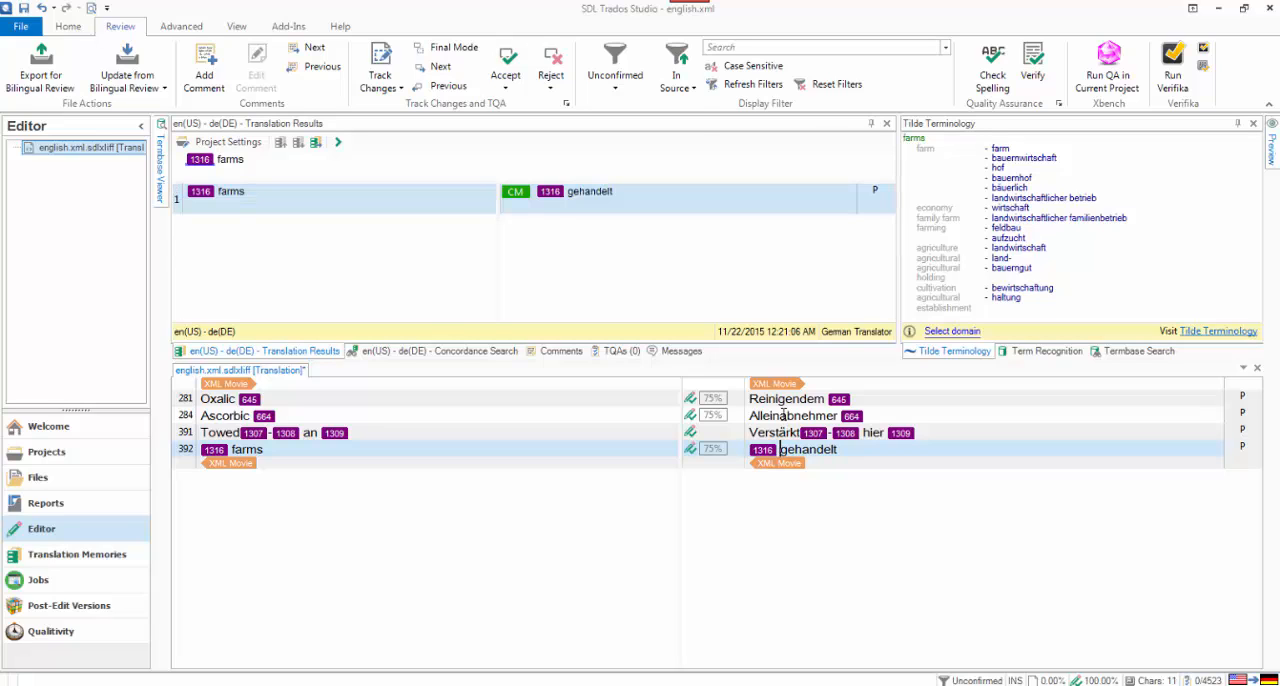
- Set the display filter to show all segments and make segment 1 the active segment
{"action": "left_click", "coordinate": [612, 86]}
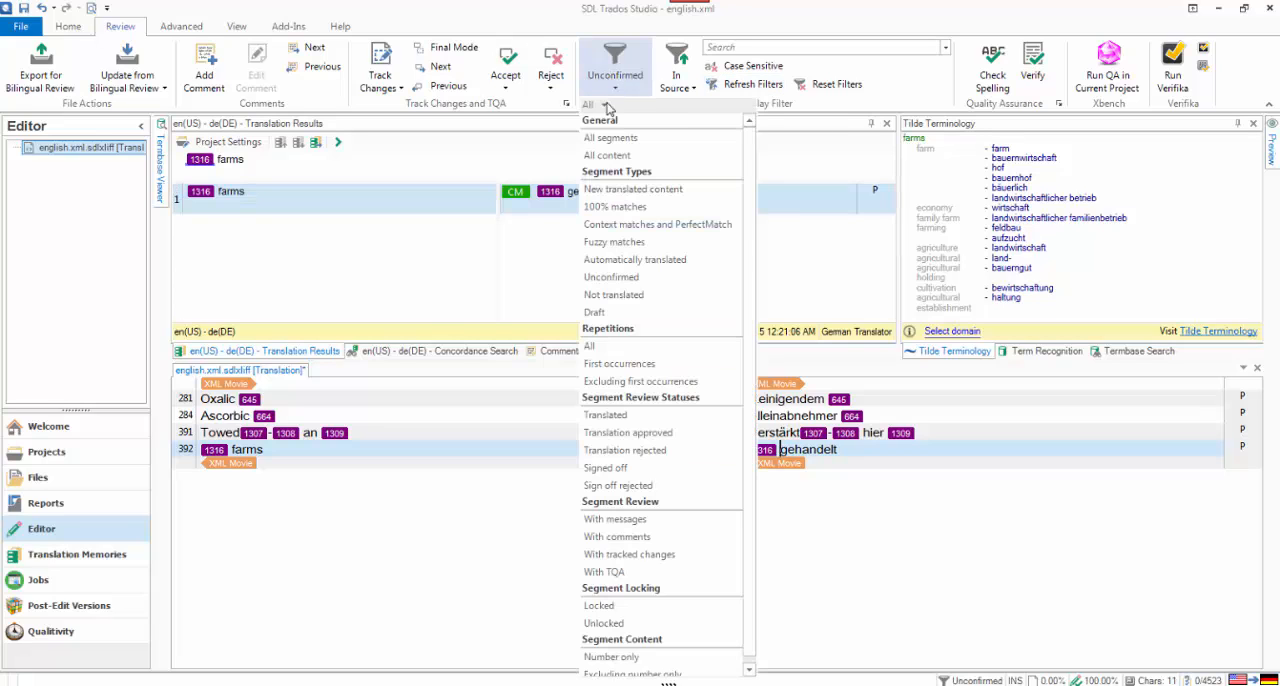
{"action": "left_click", "coordinate": [616, 142]}
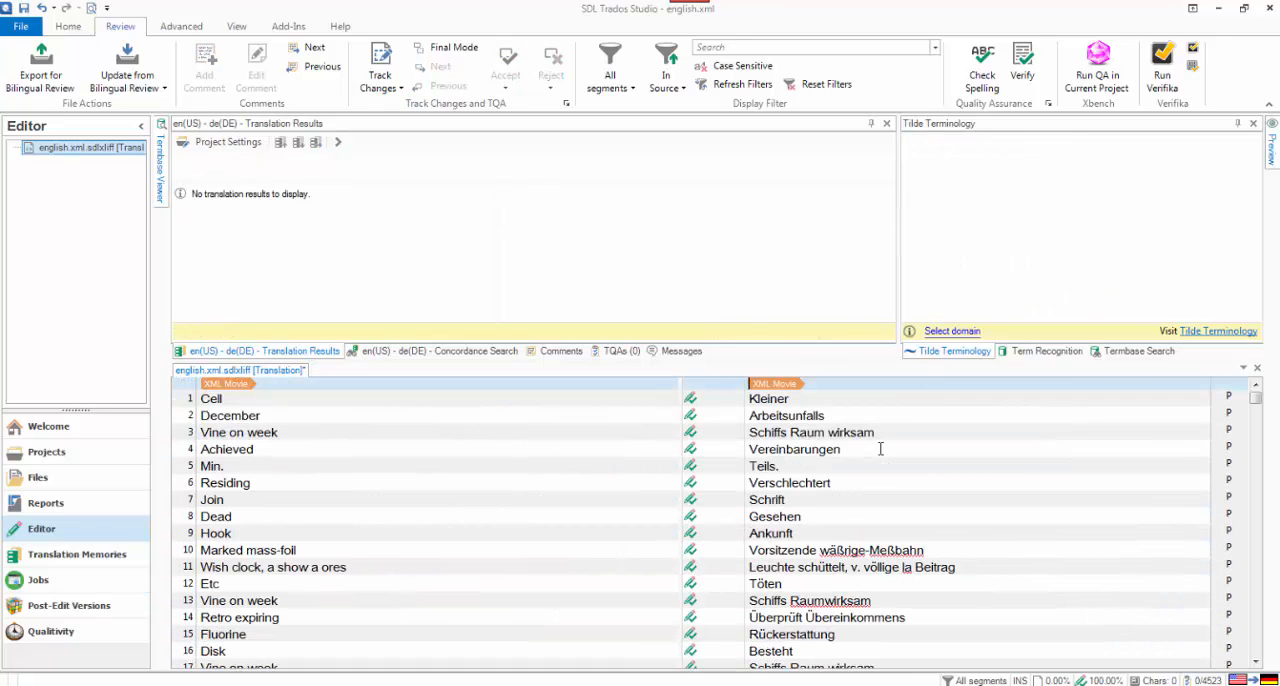
{"action": "left_click", "coordinate": [872, 400]}
- Save the target file as real_german.xml in the Files folder beside german.xml
{"action": "key", "text": "shift+F12"}
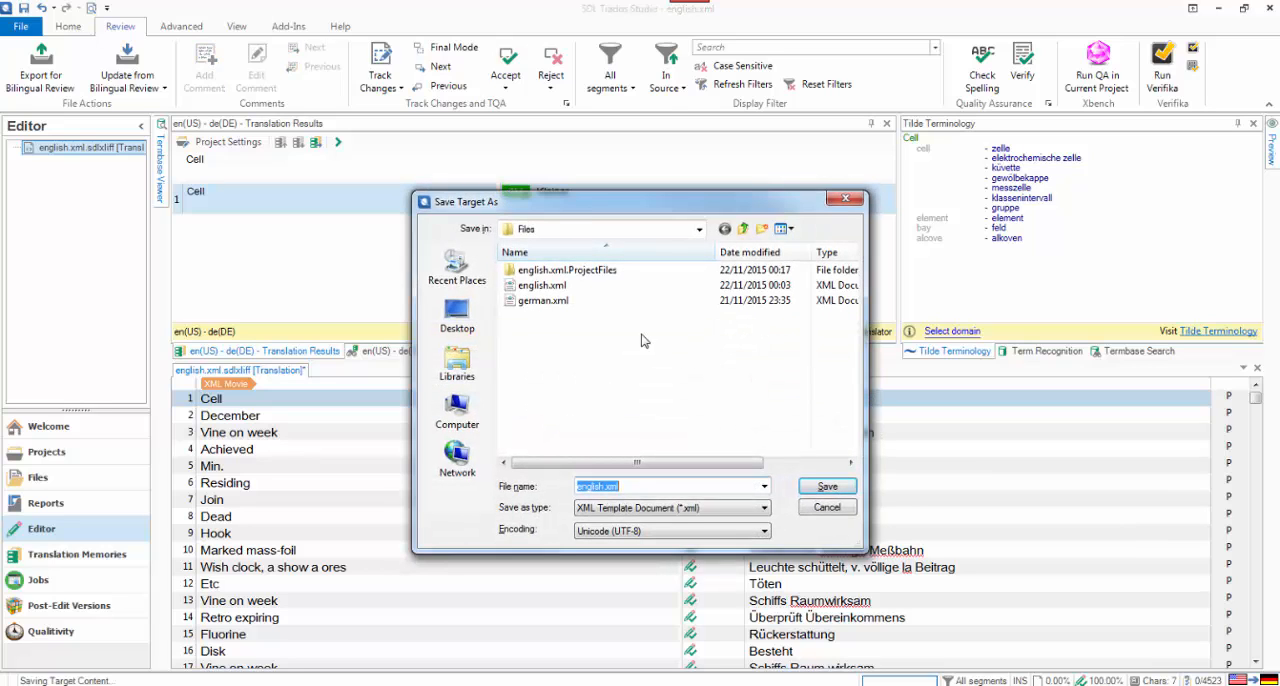
{"action": "left_click", "coordinate": [556, 300]}
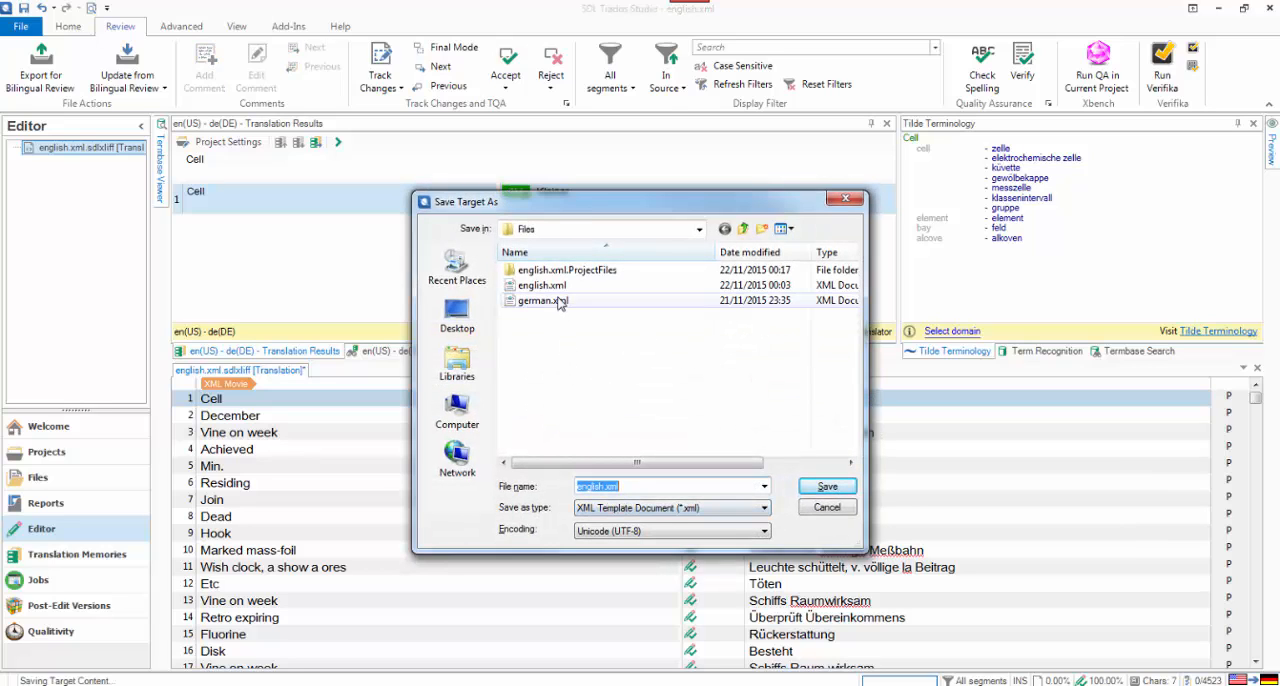
{"action": "left_click", "coordinate": [579, 487]}
{"action": "left_click", "coordinate": [578, 487]}
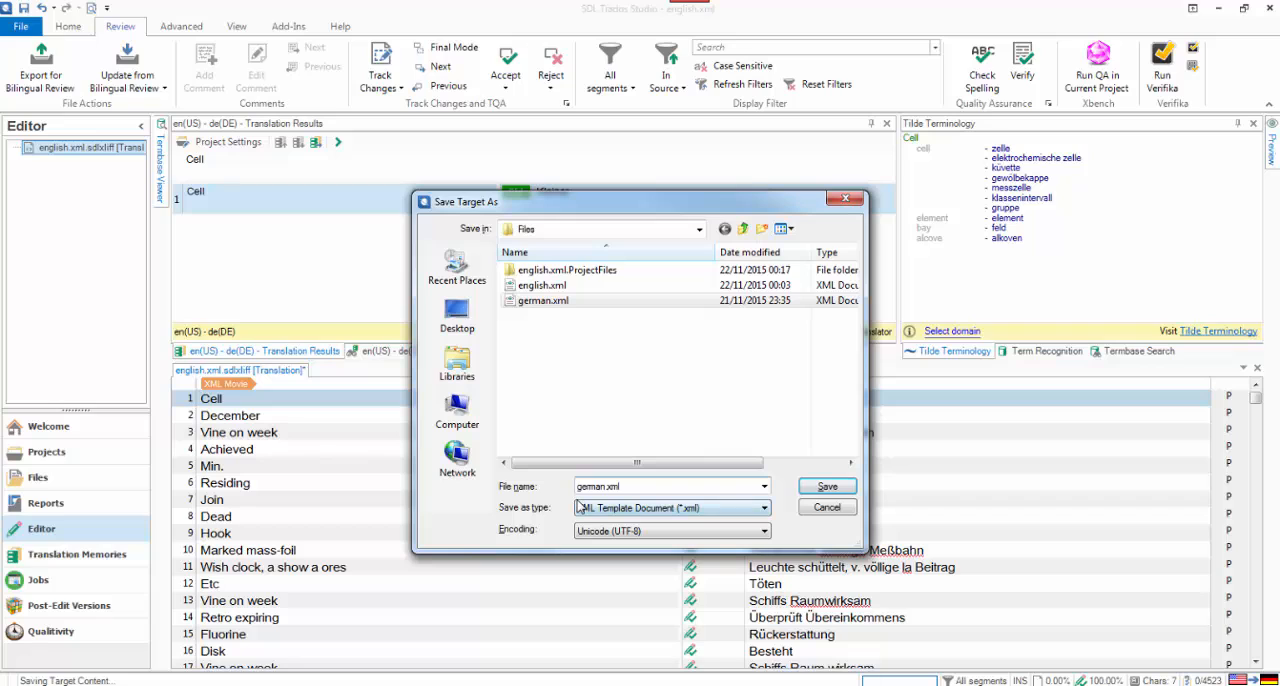
{"action": "type", "text": "real_"}
{"action": "left_click", "coordinate": [836, 490]}
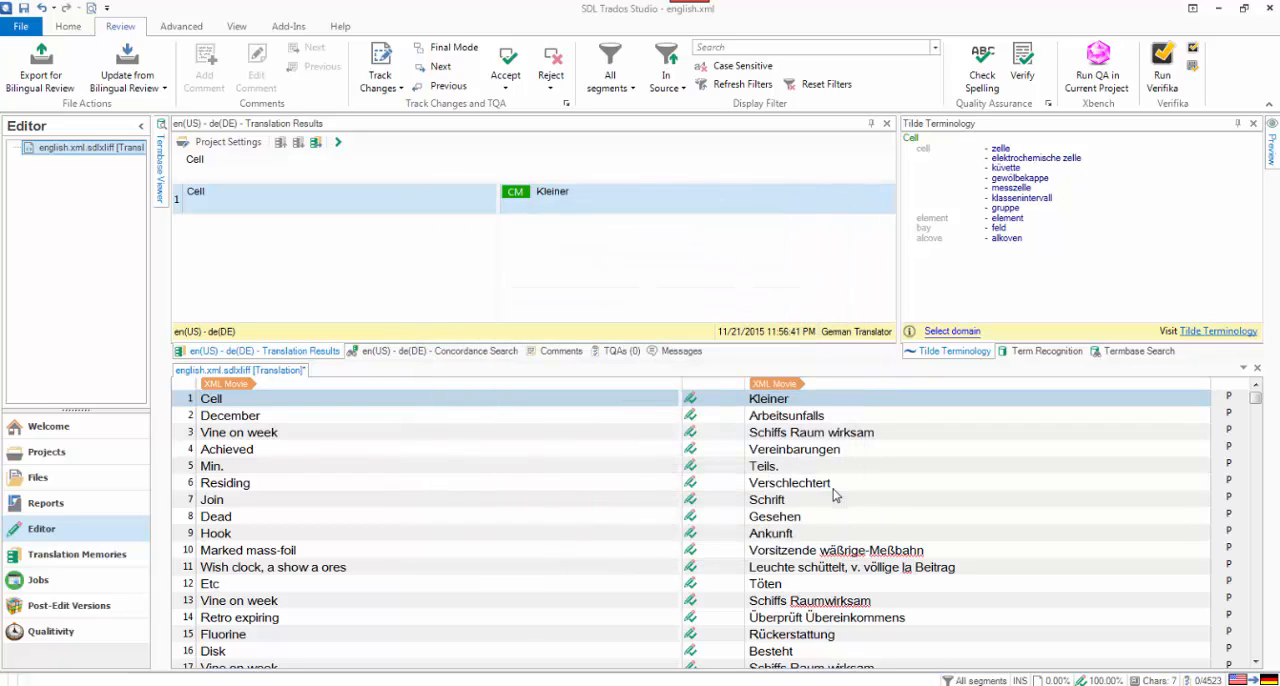
- Close the english.xml.sdlxliff document and save its changes
{"action": "left_click", "coordinate": [1258, 369]}
{"action": "left_click", "coordinate": [626, 409]}
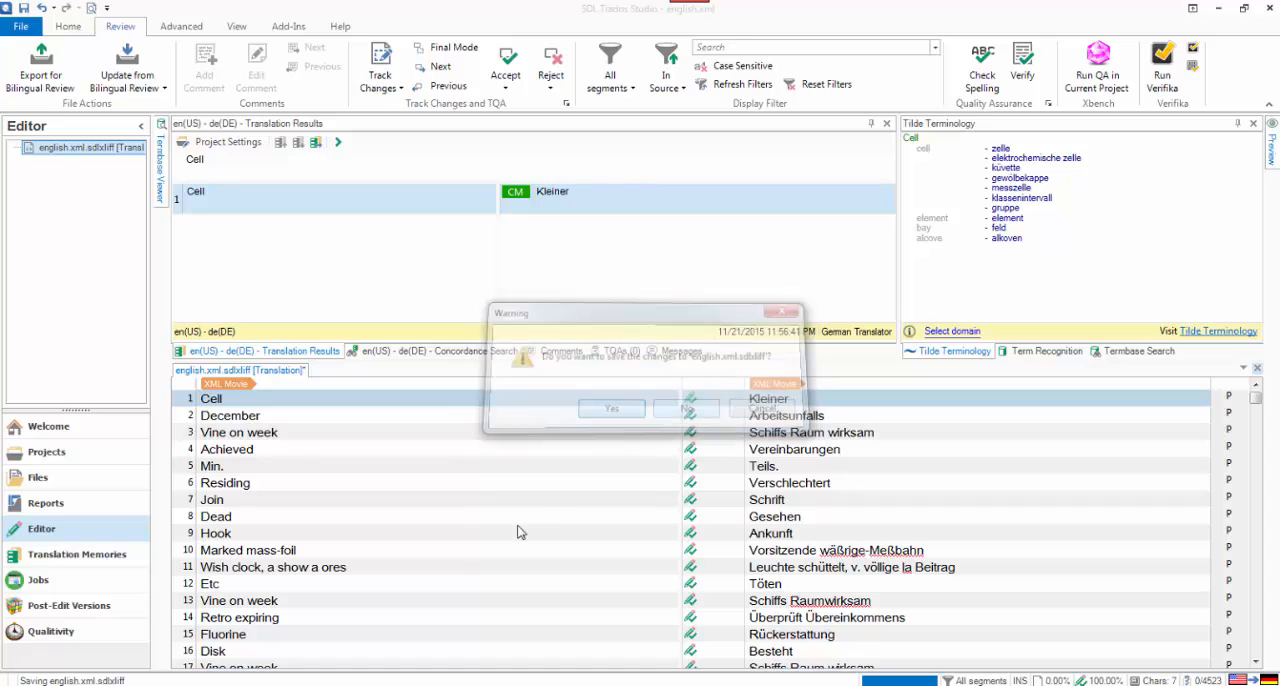
- Switch to Total Commander and open real_german.xml in EditPad Pro
{"action": "left_click", "coordinate": [300, 684]}
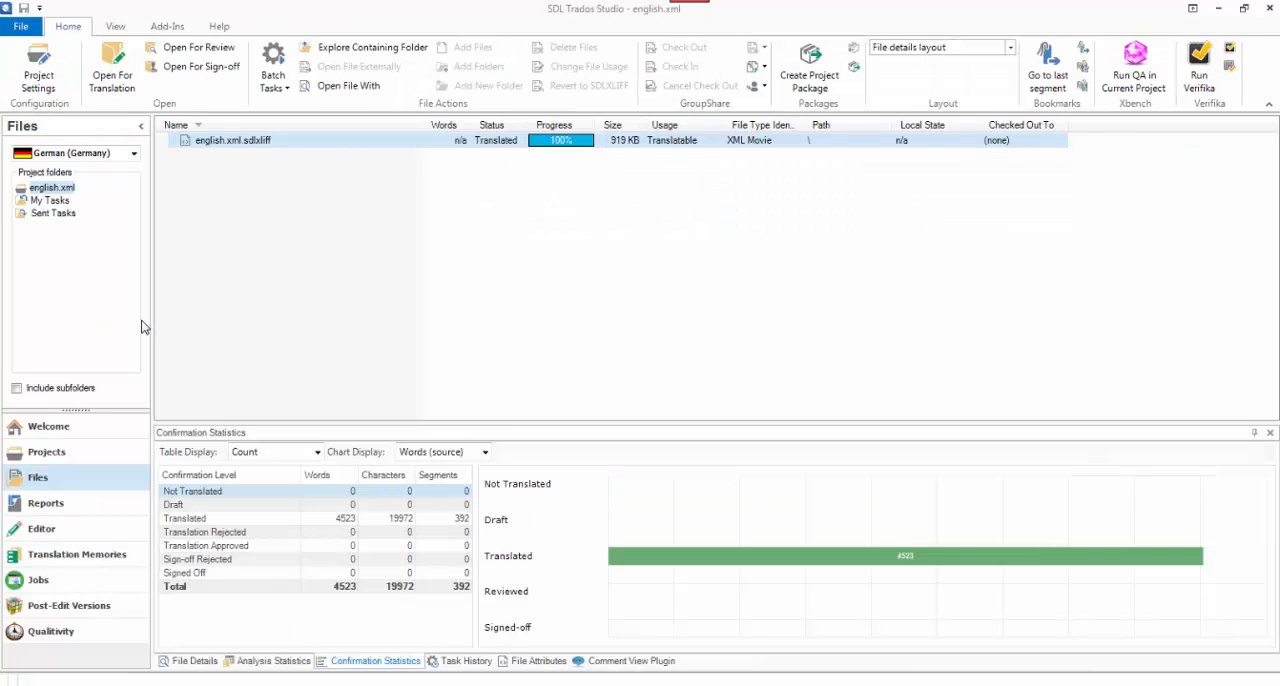
{"action": "key", "text": "alt+Tab"}
{"action": "left_click", "coordinate": [138, 325]}
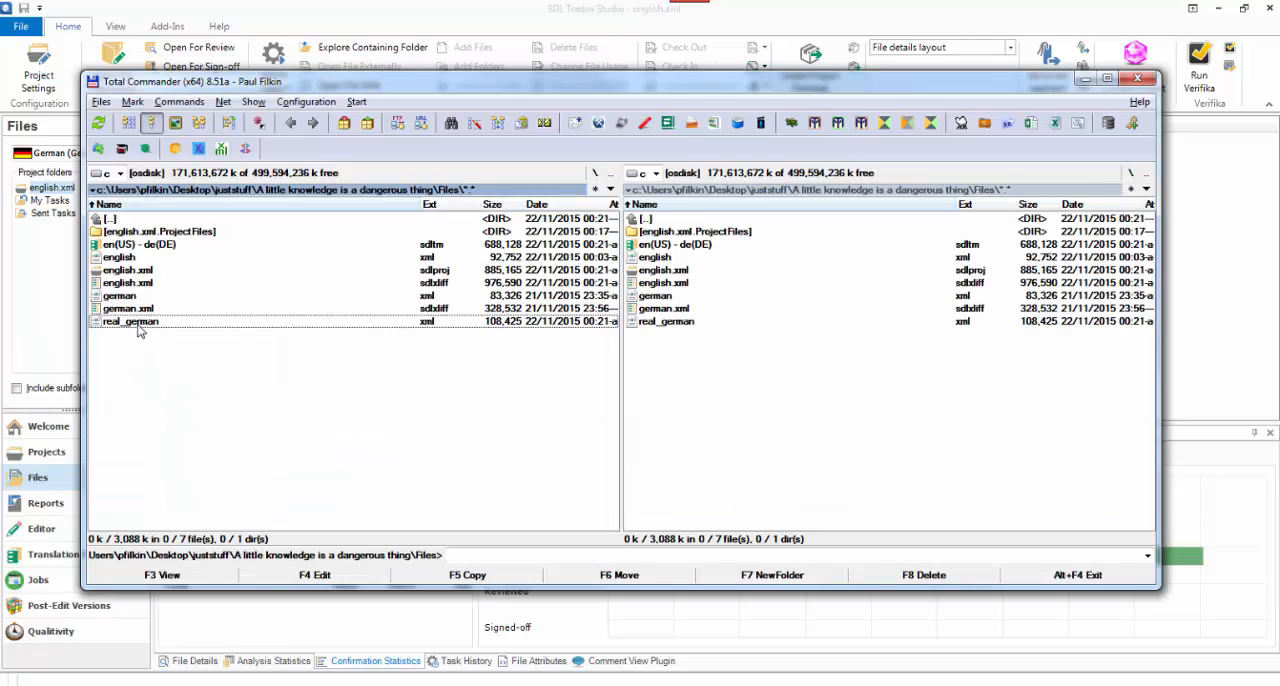
{"action": "double_click", "coordinate": [149, 325]}
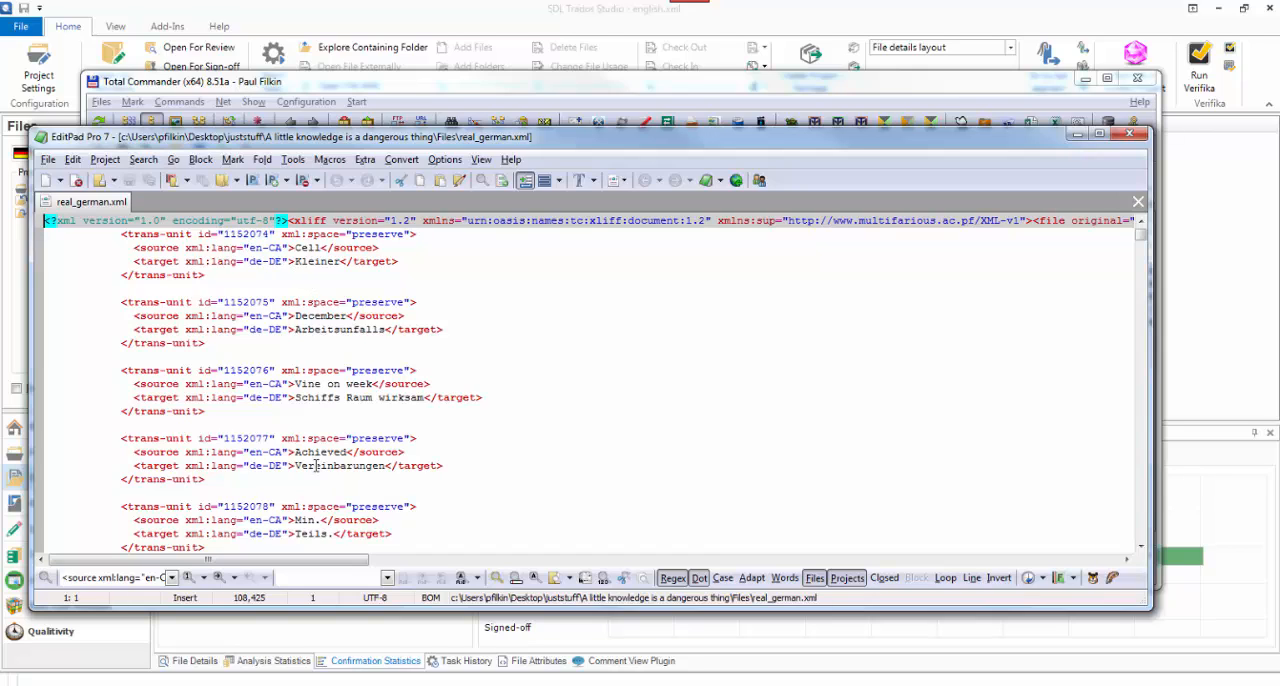
- Return to Total Commander and open german.xml for editing alongside real_german.xml
{"action": "key", "text": "alt+Tab"}
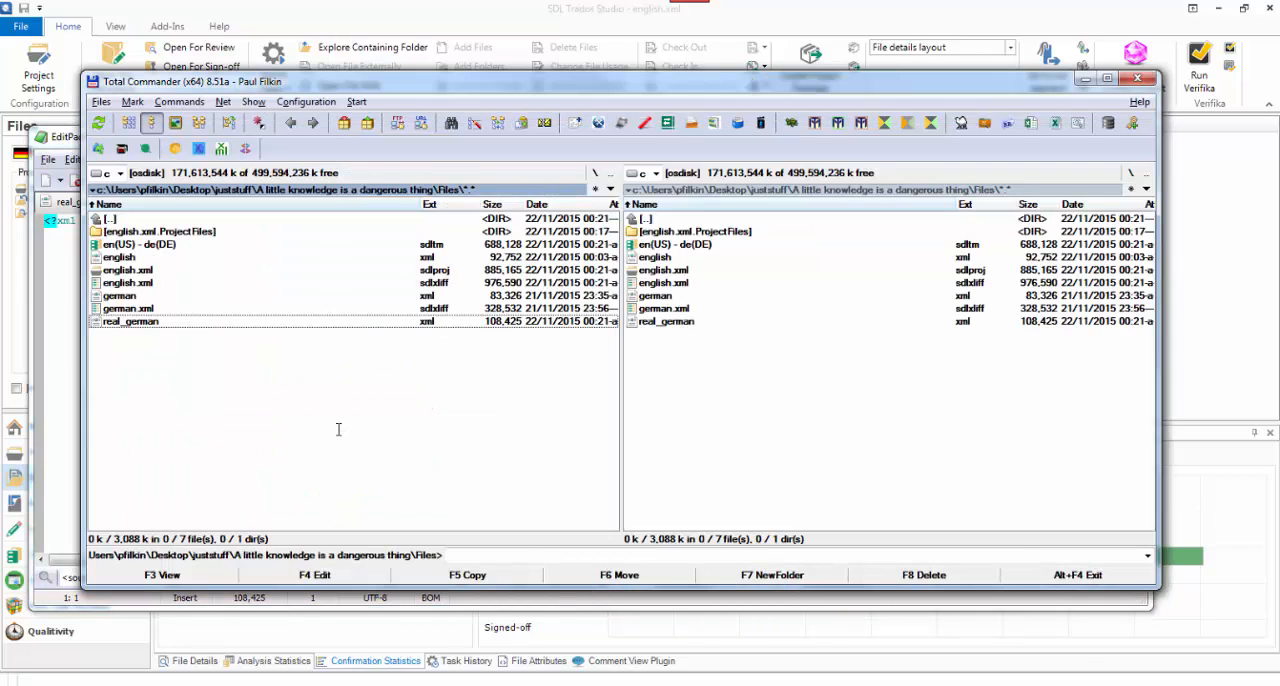
{"action": "key", "text": "Up"}
{"action": "key", "text": "Up"}
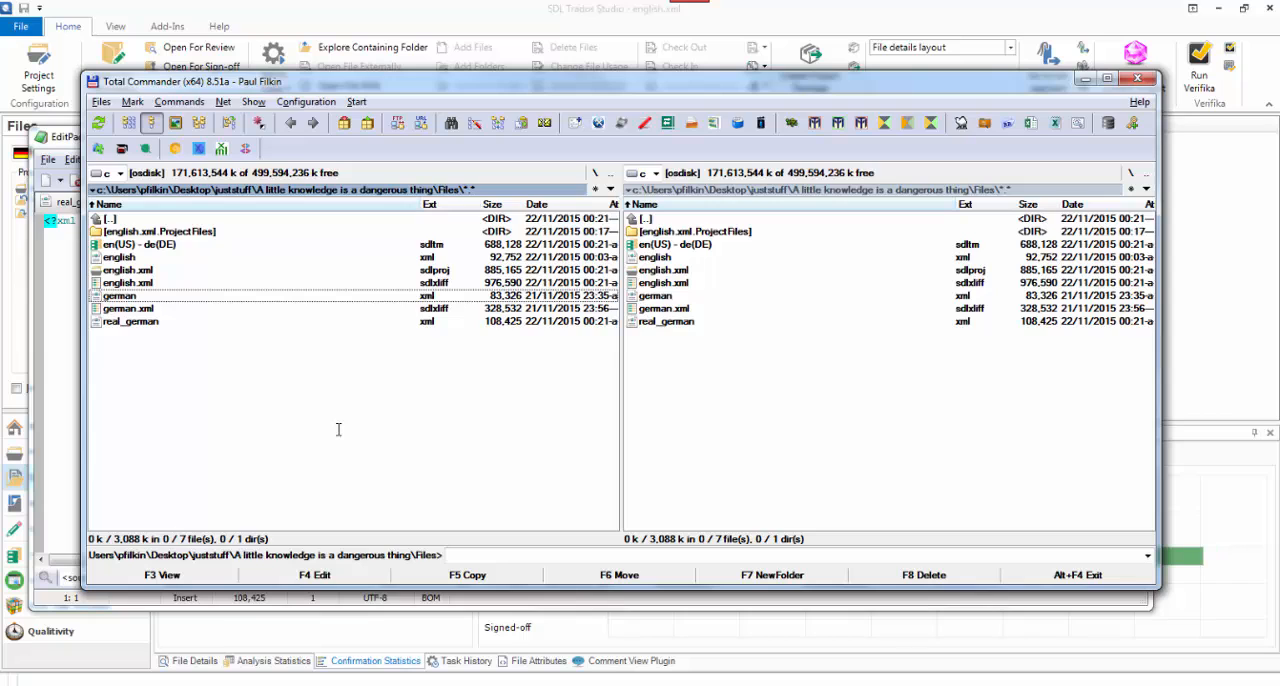
{"action": "key", "text": "F4"}
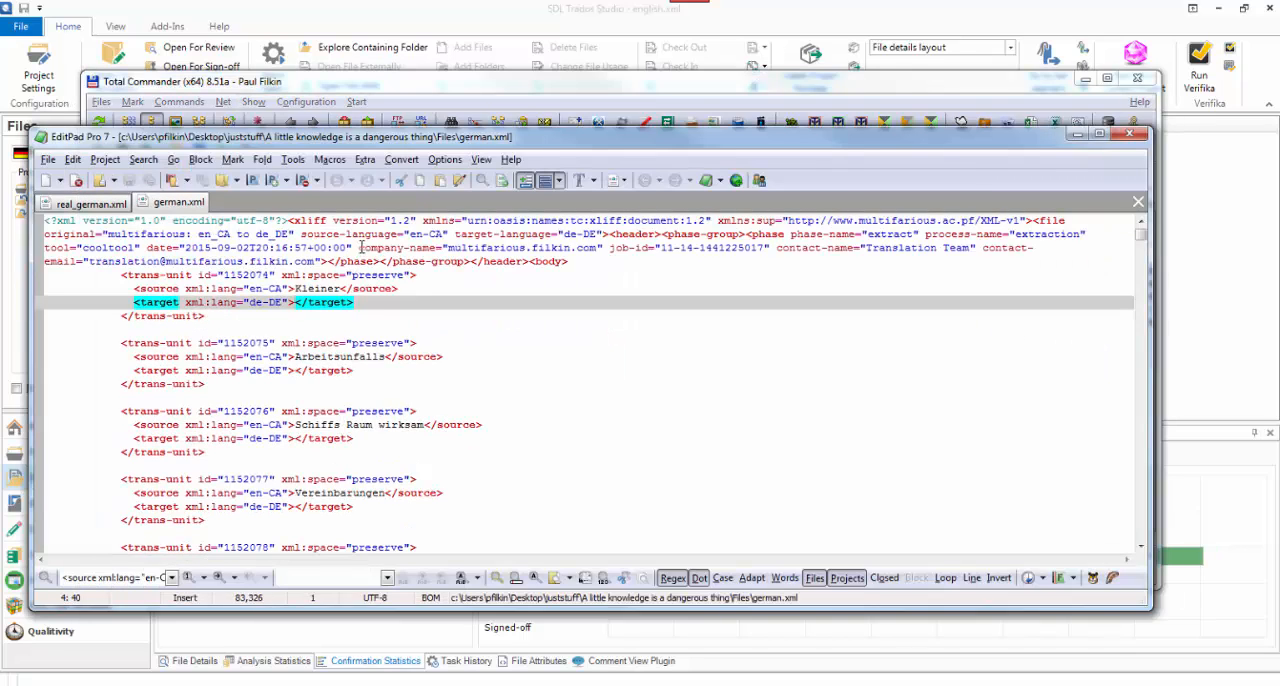
- Compare the source and target elements of the first trans-units in real_german.xml and german.xml, starting at the beginning of both files
{"action": "left_click", "coordinate": [361, 247]}
{"action": "left_click", "coordinate": [108, 205]}
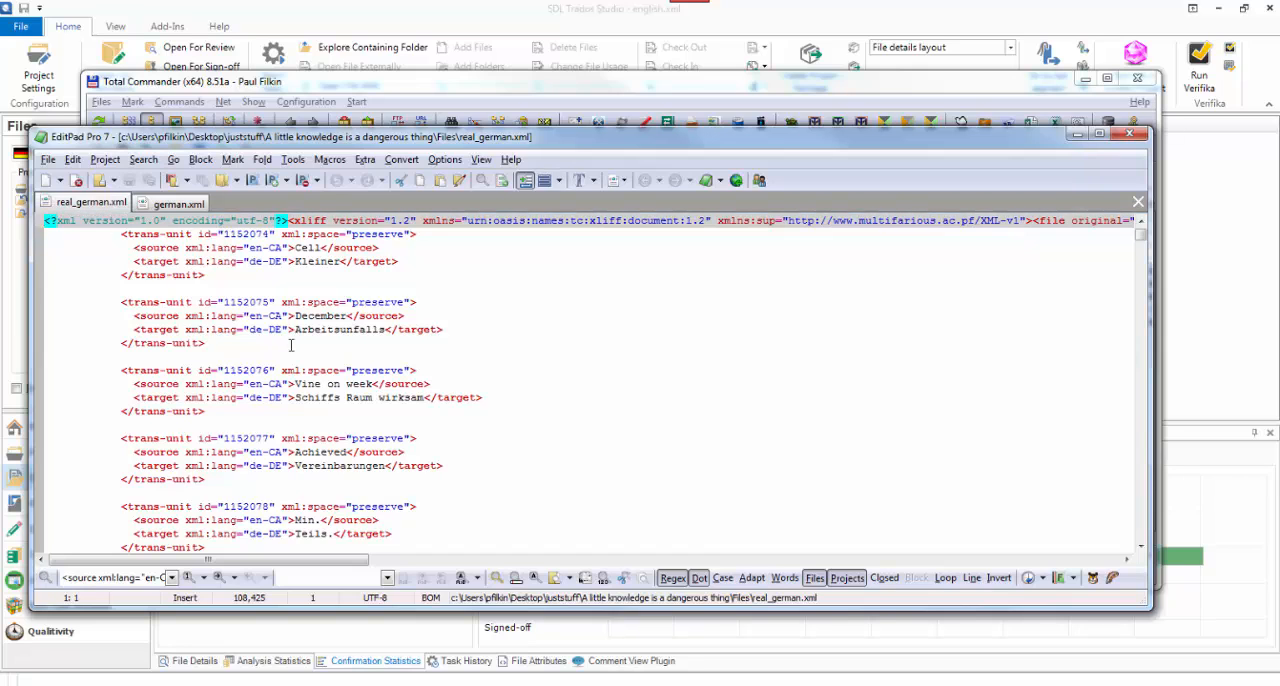
{"action": "left_click", "coordinate": [190, 204]}
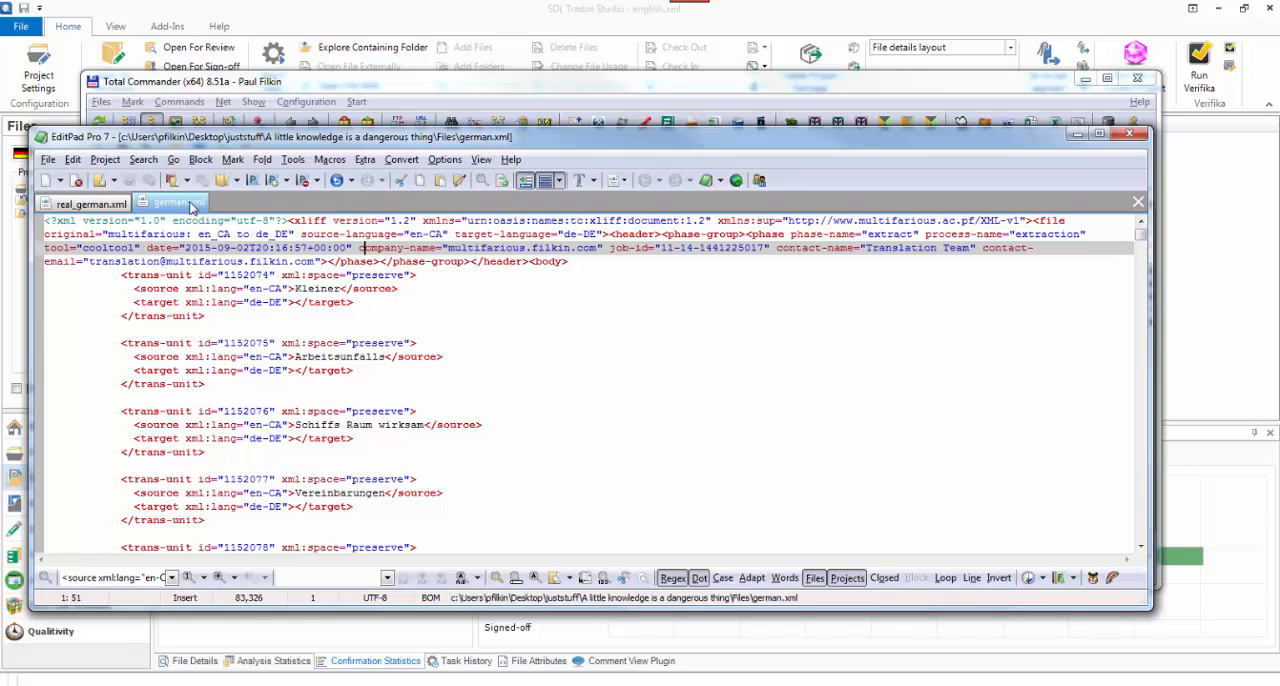
{"action": "key", "text": "ctrl+Home"}
{"action": "key", "text": "ctrl+w"}
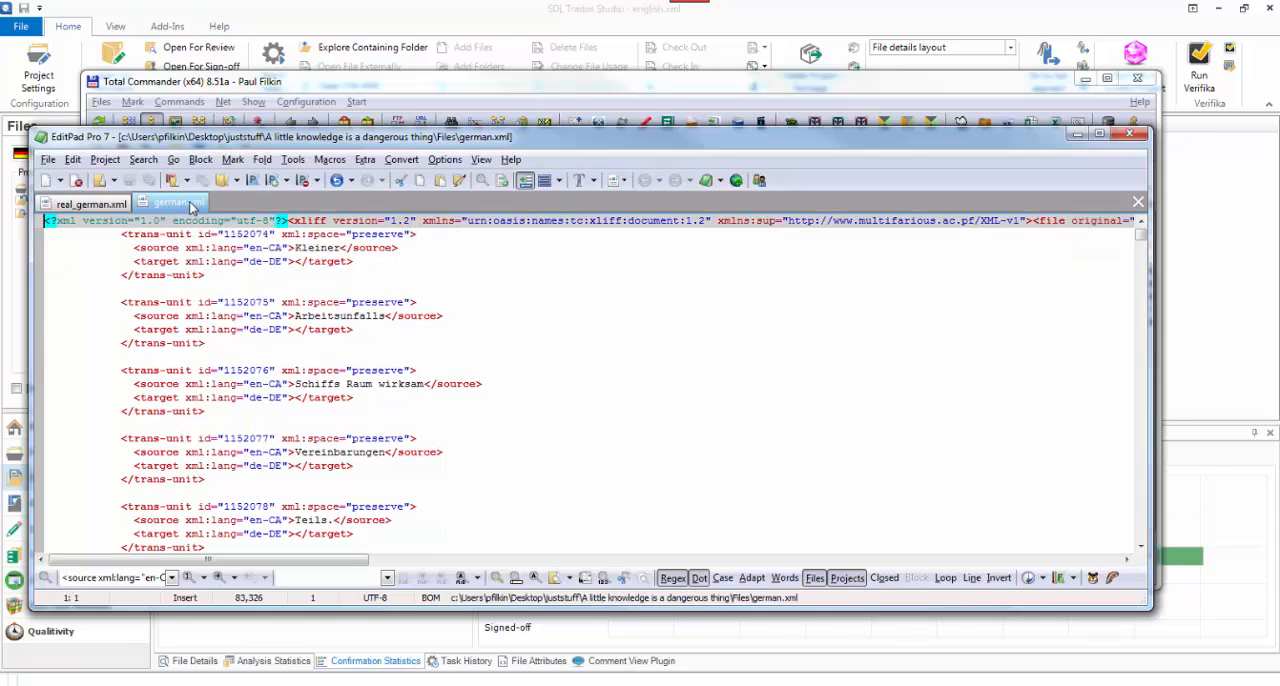
{"action": "left_click", "coordinate": [113, 203]}
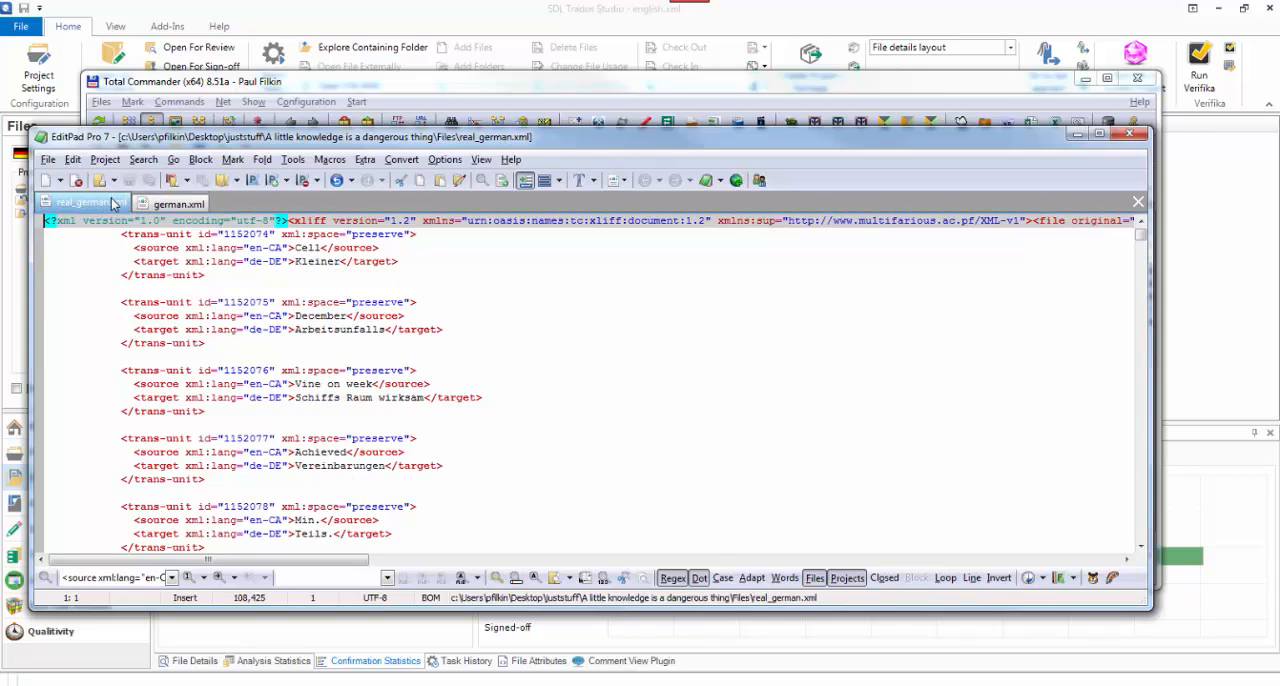
{"action": "left_click", "coordinate": [152, 203]}
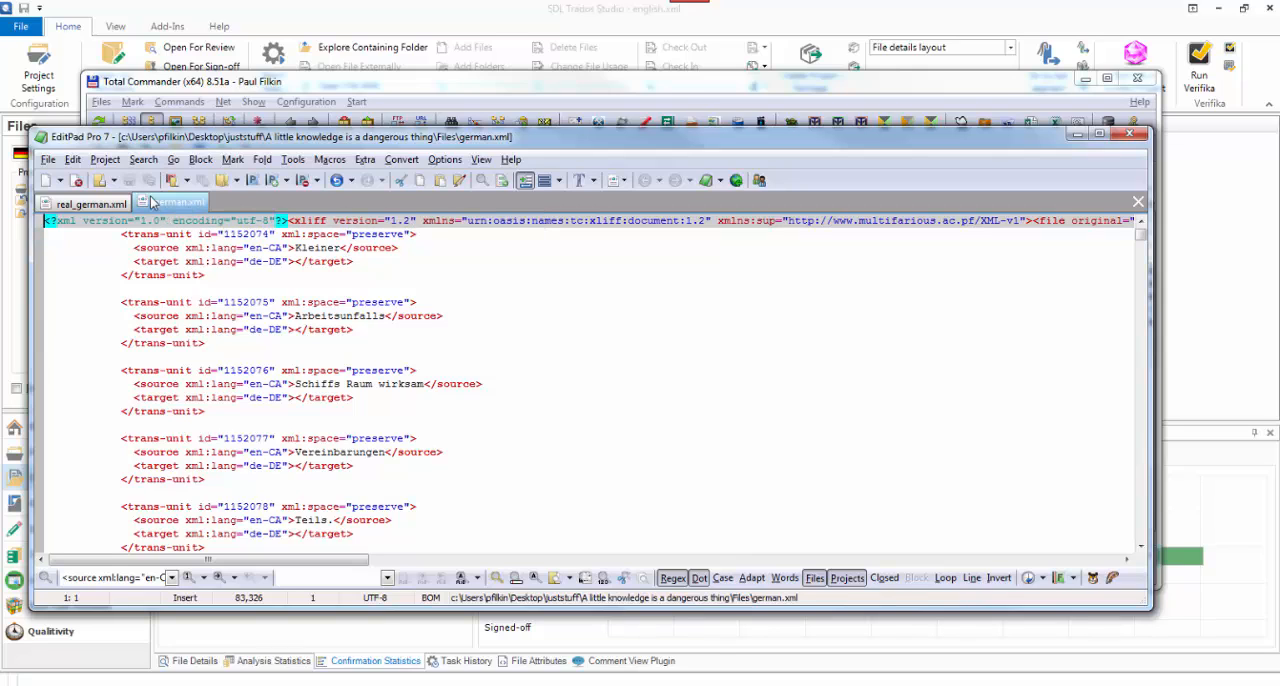
{"action": "left_click", "coordinate": [95, 203]}
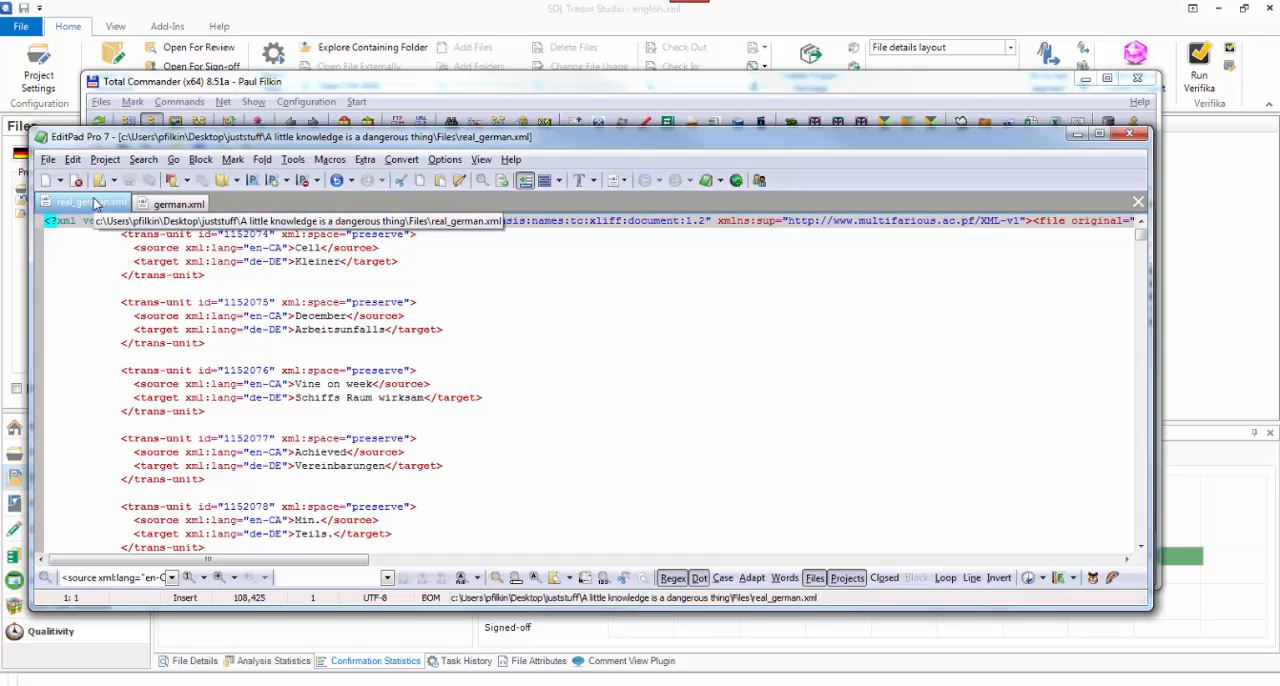